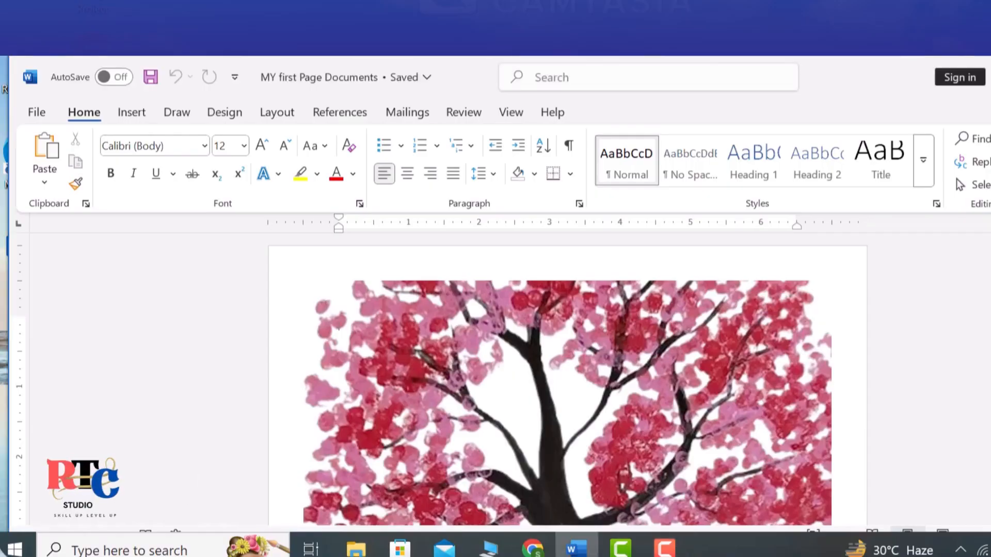
Look through the document pages and examine the available preset page margin options.
scroll(568, 379, "down", 20)
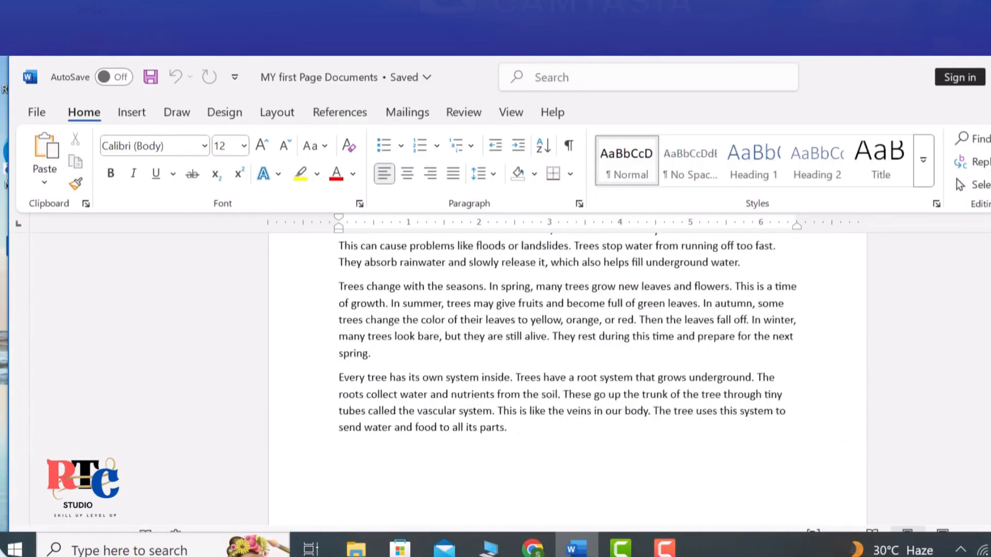
scroll(567, 379, "down", 15)
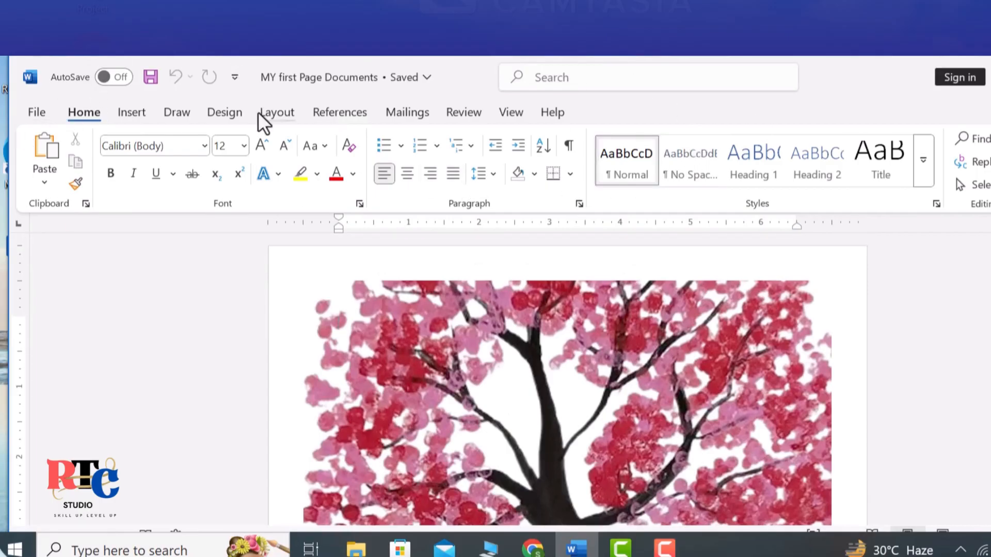
left_click(274, 115)
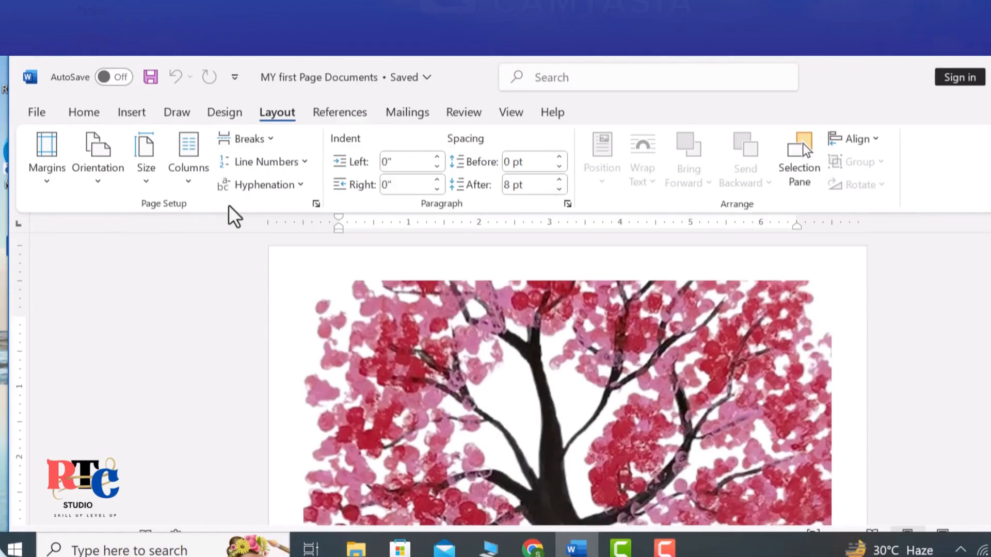
left_click(49, 188)
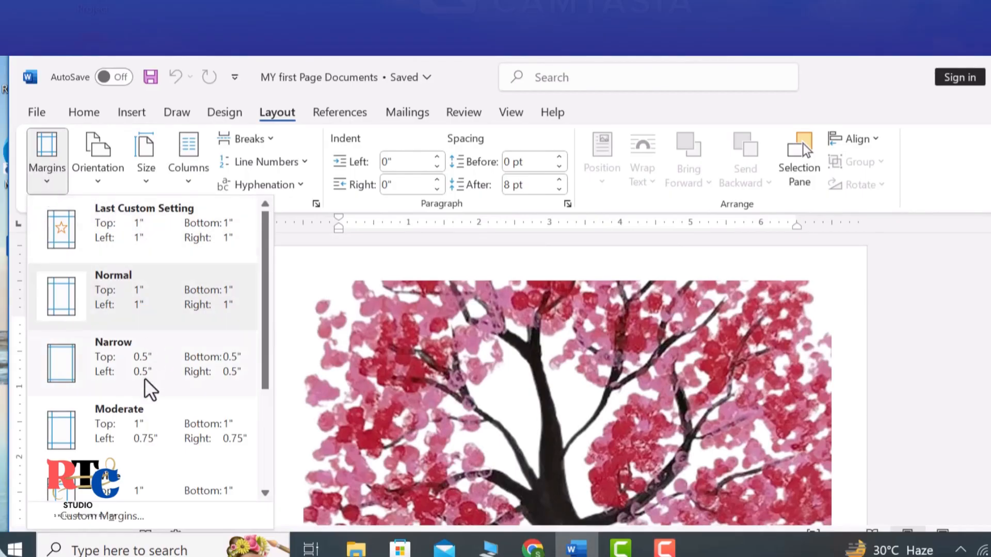
left_click_drag(266, 309, 258, 464)
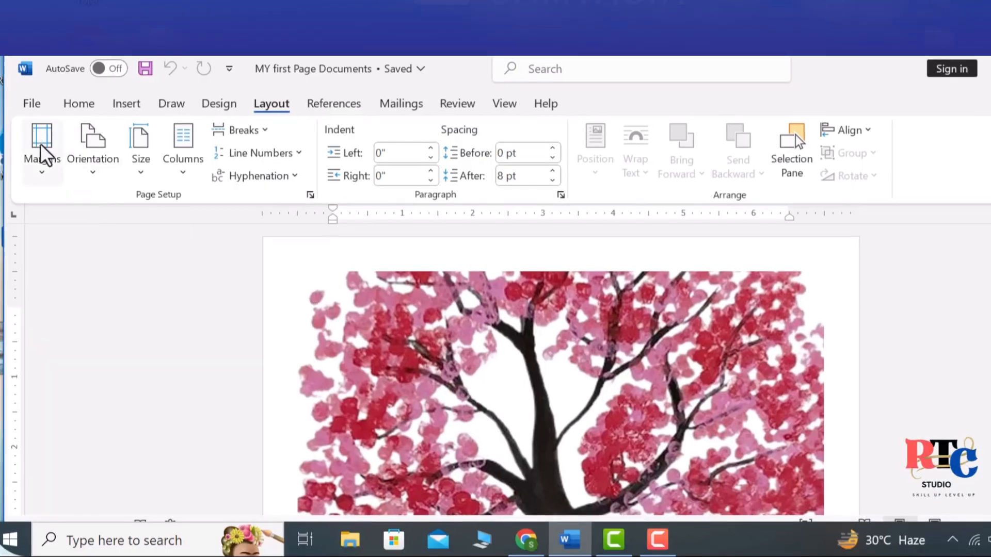
left_click(44, 180)
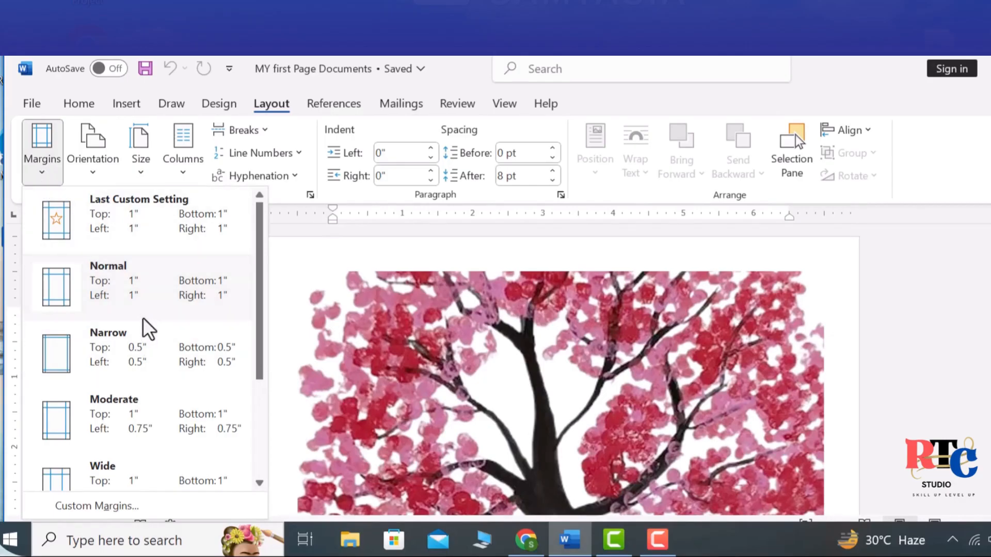
left_click_drag(265, 303, 255, 460)
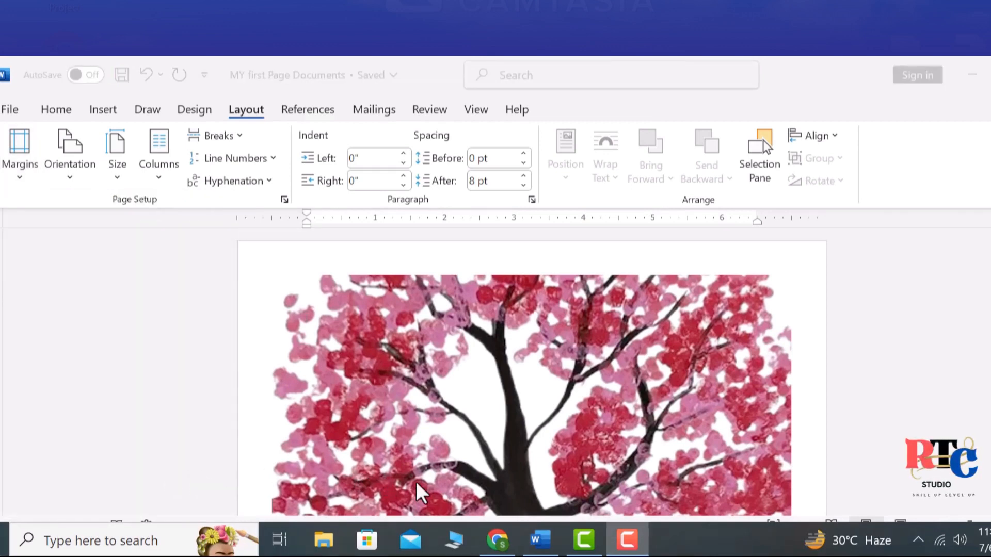
left_click(17, 179)
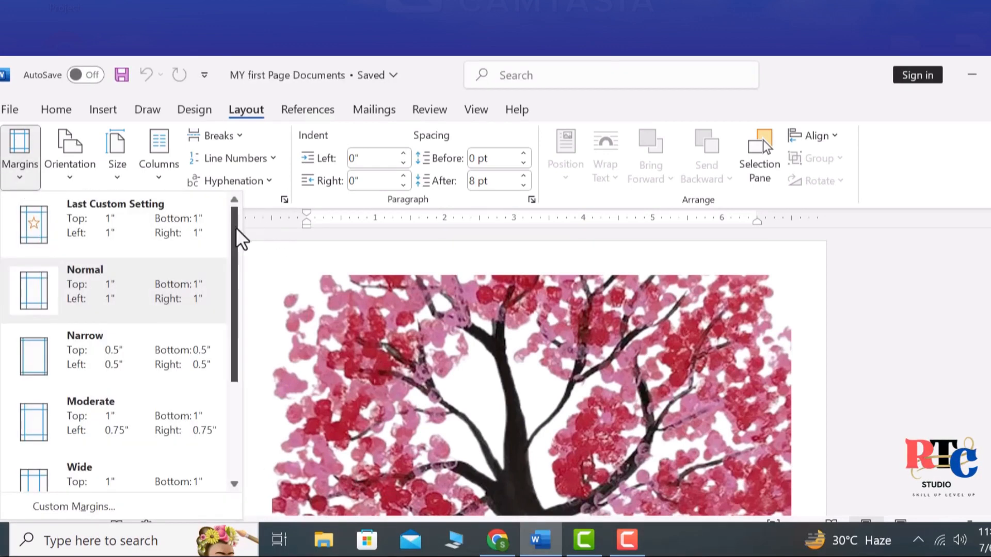
left_click_drag(235, 238, 248, 405)
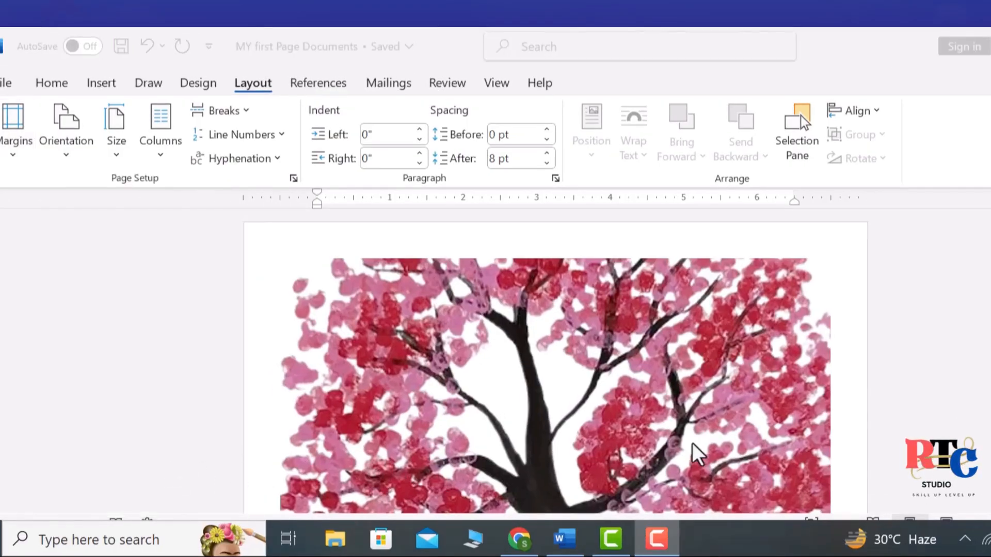
Set custom left and right page margins of 1.5" for the whole document.
left_click(15, 163)
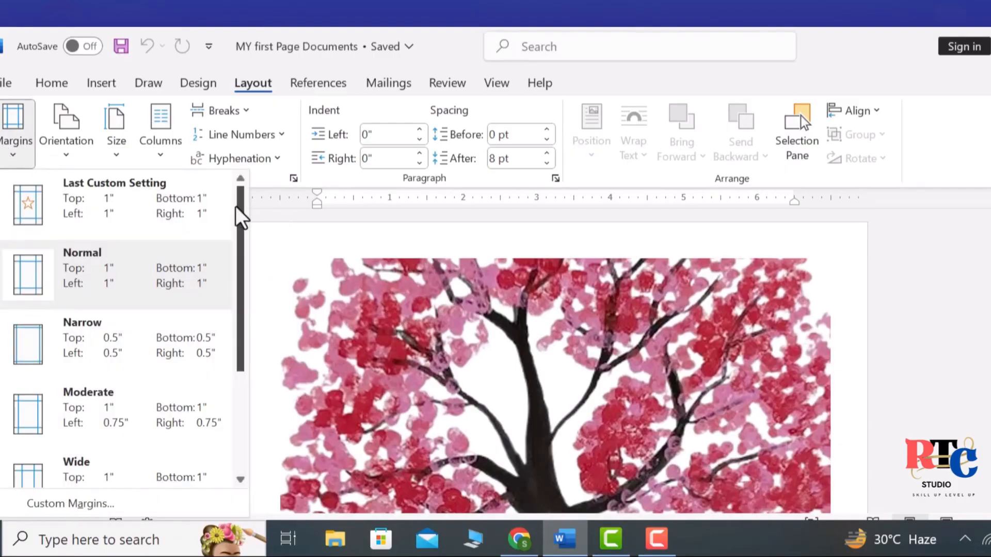
left_click_drag(236, 209, 255, 398)
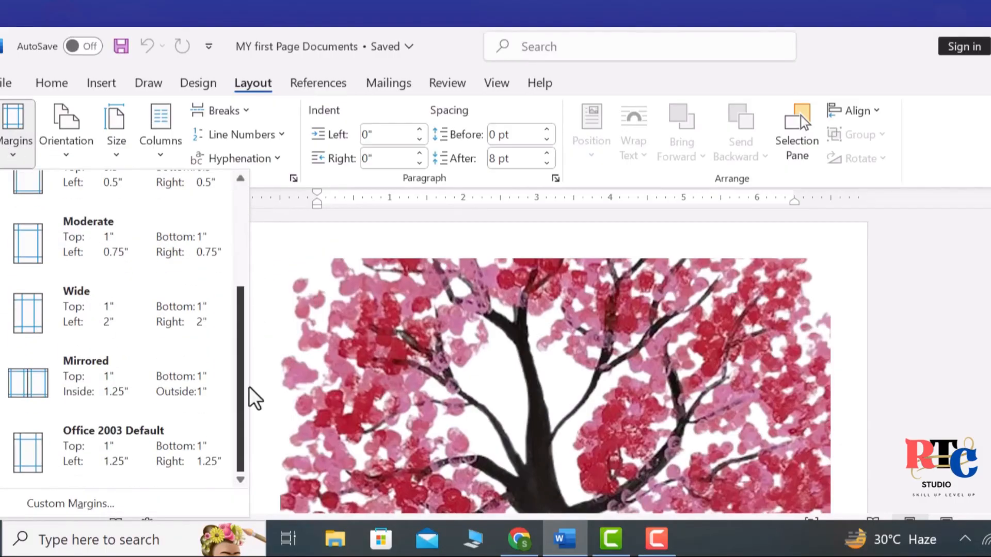
left_click(81, 503)
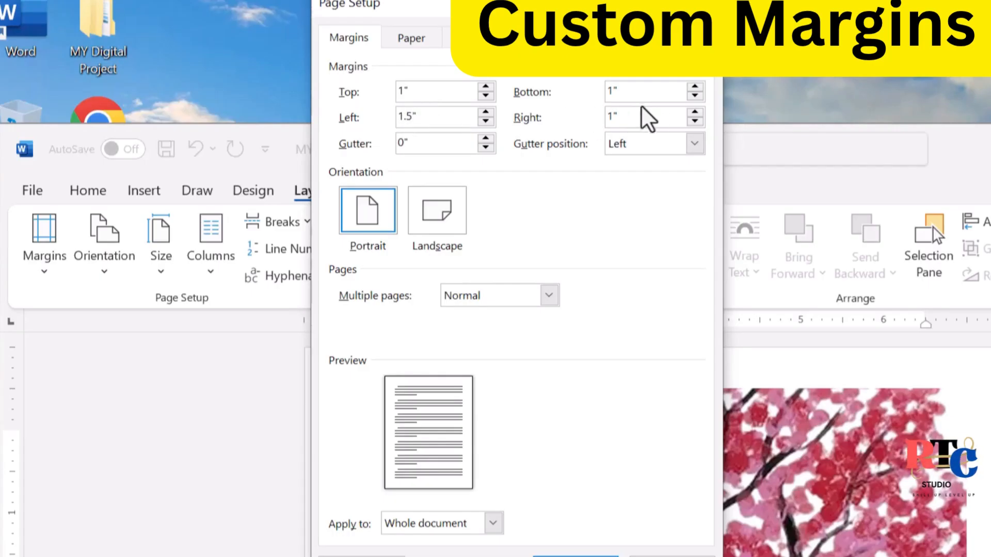
left_click(610, 118)
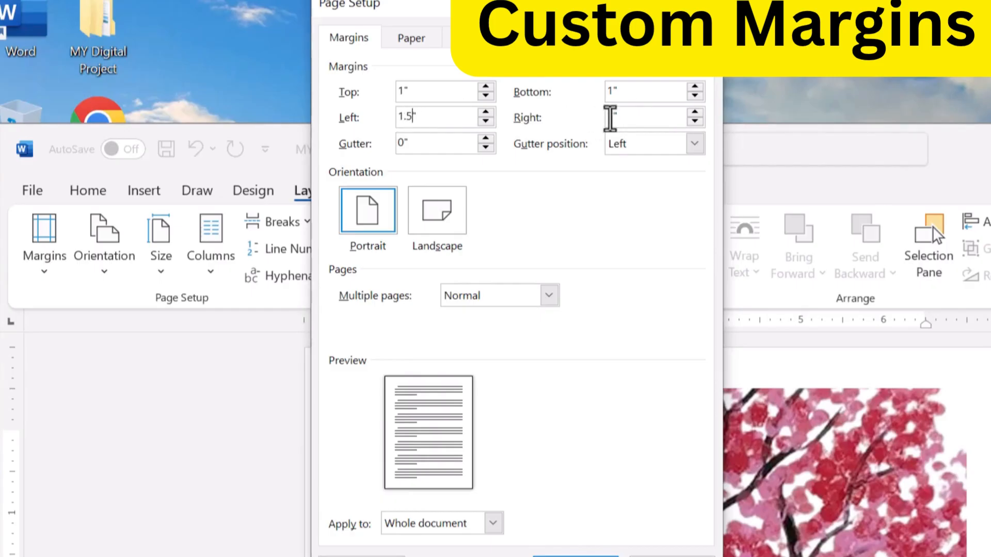
left_click(611, 118)
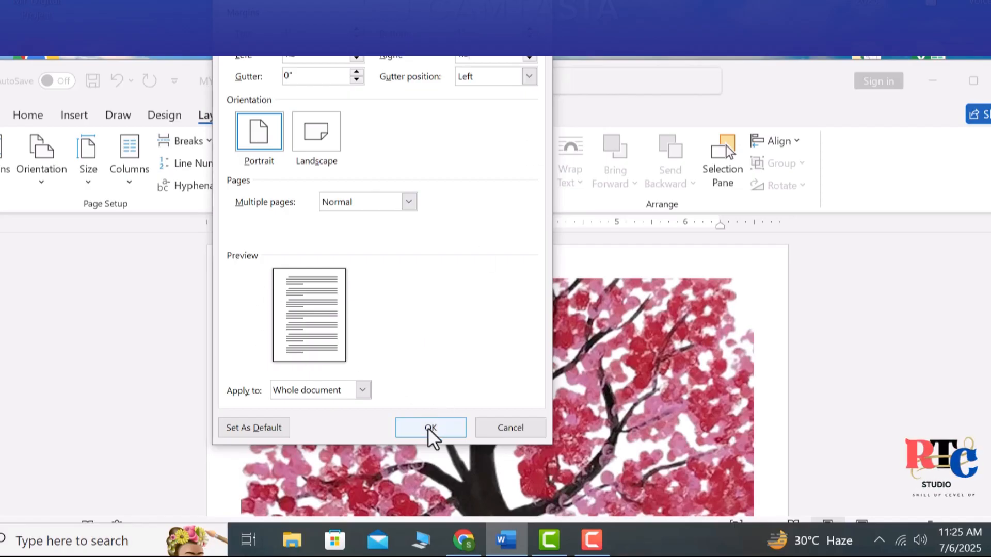
left_click(431, 429)
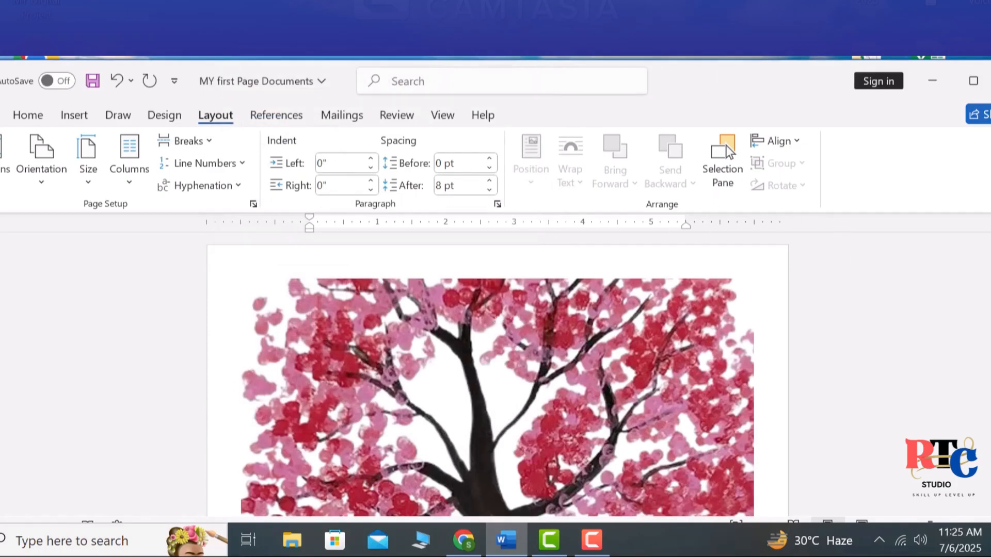
Look through the cover page and text pages to examine the layout with the custom margins.
scroll(498, 373, "down", 10)
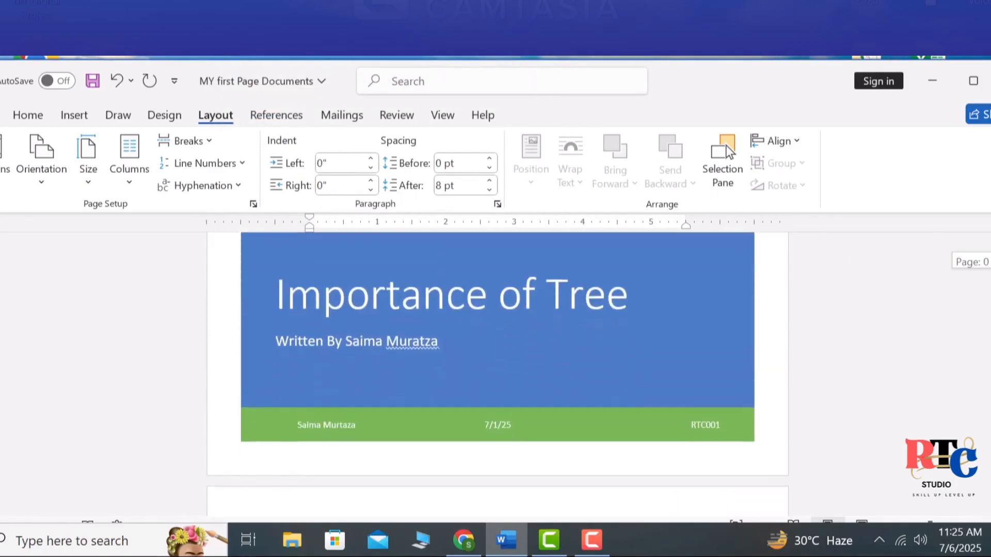
scroll(498, 373, "down", 5)
scroll(497, 374, "up", 9)
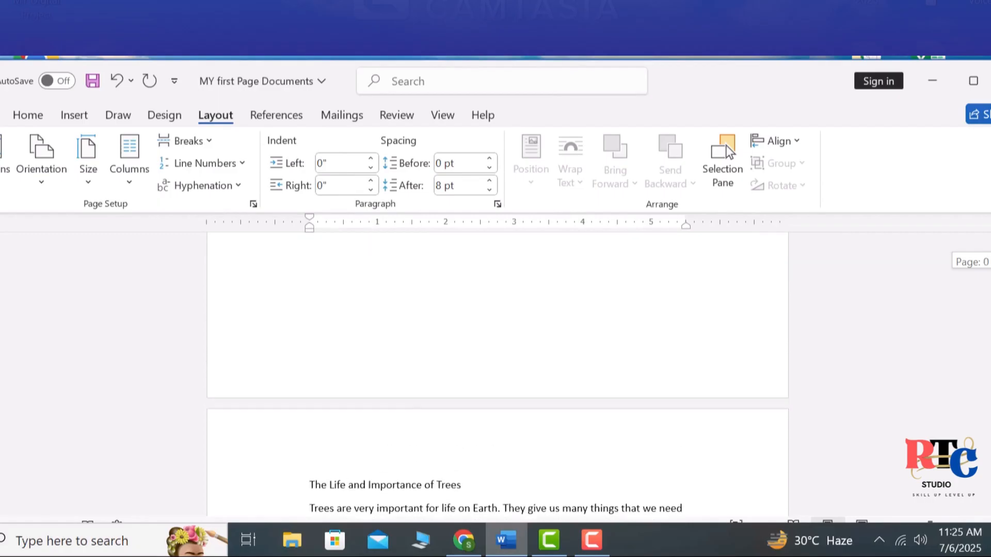
scroll(498, 374, "down", 7)
scroll(498, 373, "down", 15)
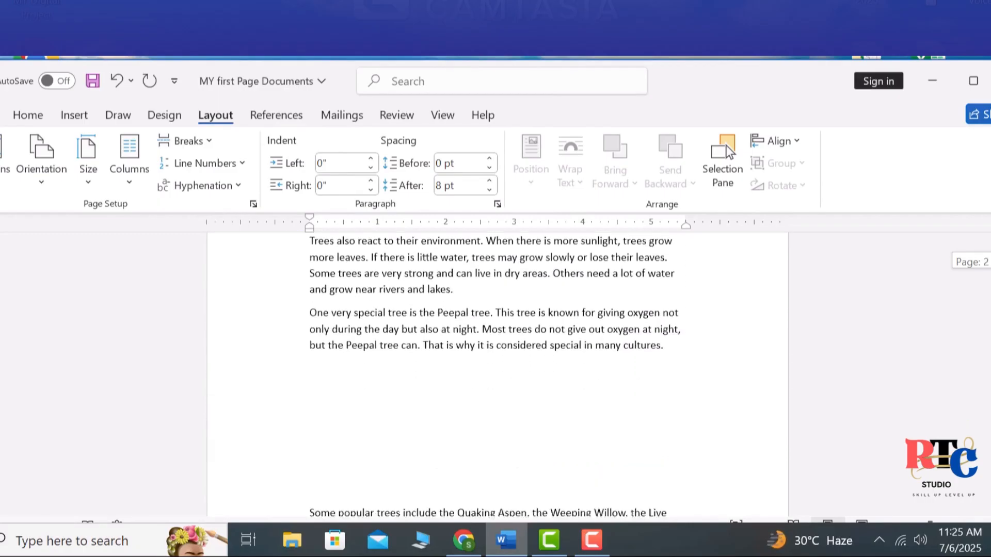
scroll(497, 374, "down", 1)
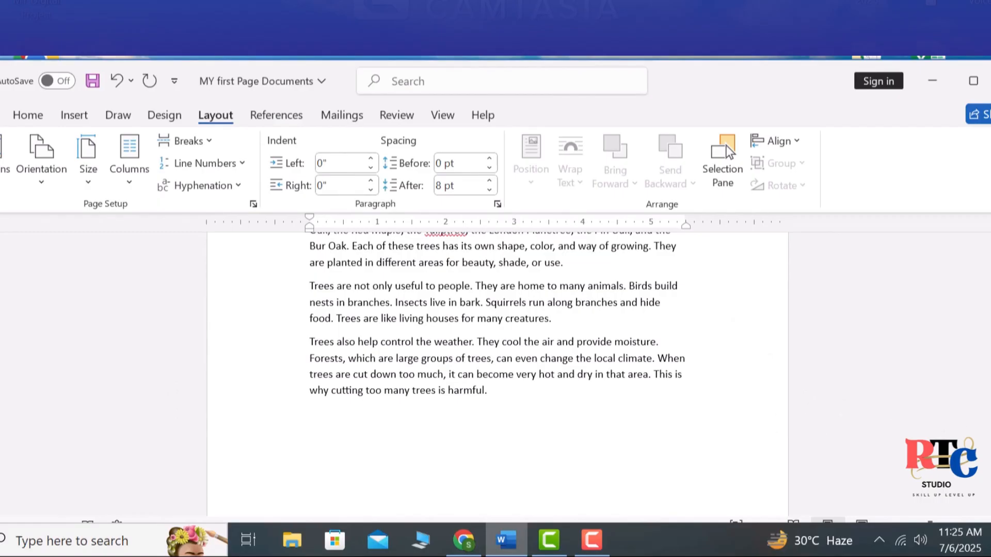
left_click_drag(990, 462, 983, 429)
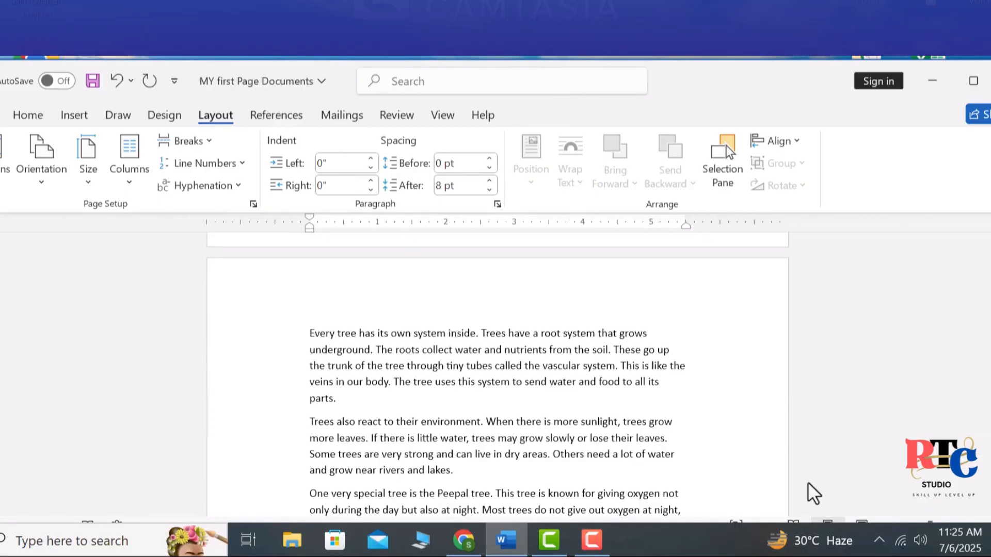
key("F9")
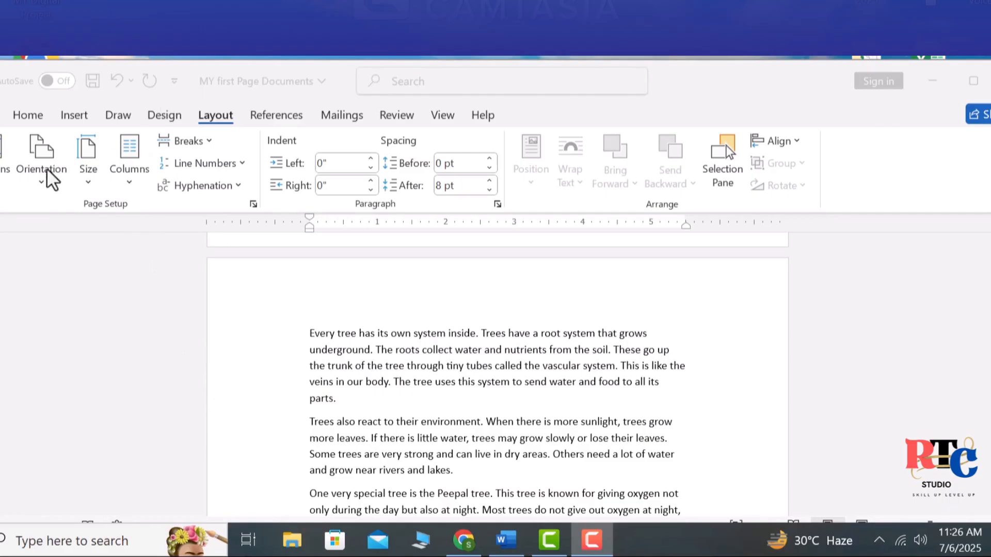
Change the document's page orientation to landscape and check the pages.
left_click(42, 184)
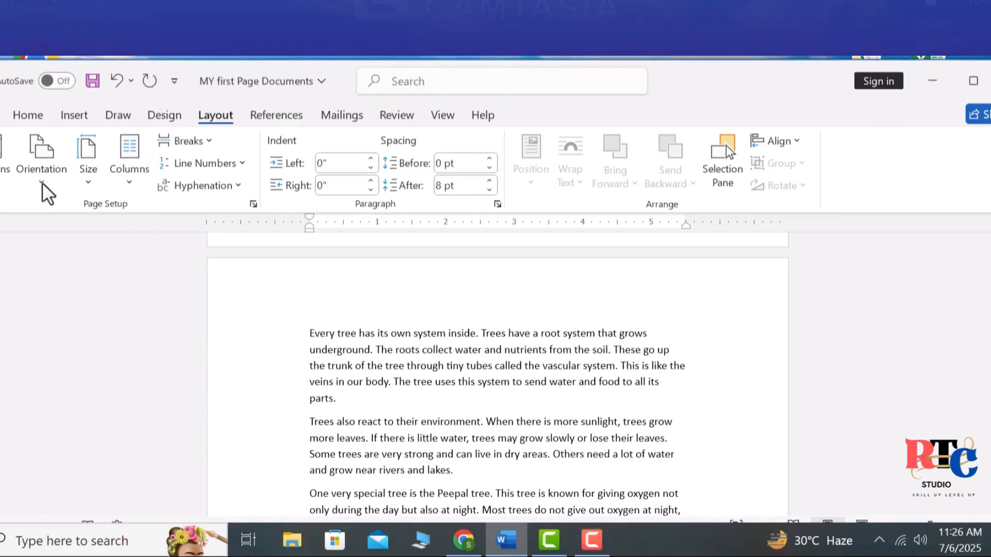
left_click(43, 186)
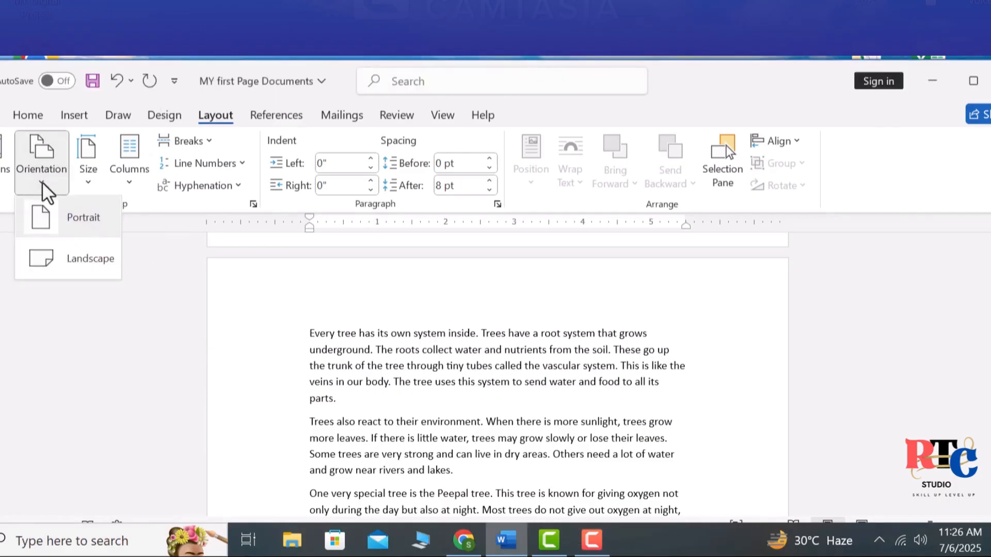
left_click(80, 262)
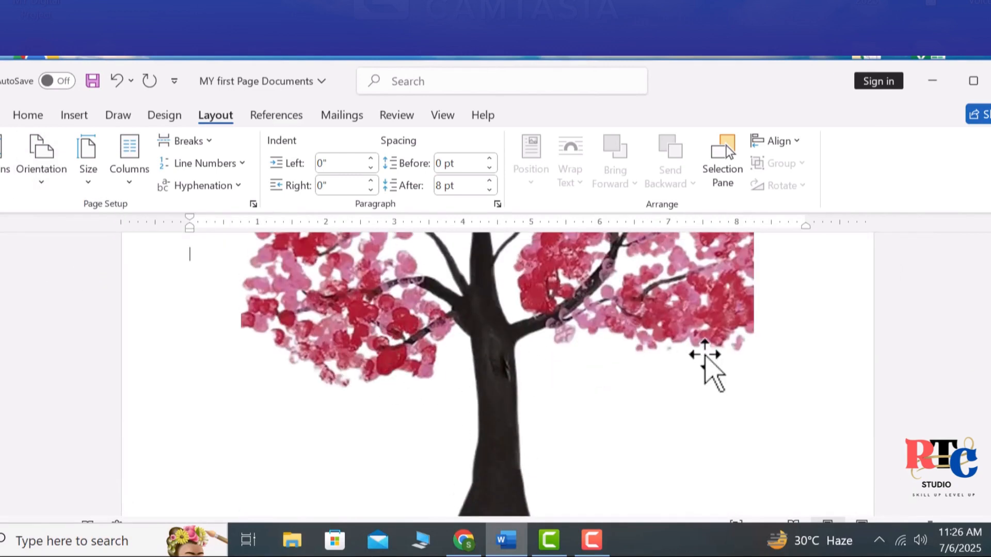
scroll(498, 374, "down", 20)
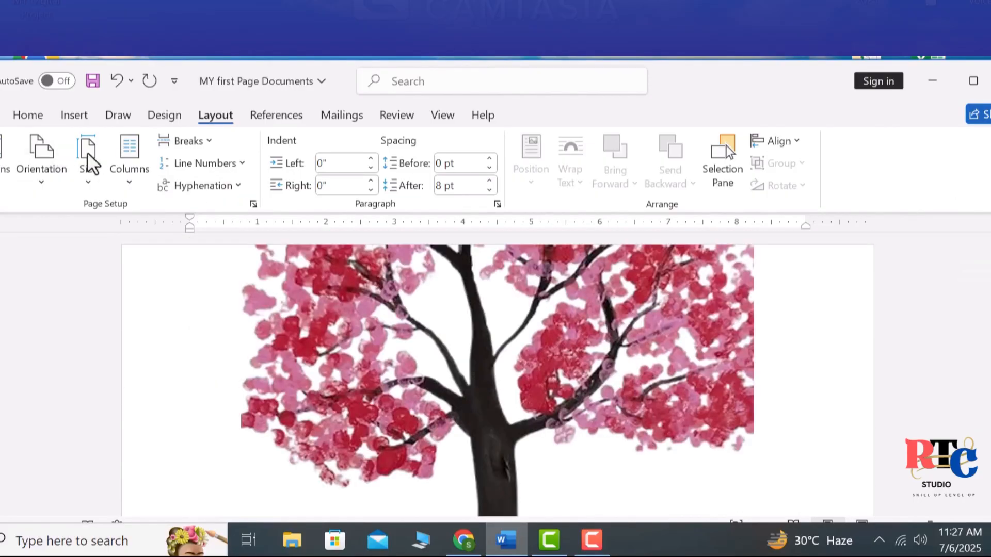
Return the document's page orientation to portrait and check the cover and text pages.
left_click(46, 184)
left_click(62, 241)
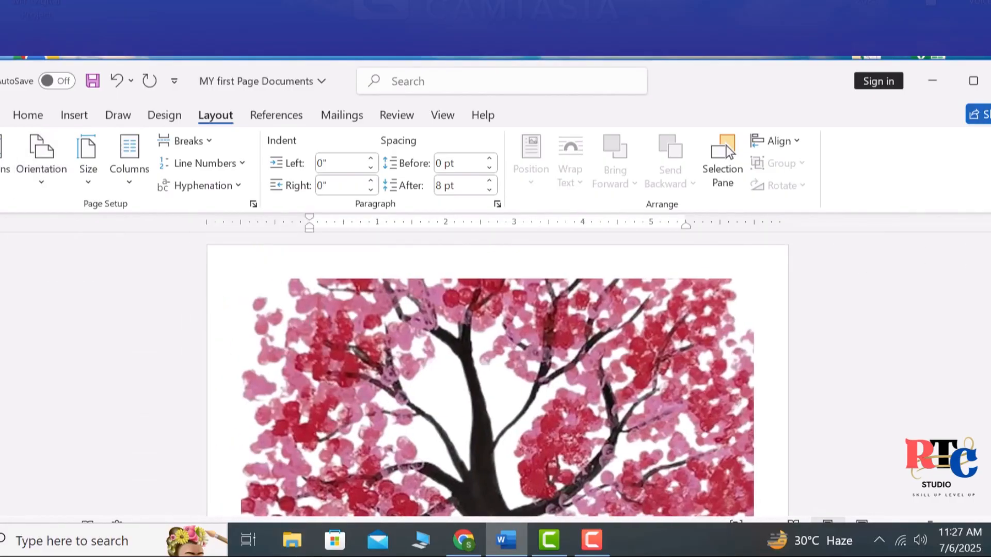
scroll(497, 374, "down", 10)
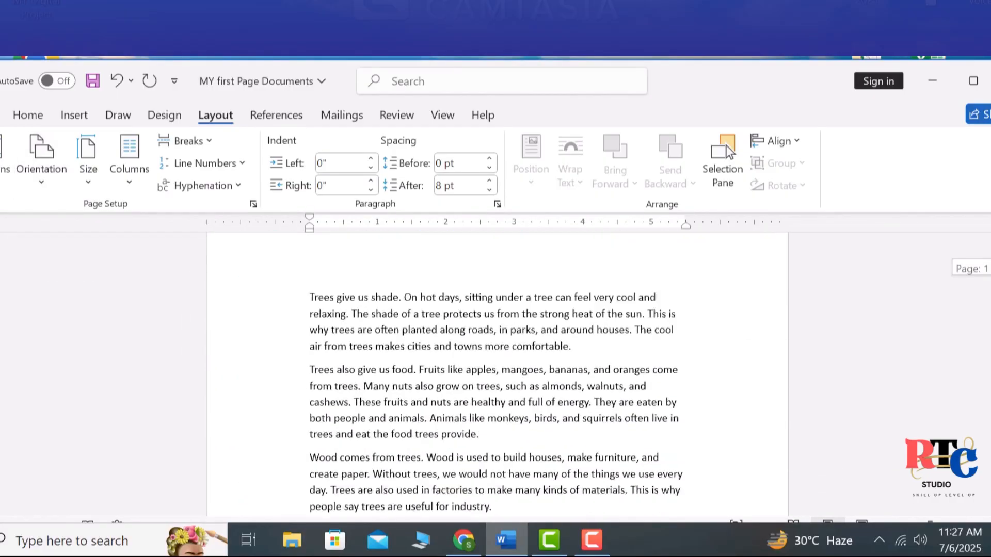
scroll(497, 375, "down", 5)
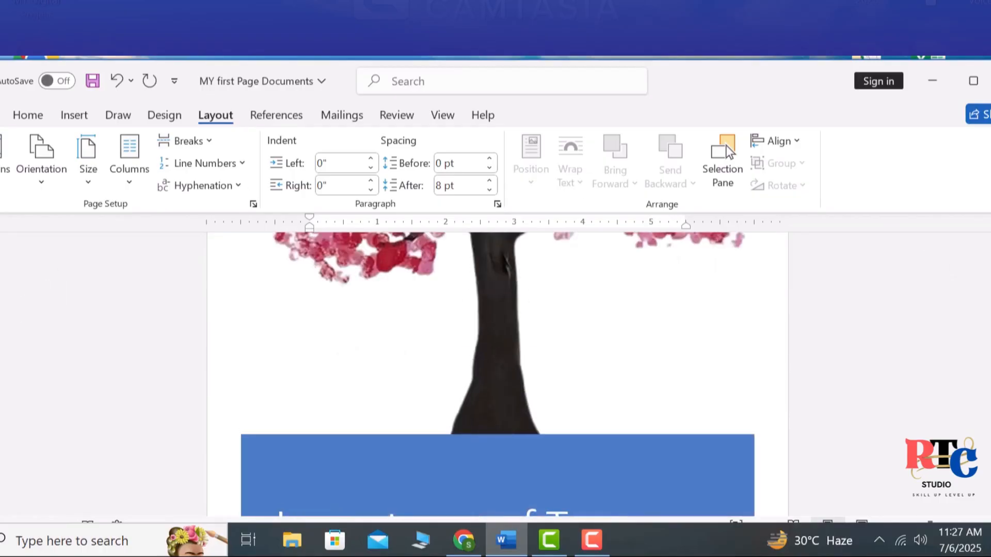
Preview landscape orientation in the custom margins page setup and apply portrait to the whole document.
left_click(8, 184)
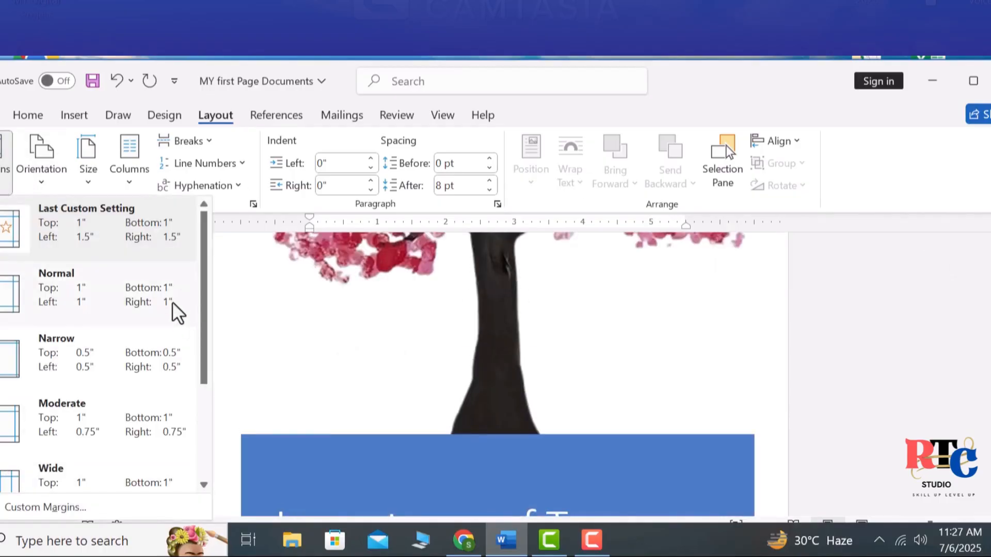
left_click_drag(210, 347, 194, 471)
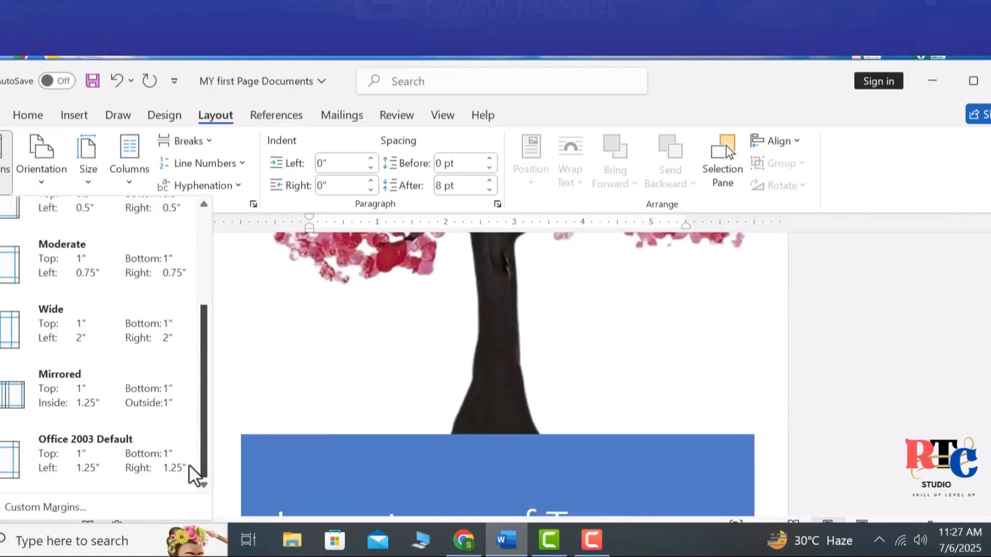
left_click(90, 516)
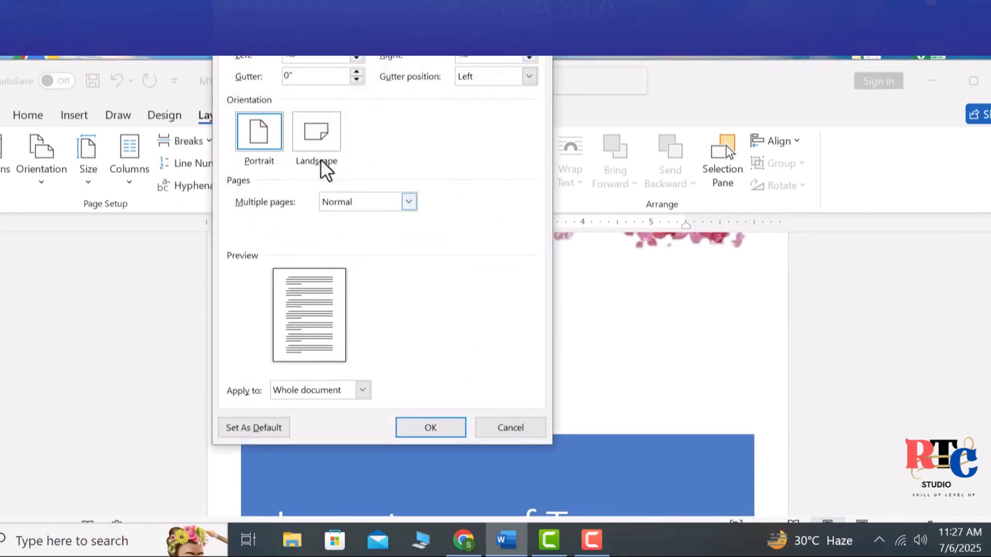
left_click(325, 138)
left_click(269, 150)
left_click(314, 140)
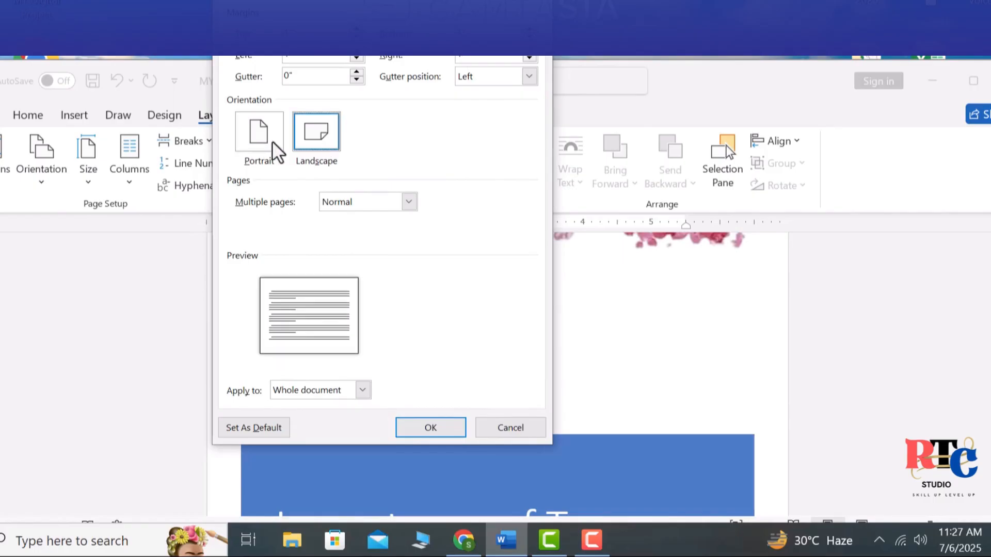
left_click(260, 143)
left_click(428, 432)
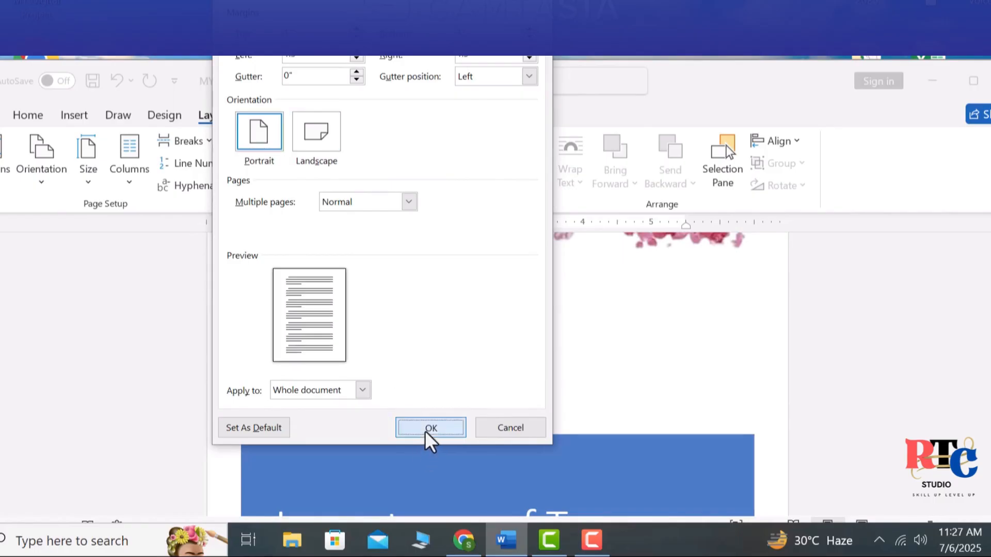
left_click(812, 478)
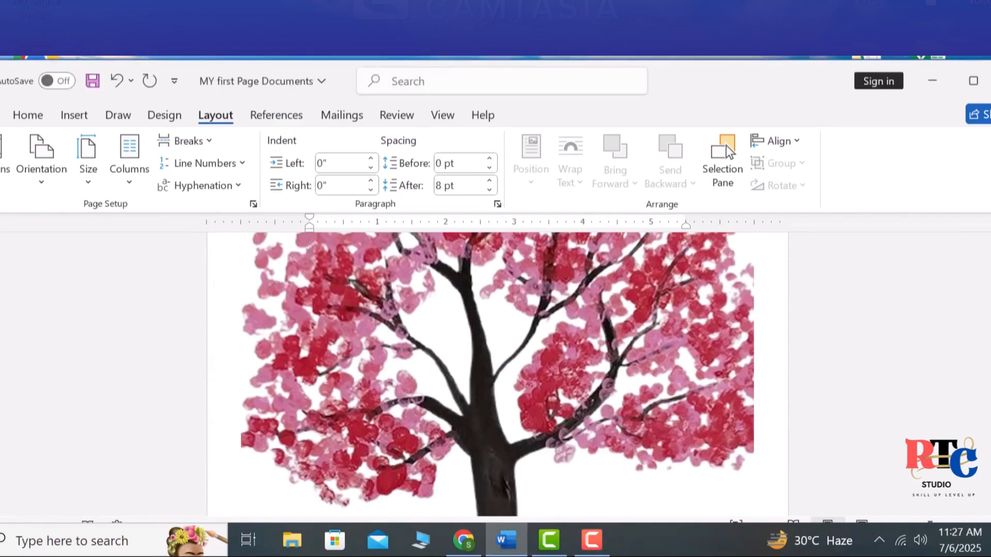
left_click_drag(990, 248, 990, 295)
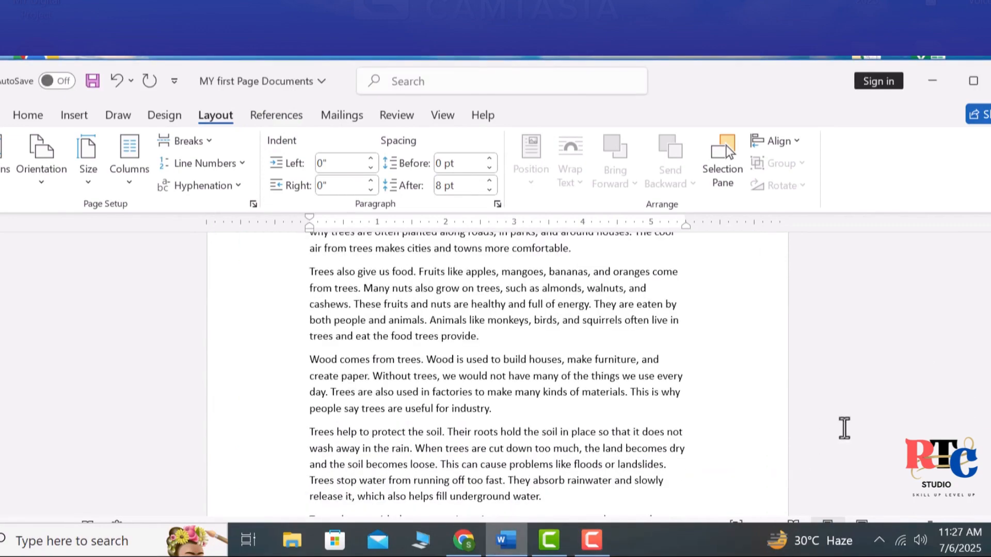
Try the A4 paper size on the document and look over the cover and text pages.
left_click(813, 492)
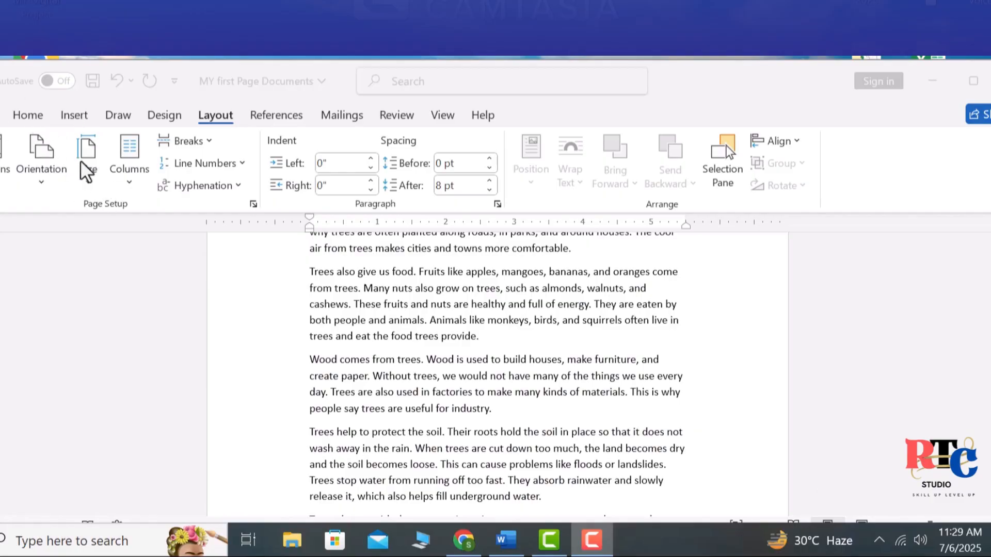
left_click(86, 184)
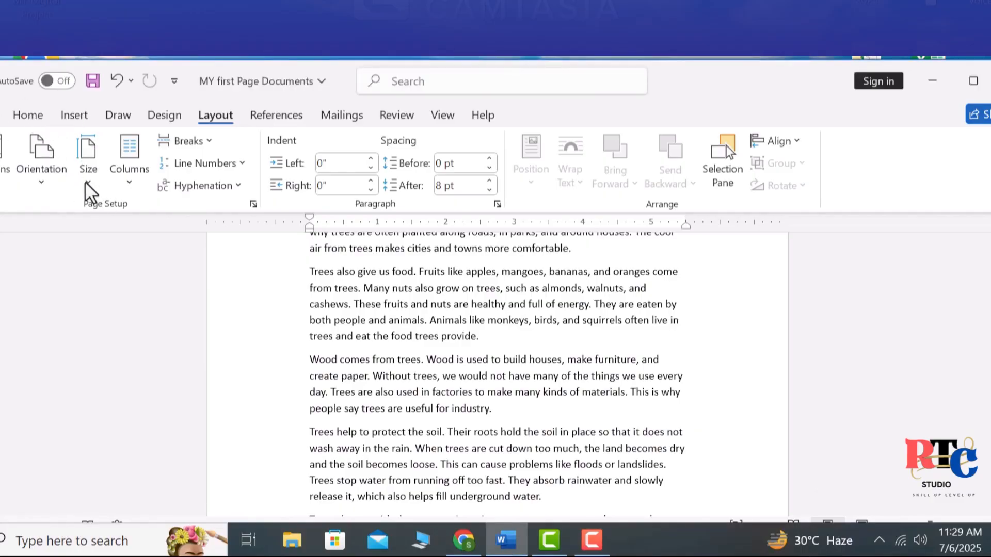
left_click(87, 184)
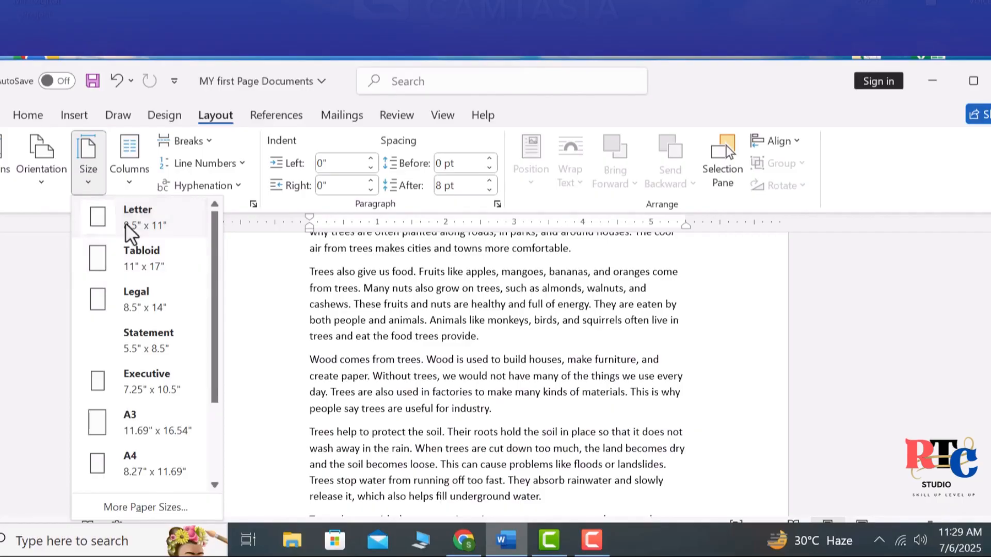
left_click_drag(215, 336, 220, 418)
left_click(169, 354)
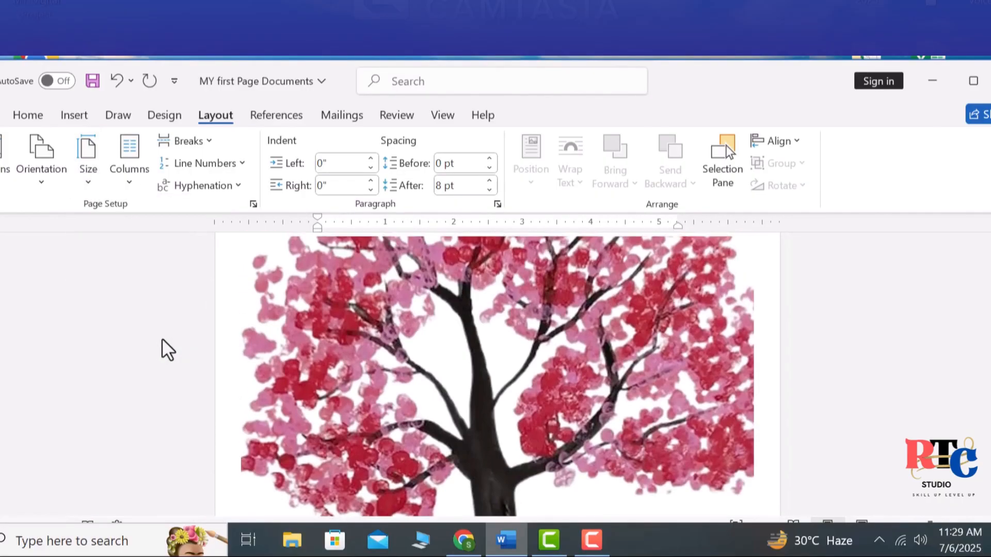
scroll(497, 374, "up", 15)
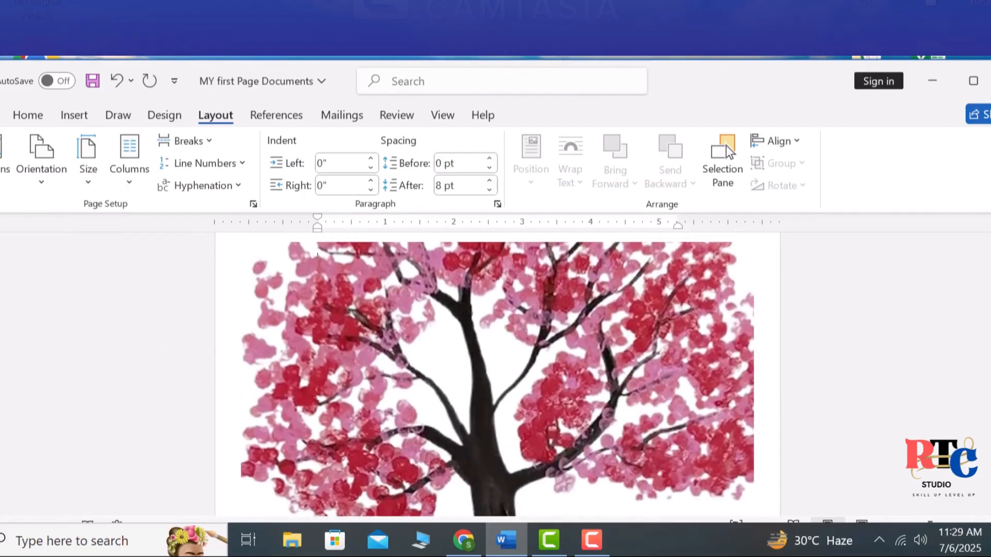
scroll(726, 145, "down", 6)
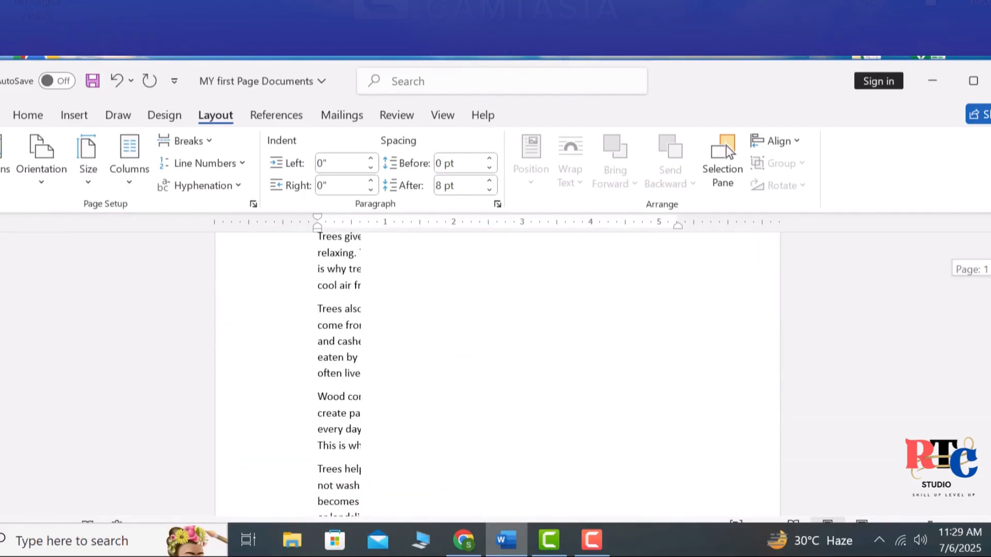
scroll(725, 146, "up", 10)
scroll(498, 361, "down", 10)
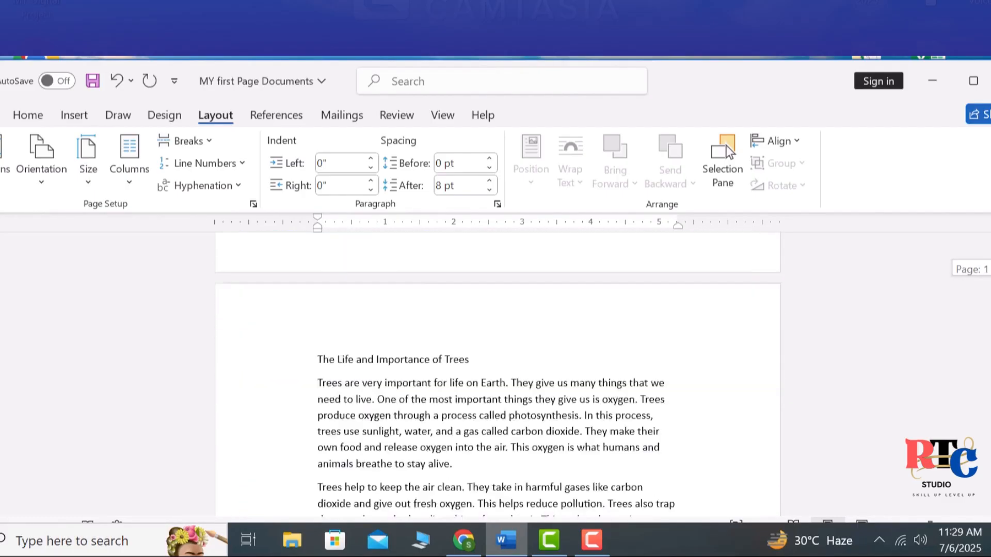
Set the document's paper size to A4 (8.27" x 11.69").
left_click(88, 154)
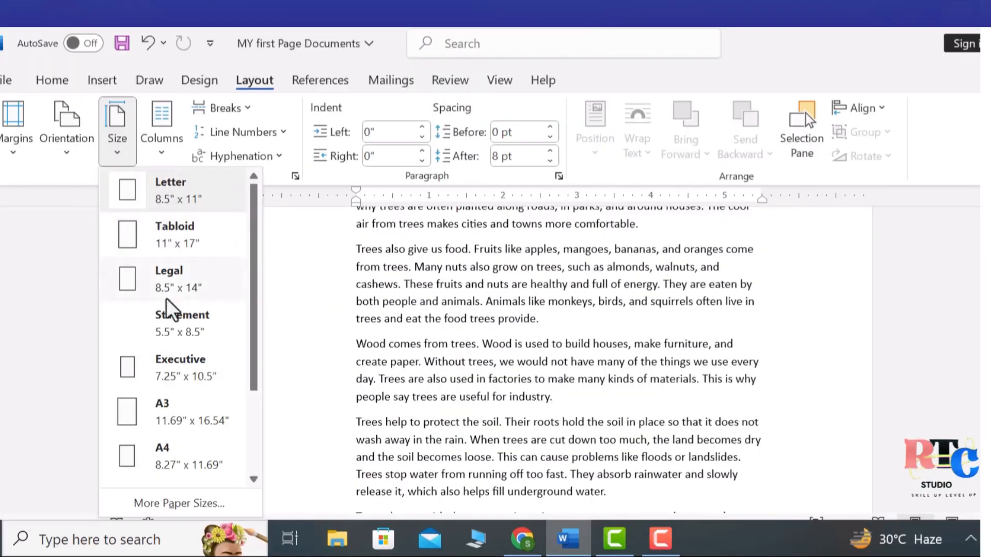
left_click_drag(258, 325, 259, 404)
left_click(201, 332)
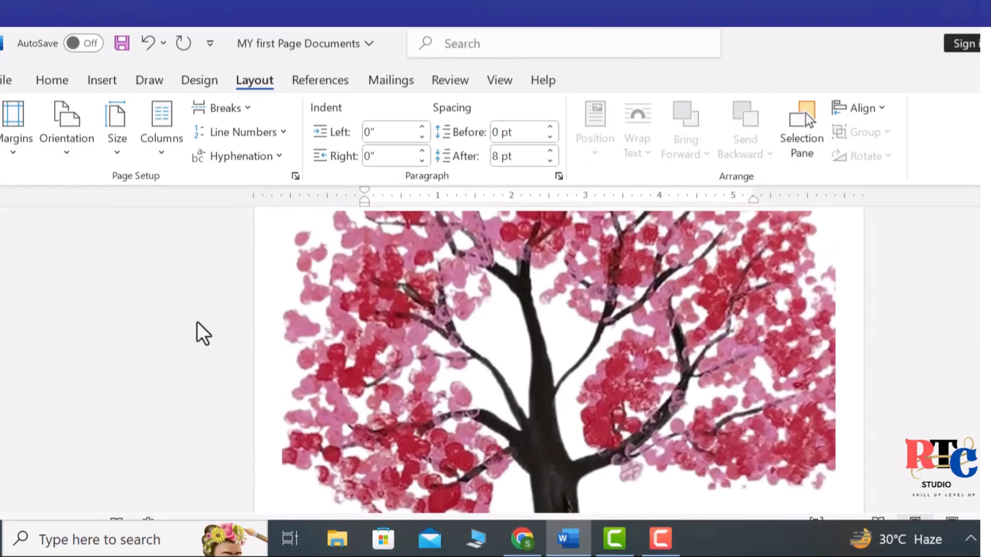
scroll(559, 361, "up", 1)
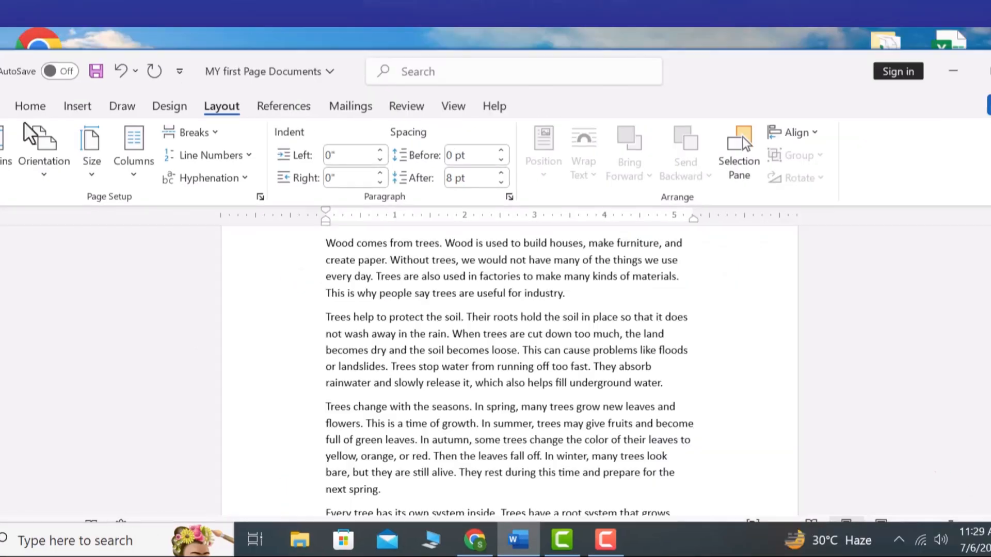
Try a custom paper width of 6.9" for the whole document and cancel the change.
left_click(91, 182)
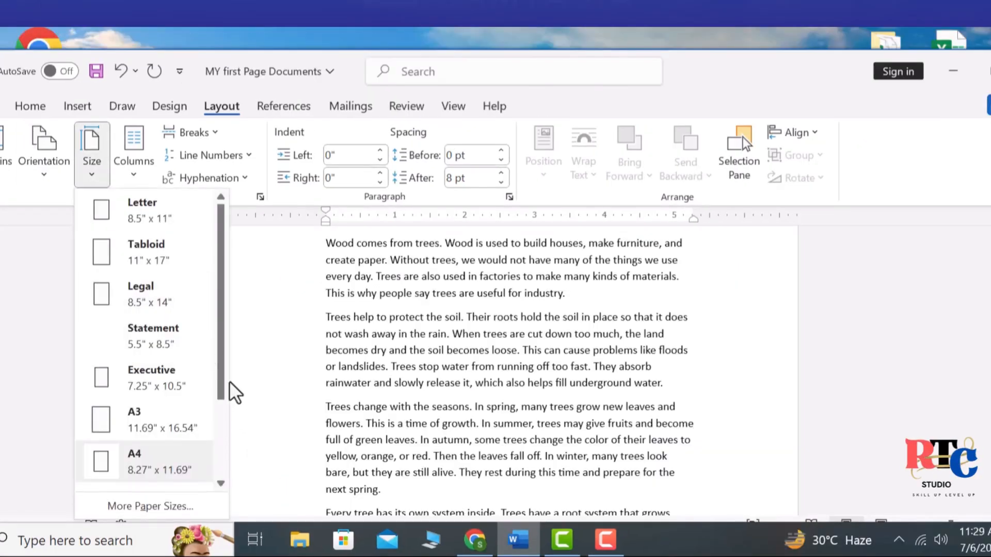
left_click_drag(221, 385, 210, 491)
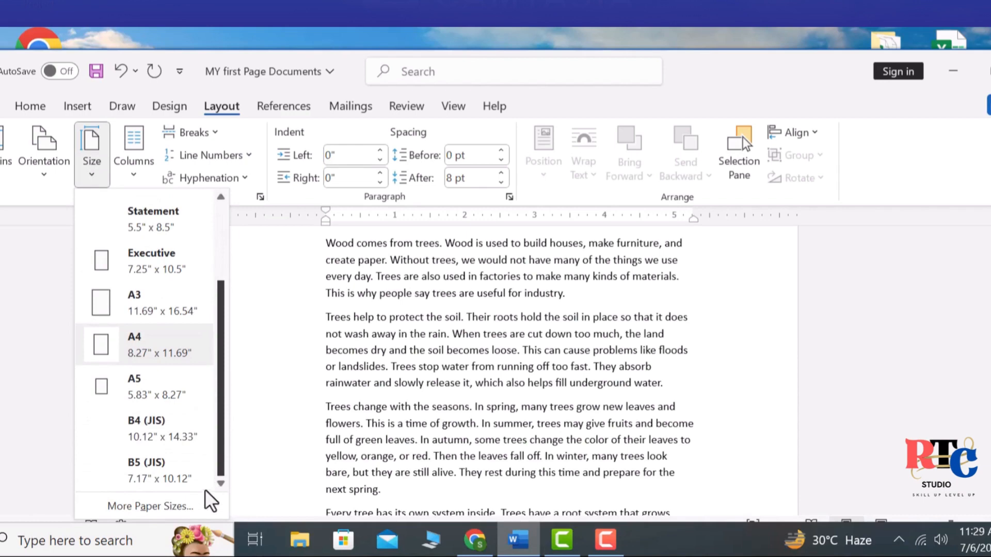
left_click(170, 507)
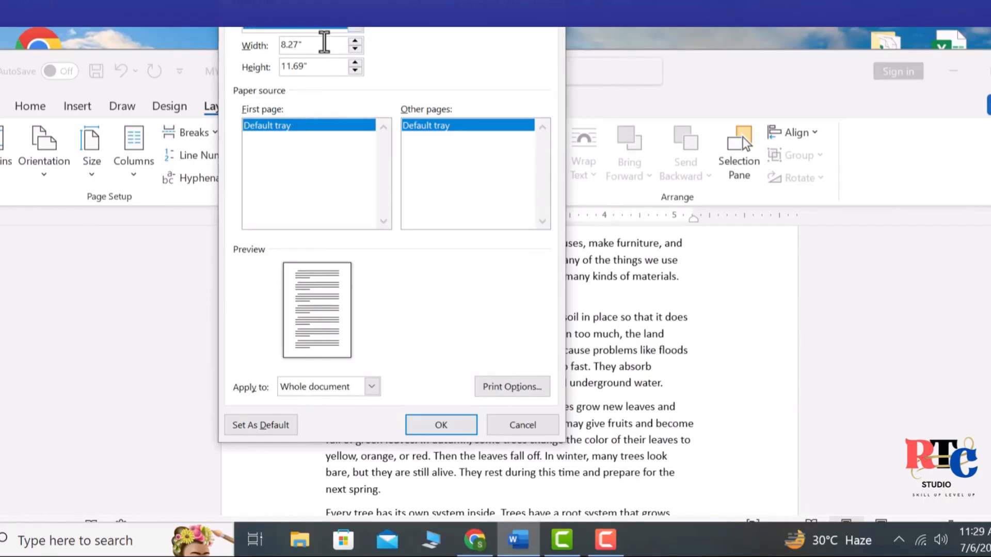
left_click(355, 49)
left_click(355, 49)
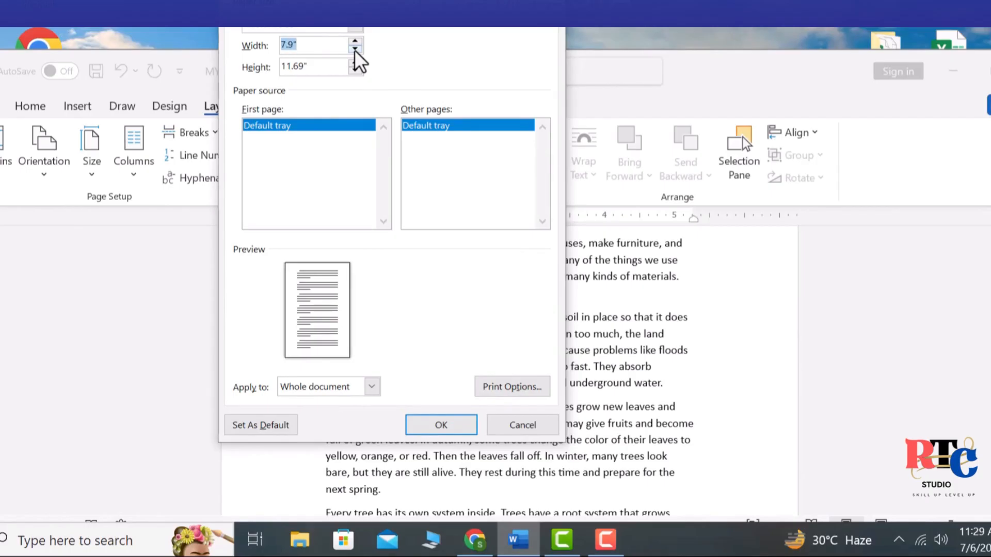
left_click(355, 49)
left_click(355, 49)
left_click(355, 49)
left_click(355, 49)
left_click(355, 49)
left_click(355, 49)
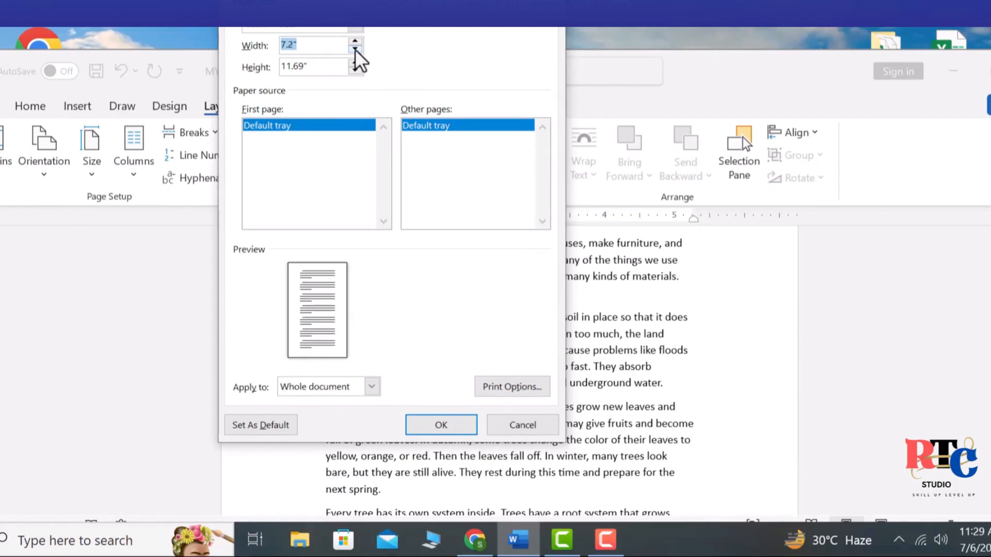
left_click(355, 49)
left_click(355, 49)
left_click(355, 49)
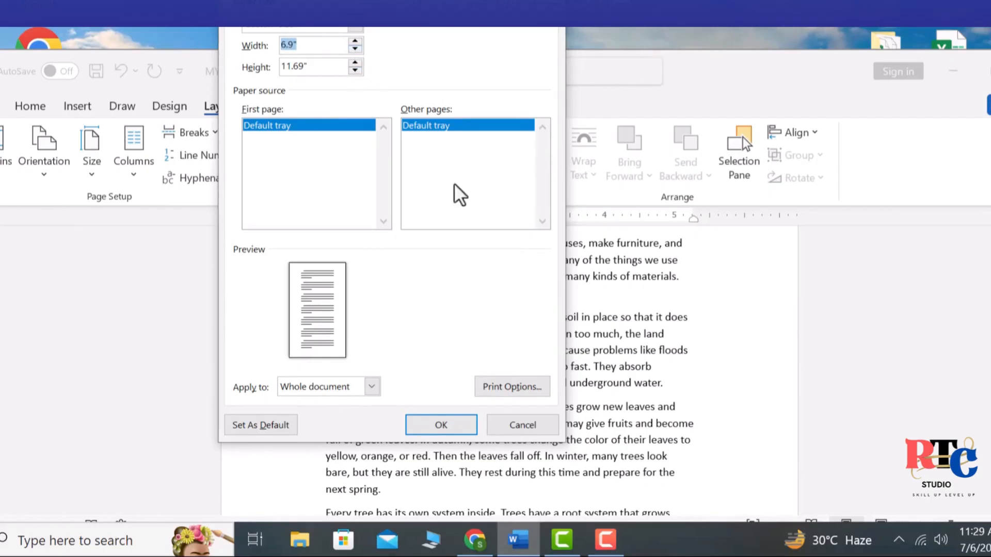
left_click(534, 432)
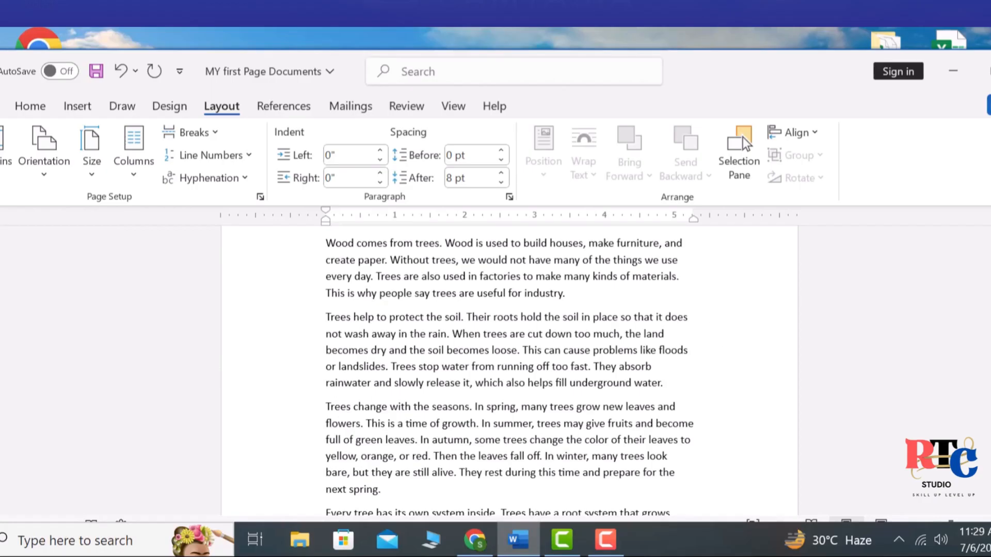
Format the first three paragraphs below the title "The Life and Importance of Trees" in two columns and check the result.
mouse_move(990, 387)
left_mouse_down()
mouse_move(990, 358)
mouse_move(990, 380)
left_mouse_up()
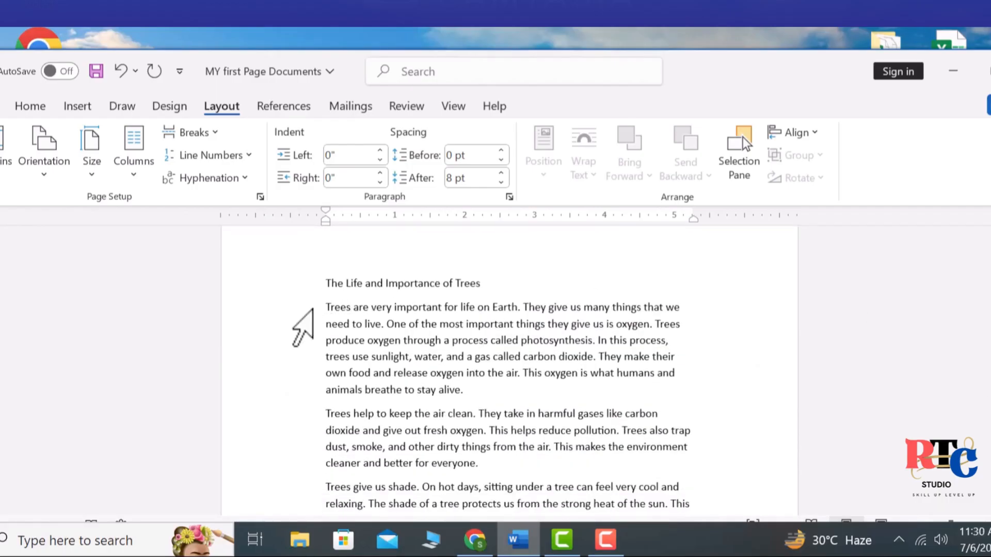
left_click_drag(323, 308, 626, 356)
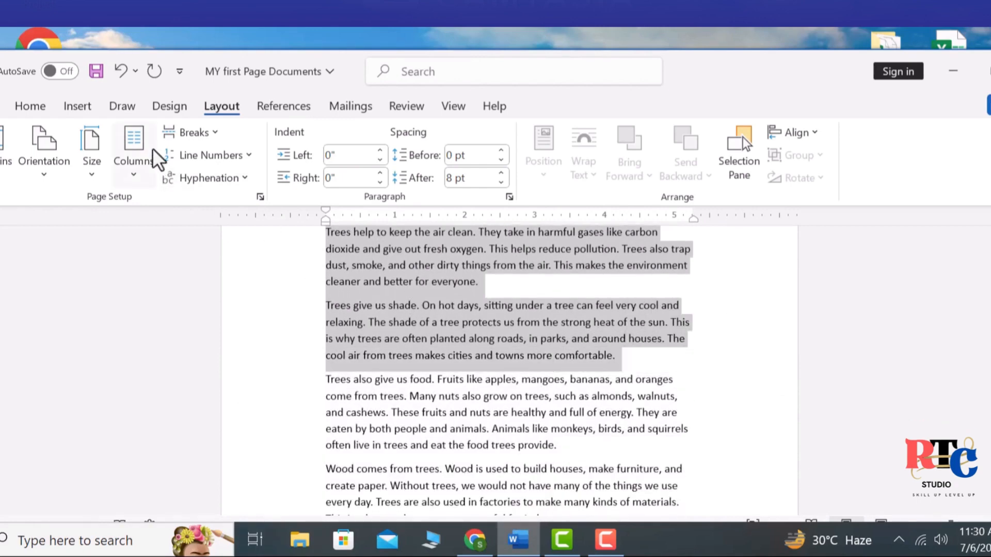
left_click(135, 177)
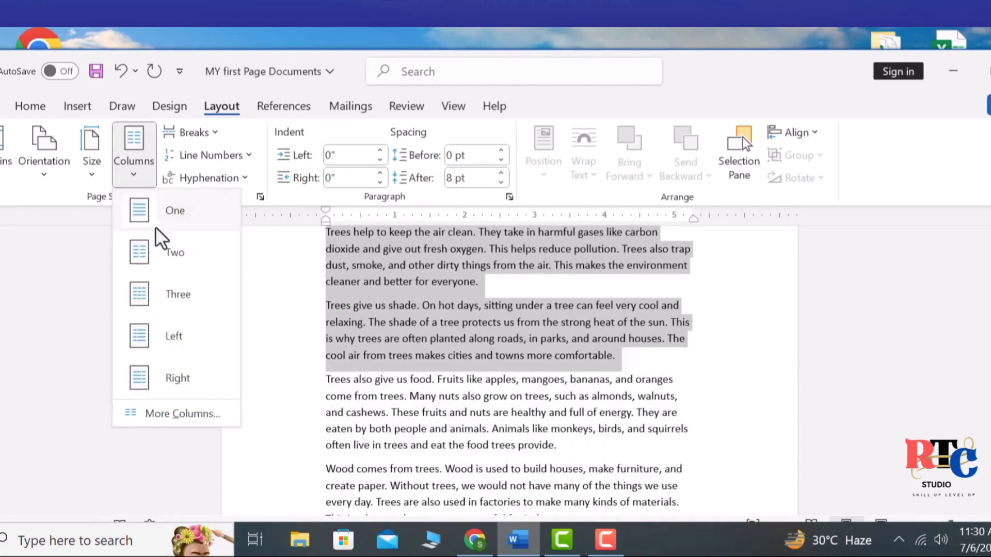
left_click(164, 256)
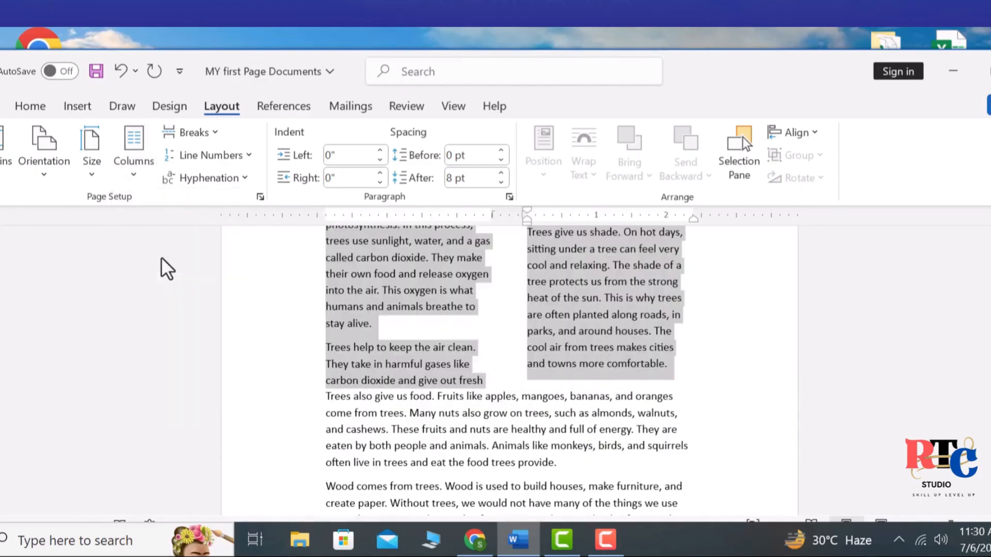
left_click(875, 339)
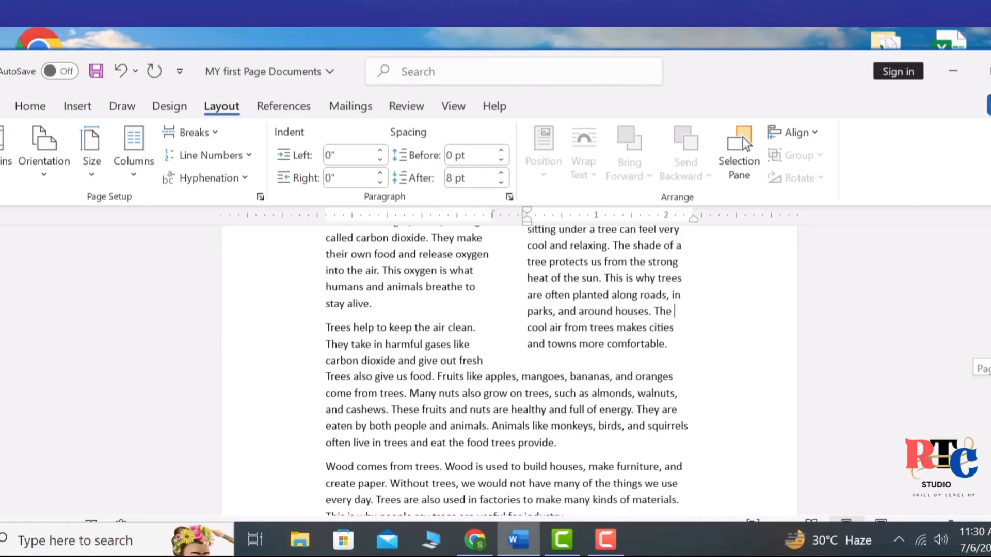
scroll(510, 371, "up", 3)
scroll(509, 371, "up", 1)
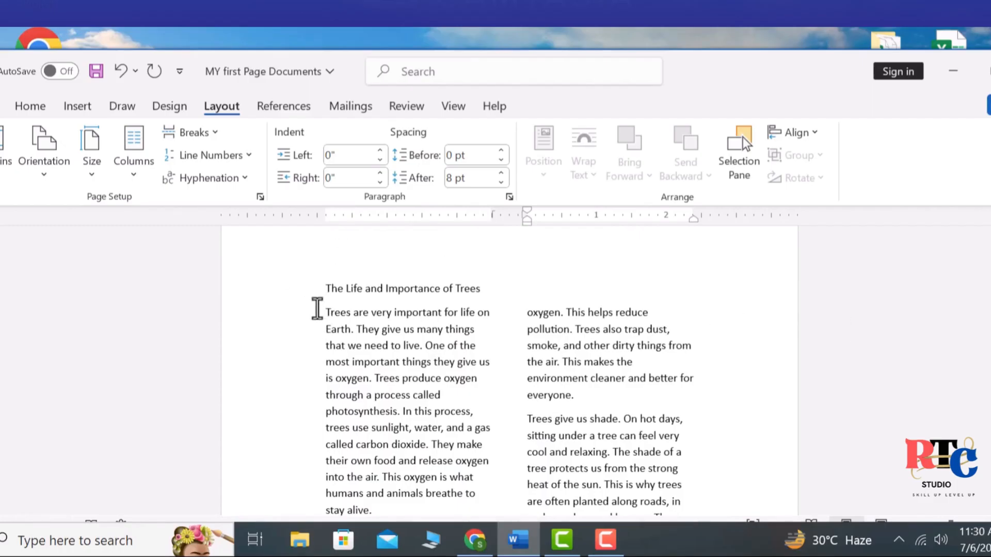
Return the two-column text below the title to a single column and check the page.
left_click_drag(317, 309, 605, 357)
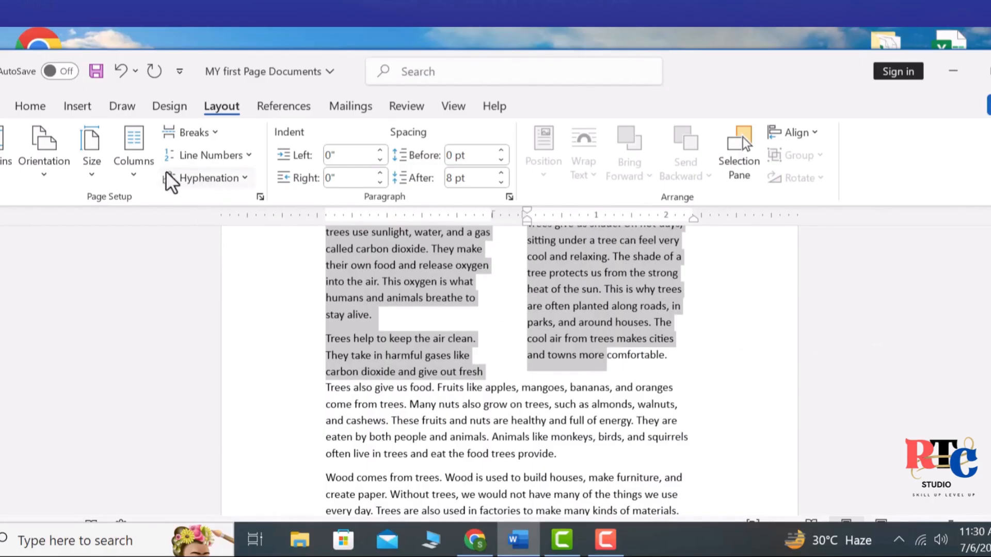
left_click(134, 155)
left_click(143, 209)
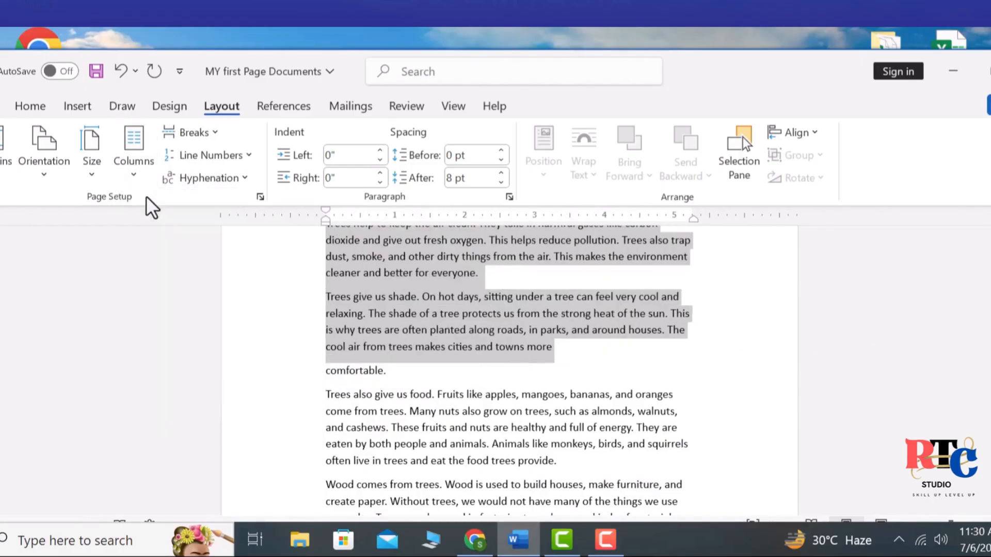
left_click(895, 325)
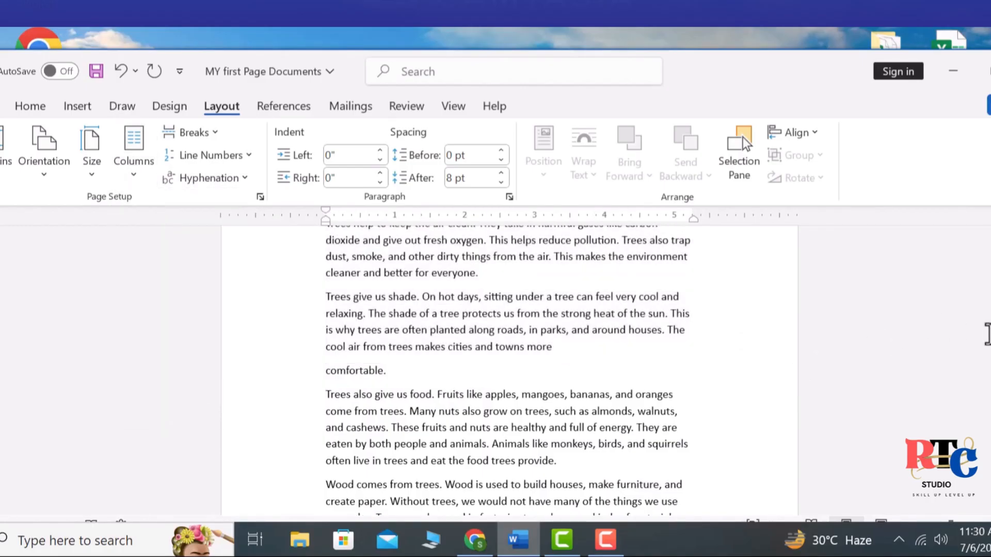
scroll(509, 370, "up", 6)
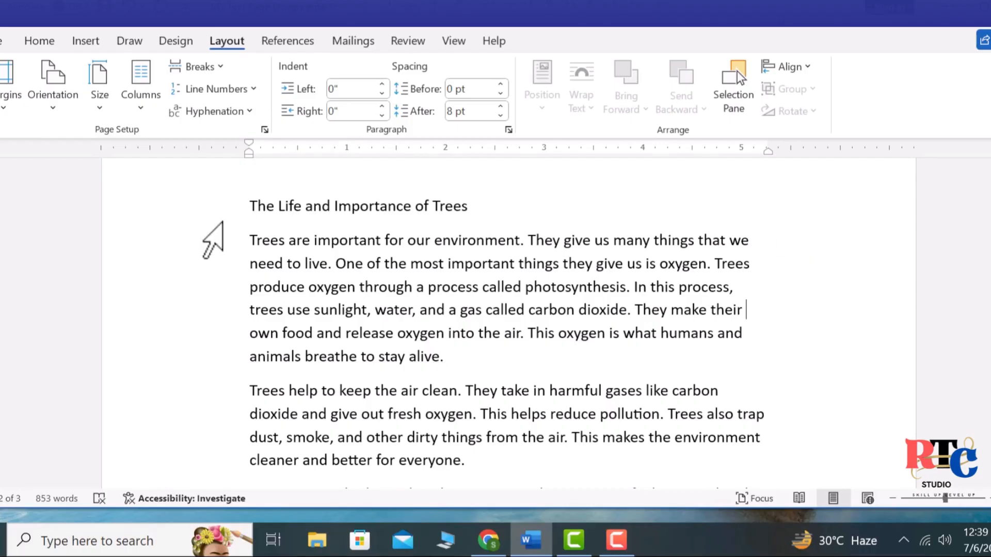
Apply bold, italic and underline to the word "important" in the first sentence below the title.
left_click(248, 240)
left_click_drag(325, 241, 482, 243)
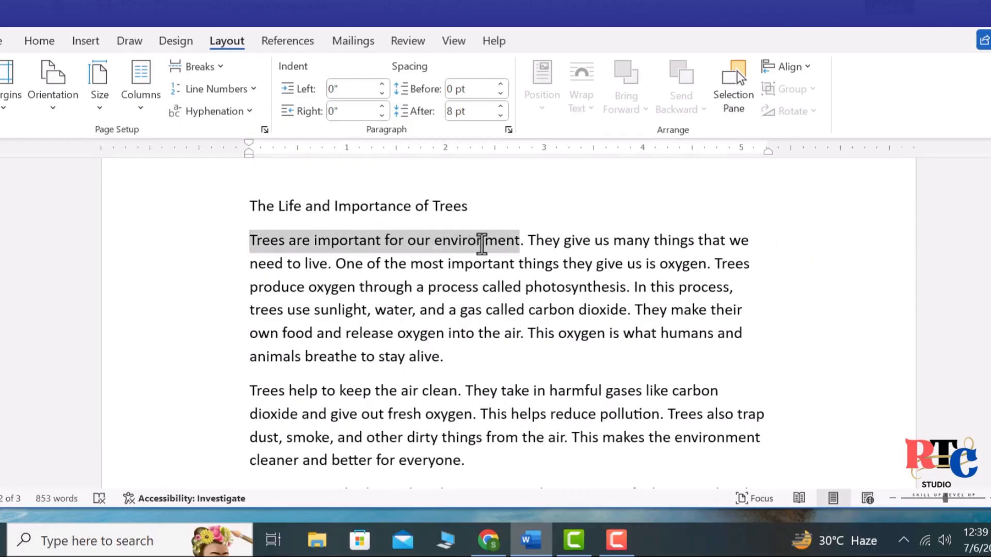
left_click(408, 241)
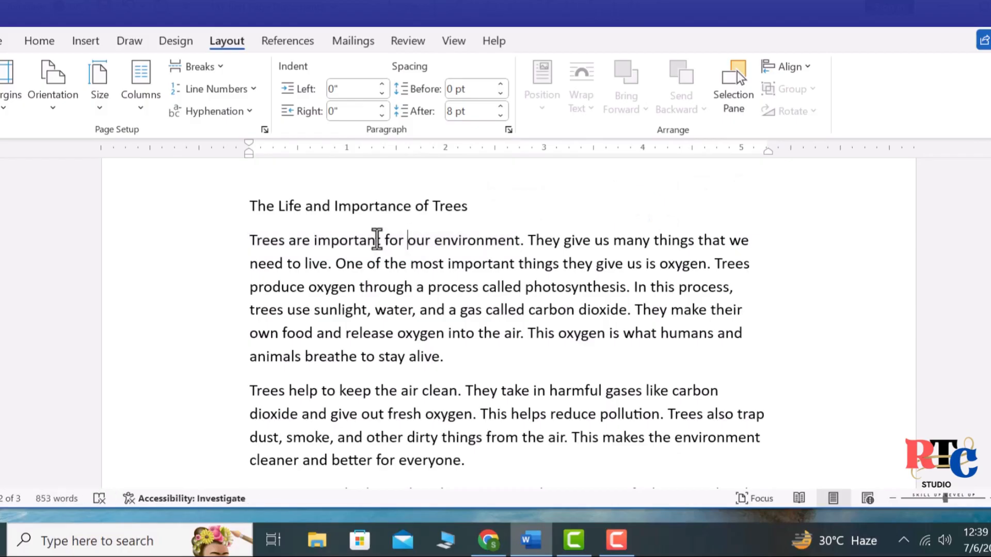
left_click_drag(383, 241, 311, 235)
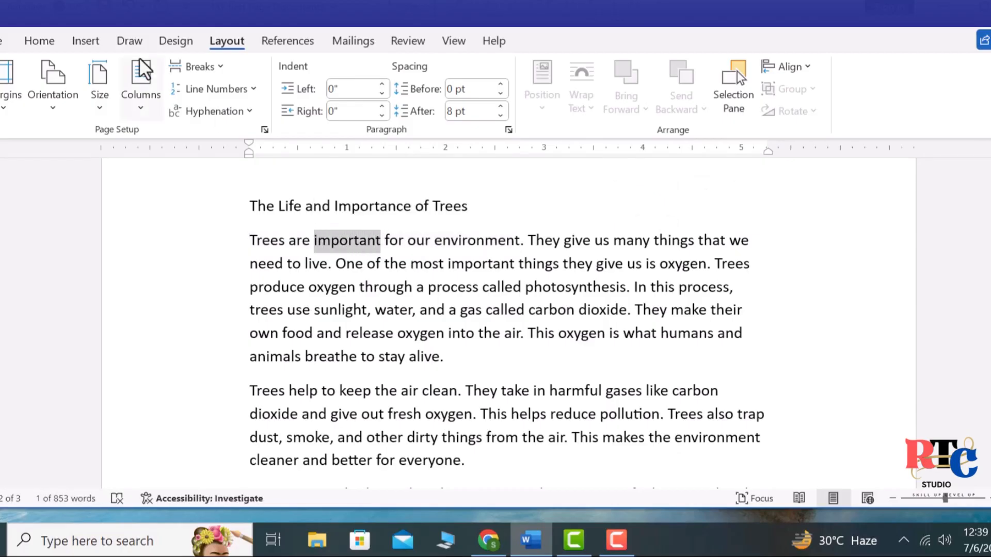
left_click(25, 35)
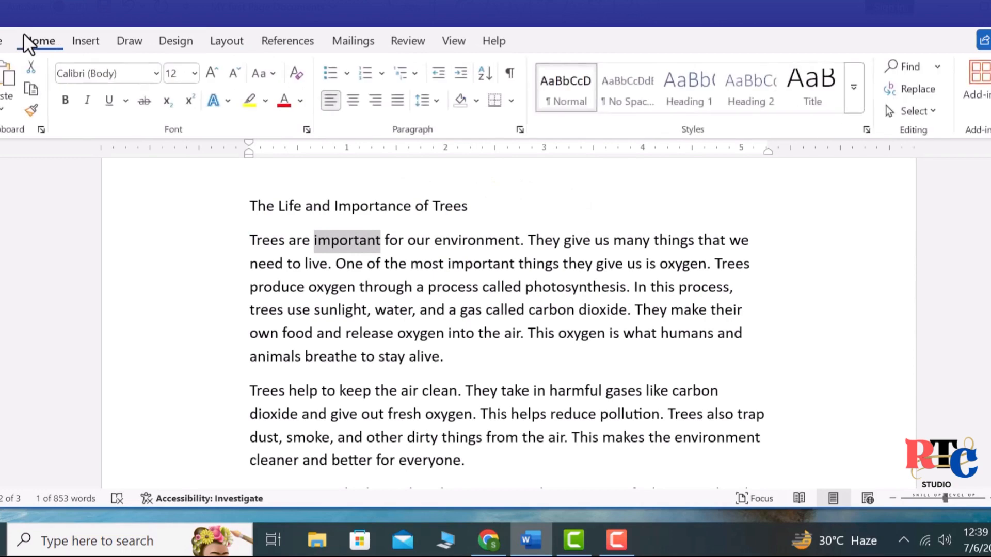
left_click(66, 100)
left_click(89, 101)
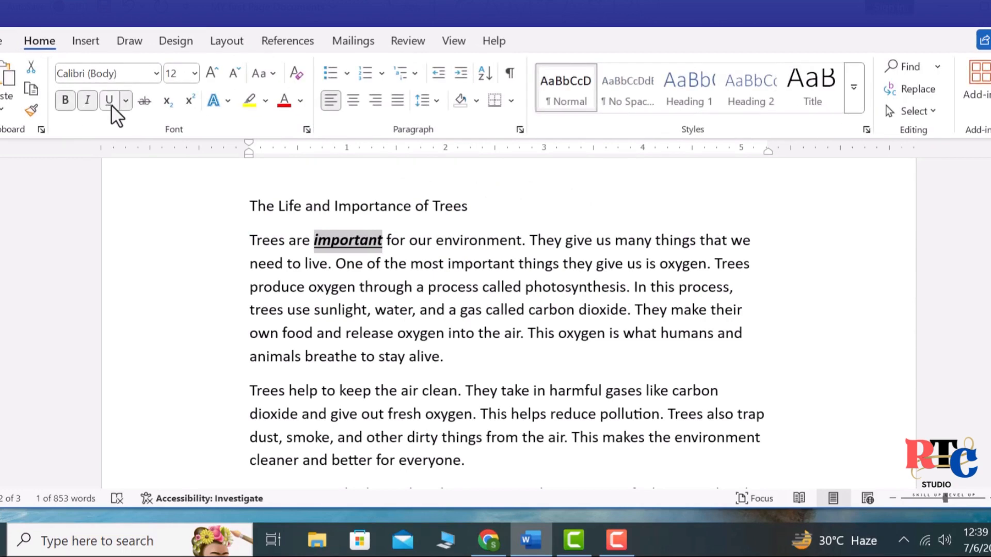
Toggle bold, italic and underline off and on for the word "important" and leave it as plain text.
left_click(62, 101)
left_click(85, 101)
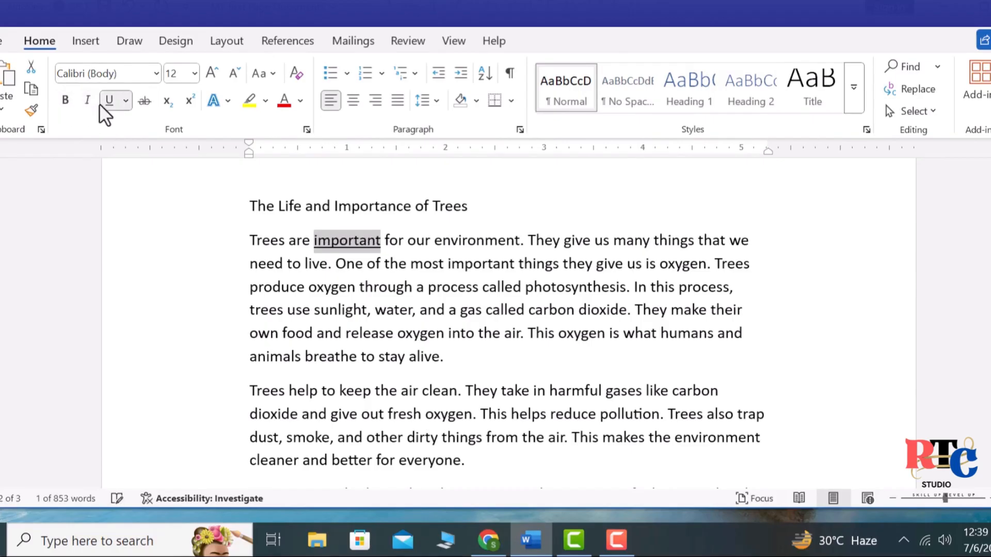
left_click(65, 102)
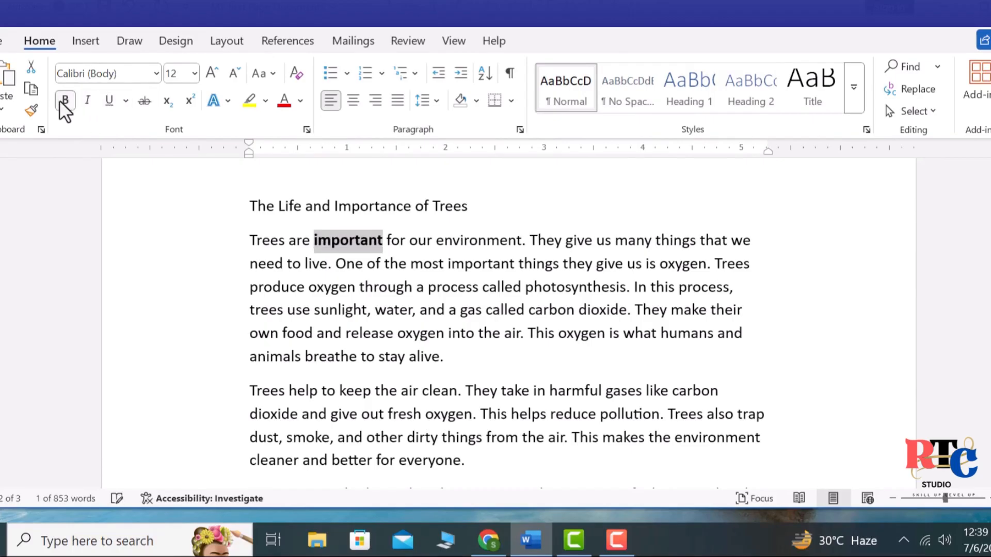
left_click(87, 101)
left_click(107, 102)
left_click(65, 102)
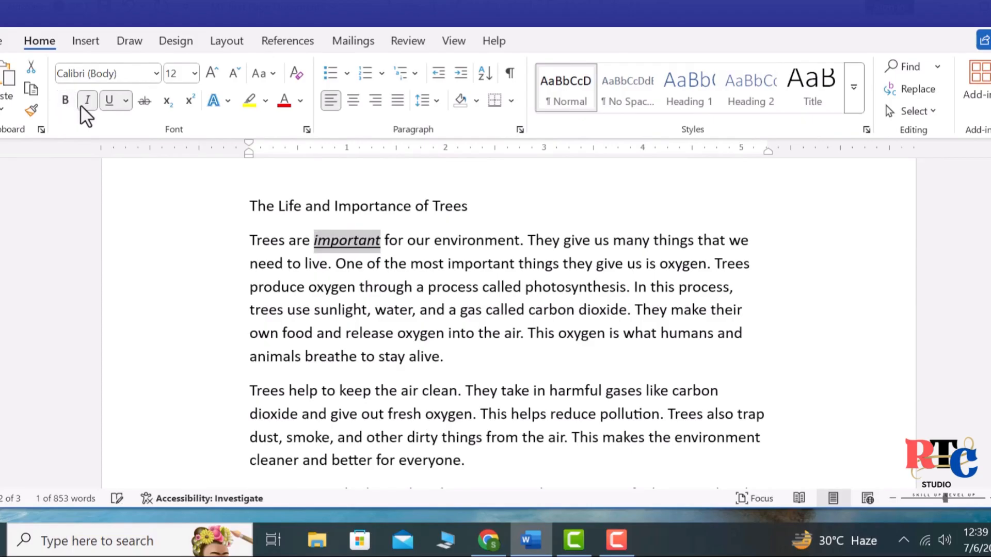
left_click(87, 101)
left_click(109, 101)
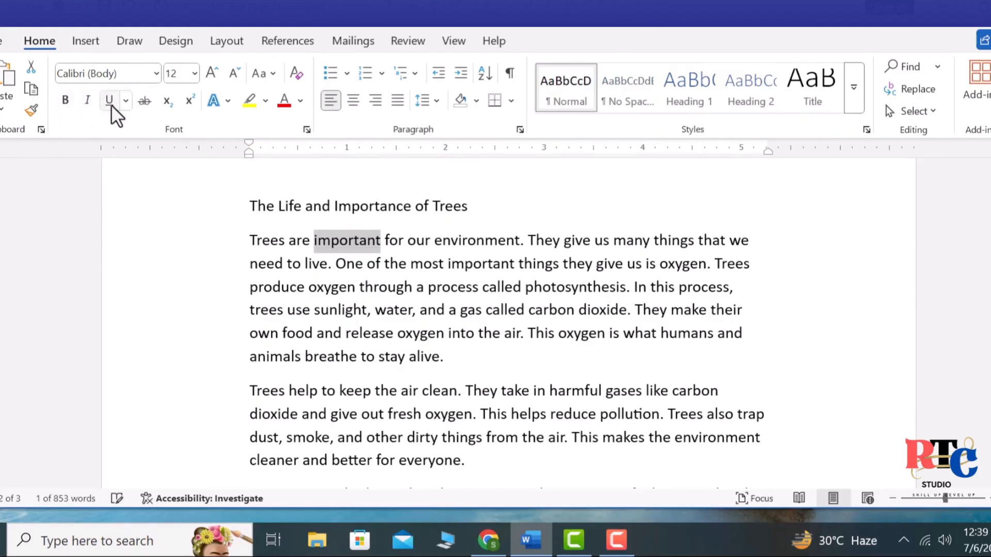
Apply bold, italic and underline to the selected word "important" and remove all three formats.
left_click(65, 101)
left_click(88, 101)
left_click(108, 101)
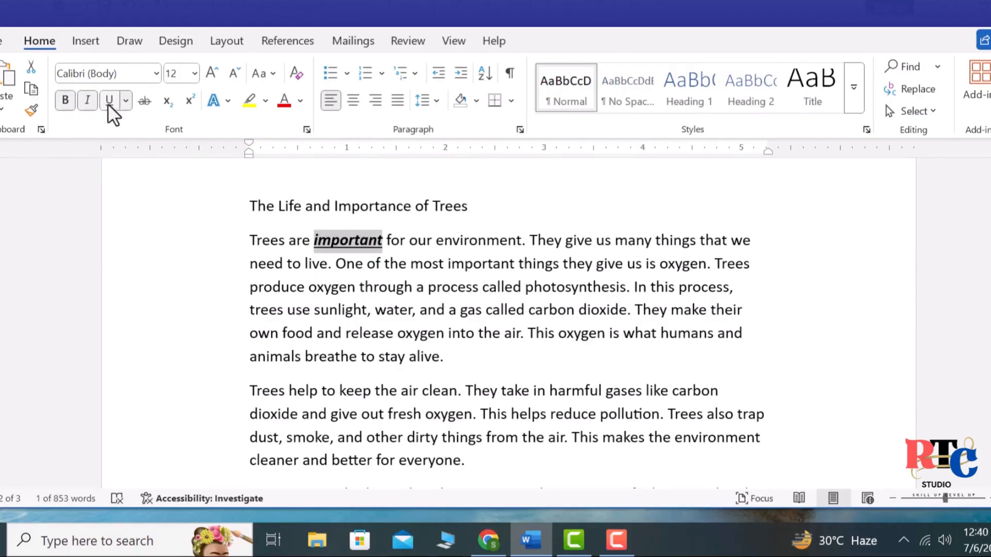
left_click(65, 101)
left_click(109, 101)
left_click(88, 102)
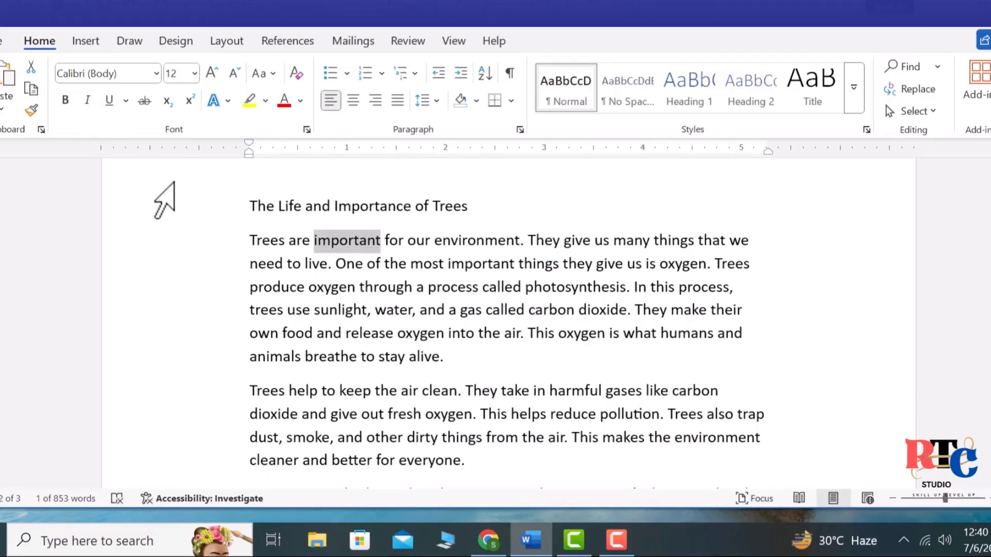
Try bold, italic and underline together on "important" again and return the word to regular text.
key("ctrl+b")
key("ctrl+i")
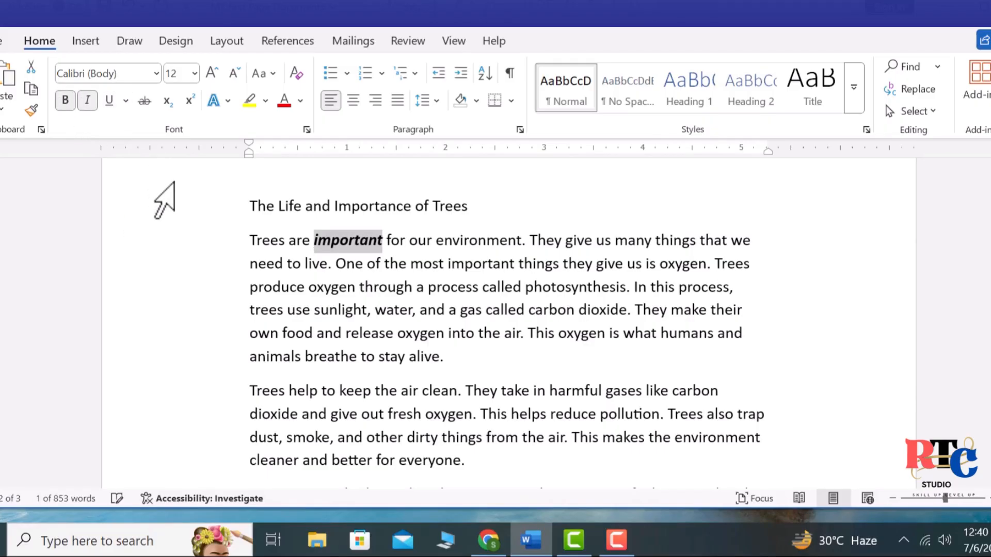
key("ctrl+u")
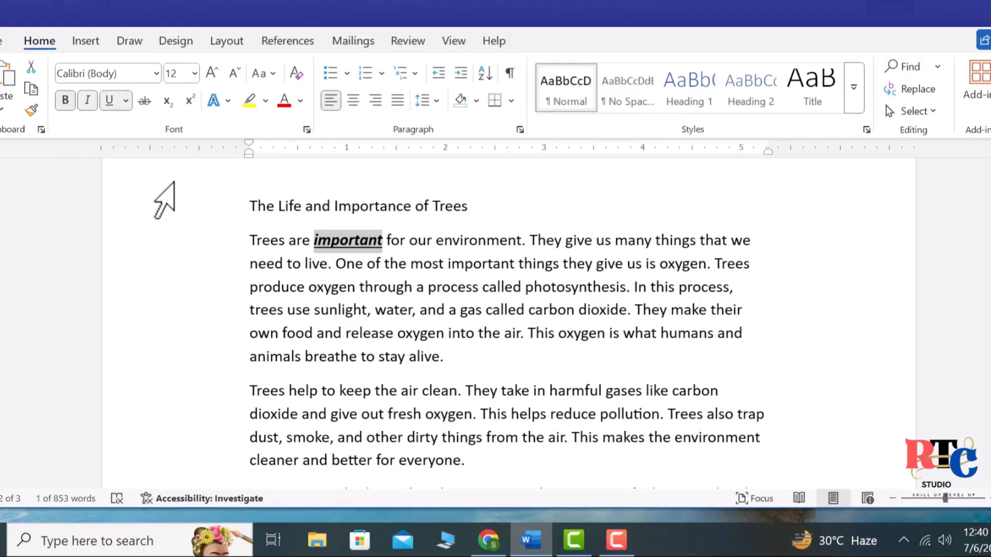
key("ctrl+b")
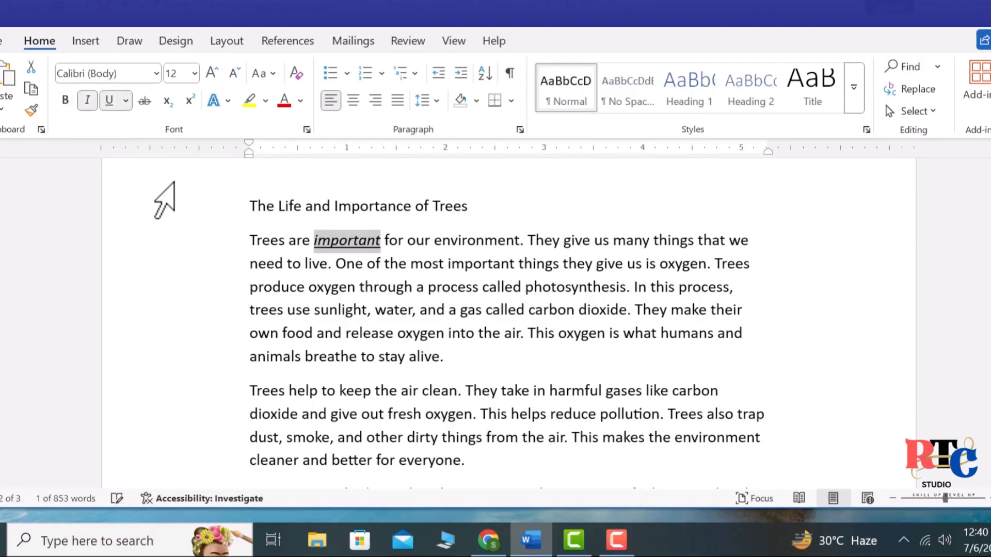
key("ctrl+i")
key("ctrl+u")
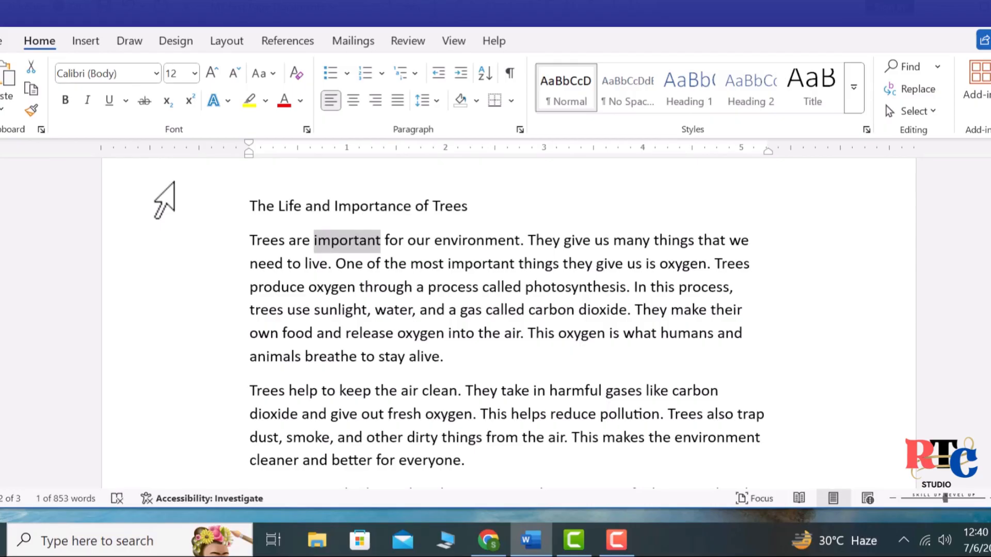
Try bold, underline and italic combined and bold alone on "important", clearing the formatting each time.
key("ctrl+b")
key("ctrl+u")
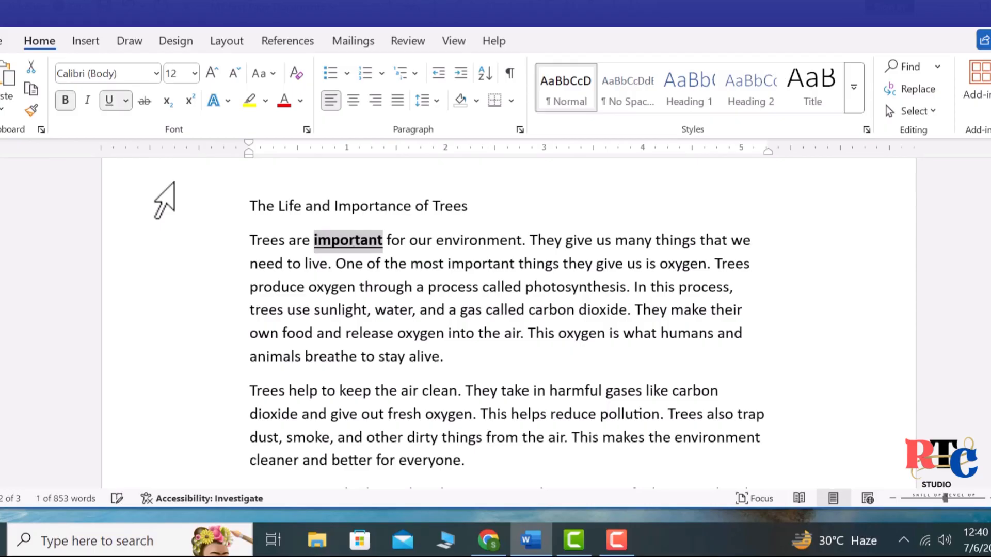
key("ctrl+i")
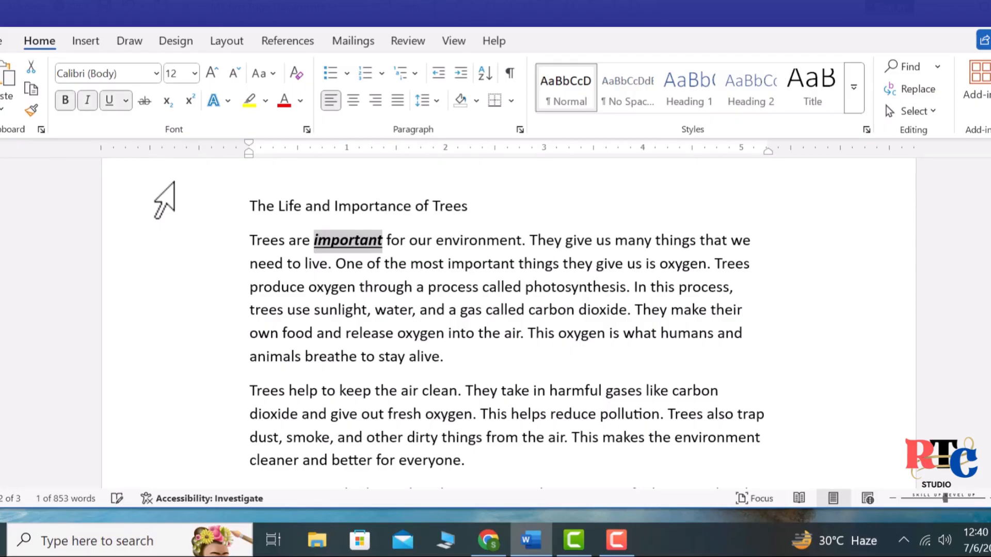
key("ctrl+b")
key("ctrl+i")
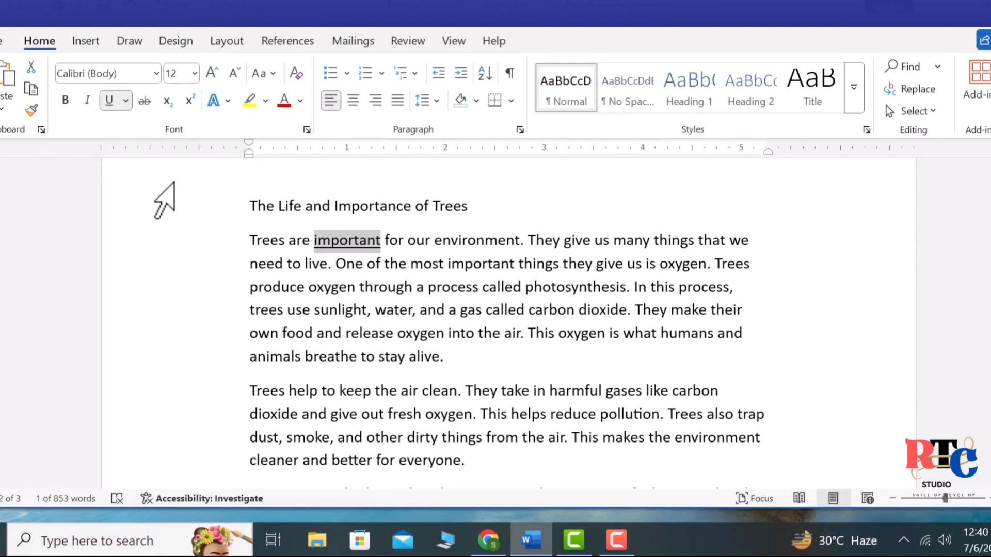
key("ctrl+u")
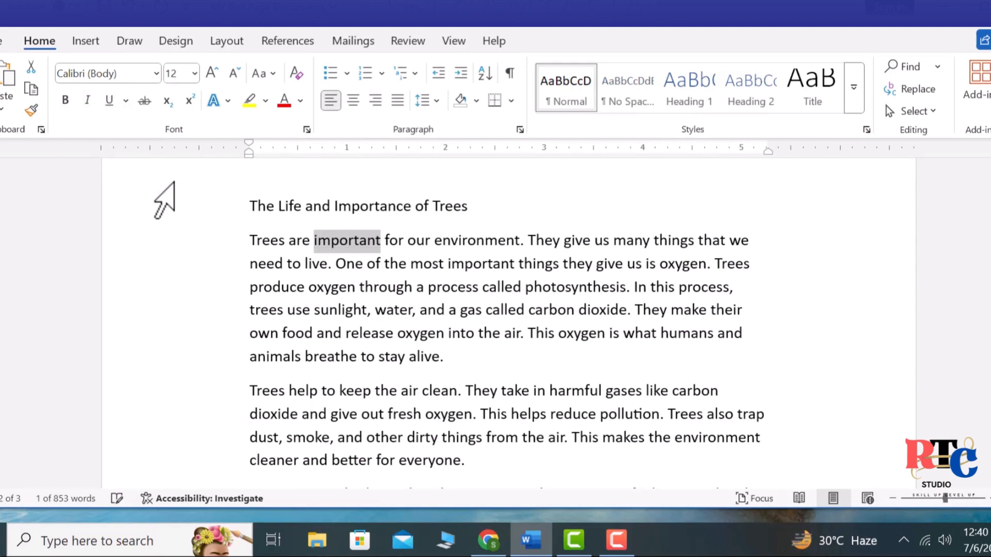
key("ctrl+b")
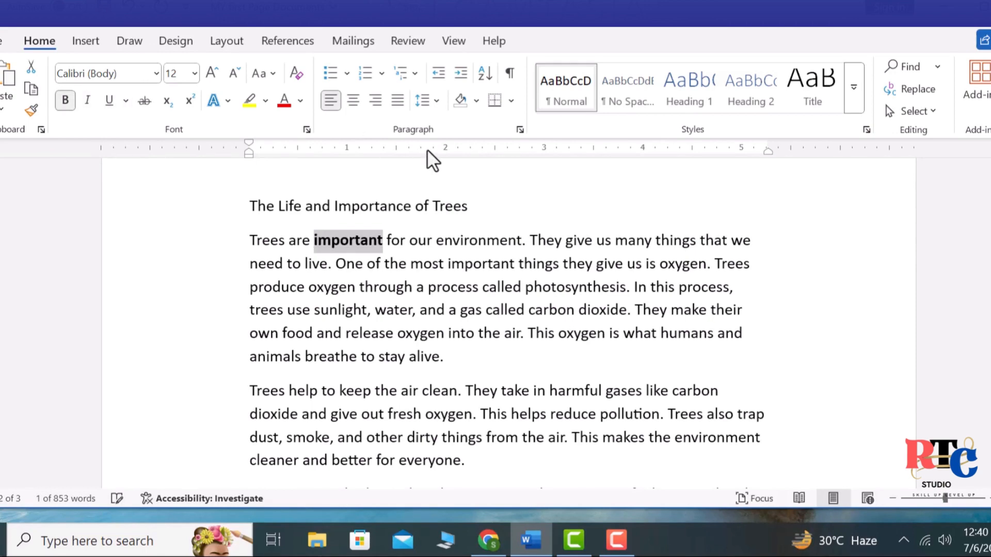
key("ctrl+b")
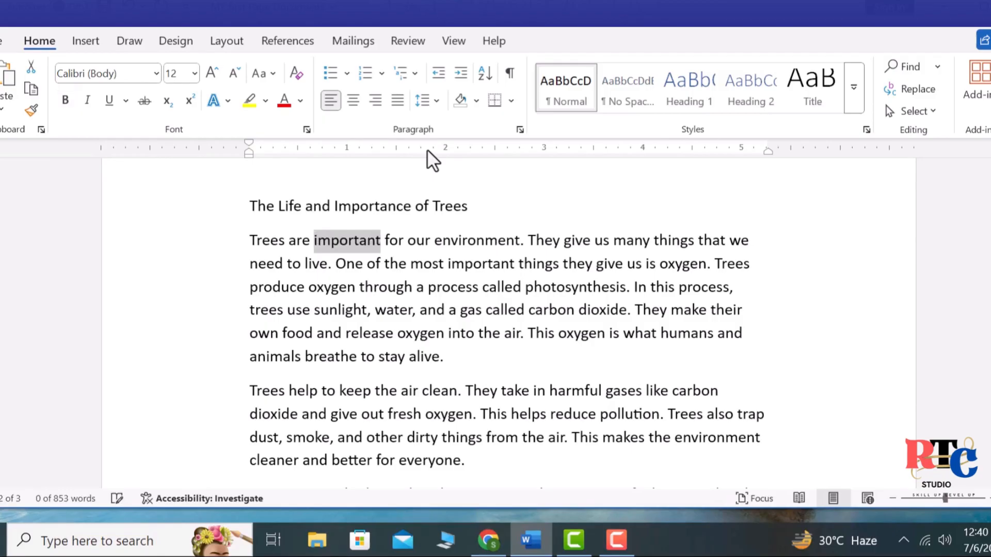
Format the word "important" in the first sentence as bold, italic and underlined, and deselect it.
key("ctrl+b")
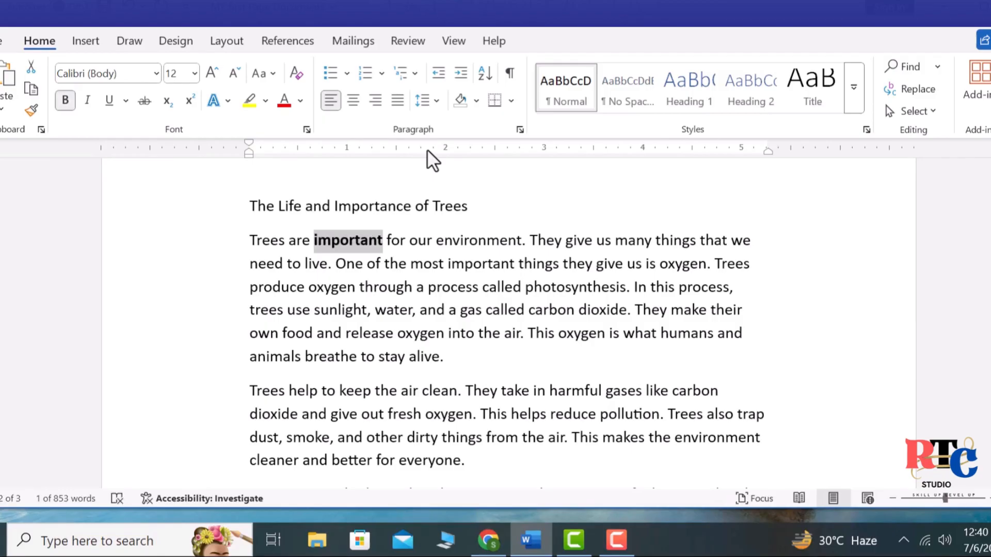
key("ctrl+i")
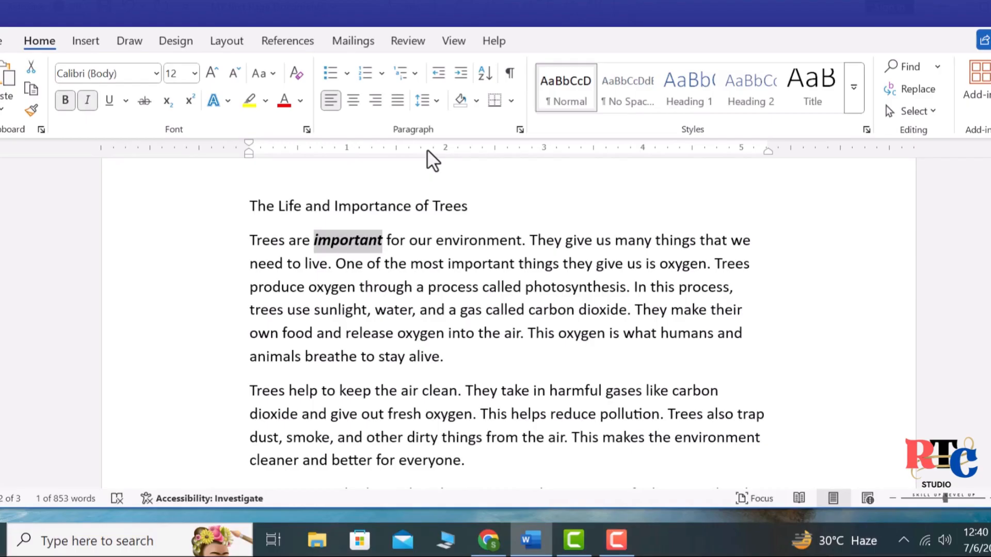
key("ctrl+u")
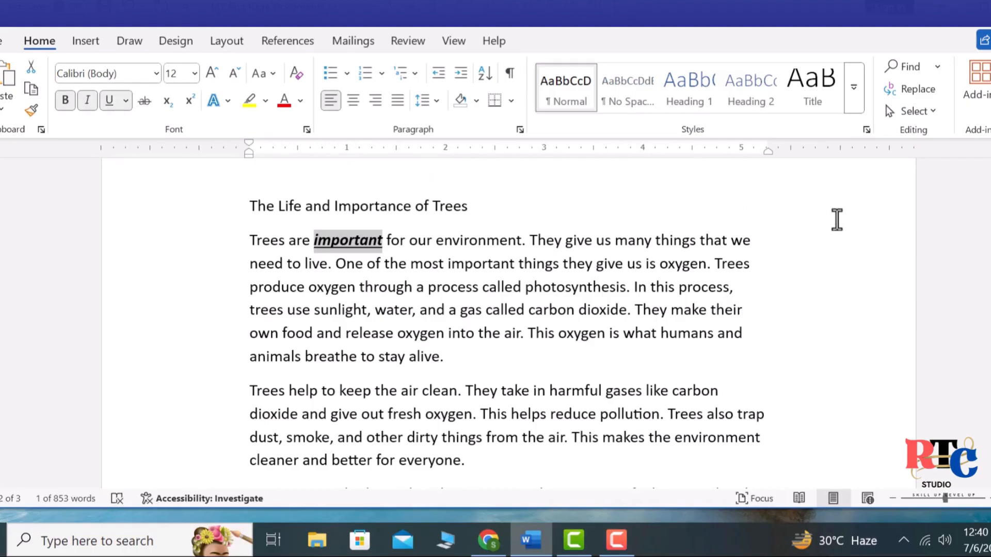
left_click(963, 262)
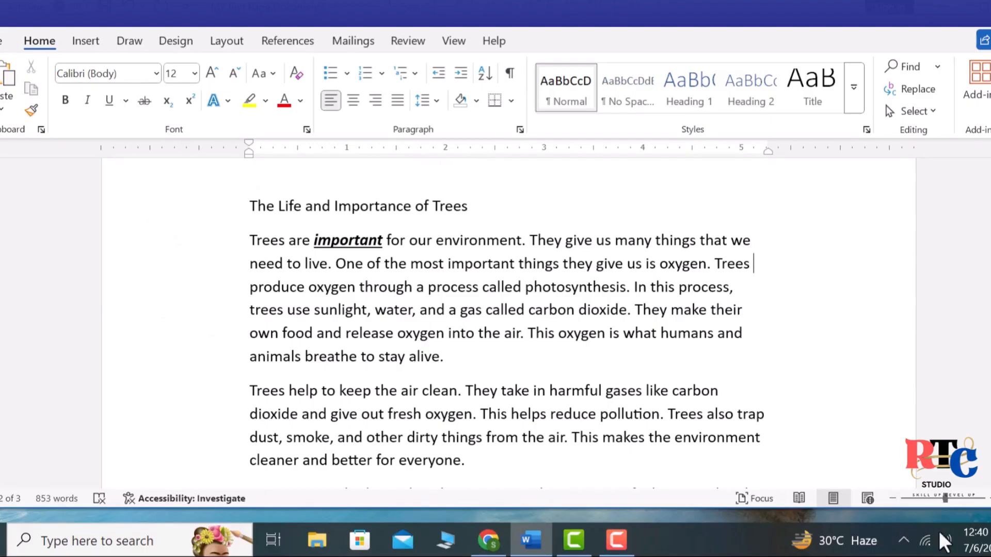
left_click(784, 513)
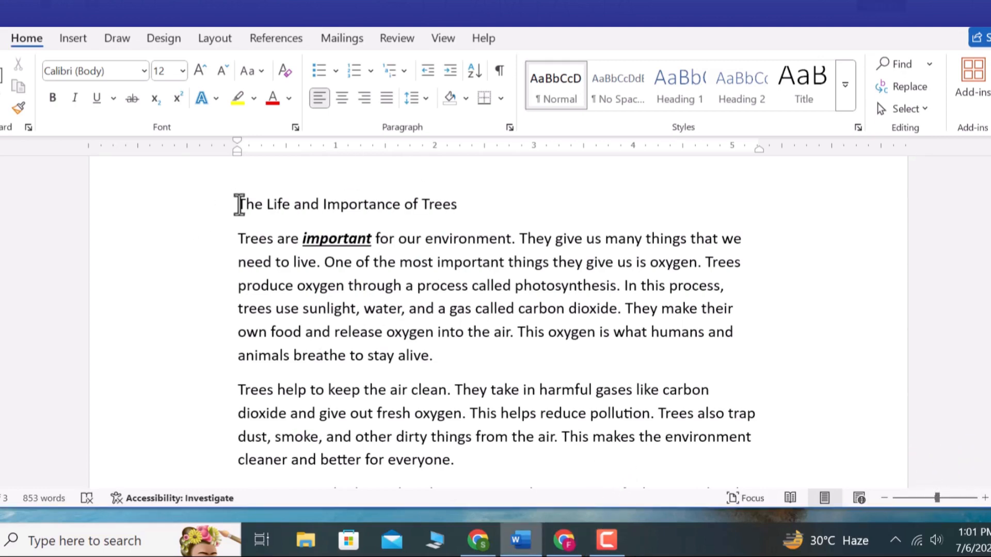
Examine the title line "The Life and Importance of Trees" and the full set of available text styles.
left_click(466, 220)
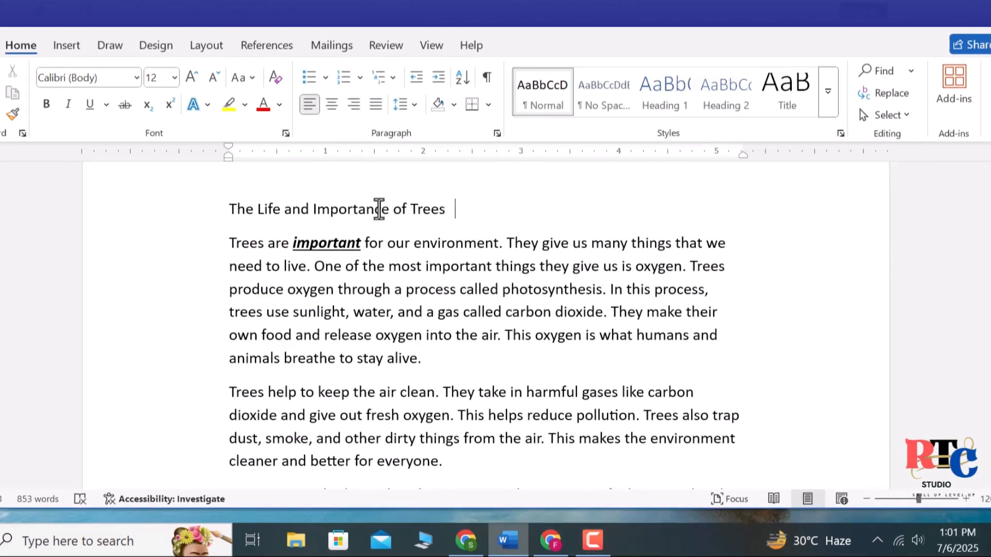
left_click_drag(230, 209, 463, 210)
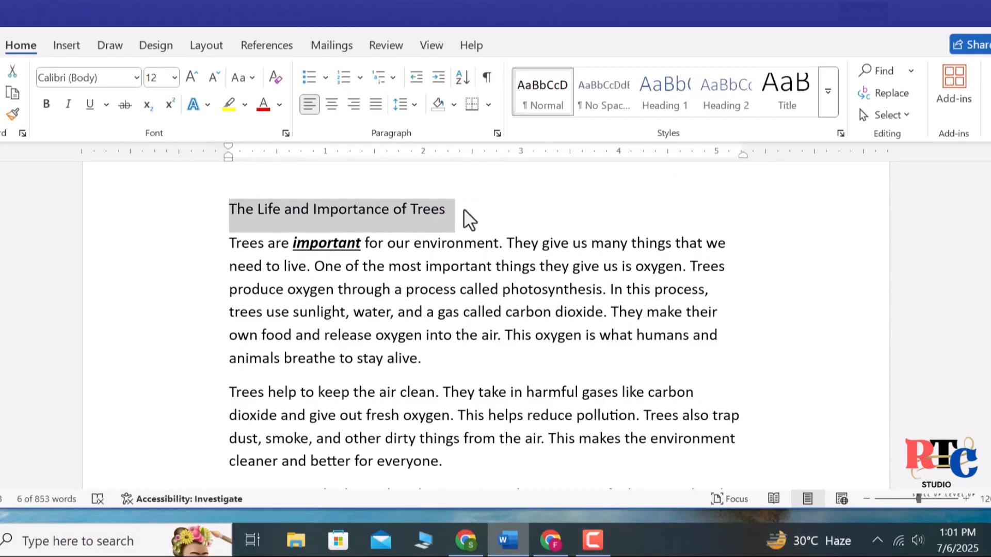
left_click(464, 215)
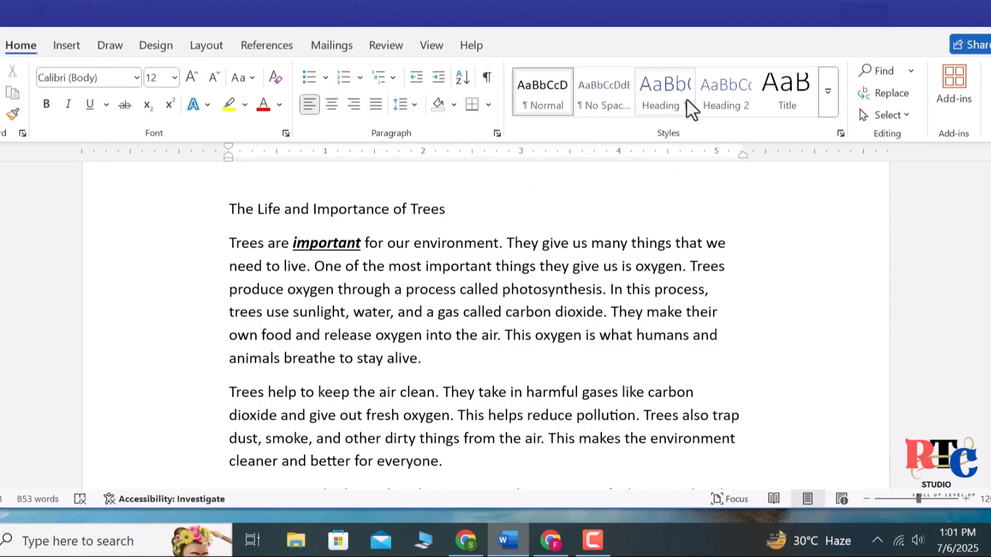
left_click(828, 106)
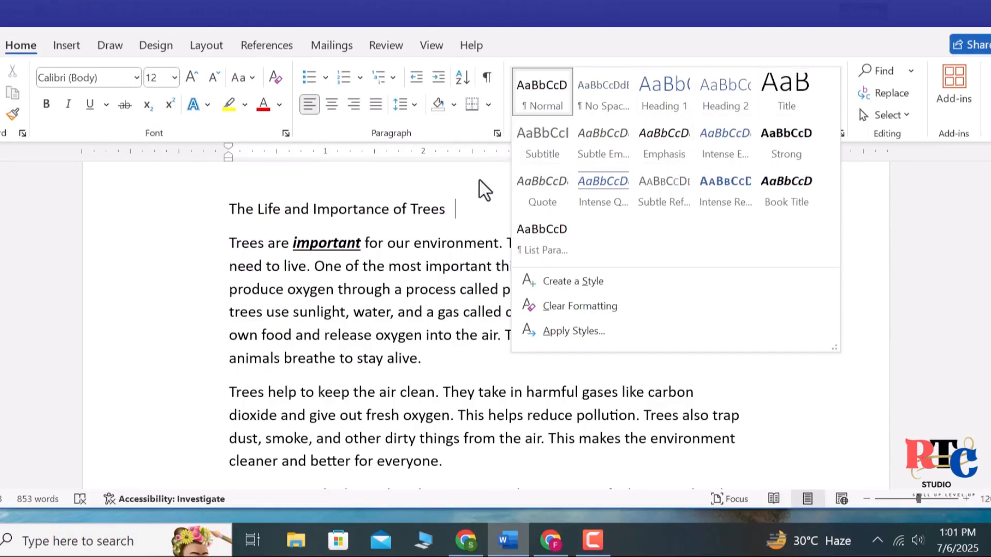
left_click(480, 192)
left_click_drag(451, 213, 265, 217)
left_click(265, 217)
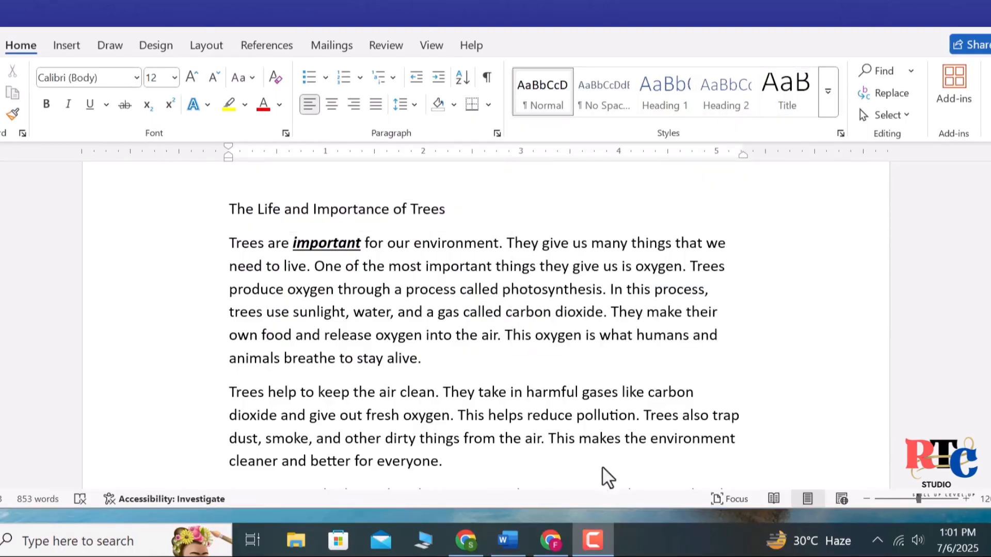
Apply the Heading 1 style to the whole title "The Life and Importance of Trees".
left_click(469, 227)
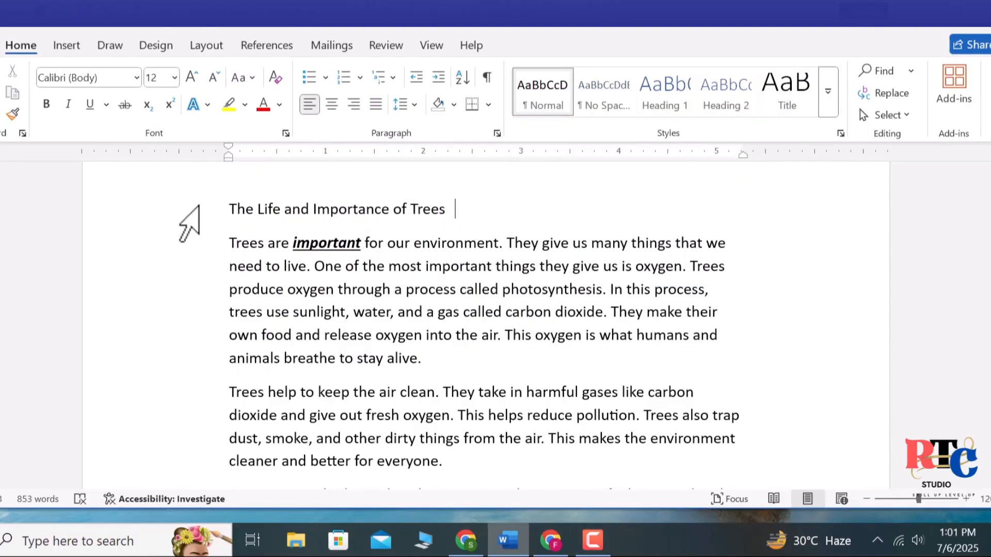
left_click(227, 210, "shift")
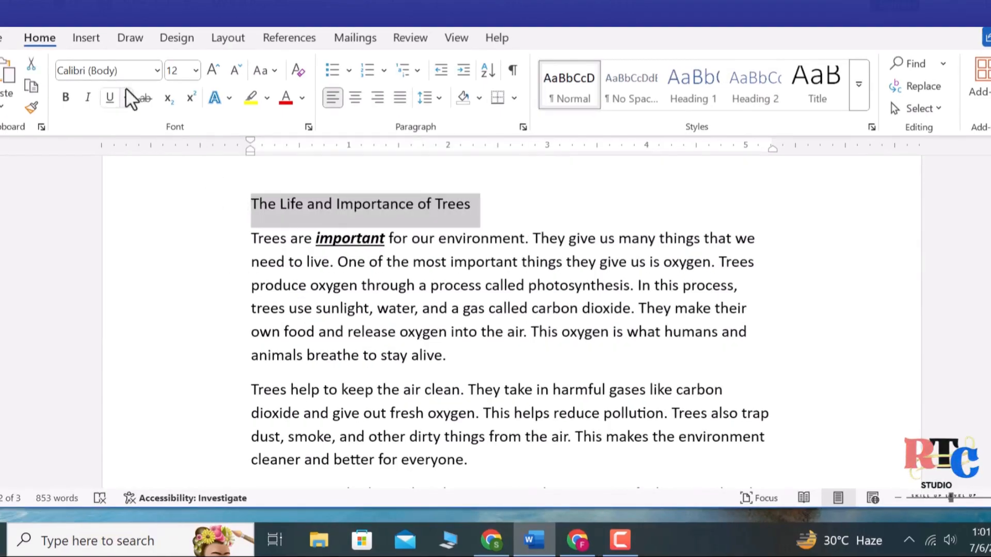
left_click(860, 91)
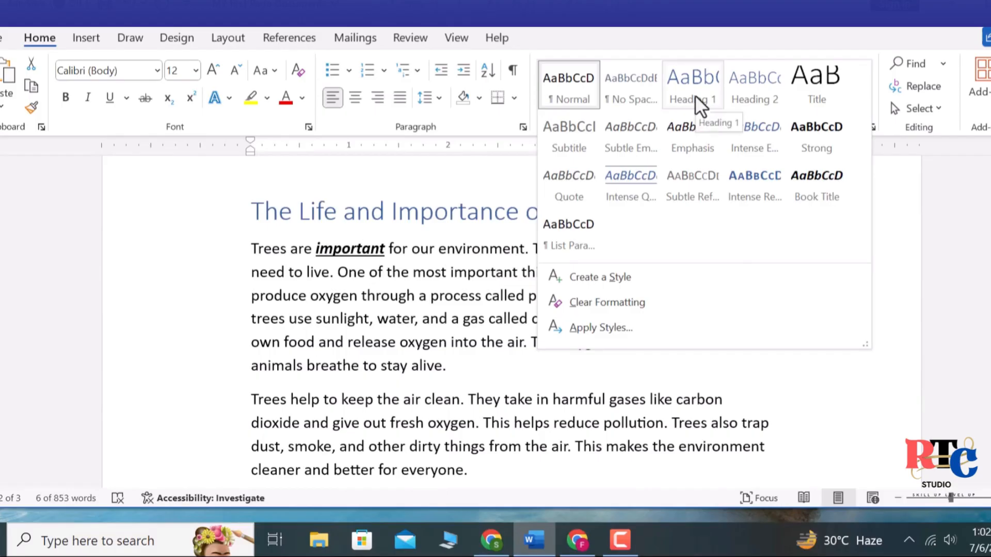
left_click(694, 95)
left_click(790, 269)
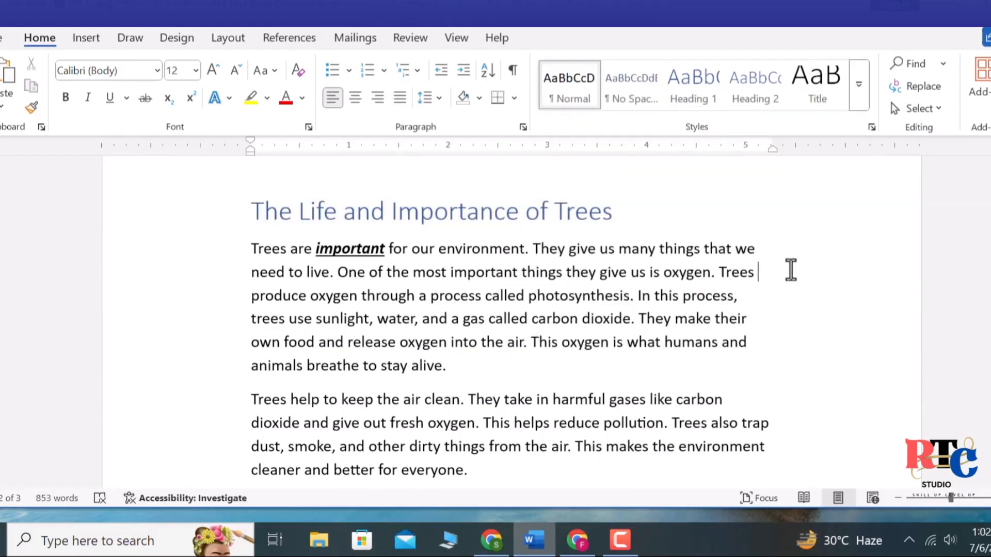
key("Return")
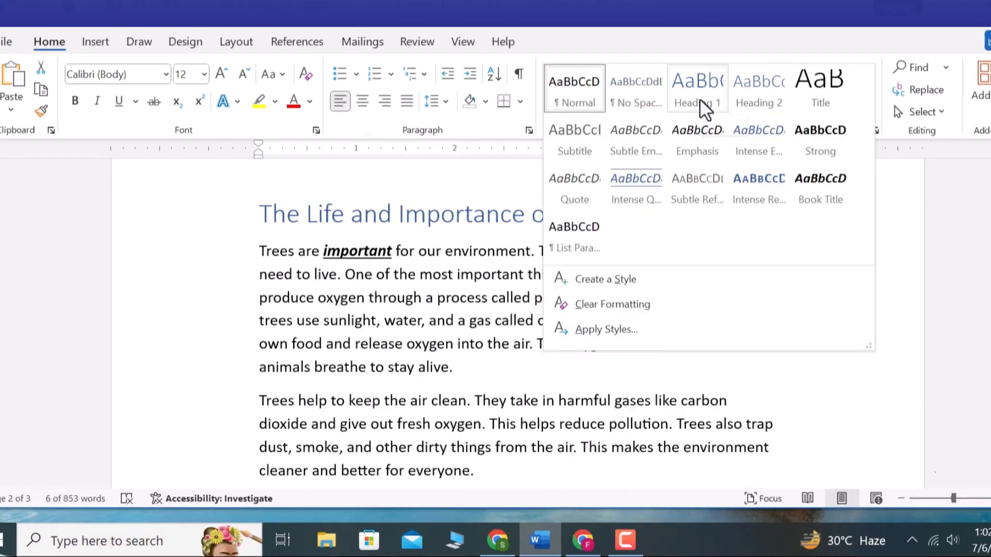
left_click(699, 98)
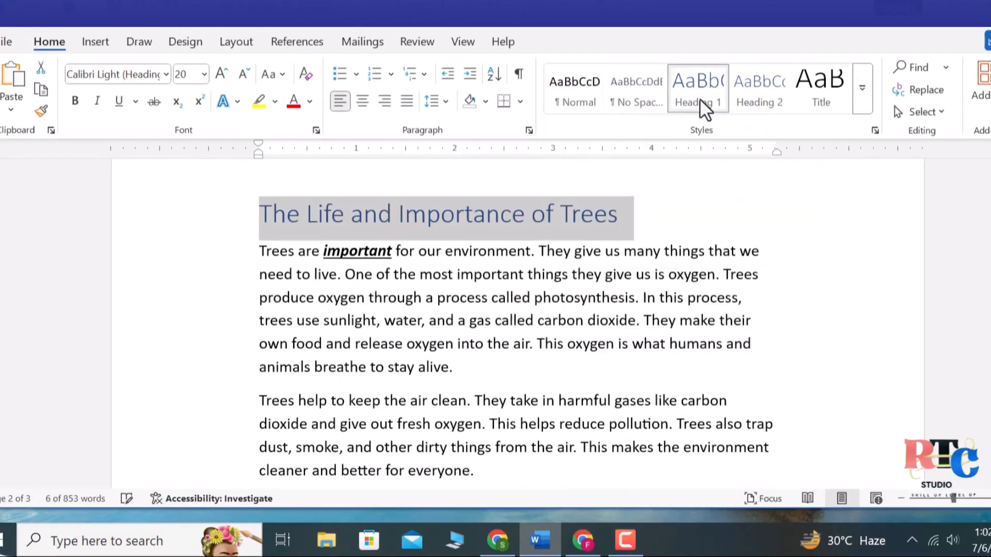
left_click(794, 273)
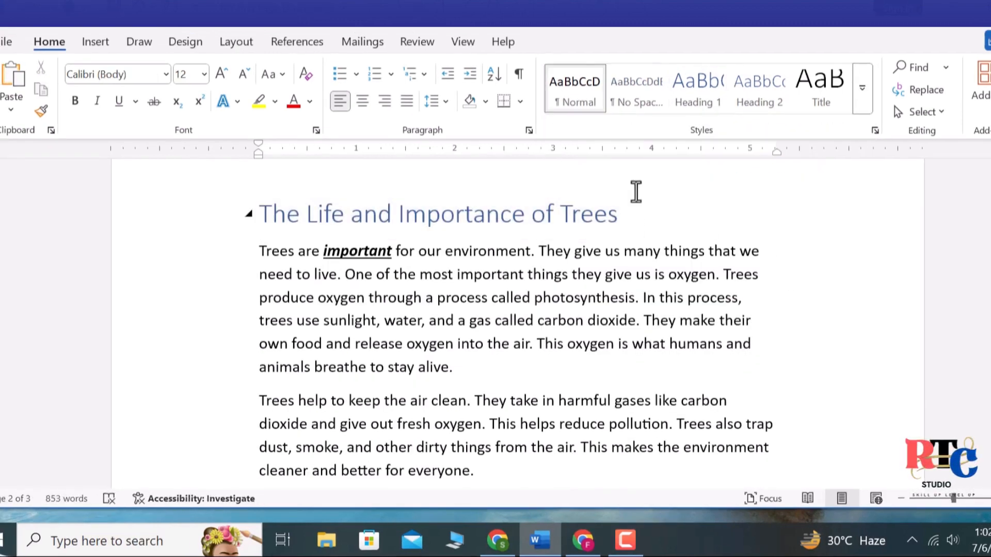
key("Return")
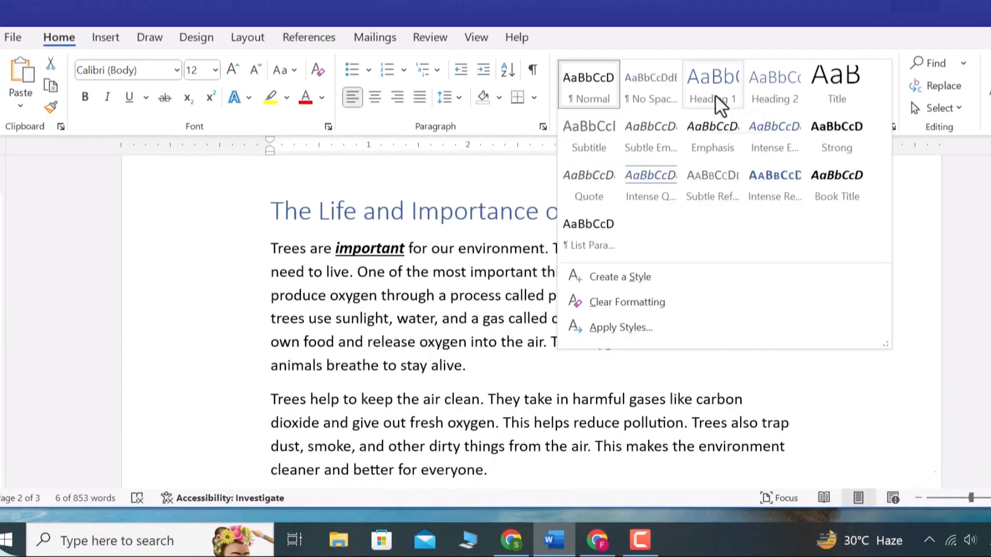
left_click(714, 94)
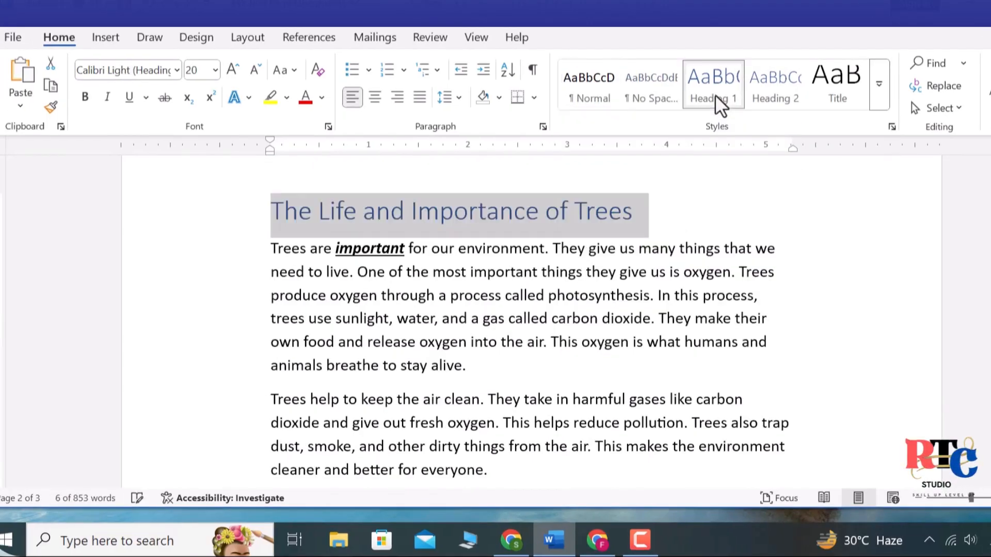
Reapply the Heading 1 style to the title line "The Life and Importance of Trees" and deselect it.
left_click(811, 270)
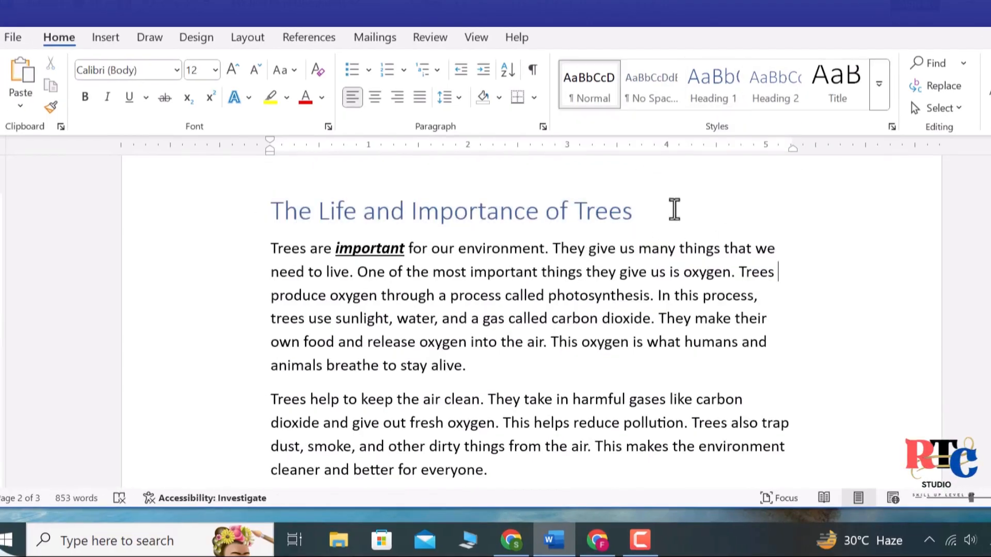
key("Return")
key("BackSpace")
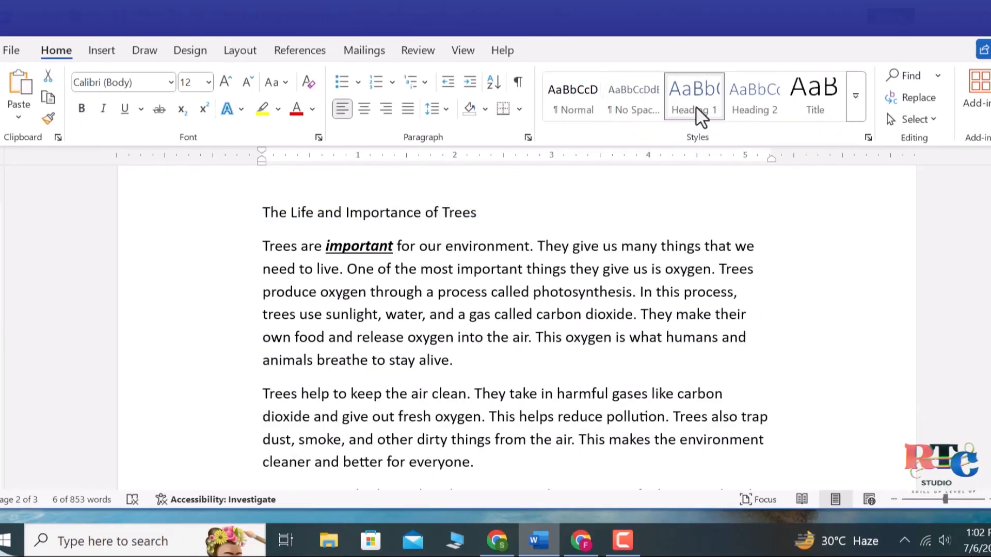
left_click(700, 111)
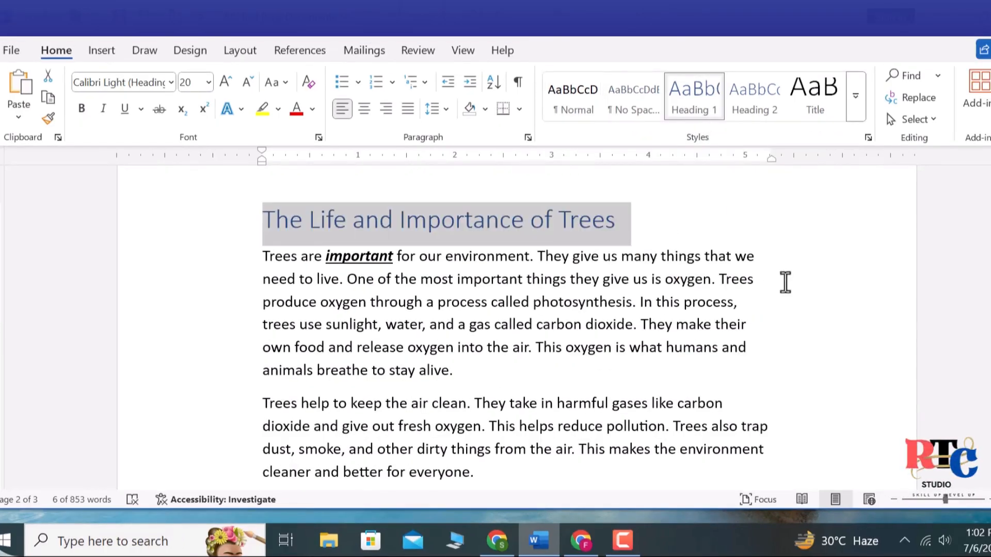
left_click(785, 280)
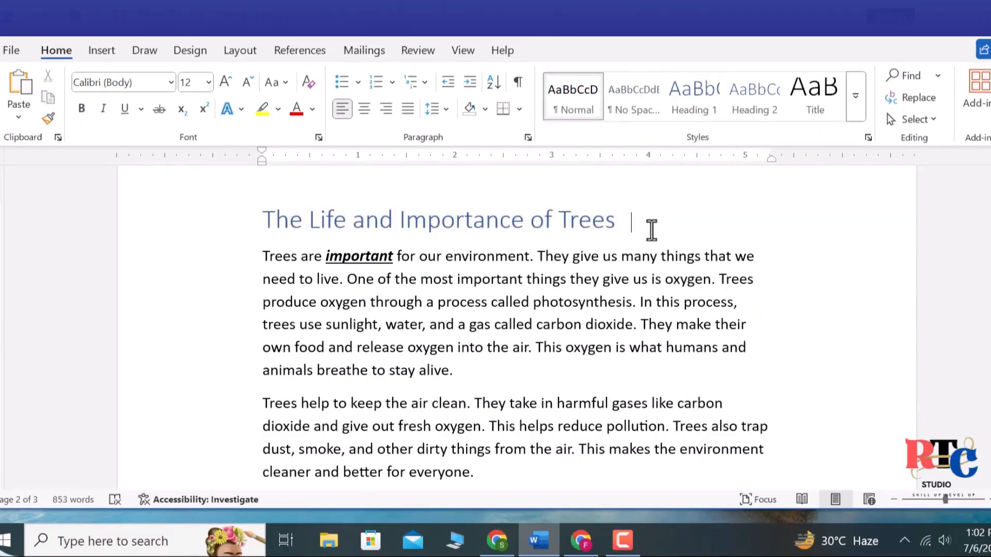
key("Return")
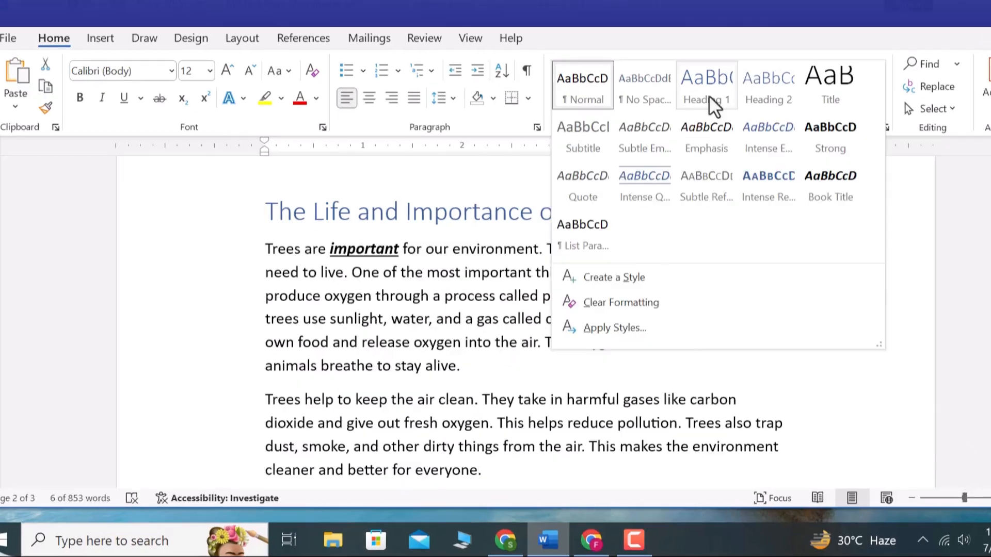
left_click(714, 105)
left_click(804, 271)
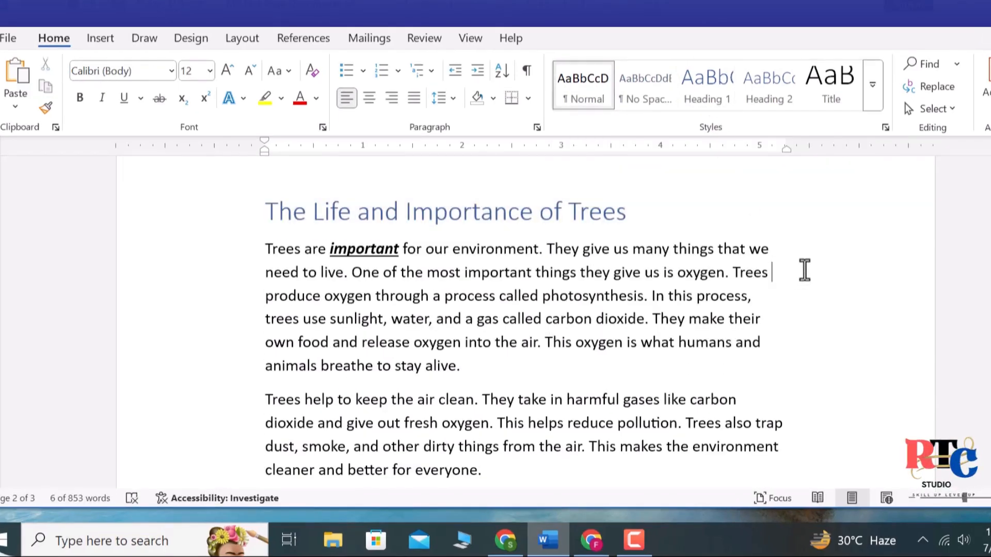
Add a blank line below the title and enter the subheading "Why Trees are Important ?" above the first paragraph.
left_click(663, 222)
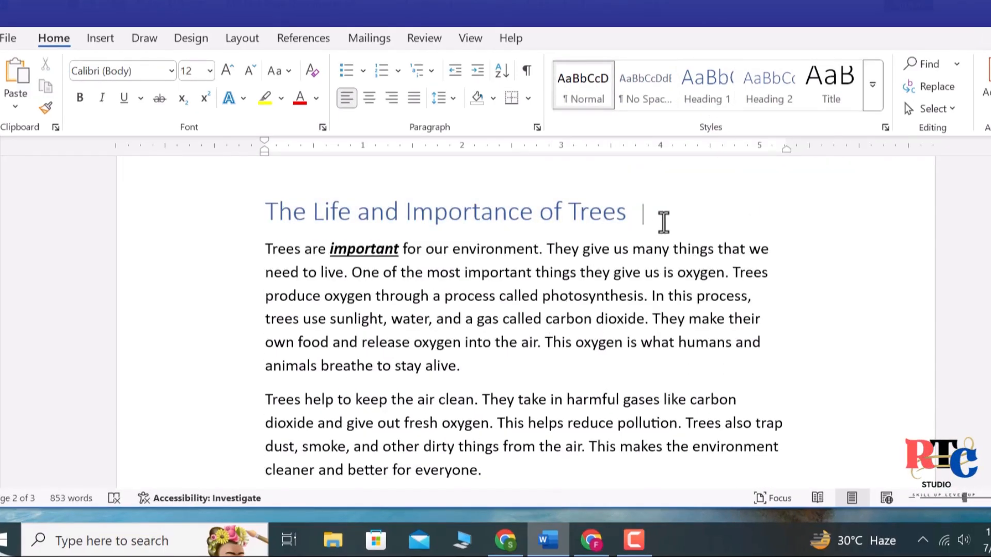
key("Return")
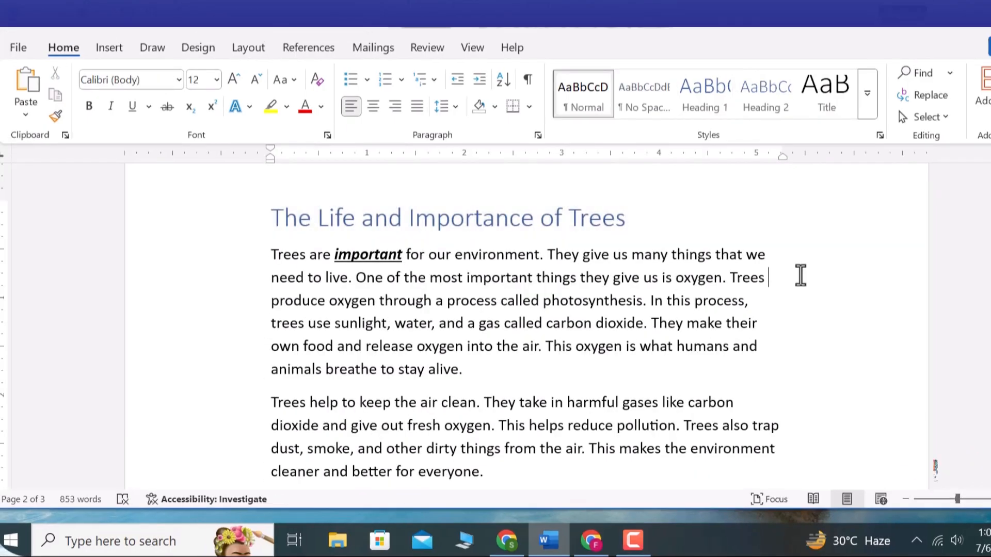
key("Return")
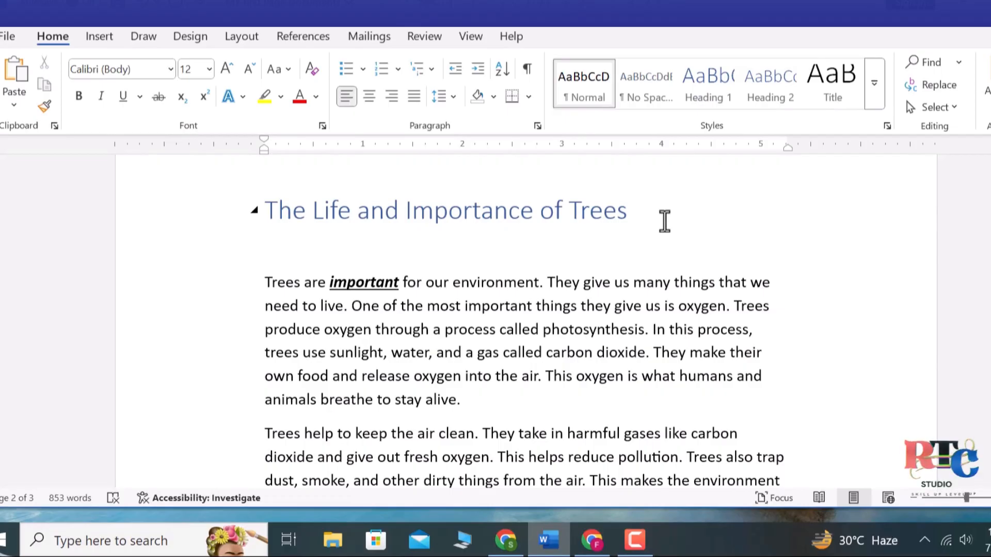
key("Return")
type("Why Trees  are Important ?")
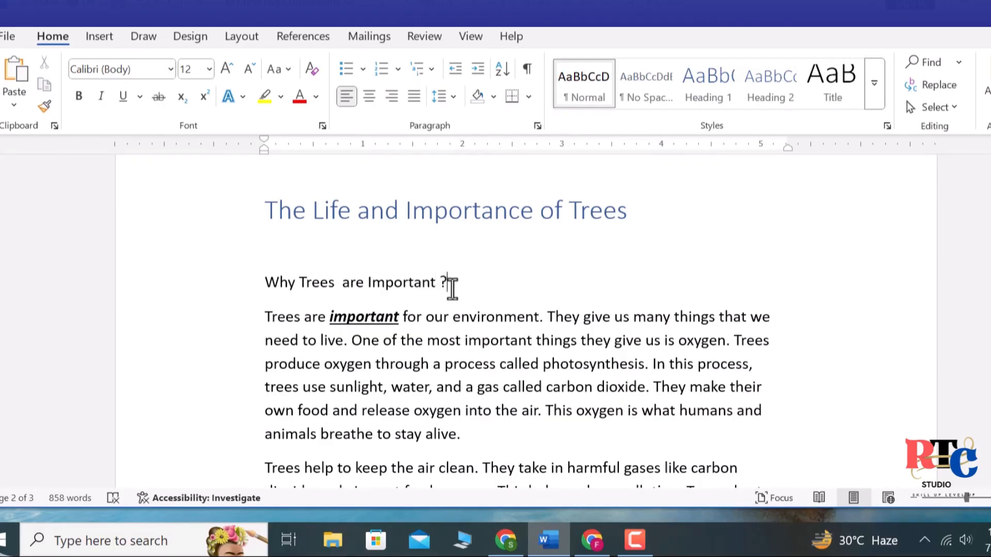
Apply the Heading 2 style to the whole line "Why Trees are Important ?" and deselect it.
left_click_drag(448, 284, 255, 290)
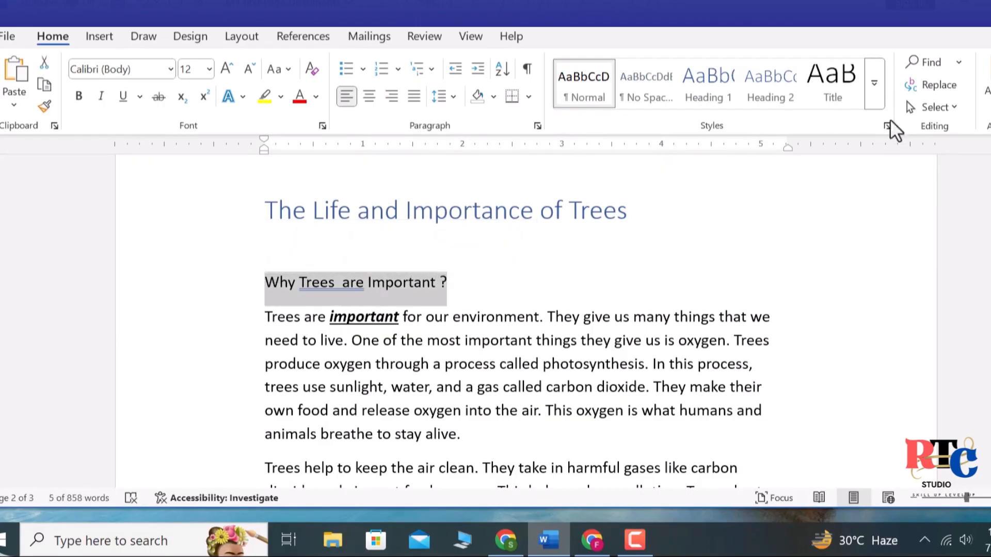
left_click(874, 92)
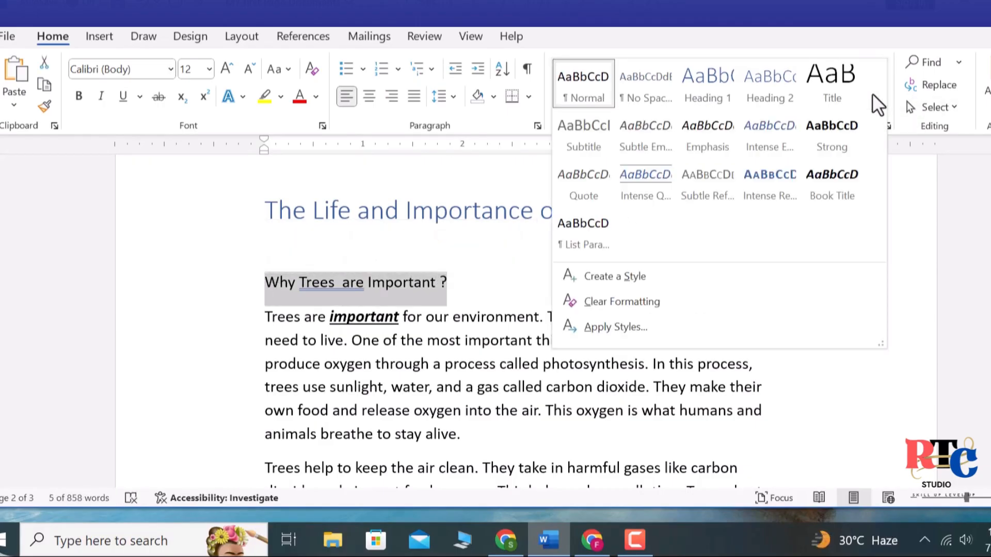
left_click(756, 103)
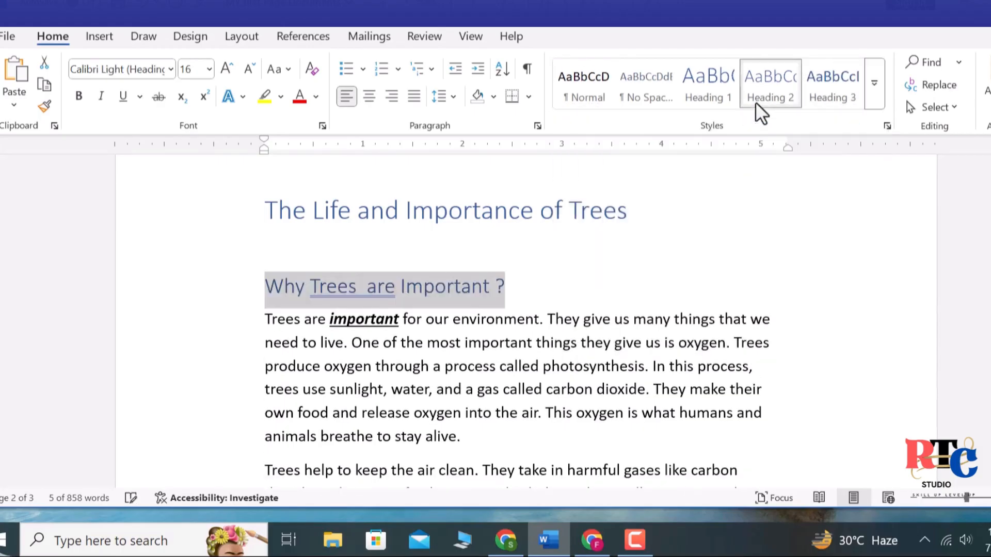
left_click(747, 271)
Remove the extra spaces in the subheading so it reads "Why Trees are Important?".
left_click(370, 288)
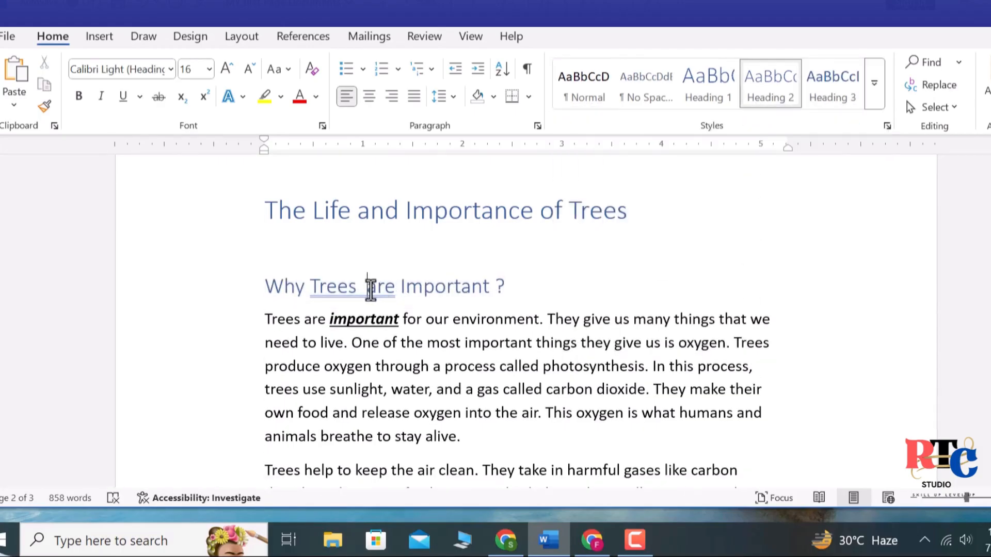
left_click(672, 265)
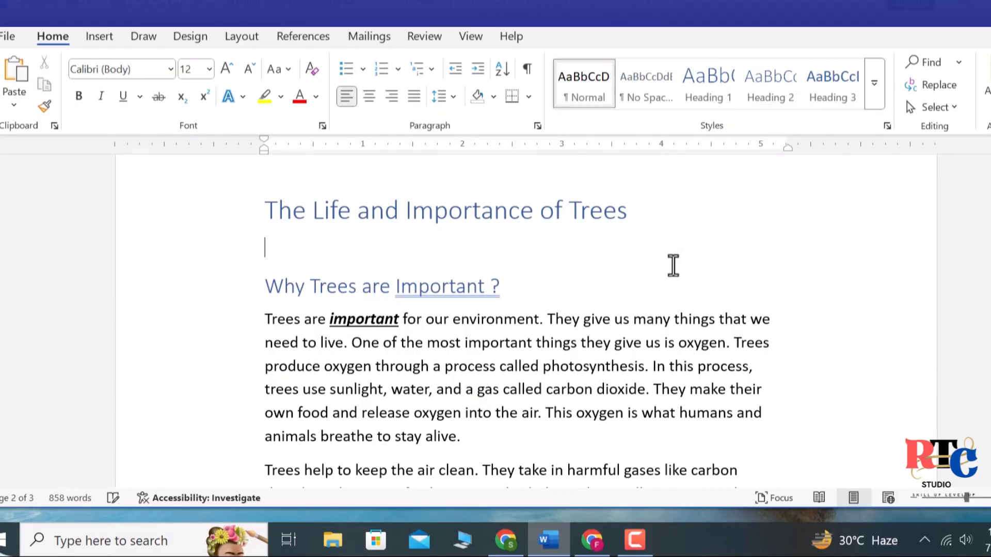
left_click(490, 287)
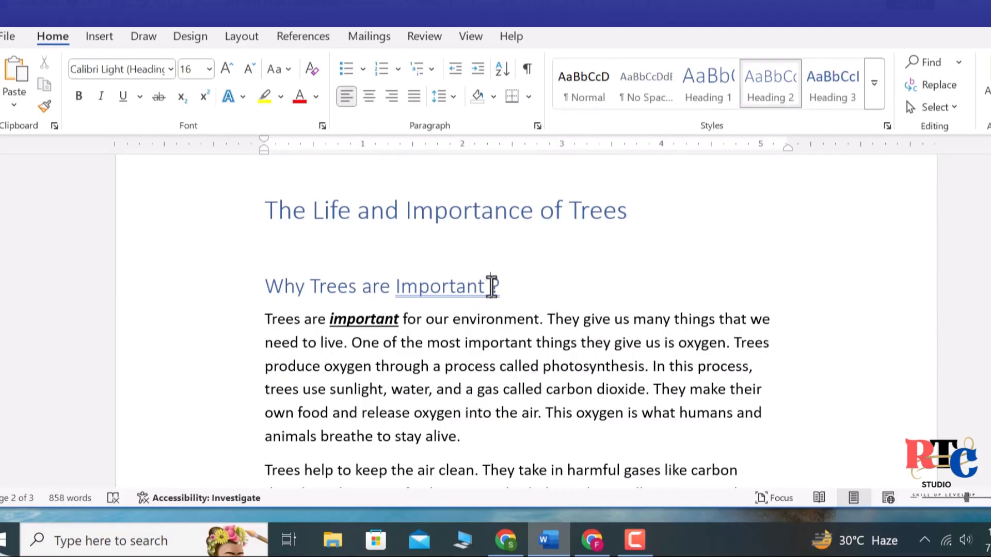
key("BackSpace")
key("BackSpace")
type("?")
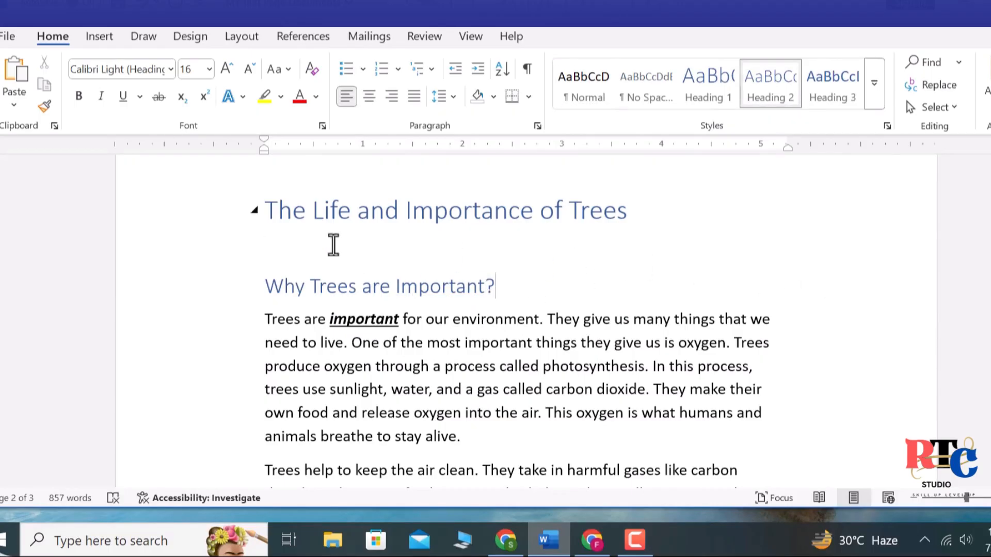
Delete the blank line between the title and the subheading "Why Trees are Important?".
left_click(278, 258)
key("BackSpace")
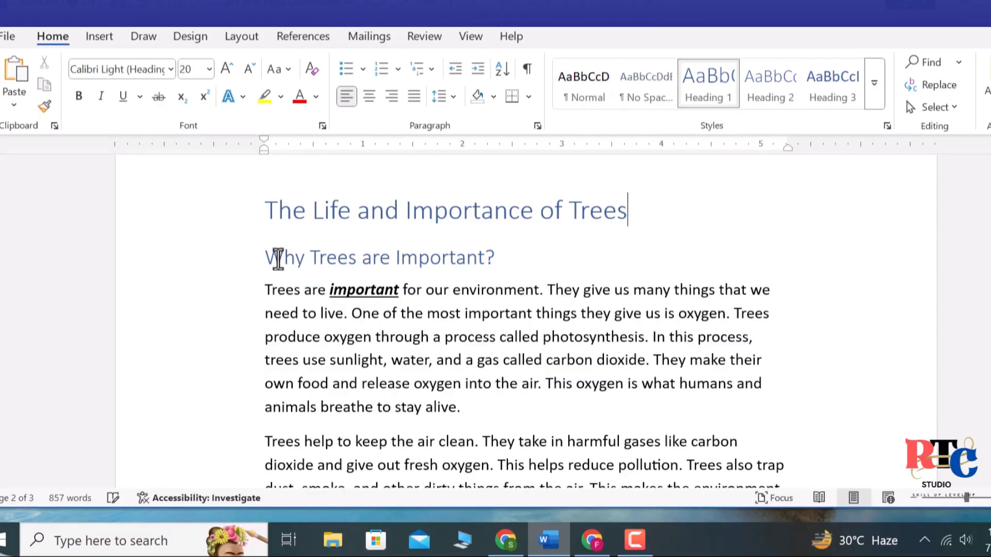
left_click(753, 250)
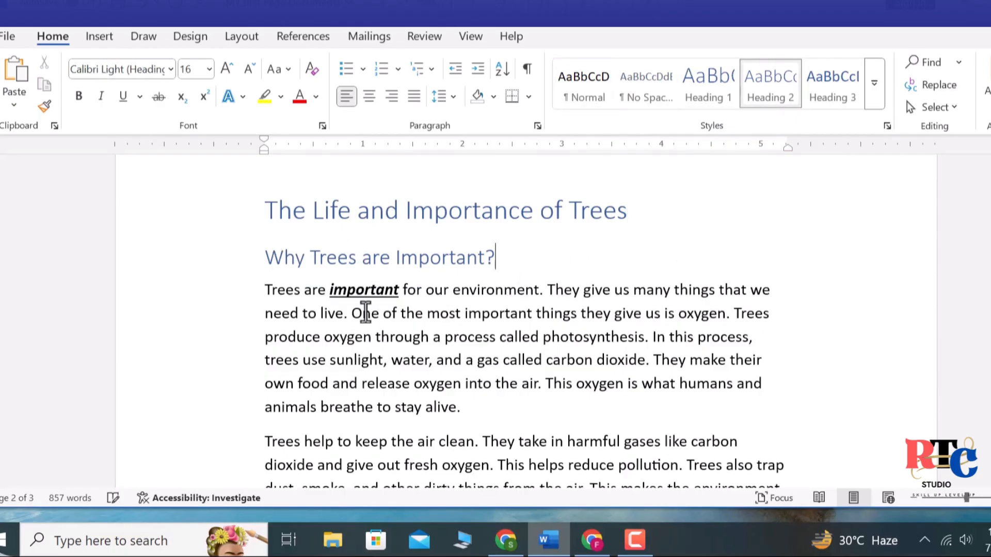
Select the first body paragraph to compare it with the Normal style, and deselect it.
left_click_drag(265, 289, 459, 404)
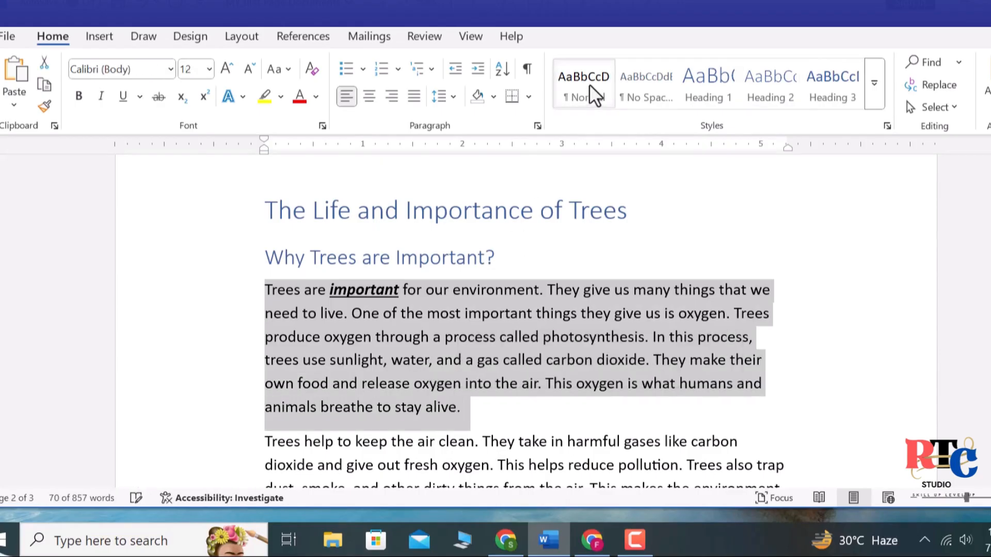
left_click(795, 254)
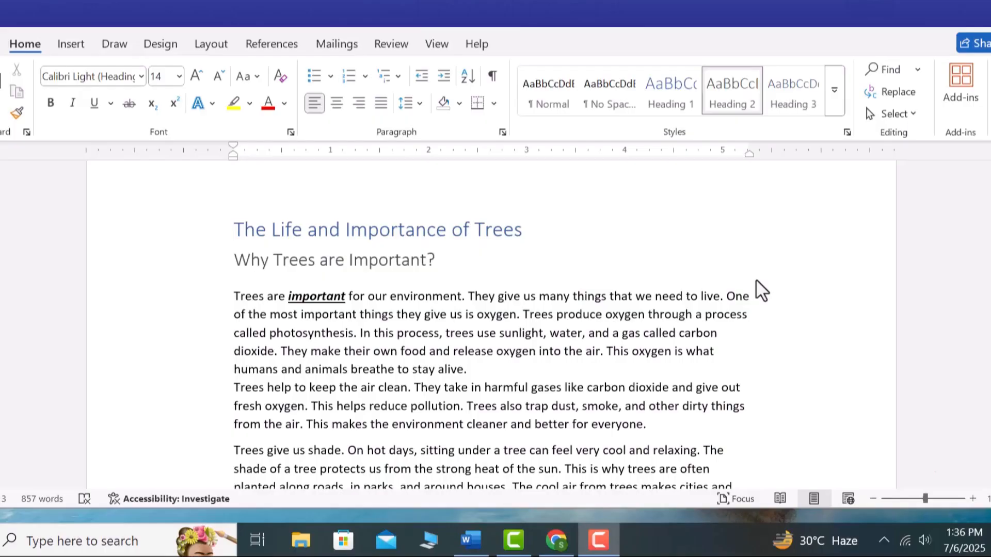
Examine the line spacing choices available for the subheading, leaving them without picking one.
scroll(416, 332, "up", 1)
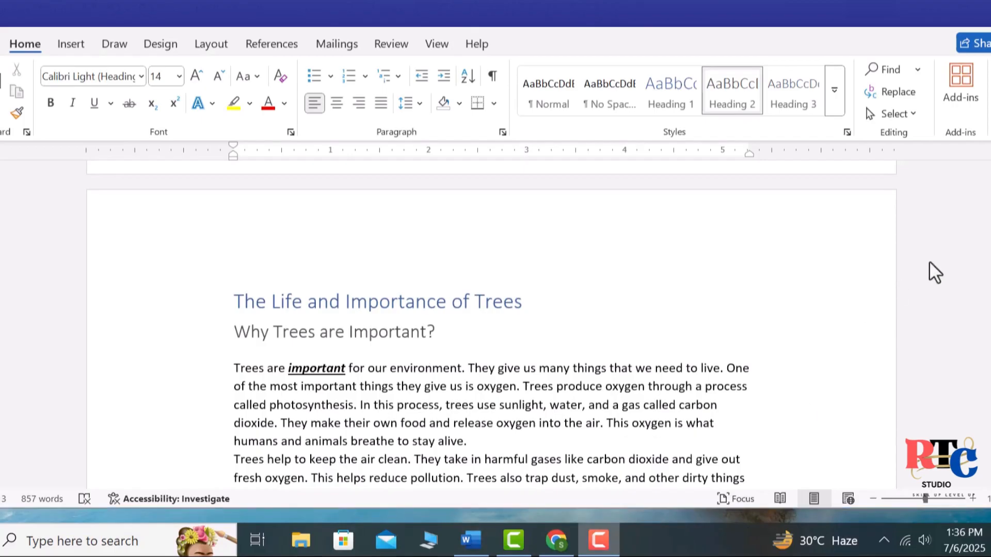
left_click(985, 241)
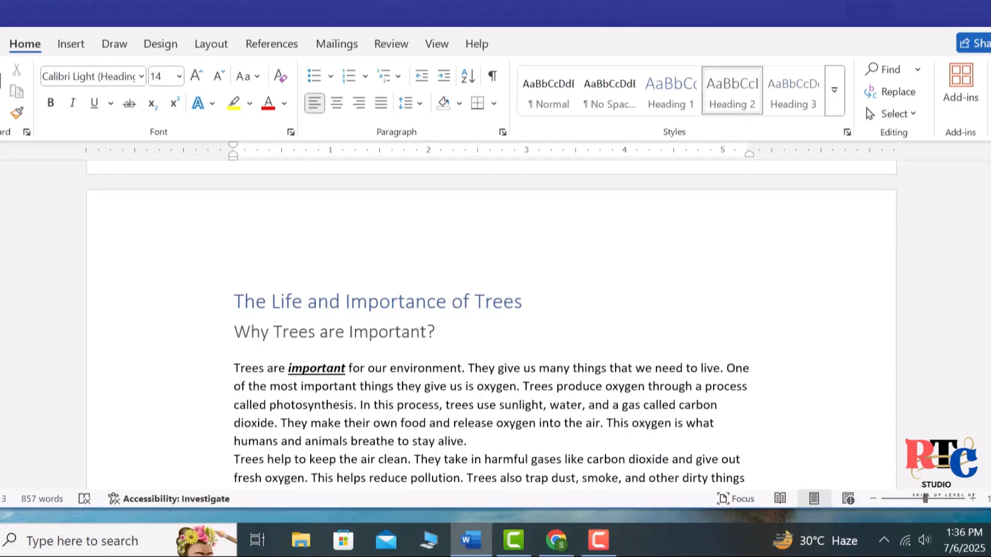
left_click_drag(987, 280, 987, 286)
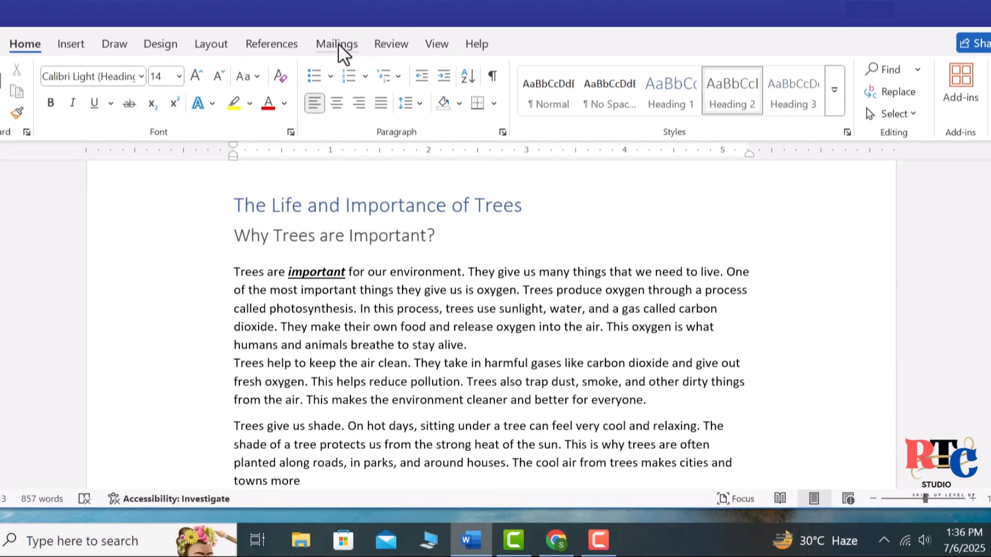
left_click(424, 94)
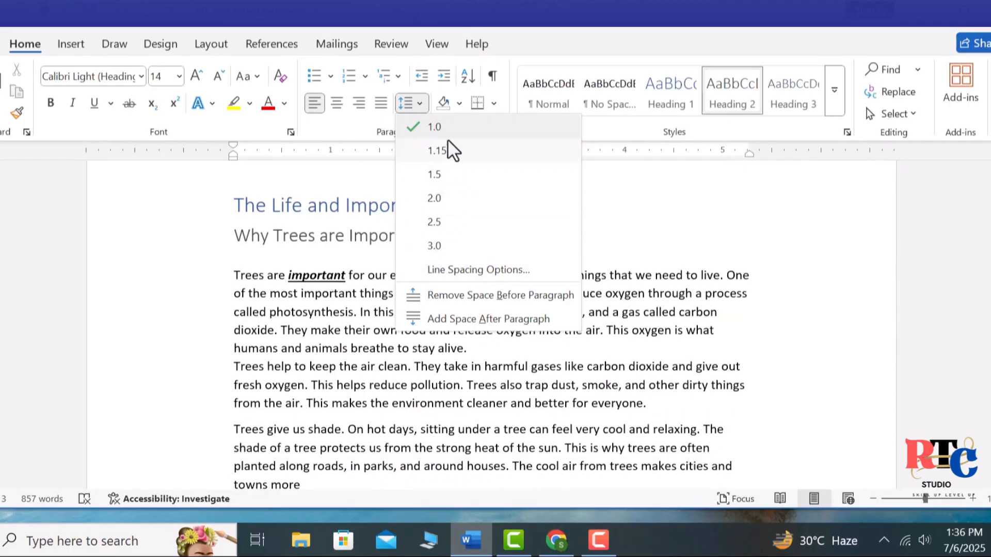
left_click(722, 188)
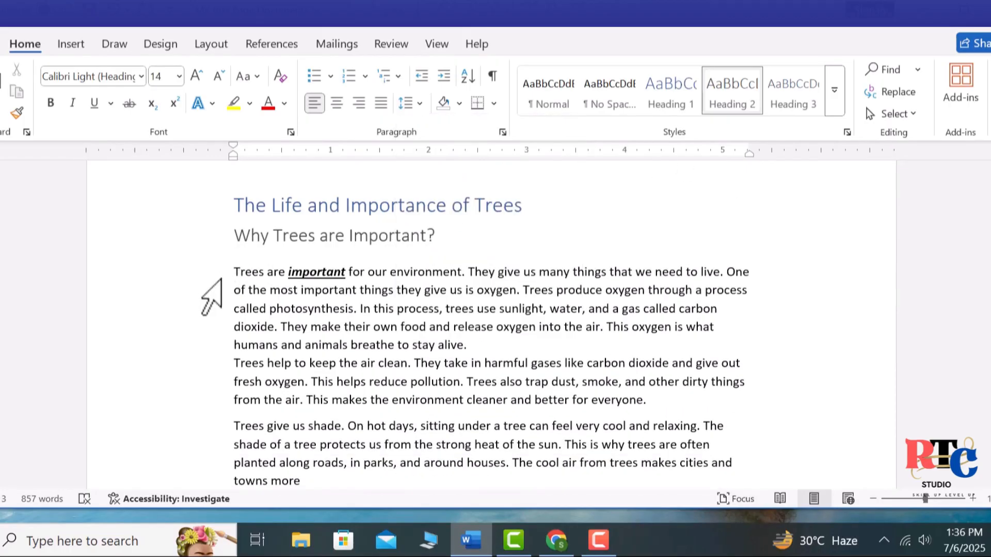
Set the line spacing of the first body paragraph to 1.5 and deselect the paragraph.
left_click_drag(230, 271, 358, 290)
left_click_drag(409, 316, 473, 344)
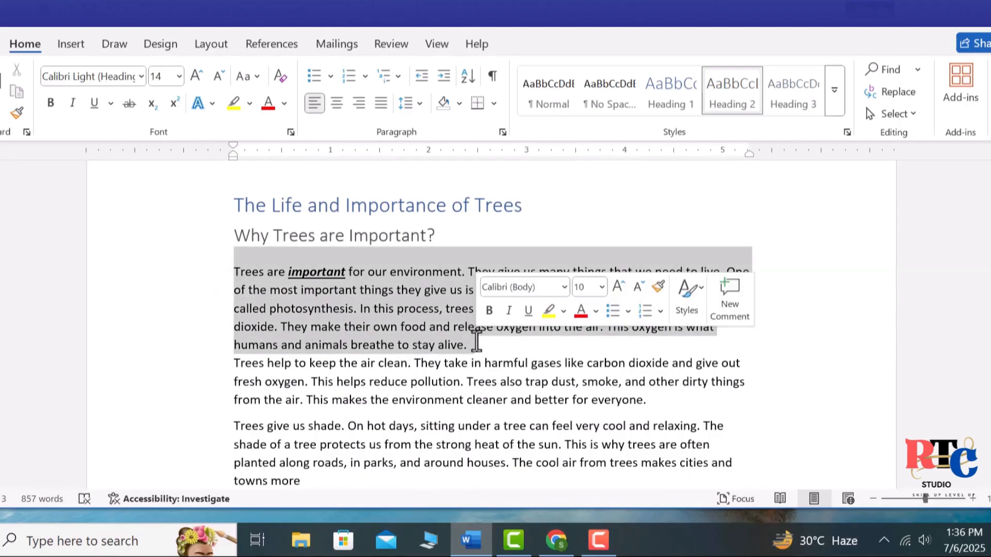
left_click(422, 108)
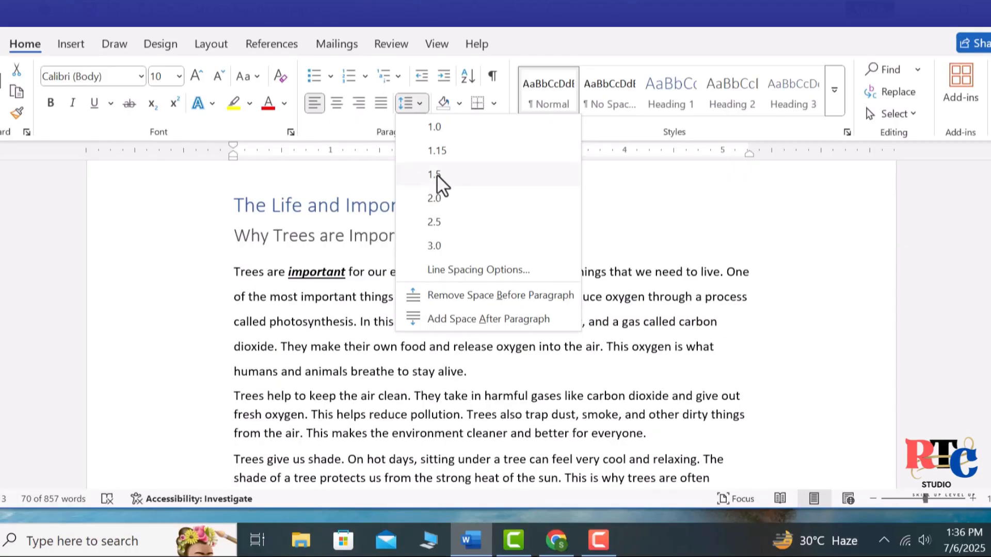
left_click(438, 175)
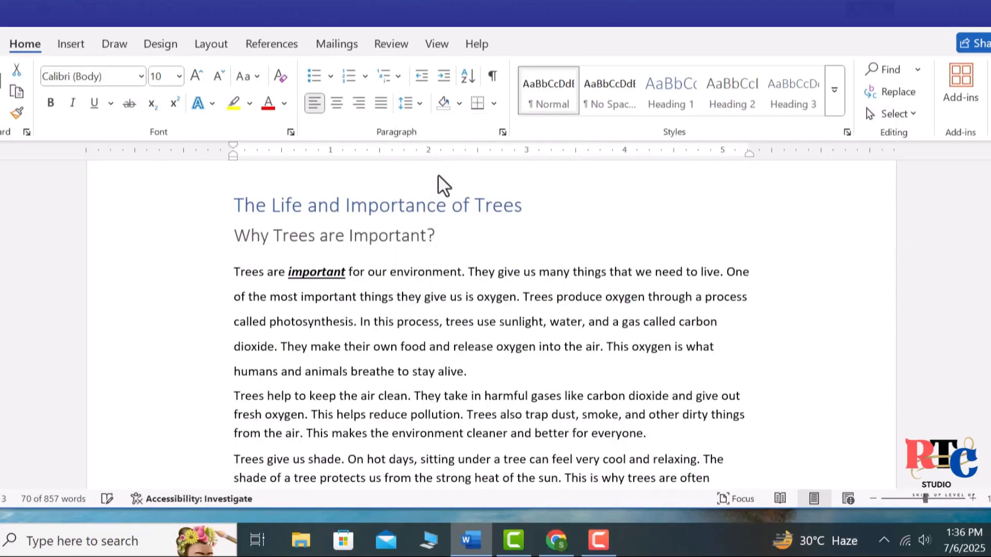
double_click(516, 368)
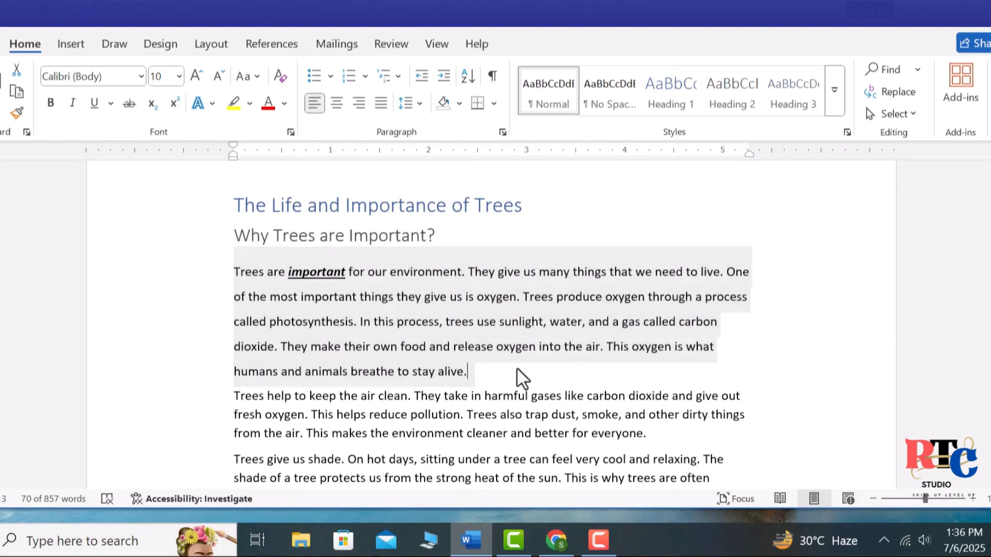
key("Return")
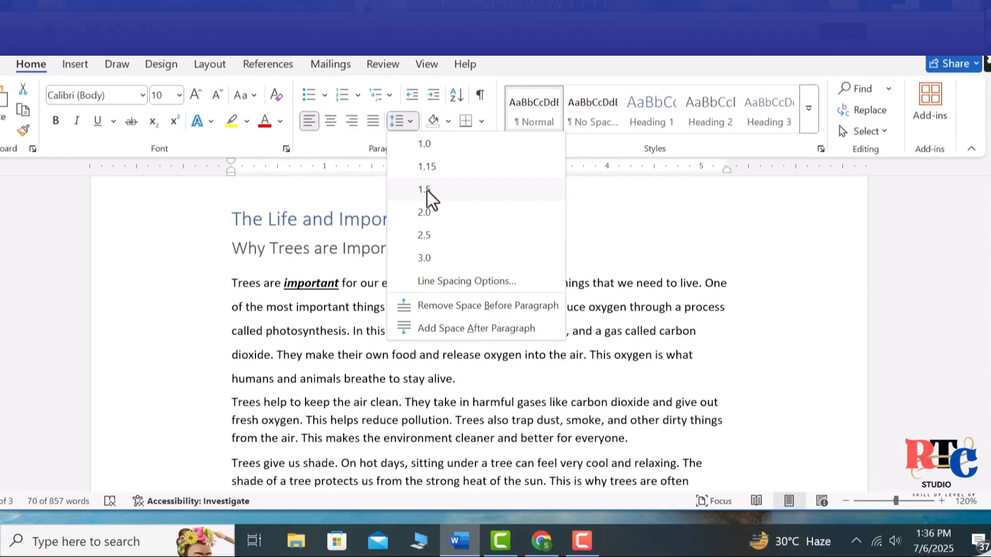
left_click(426, 190)
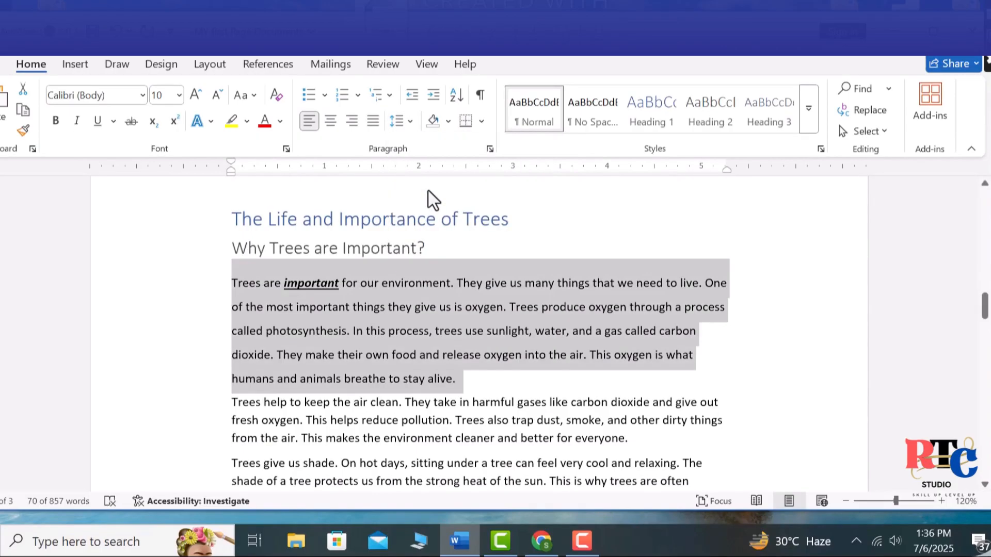
double_click(504, 377)
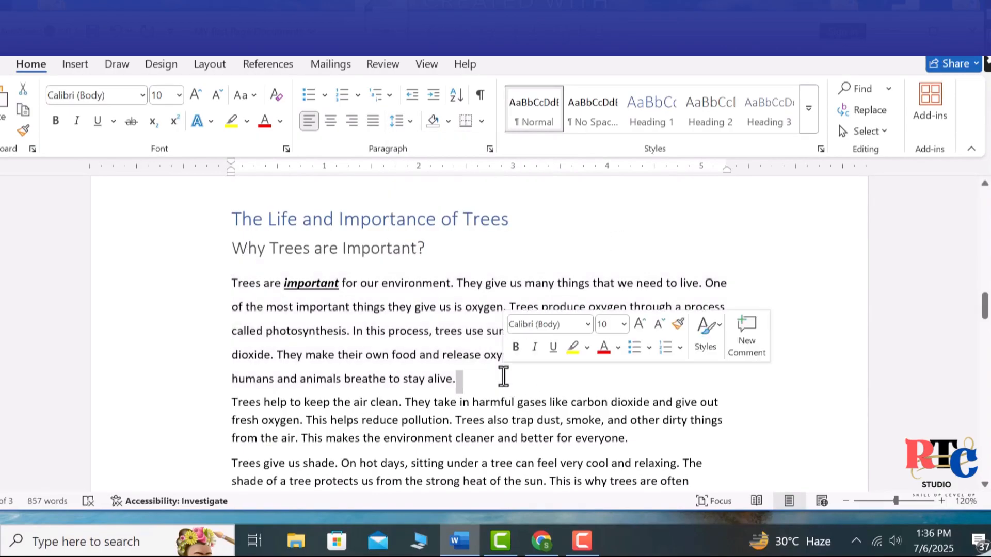
key("Return")
Select the first body paragraph, remove the space before it and add space after it.
left_click_drag(504, 377, 236, 293)
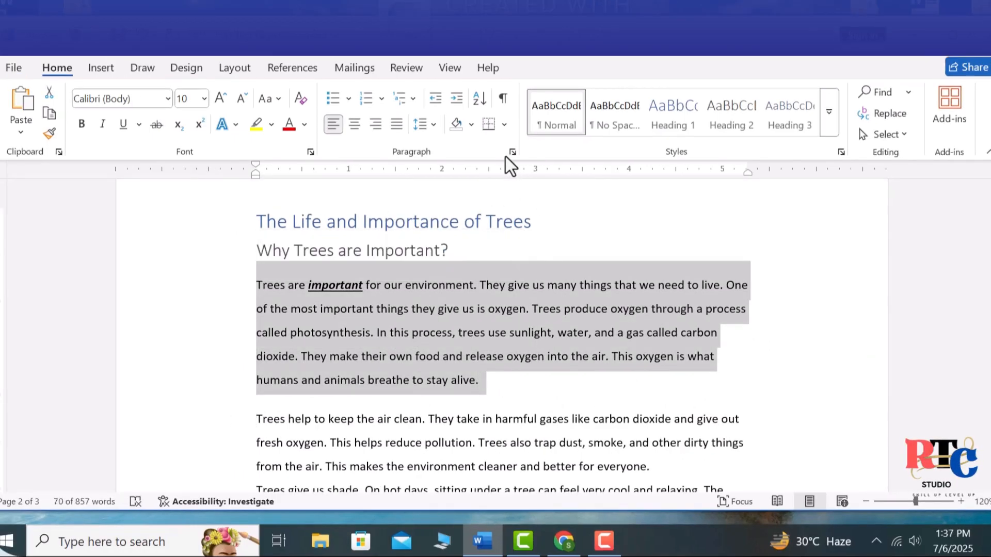
left_click(431, 126)
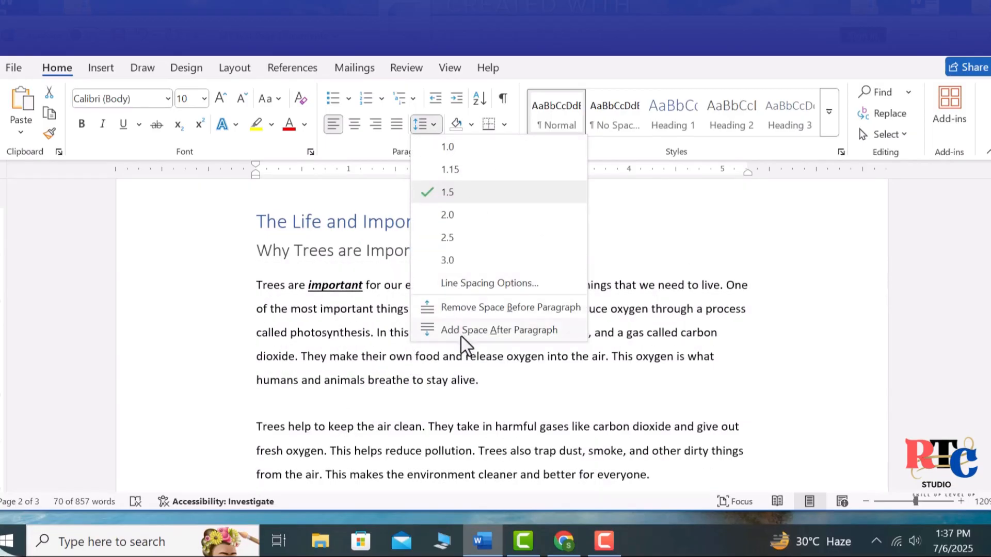
left_click(457, 309)
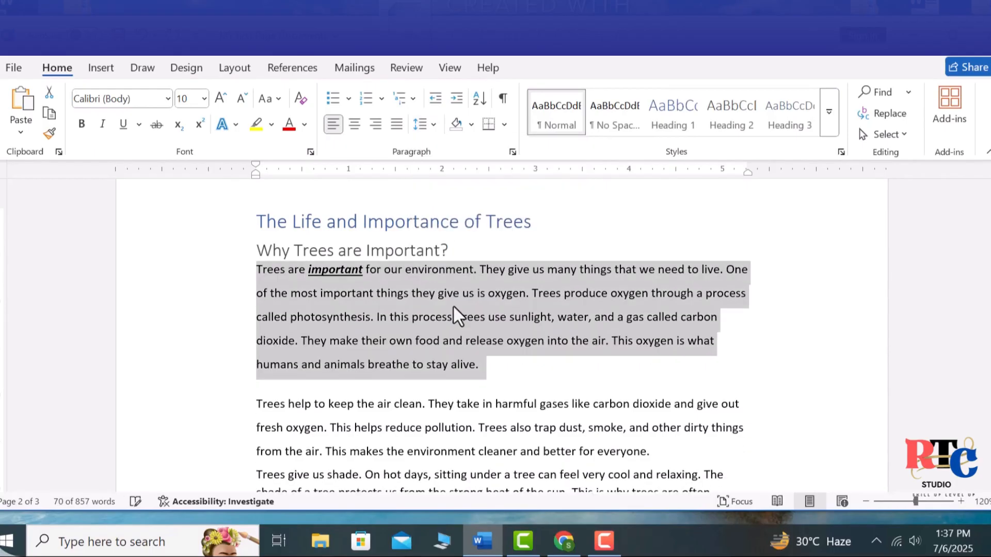
left_click(438, 125)
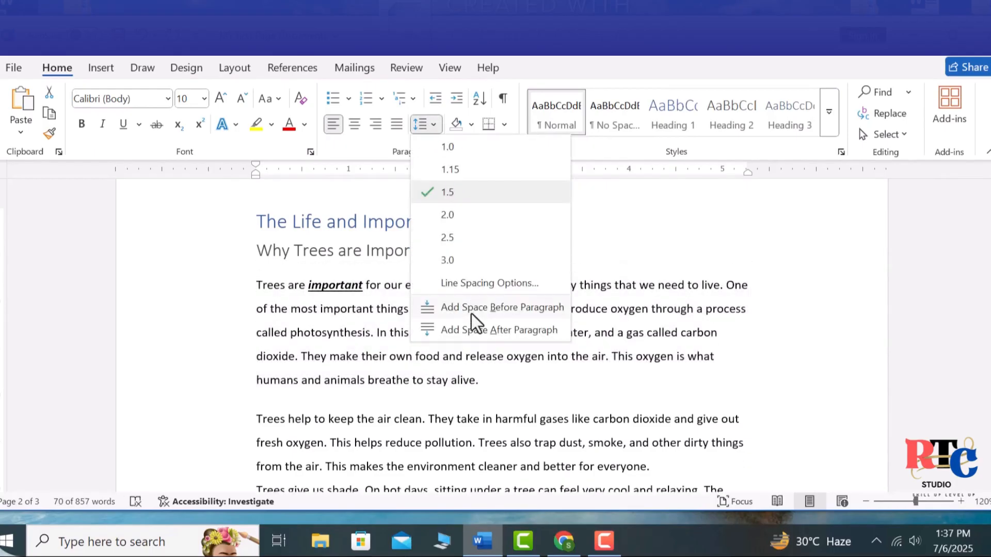
left_click(471, 329)
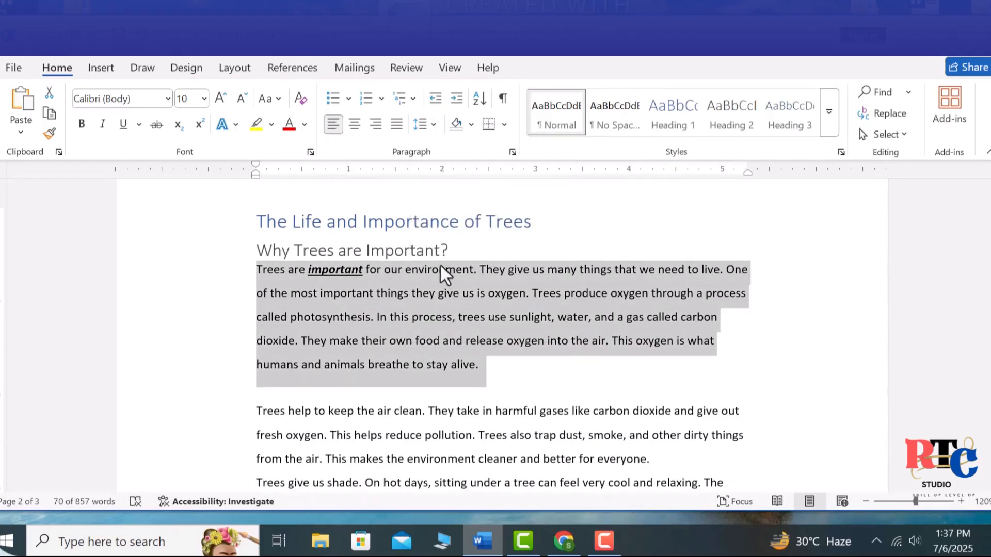
Add space before the first body paragraph again and remove the space after it.
left_click(436, 132)
left_click(460, 310)
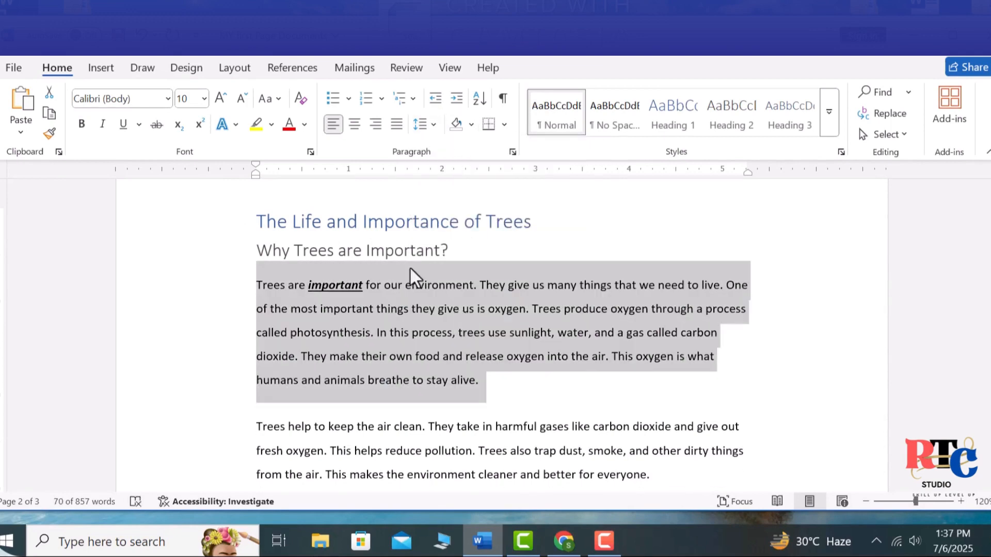
left_click(437, 129)
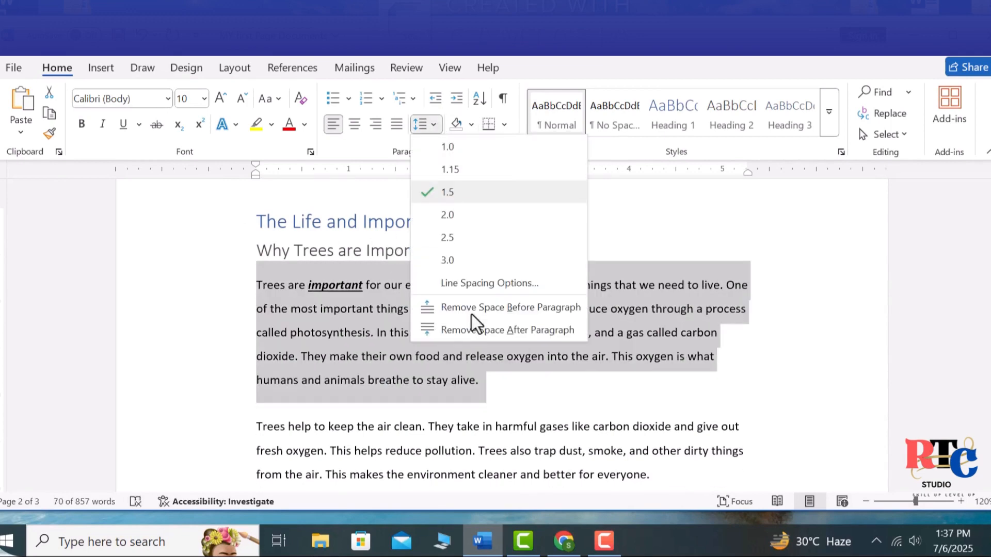
left_click(468, 330)
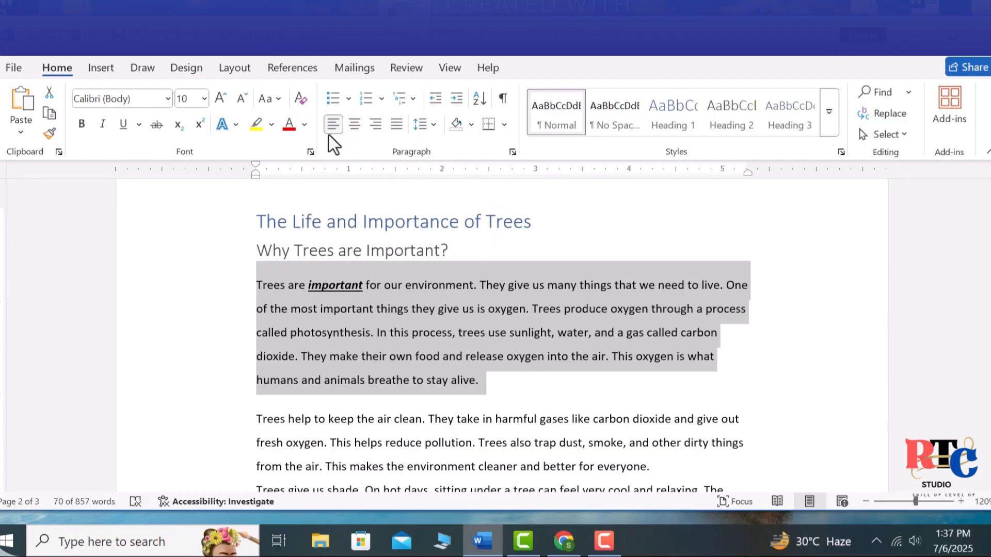
Try the justified, centered, right and left alignments in turn on the first body paragraph.
key("ctrl+j")
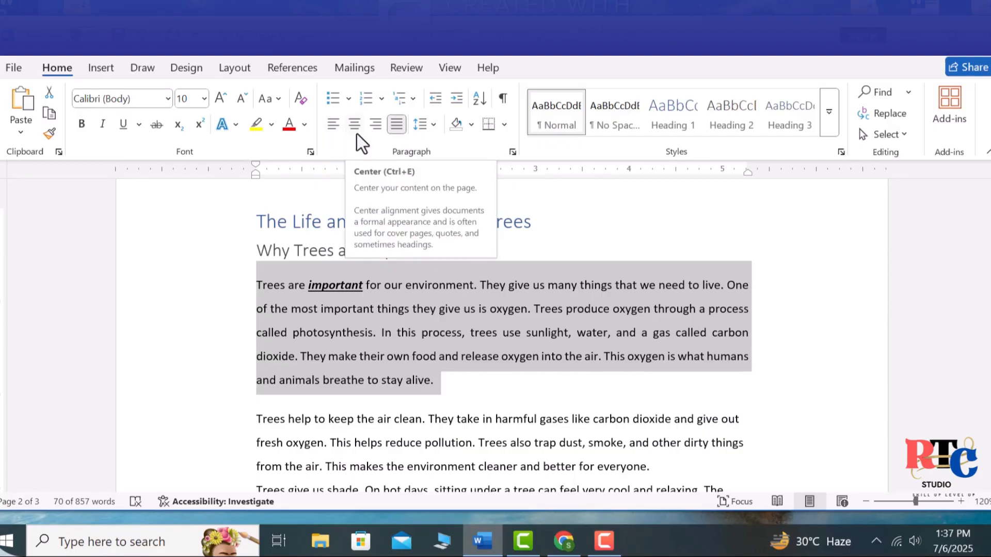
left_click(356, 133)
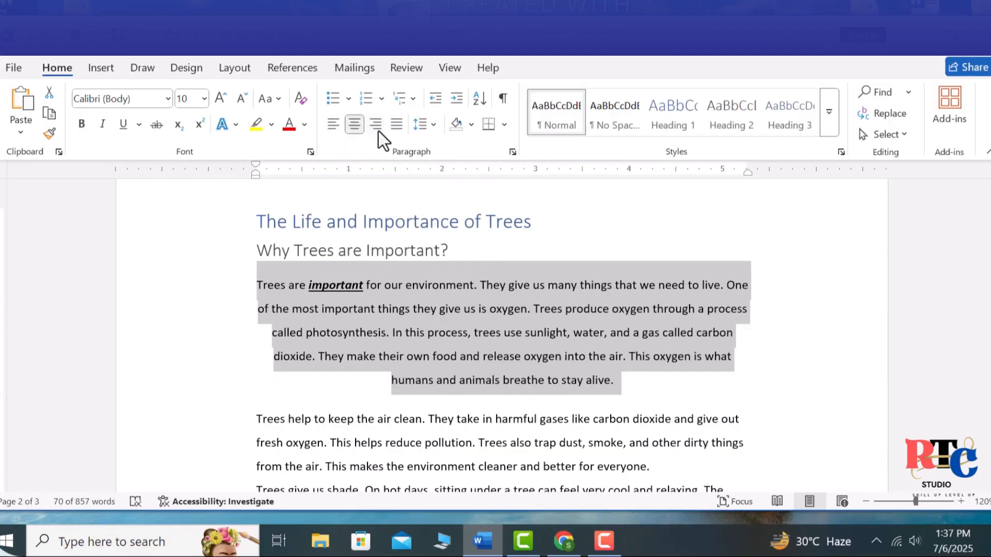
left_click(378, 132)
left_click(397, 131)
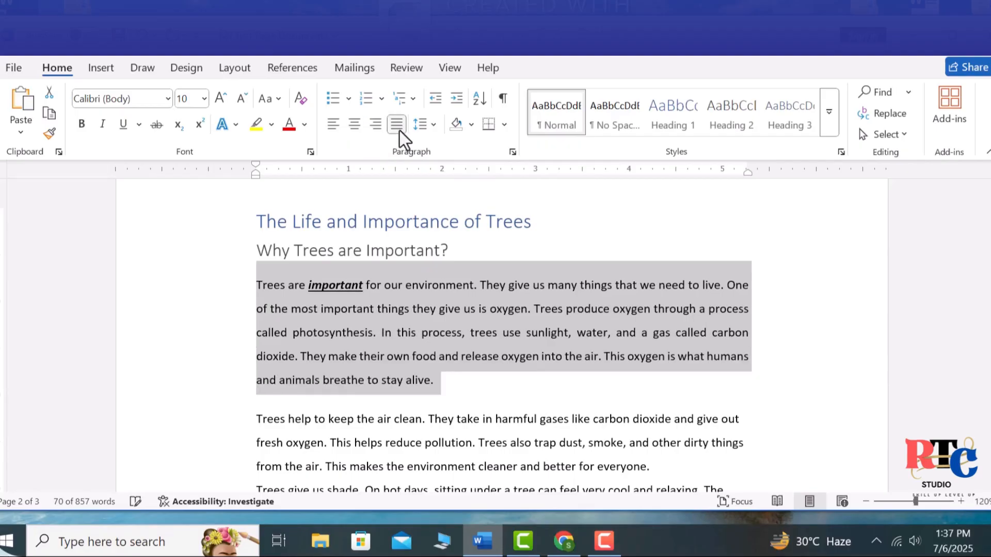
left_click(330, 127)
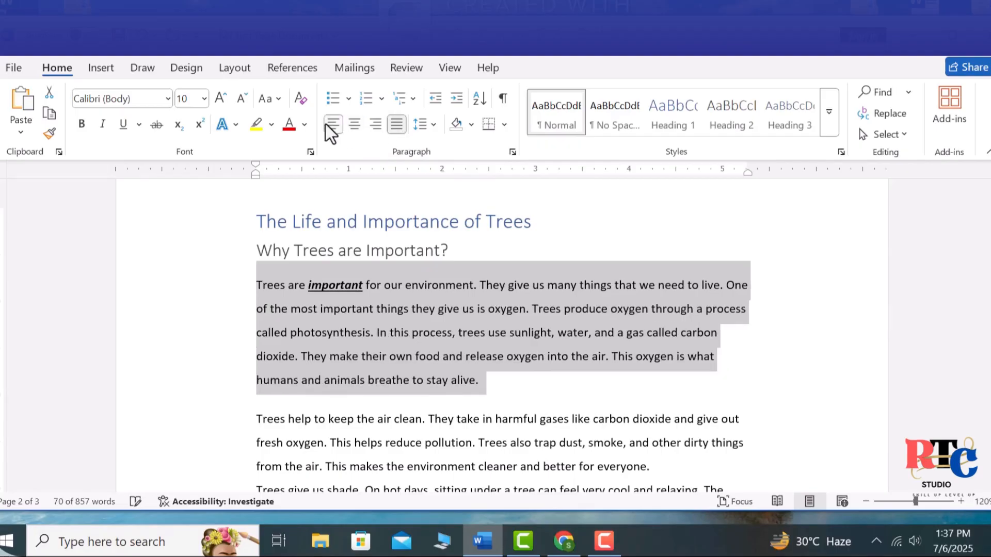
left_click(353, 132)
left_click(378, 133)
left_click(396, 133)
left_click(376, 132)
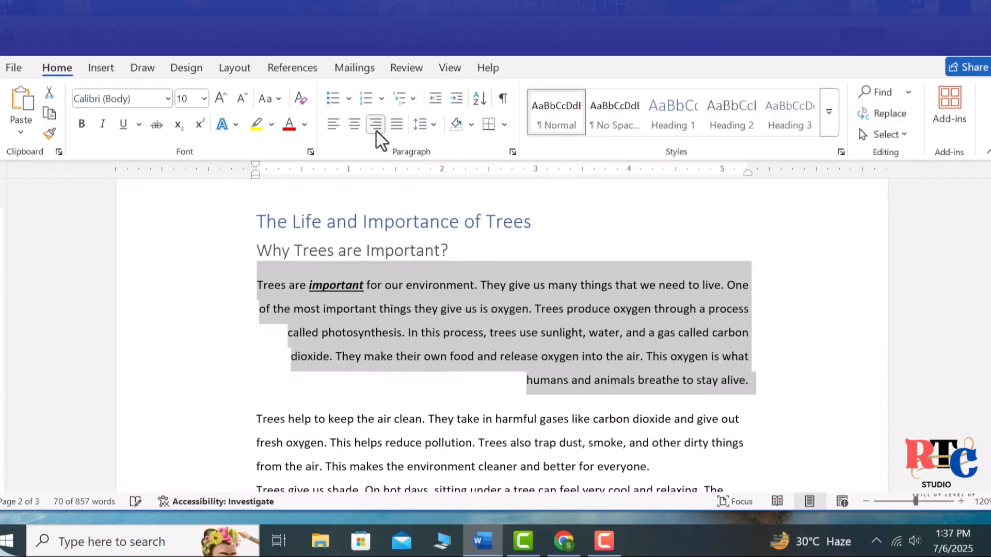
left_click(355, 132)
left_click(335, 131)
left_click(354, 128)
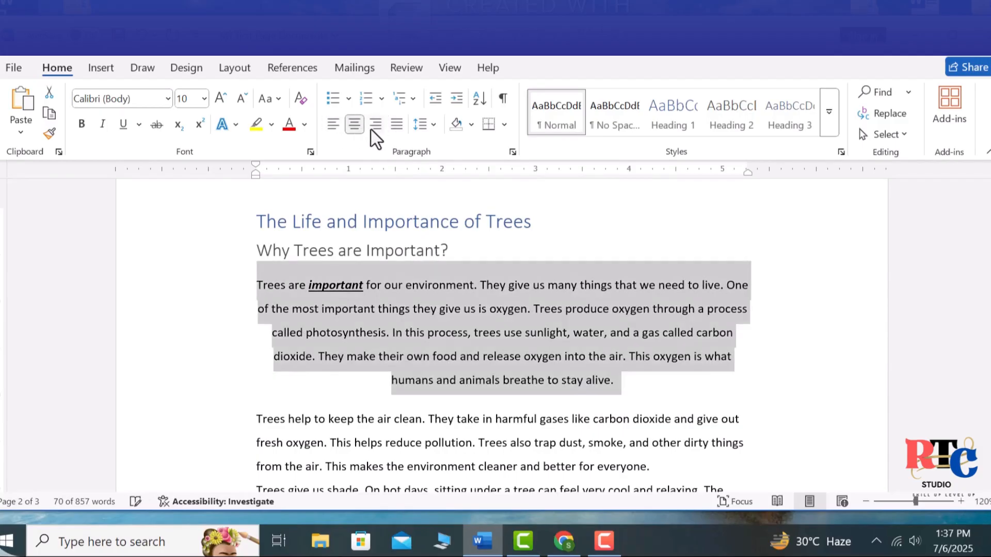
left_click(376, 128)
left_click(396, 127)
left_click(377, 127)
left_click(354, 128)
left_click(333, 127)
Justify the first body paragraph.
left_click(397, 125)
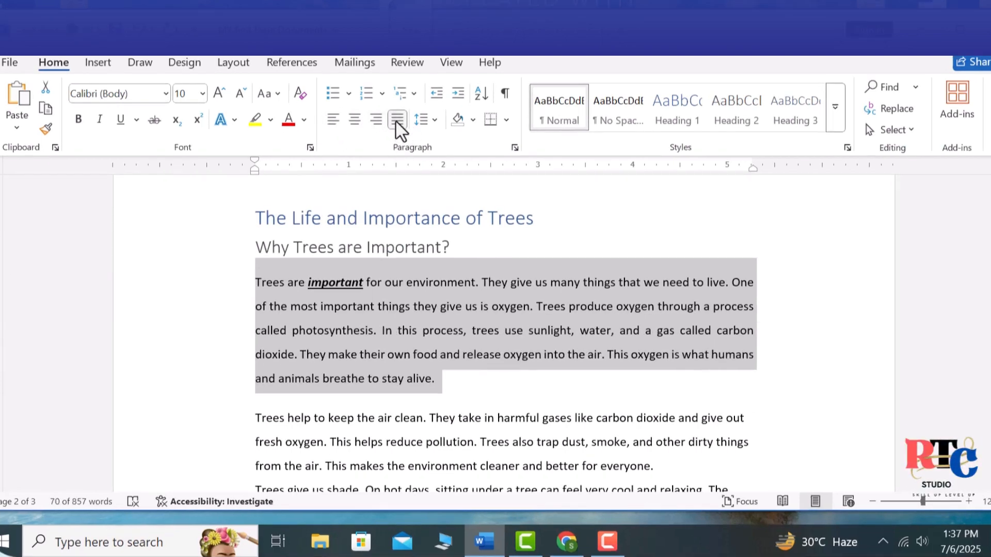
left_click(395, 119)
left_click(395, 119)
Try increasing the first body paragraph's indent and decreasing it again, repeating the comparison before deselecting the text.
left_click(463, 98)
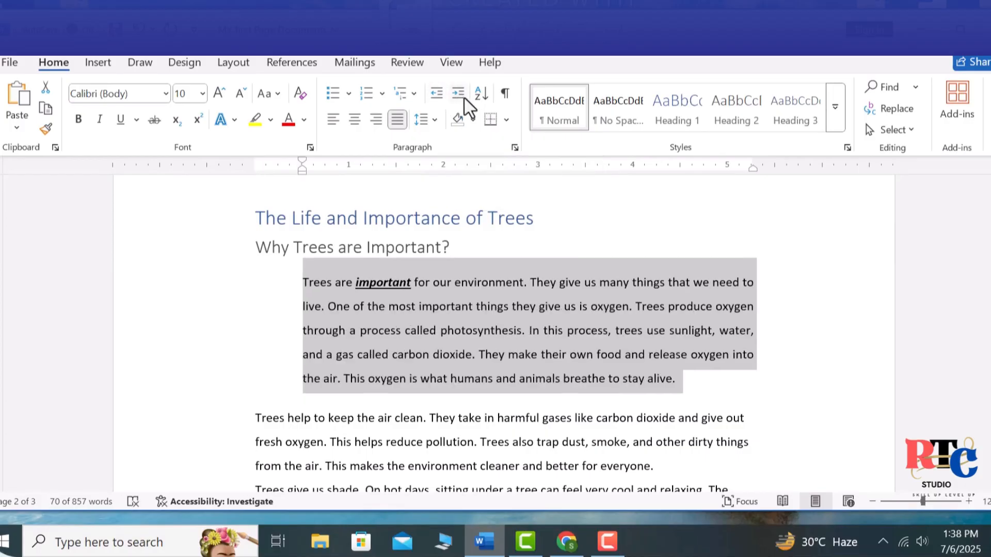
left_click(434, 101)
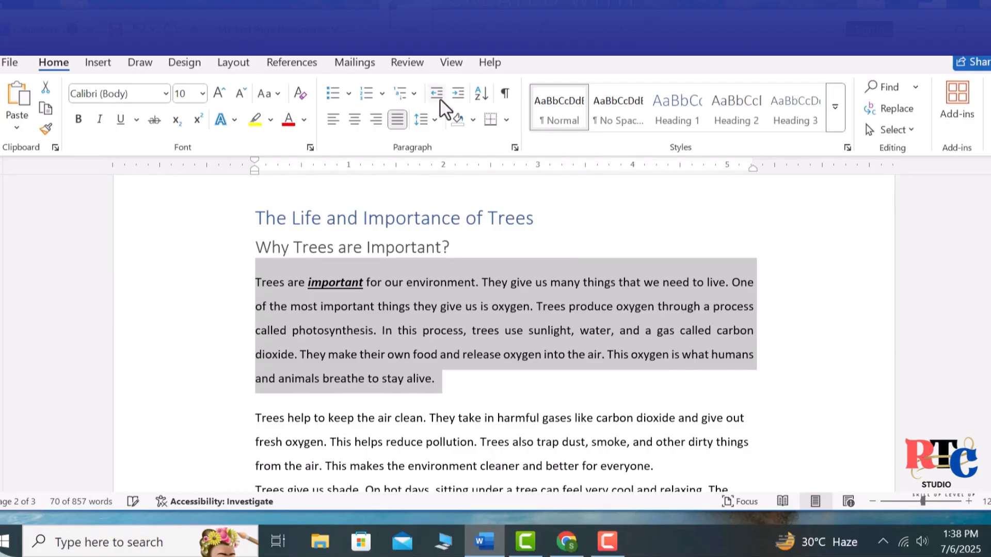
left_click(454, 95)
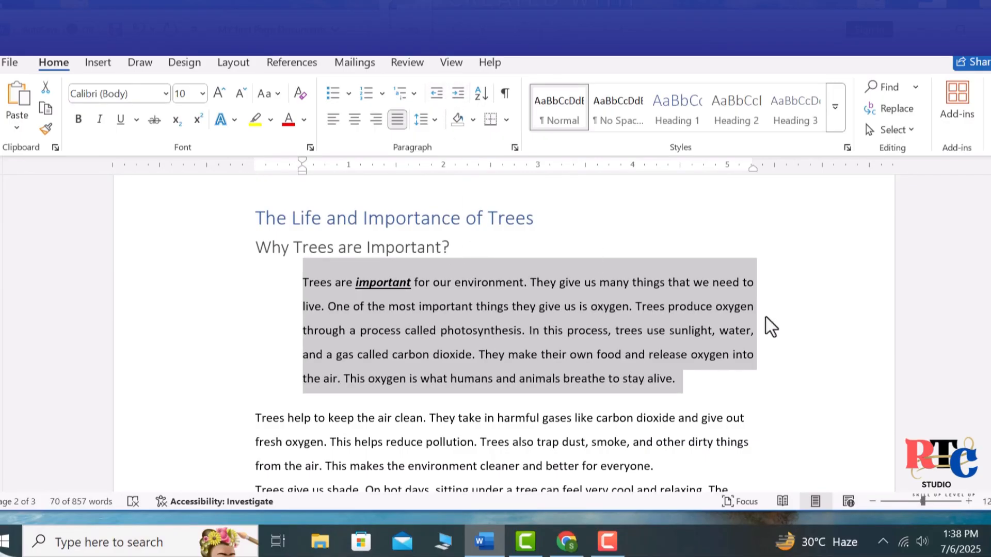
left_click(770, 317)
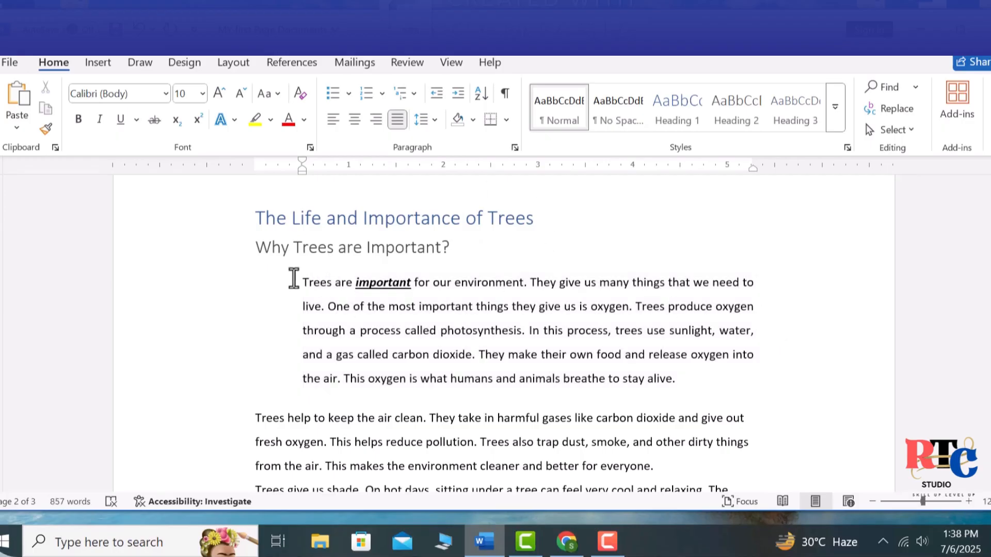
left_click_drag(294, 278, 698, 384)
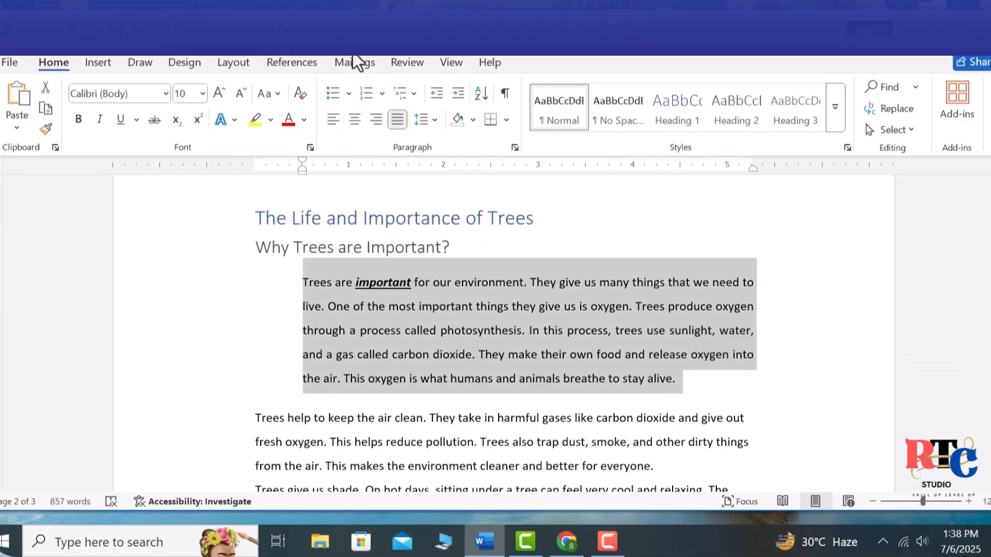
left_click(436, 94)
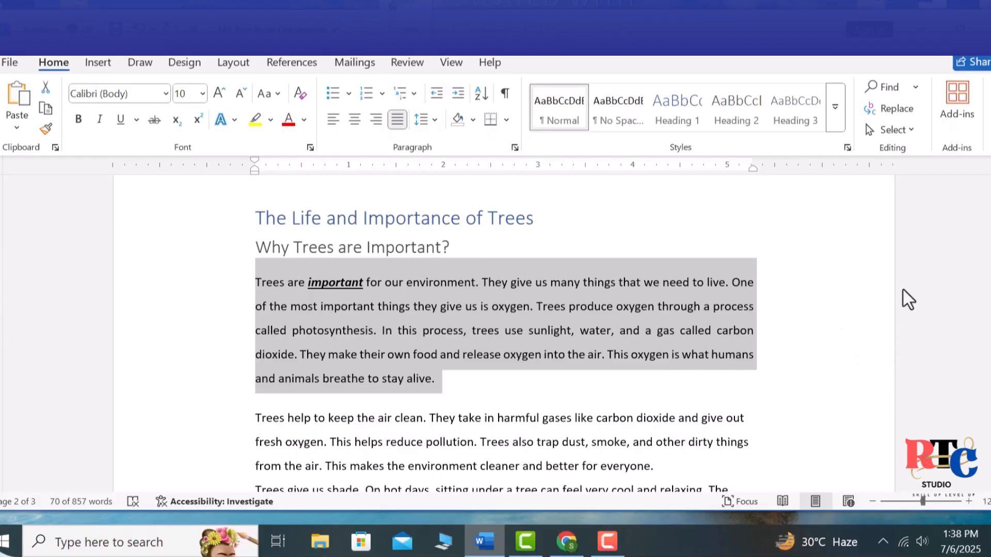
key("Right")
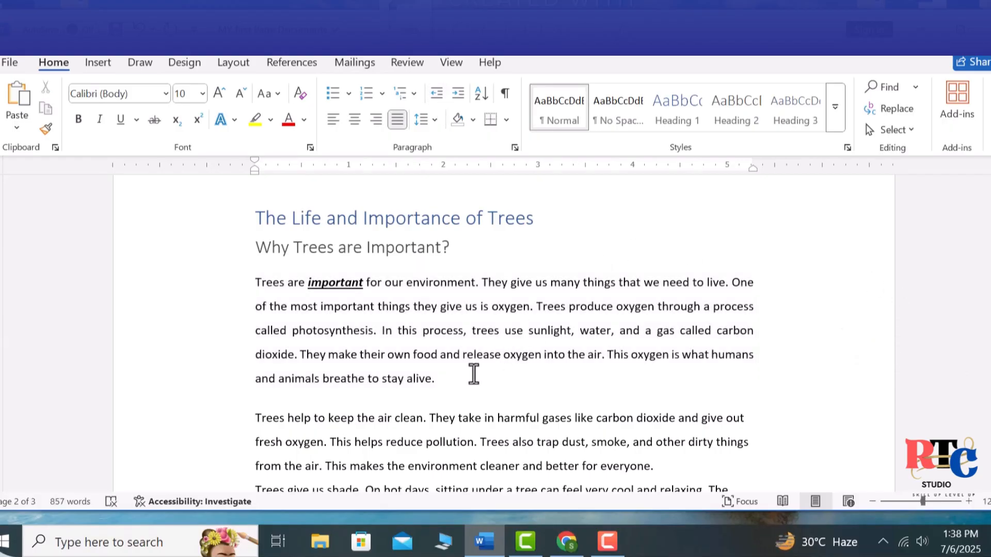
Increase the indent of the first body paragraph by one level and deselect it.
left_click_drag(361, 341, 266, 284)
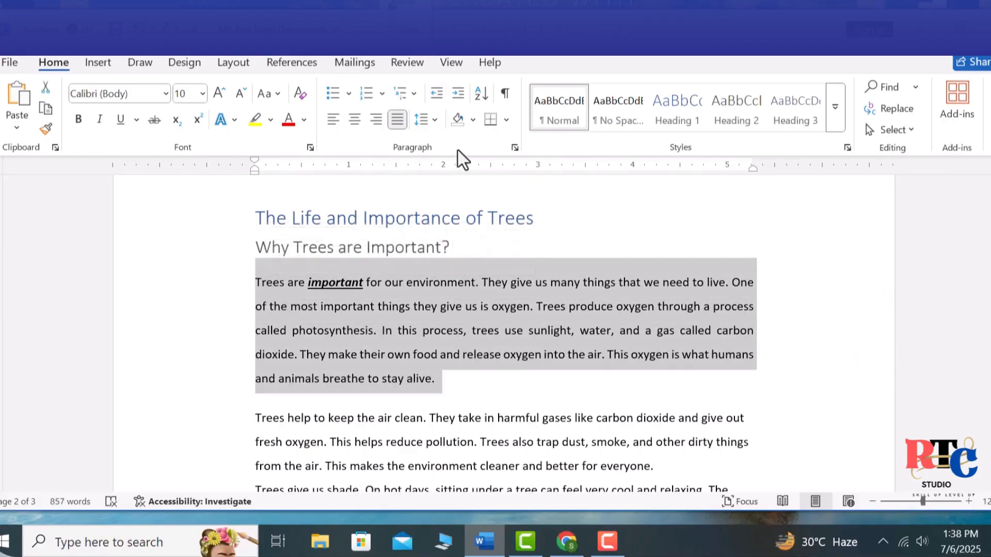
left_click(458, 94)
left_click(791, 286)
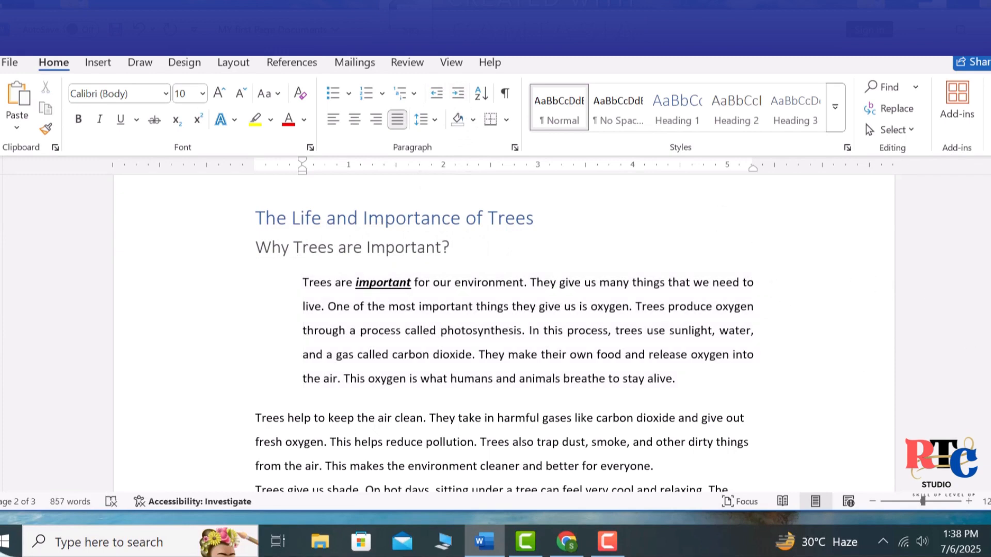
Delete the blank line below the first body paragraph and add a fresh one there.
mouse_move(990, 305)
left_mouse_down()
mouse_move(990, 316)
mouse_move(990, 305)
left_mouse_up()
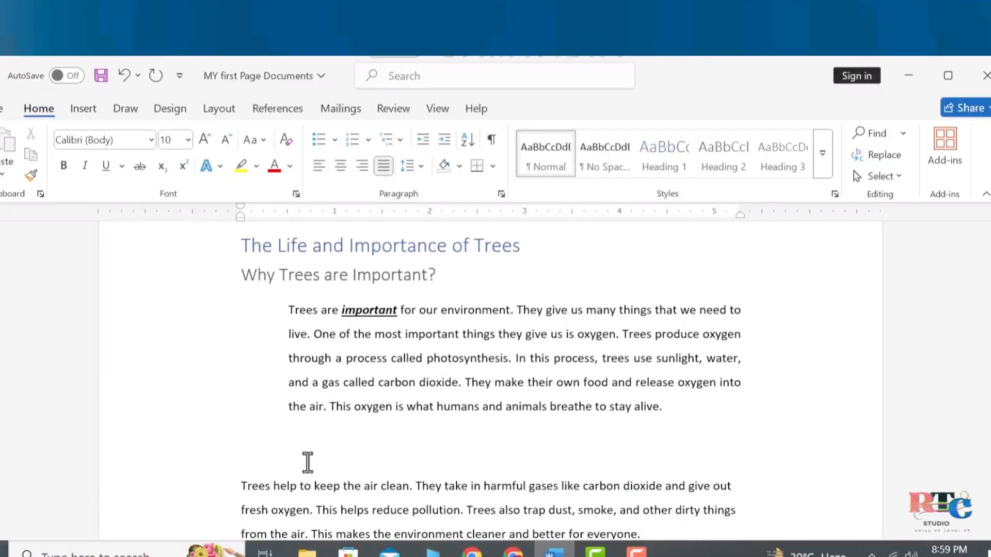
key("BackSpace")
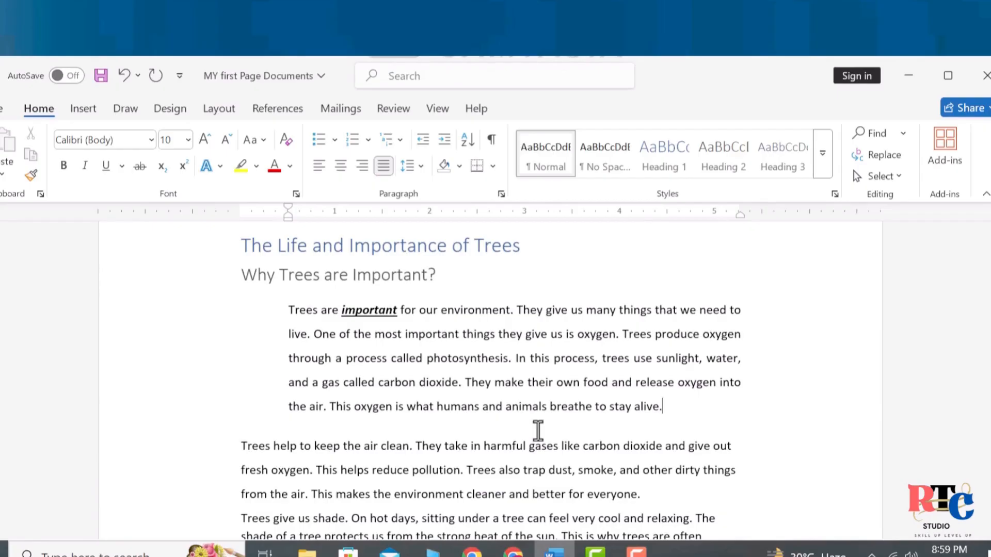
key("Return")
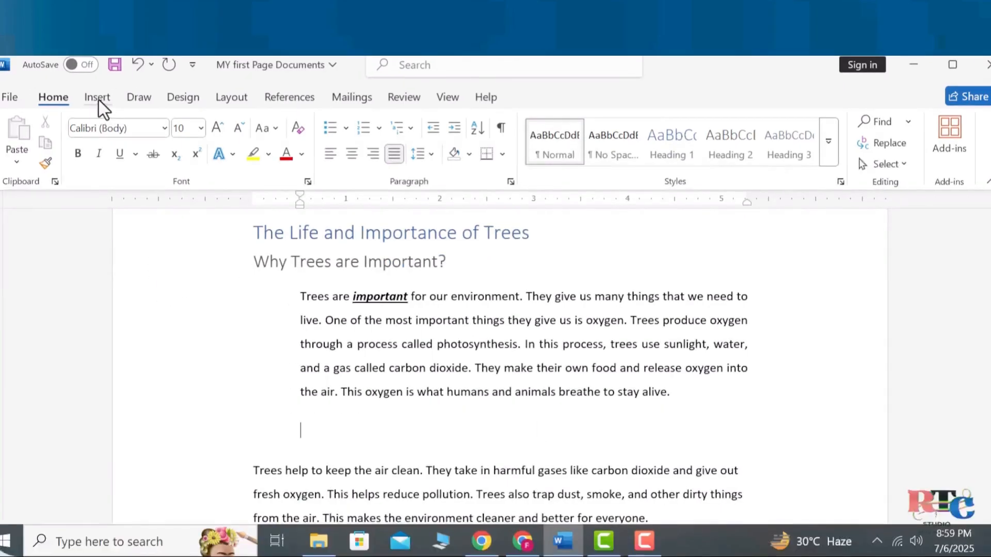
Insert the picture pexels-photo-268533 from the images folder of MY Digital Project on the Desktop into the blank line below the first body paragraph.
left_click(98, 100)
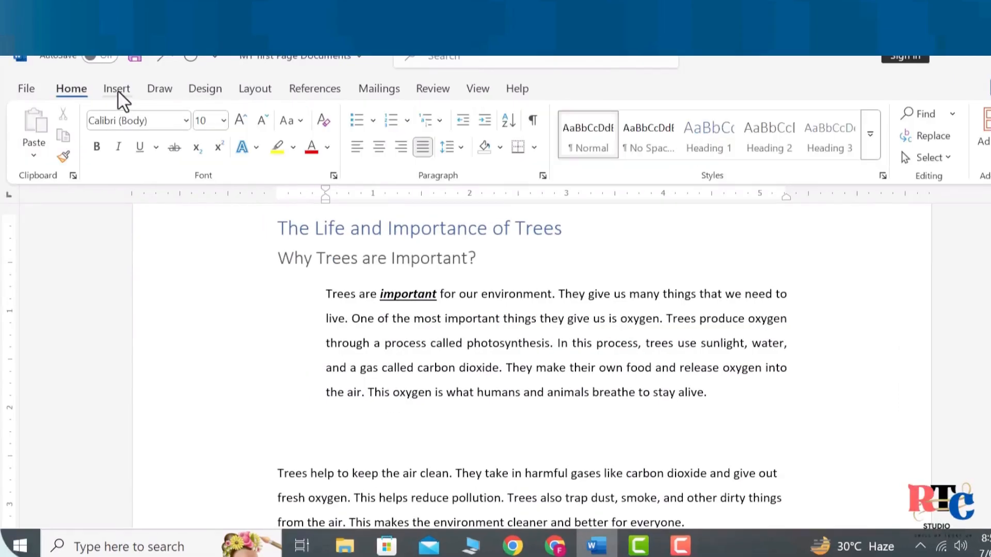
left_click(118, 90)
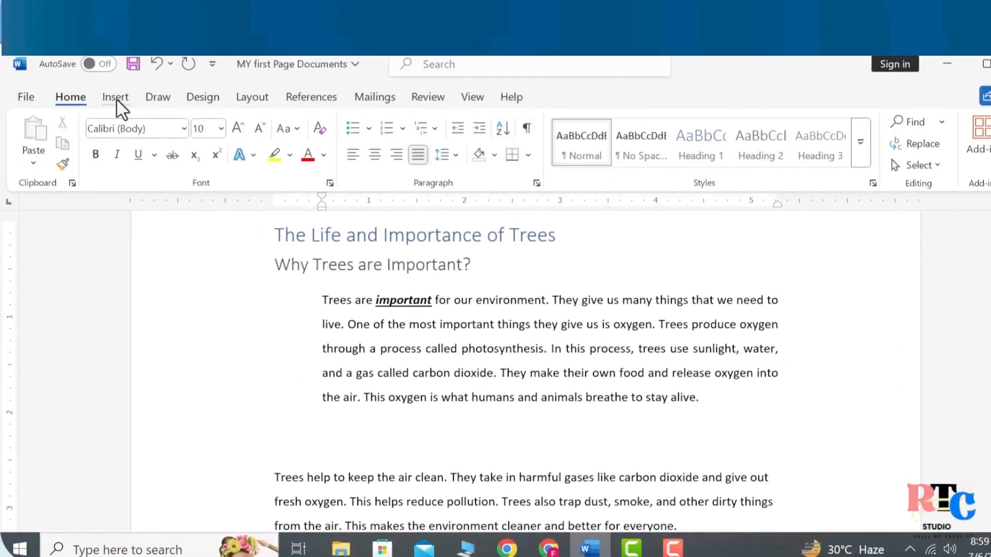
left_click(116, 98)
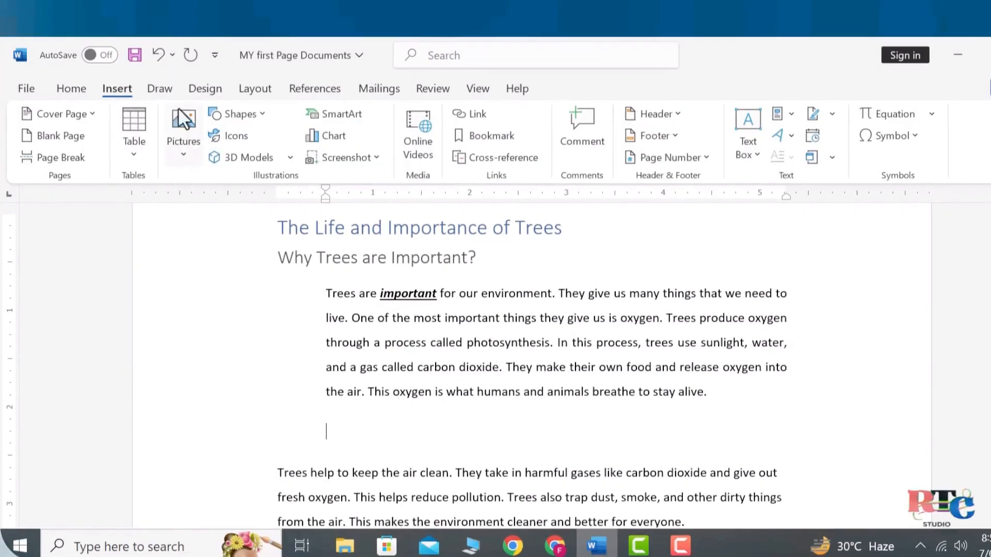
left_click(184, 154)
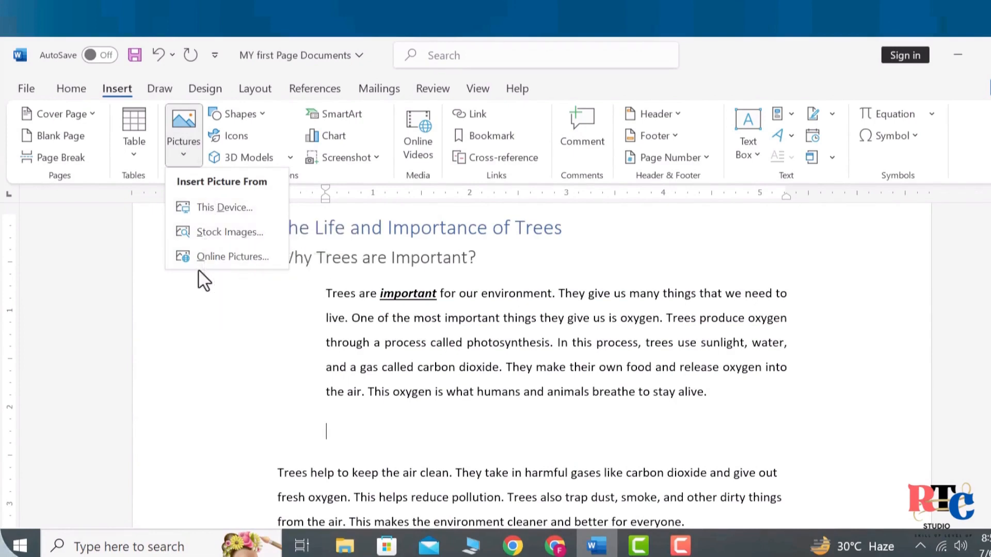
left_click(214, 207)
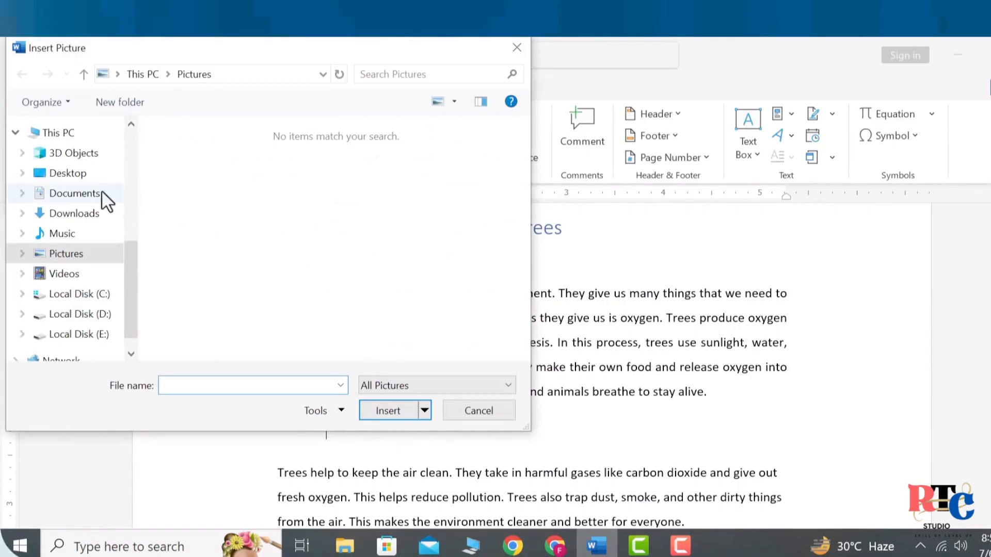
left_click(93, 178)
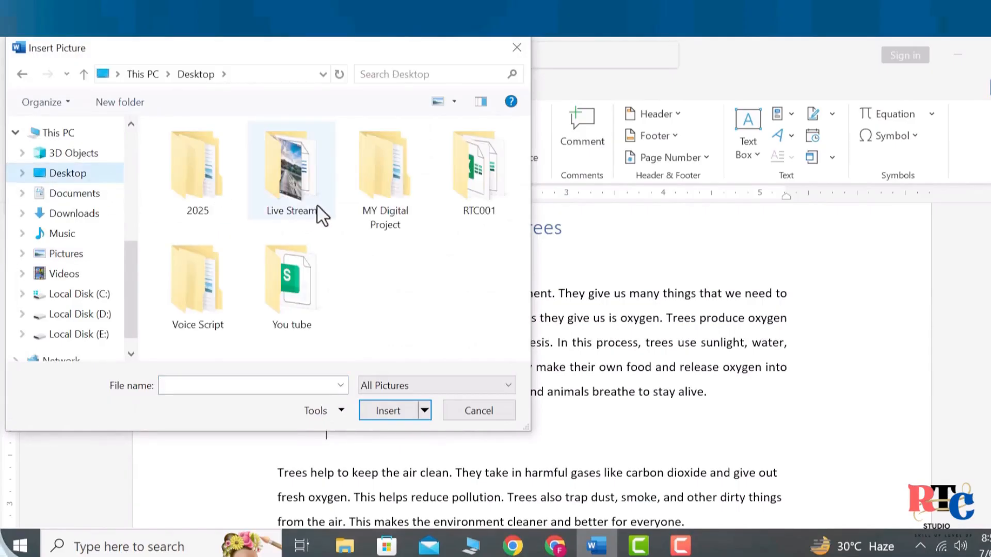
double_click(378, 200)
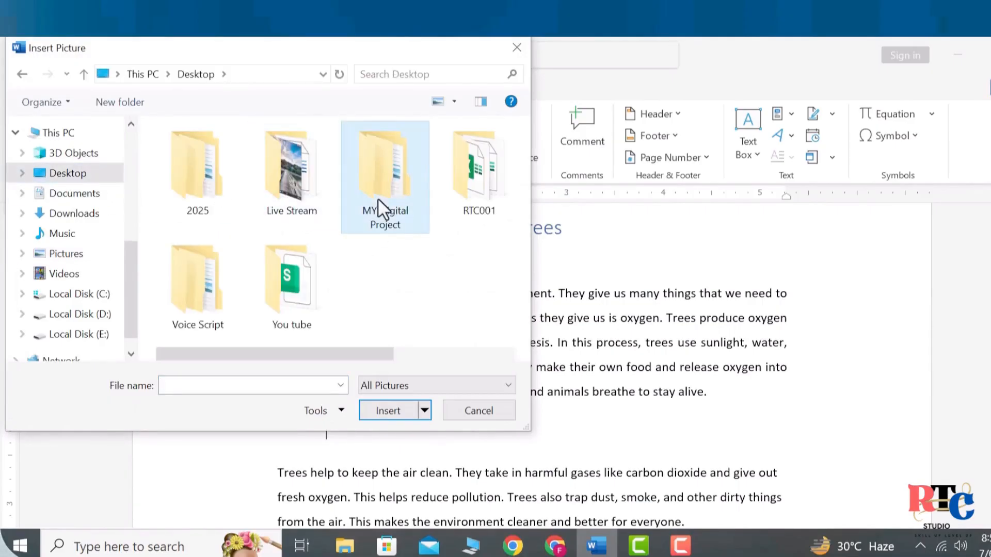
double_click(231, 172)
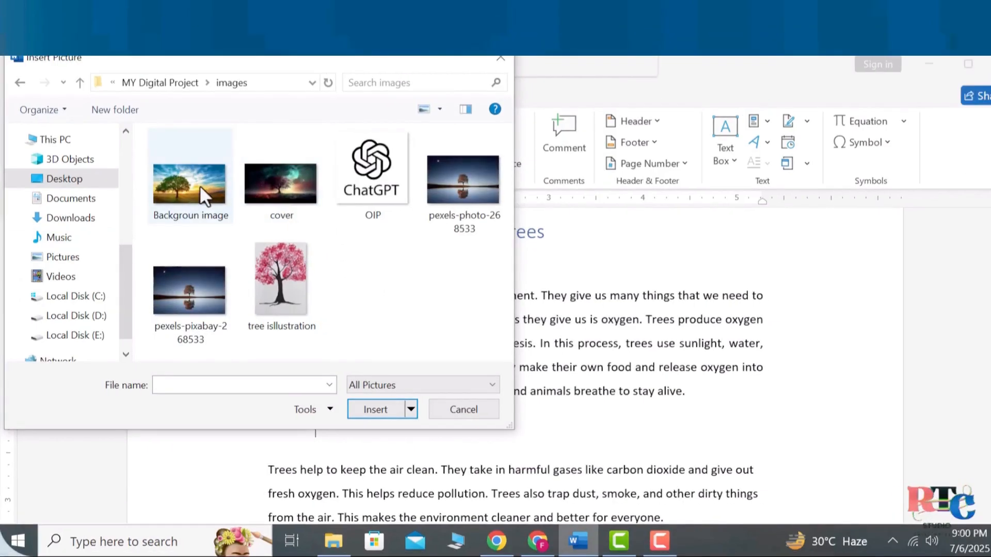
left_click(472, 201)
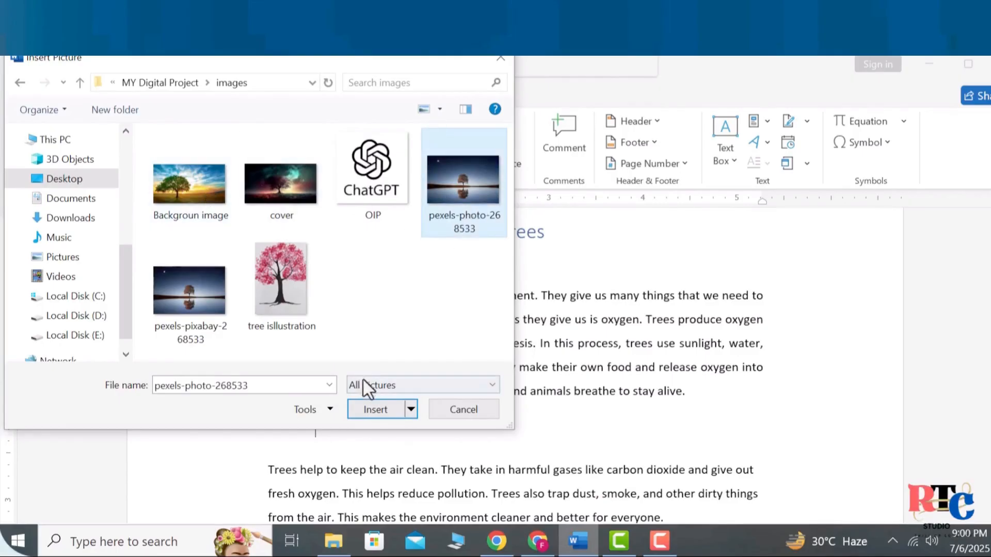
left_click(376, 414)
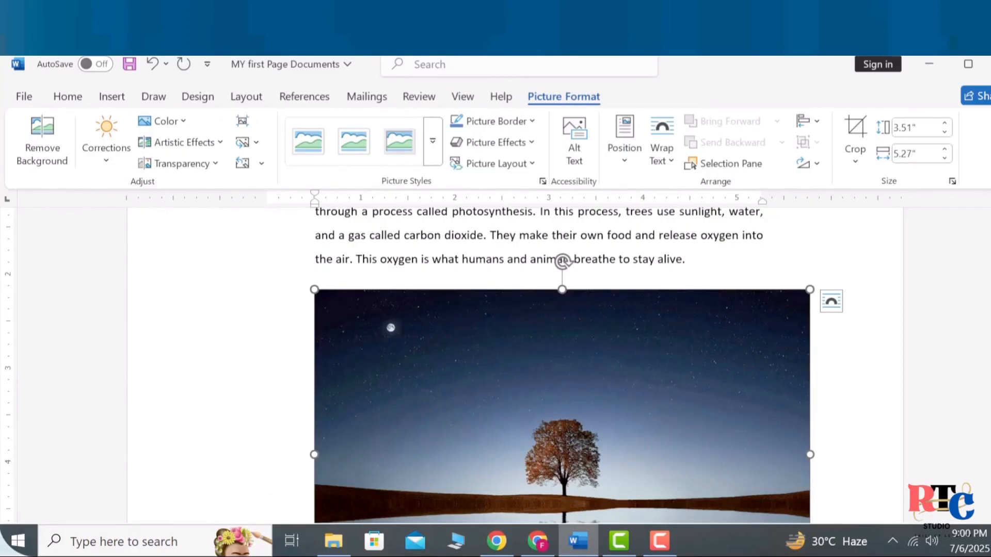
Shrink the inserted tree picture proportionally to about 2.32" high by 3.48" wide.
scroll(562, 361, "down", 2)
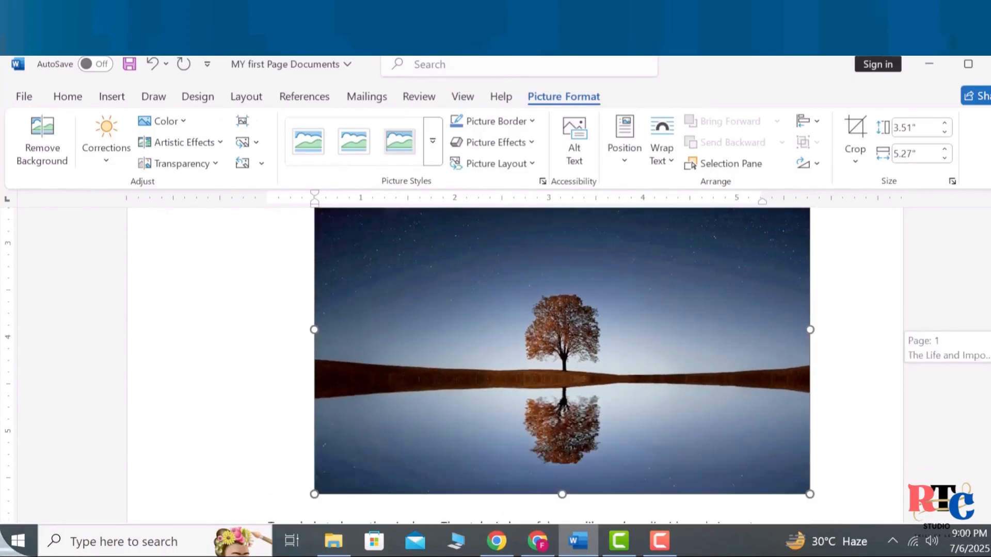
scroll(562, 361, "down", 1)
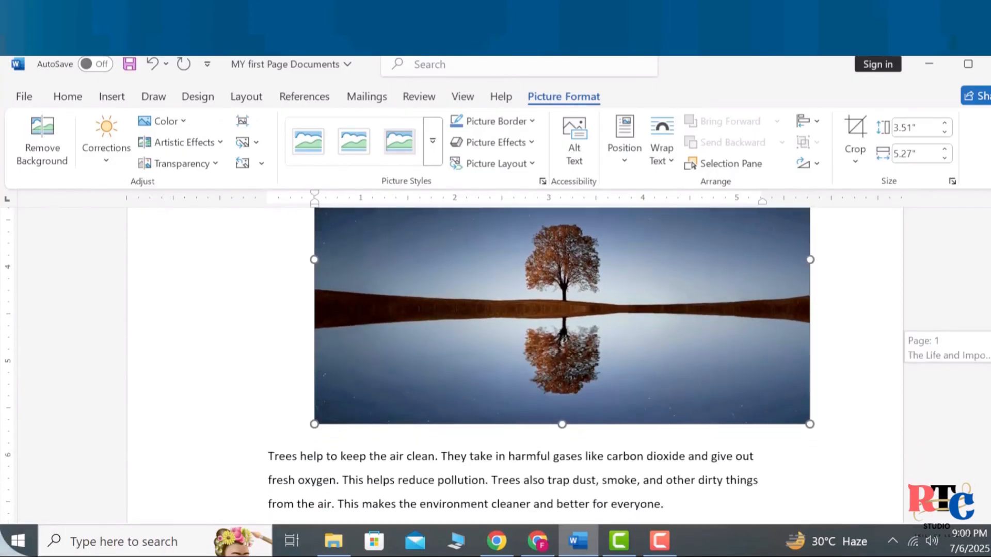
scroll(562, 361, "up", 3)
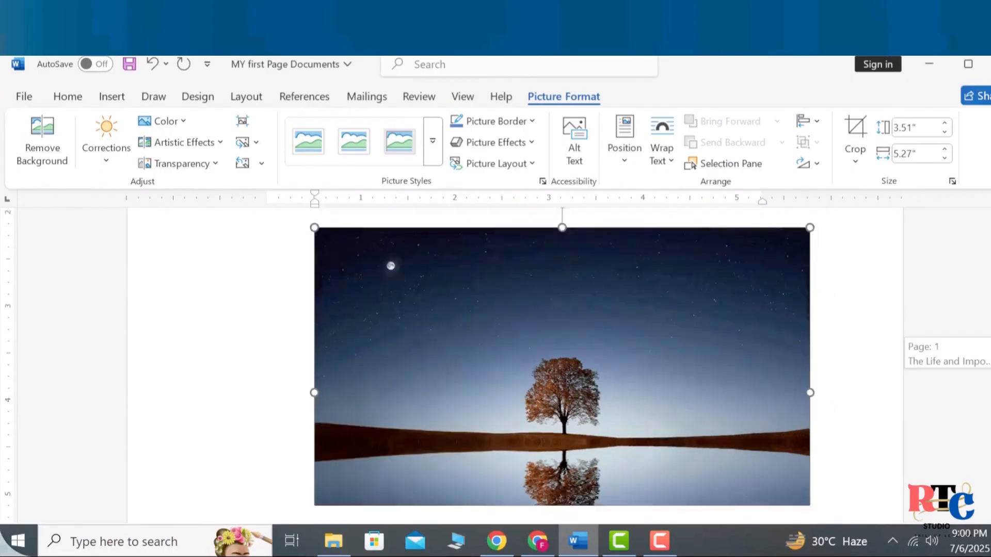
scroll(963, 349, "down", 5)
scroll(963, 350, "up", 5)
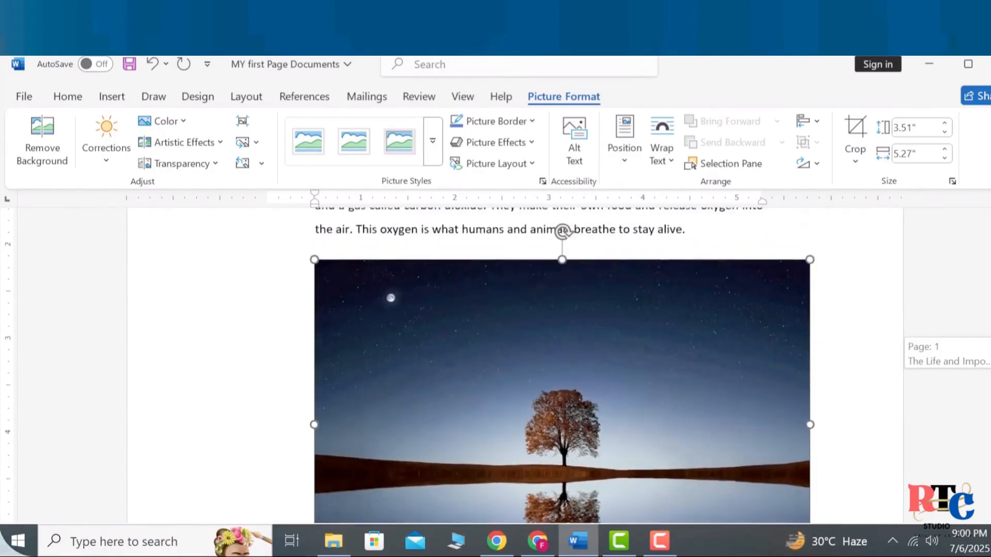
scroll(964, 349, "down", 1)
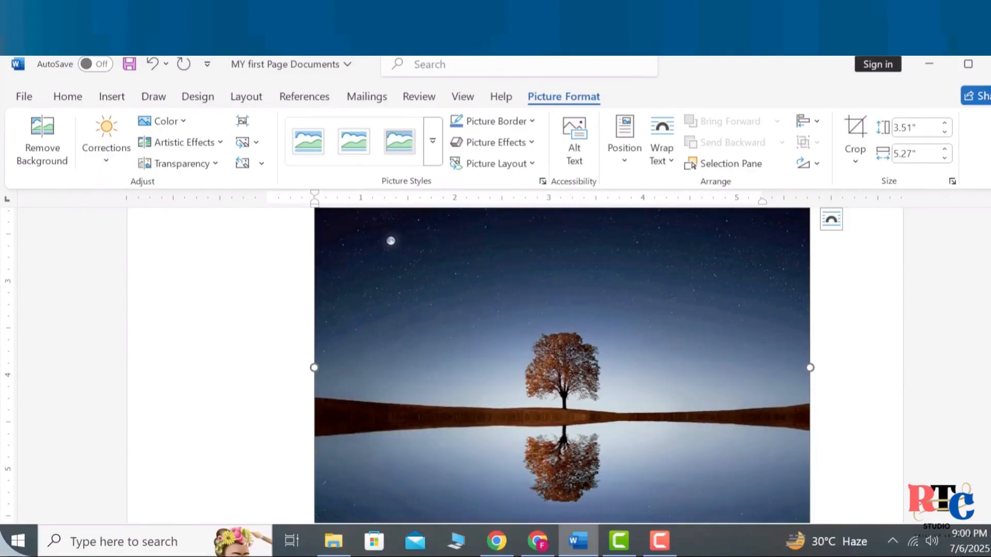
scroll(650, 364, "up", 1)
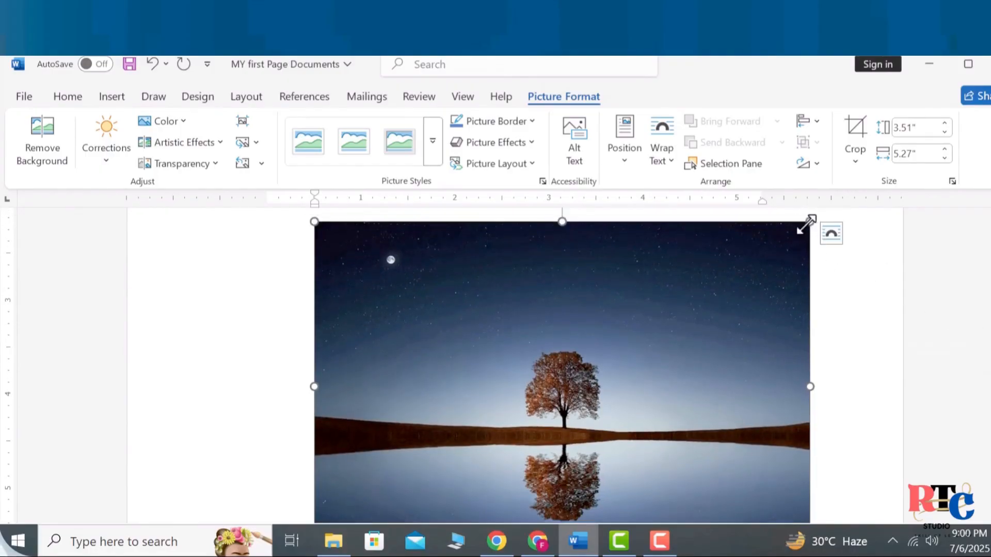
left_click_drag(810, 223, 652, 327)
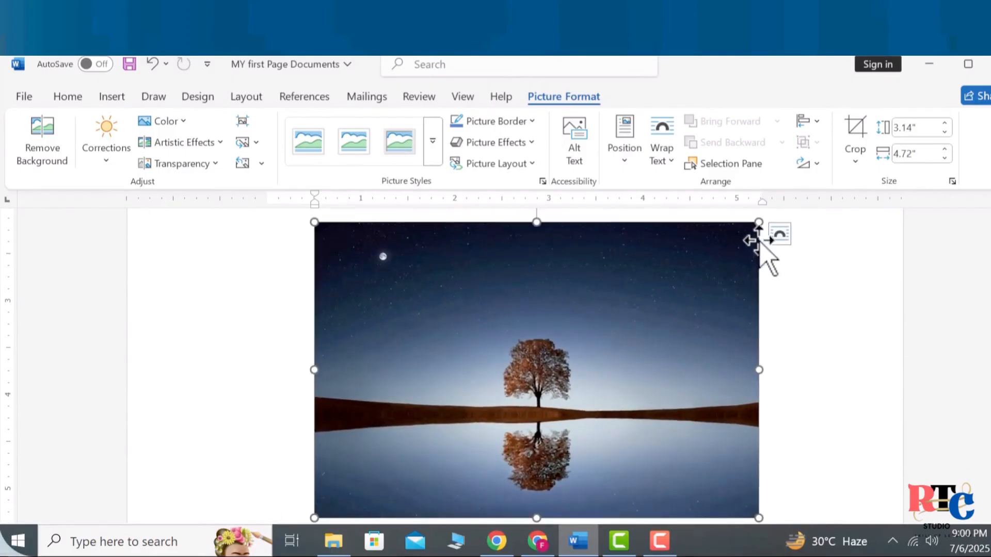
left_click_drag(758, 222, 643, 376)
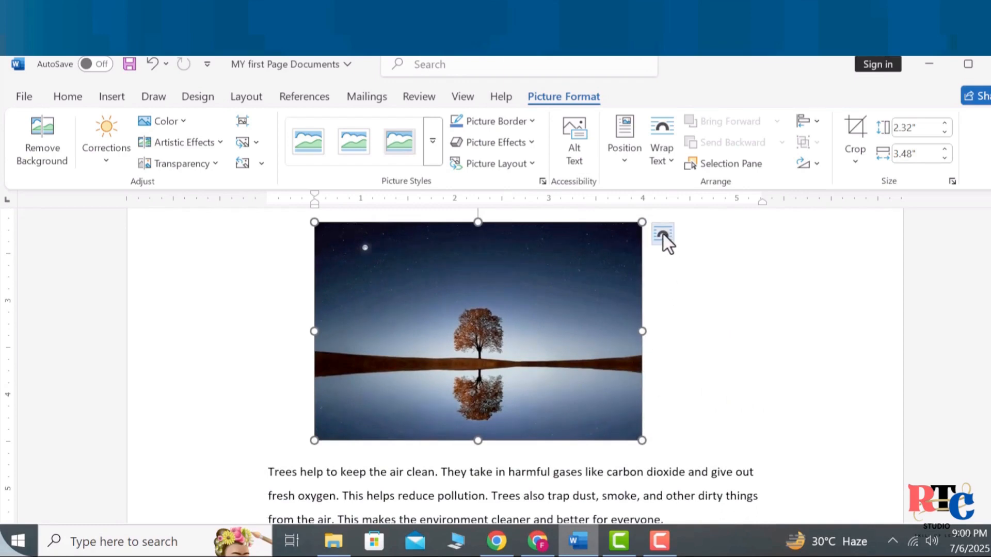
Look over the picture's layout options and try the Top and Bottom text wrapping on it.
left_click(663, 234)
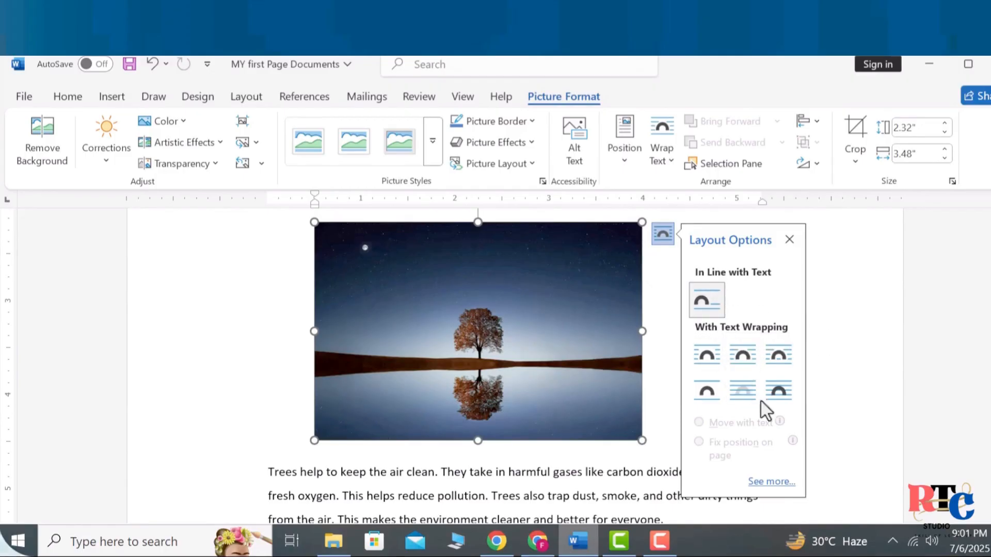
left_click(857, 305)
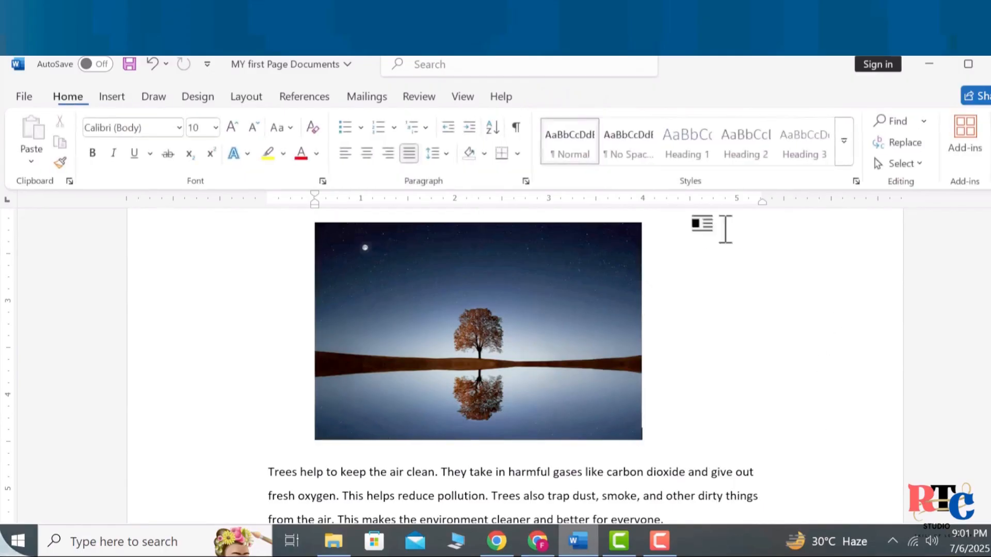
left_click(557, 245)
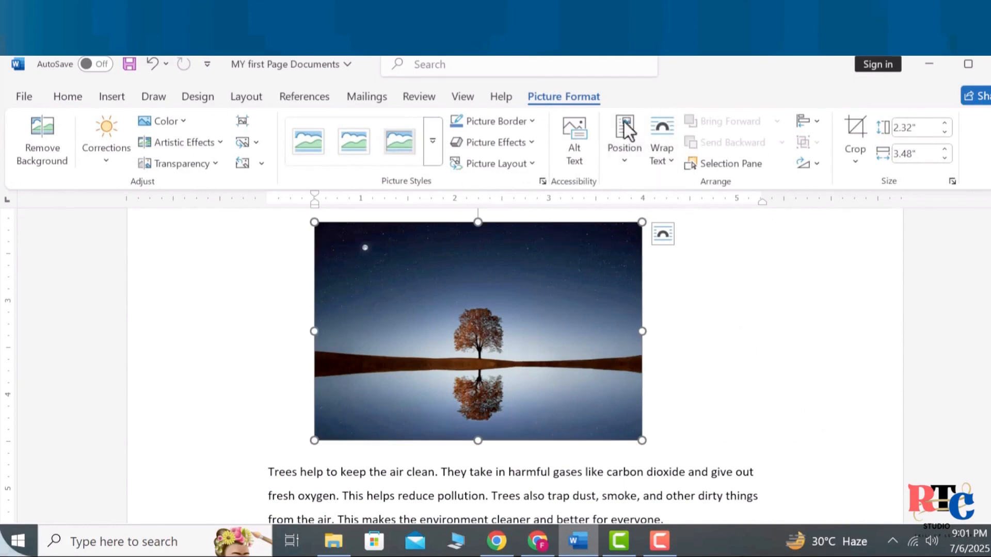
left_click(670, 160)
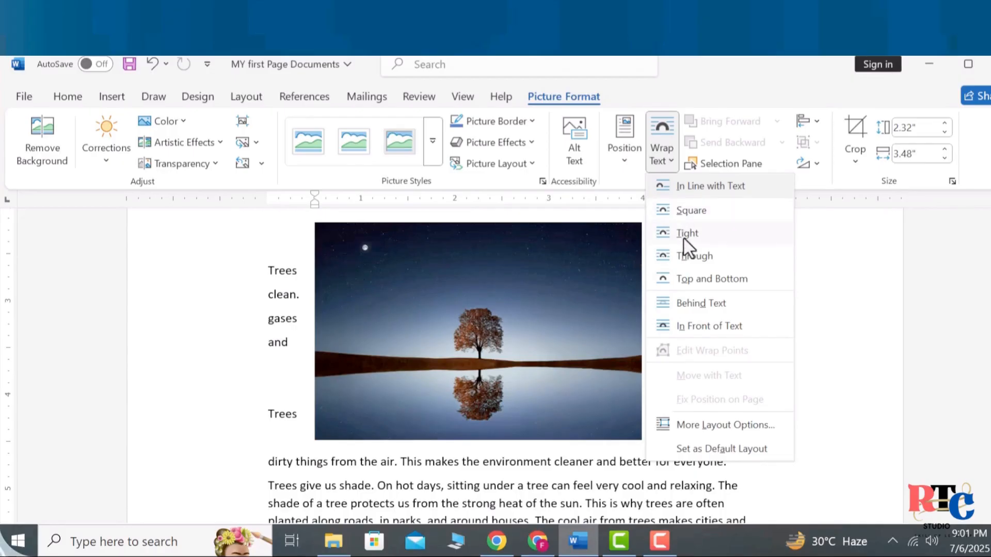
left_click(687, 286)
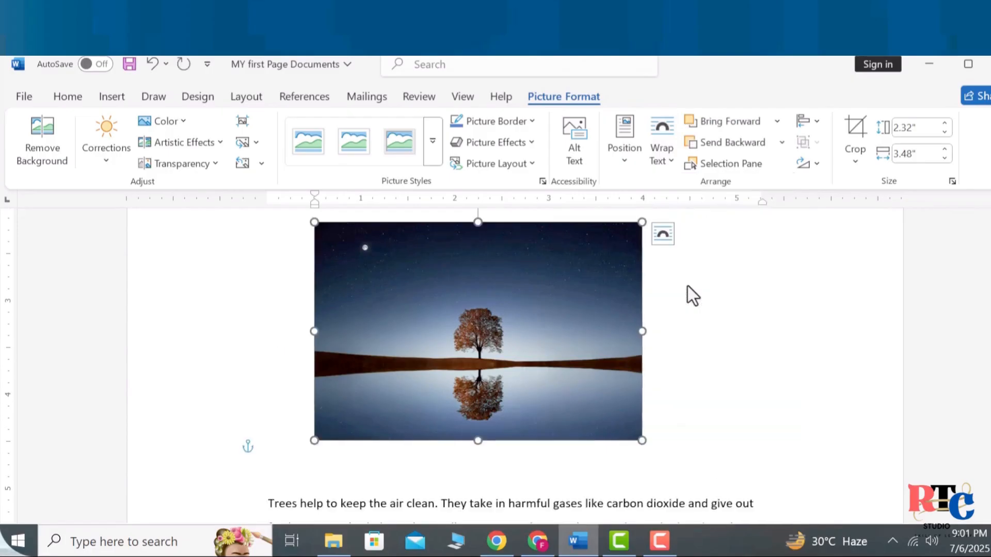
Set the picture's text wrapping to Tight, check it in the layout options, and deselect the picture.
left_click(667, 164)
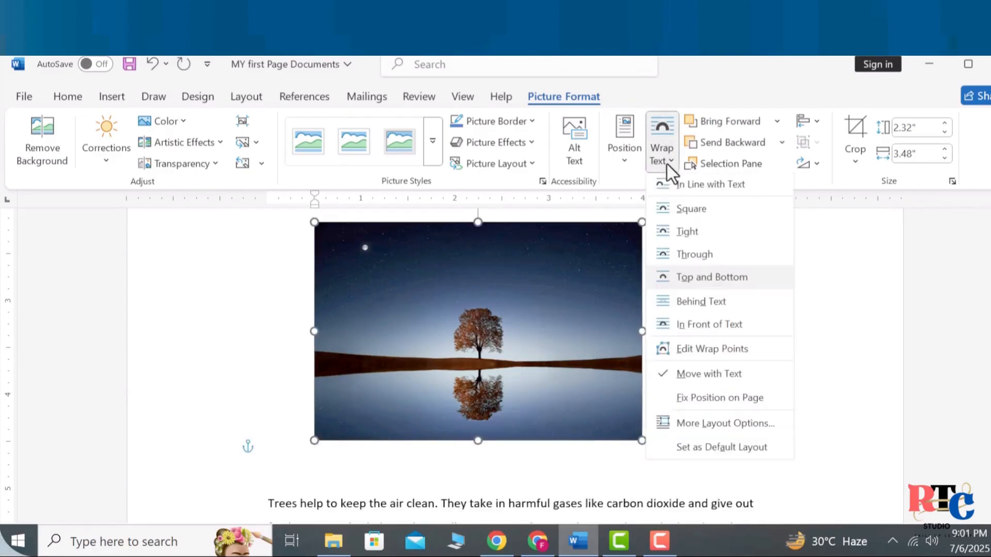
left_click(682, 233)
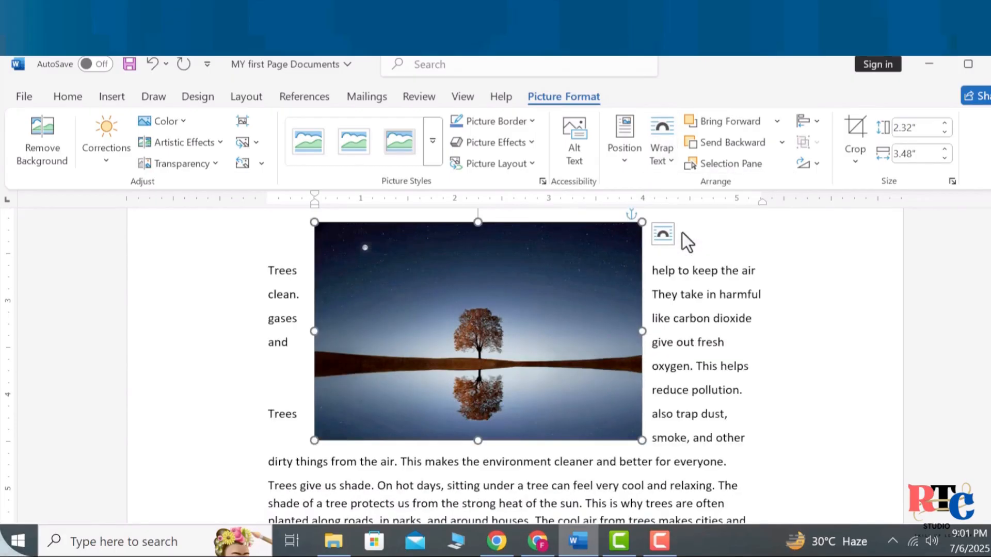
left_click(662, 241)
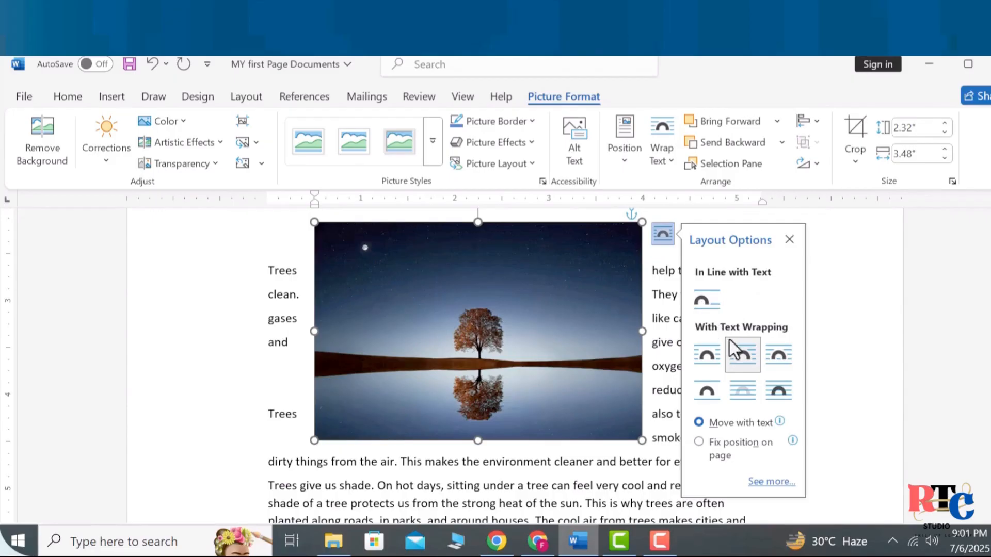
left_click(652, 158)
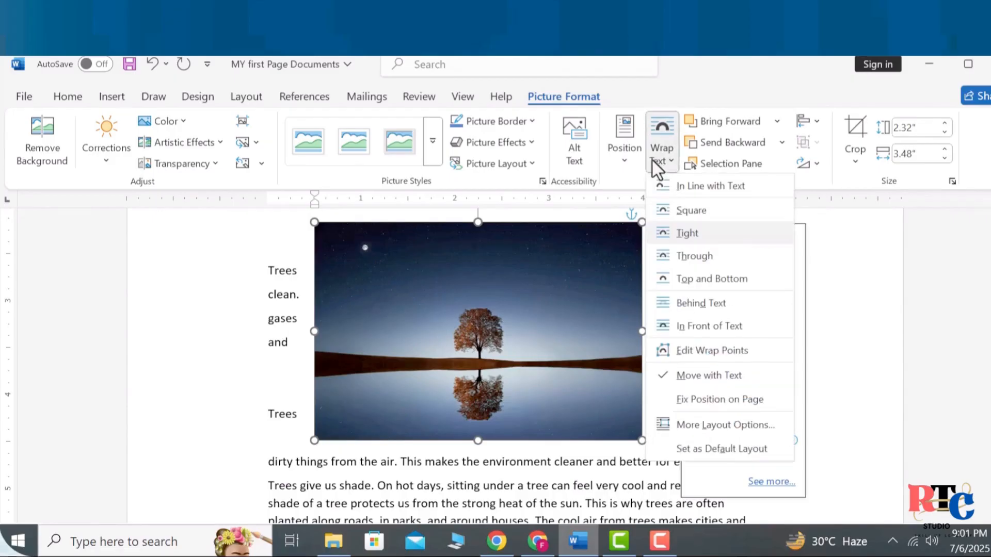
left_click(688, 238)
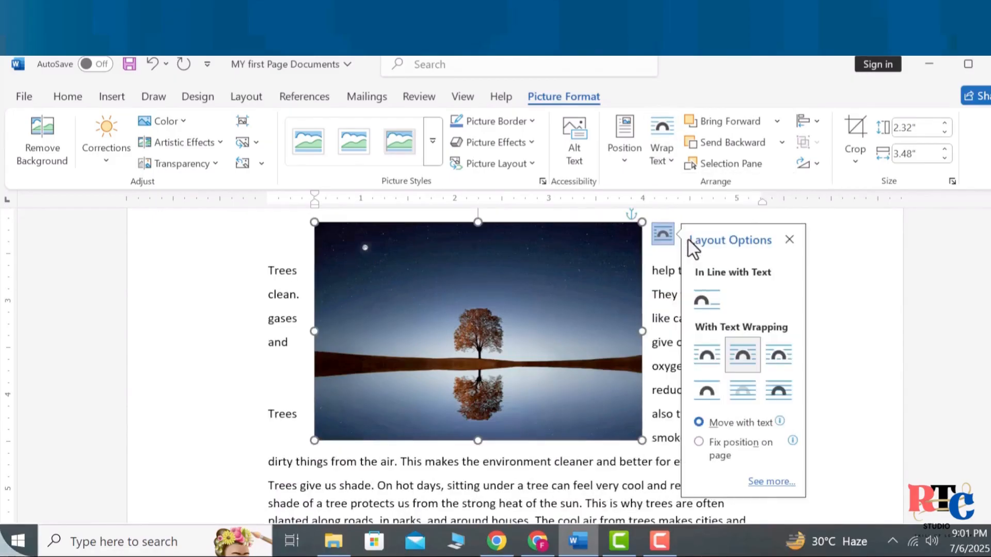
left_click(865, 288)
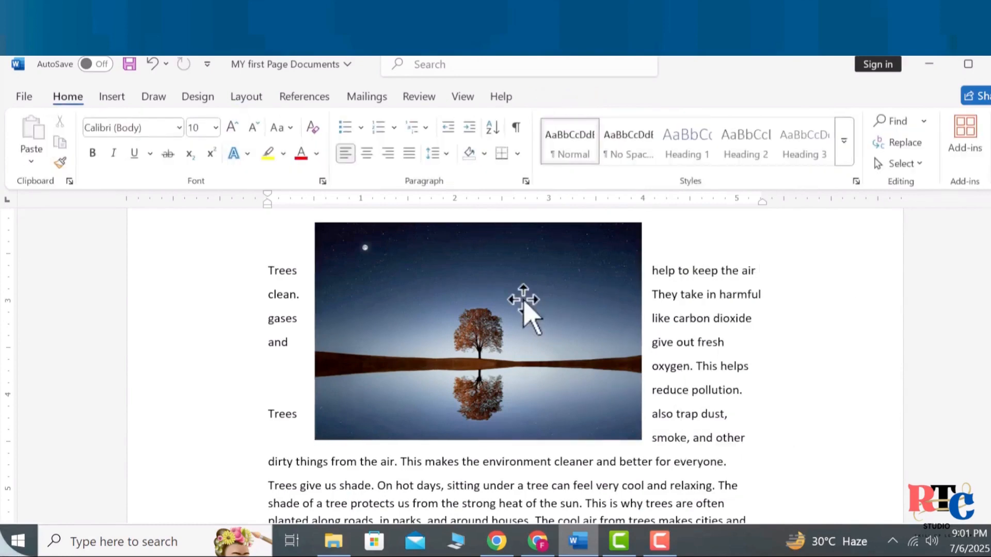
Shrink the tree picture further to about 1.23" high by 1.84" wide, keeping its upper right corner in place.
left_click(374, 260)
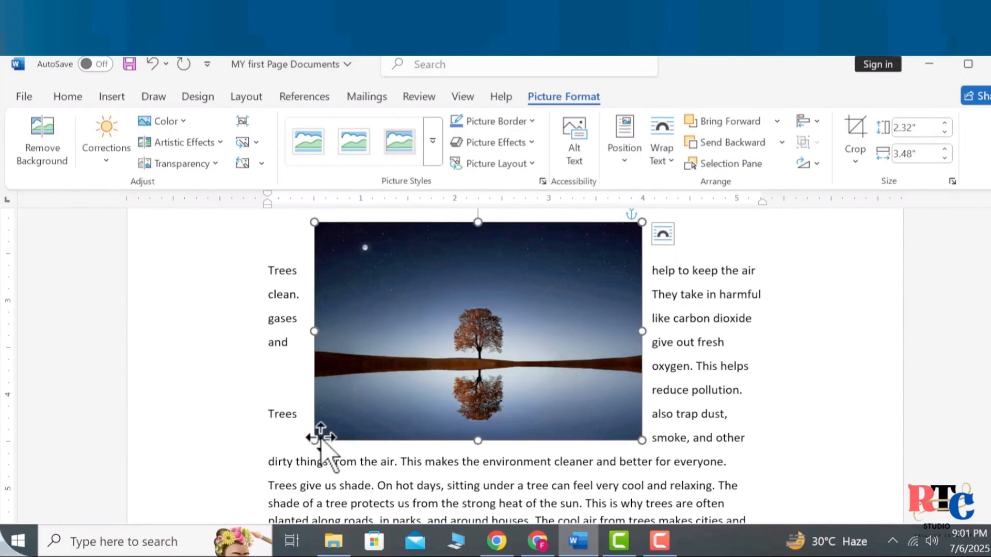
left_click_drag(314, 438, 321, 435)
left_click_drag(341, 403, 469, 329)
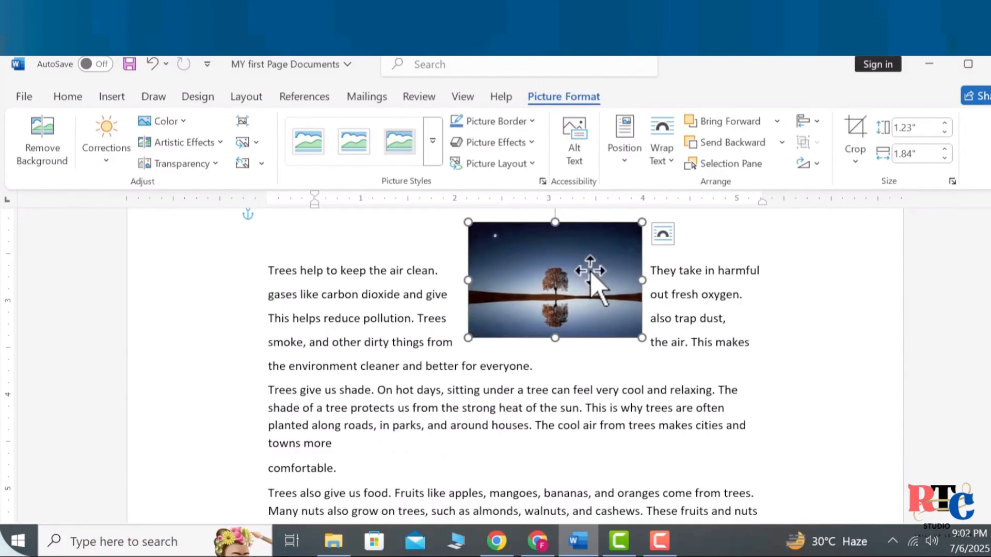
Move the picture to the right side of the "Trees help to keep the air clean" paragraph, deselect it to check the layout, and reselect it.
left_click_drag(592, 277, 690, 301)
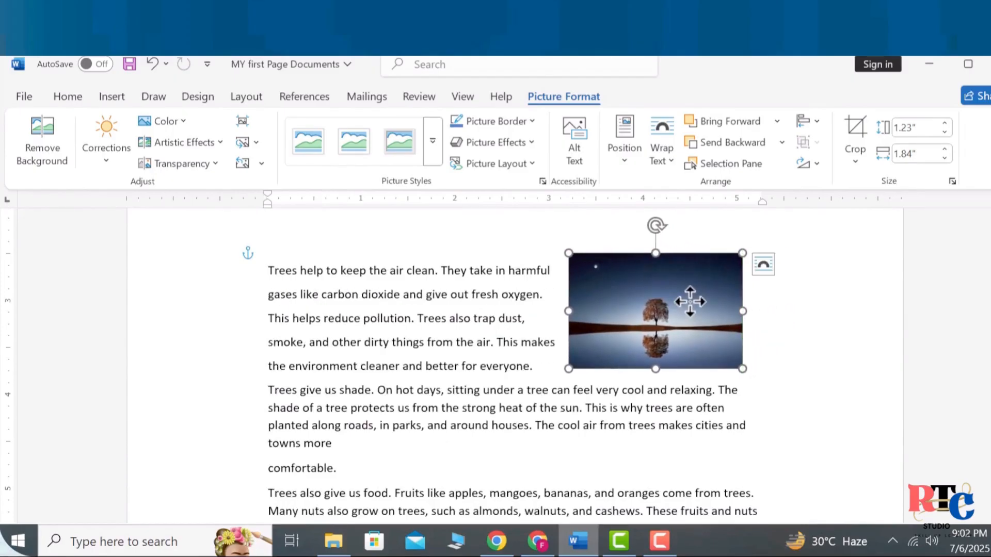
left_click(923, 289)
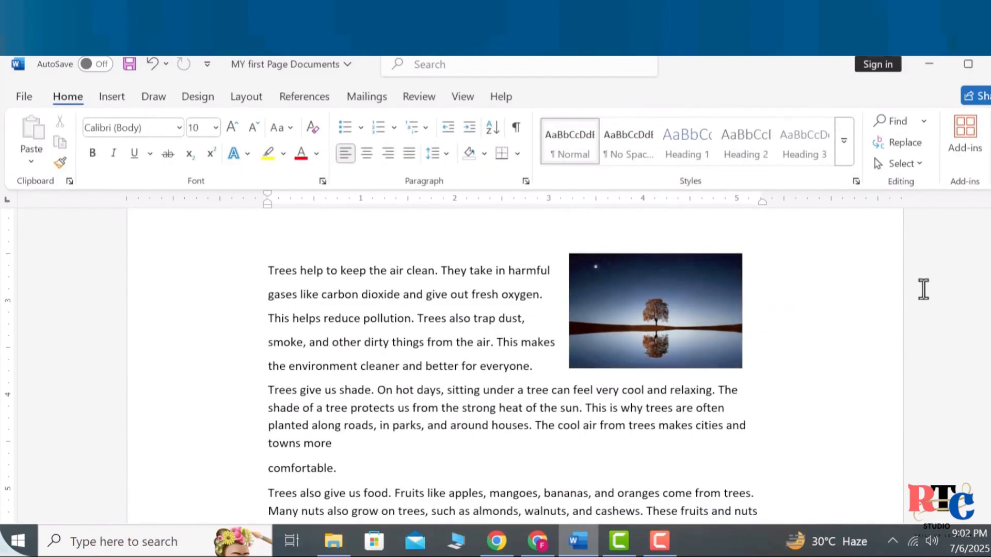
mouse_move(989, 359)
left_mouse_down()
mouse_move(989, 299)
mouse_move(989, 399)
mouse_move(989, 364)
left_mouse_up()
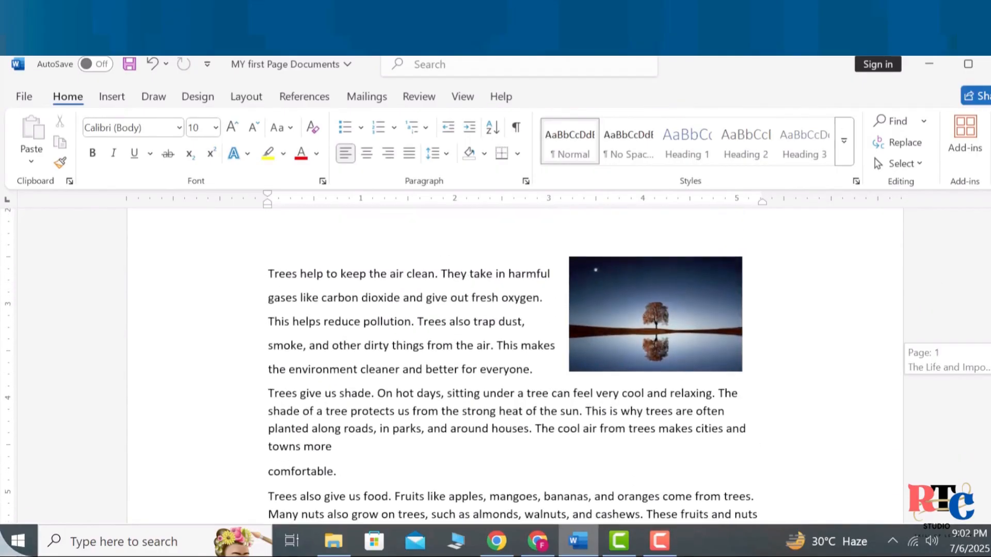
left_click(637, 336)
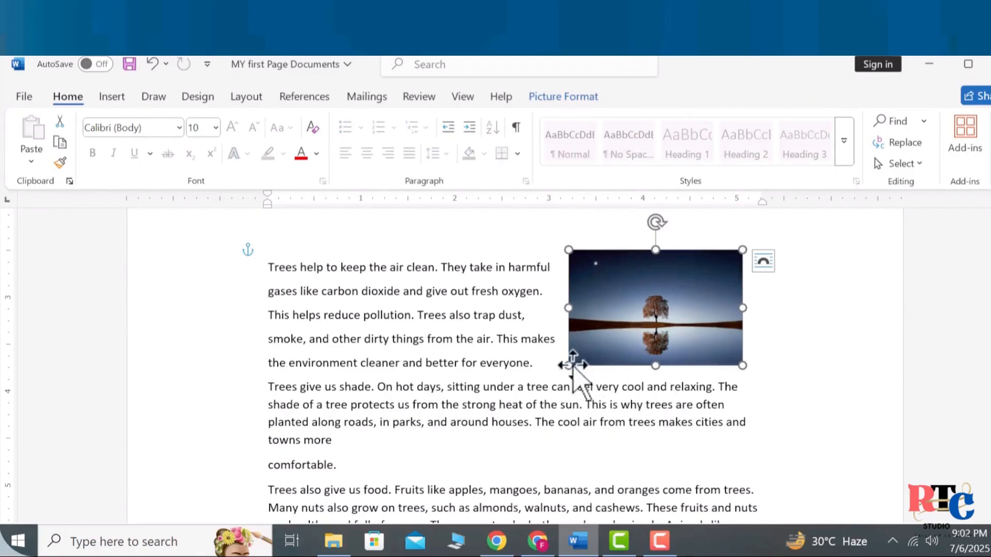
Enlarge the tree picture from its lower left corner to about 2.7" wide by 1.8" high, then deselect it.
left_click_drag(568, 365, 485, 419)
left_click(864, 343)
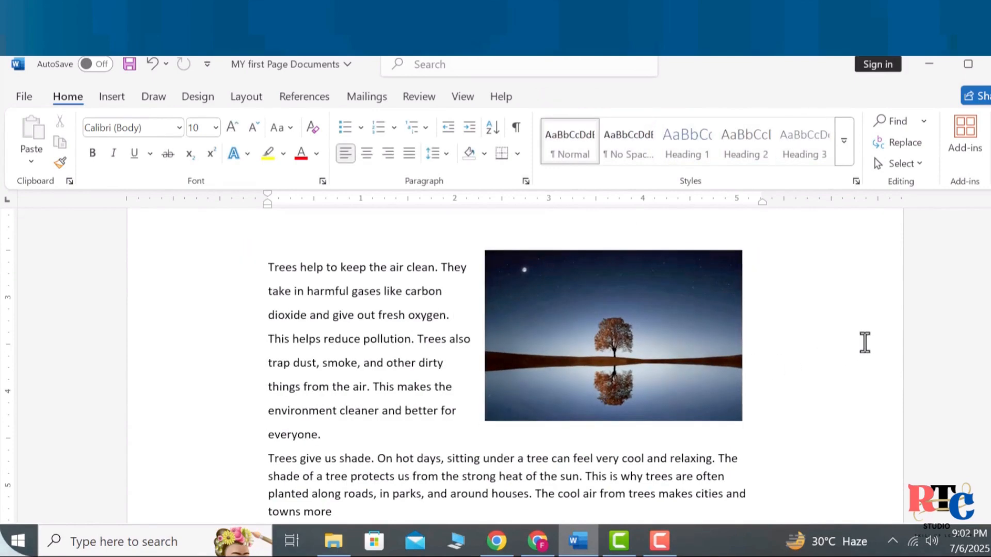
left_click(962, 312)
mouse_move(989, 361)
left_mouse_down()
mouse_move(989, 338)
mouse_move(989, 377)
left_mouse_up()
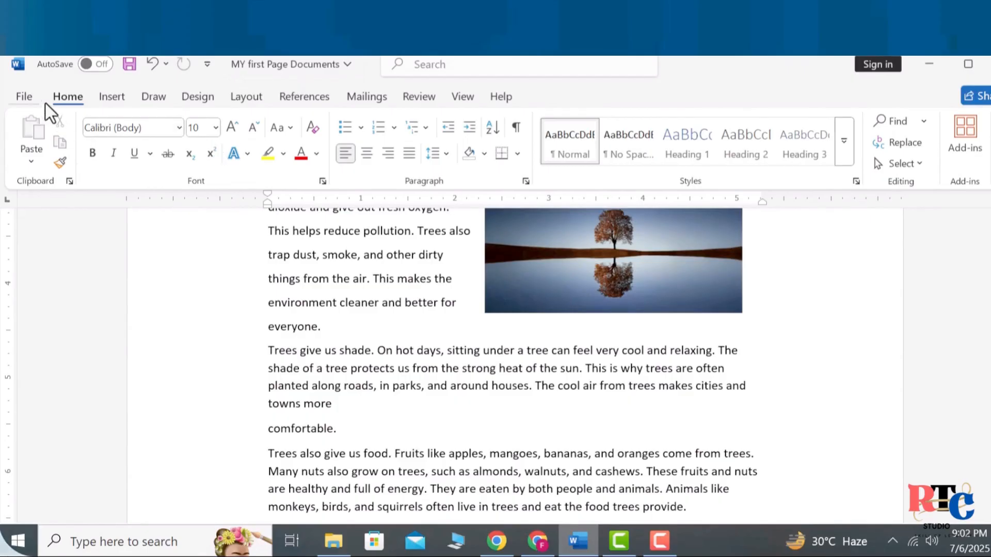
Open the SmartArt graphic chooser and look through its List, Process, Hierarchy, Relationship, Matrix and Pyramid layouts.
left_click(112, 98)
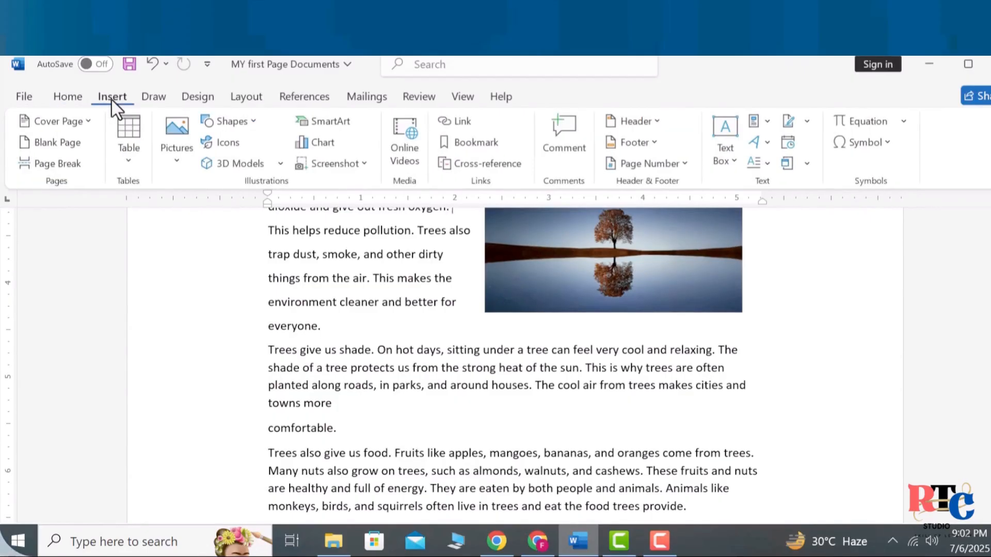
left_click(318, 122)
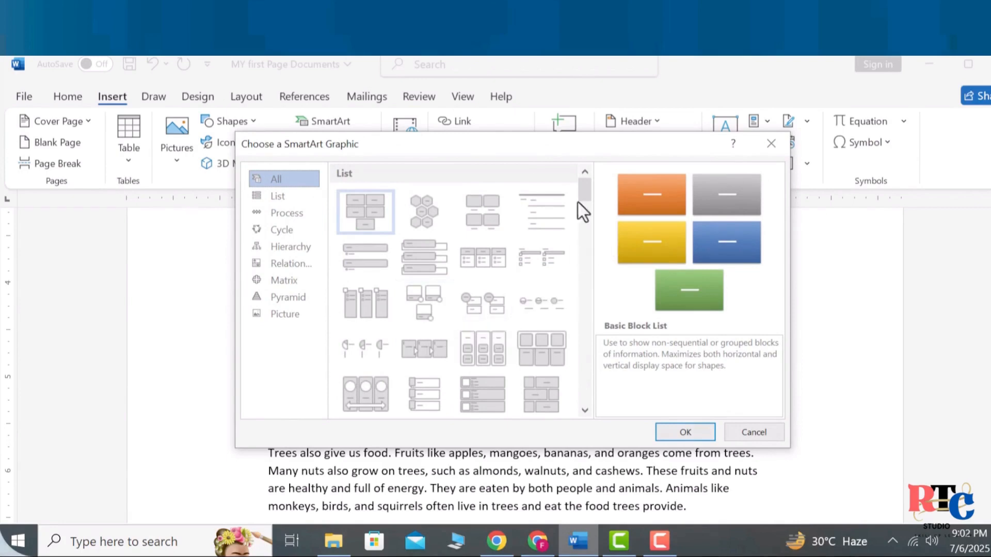
mouse_move(581, 184)
left_mouse_down()
mouse_move(584, 273)
mouse_move(589, 179)
left_mouse_up()
left_click(274, 203)
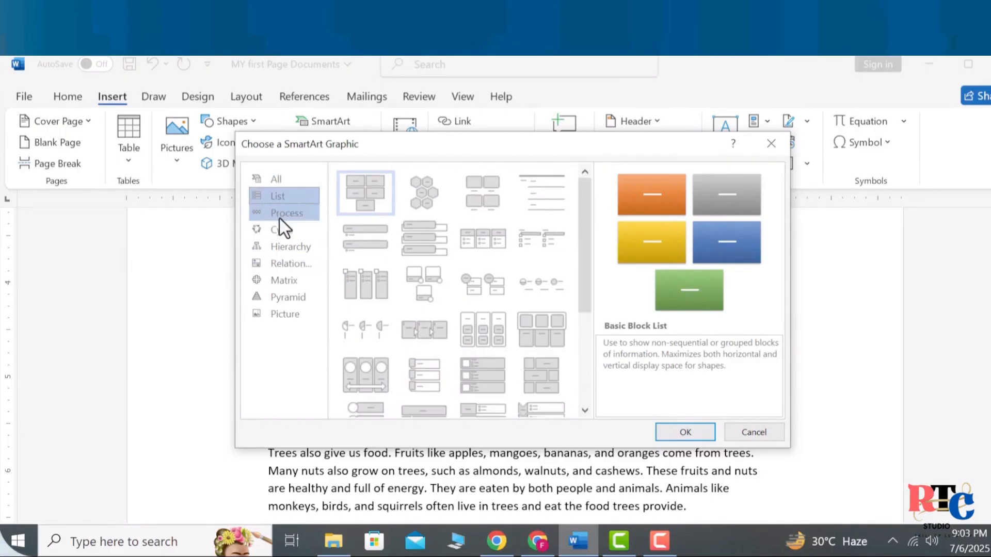
left_click(280, 218)
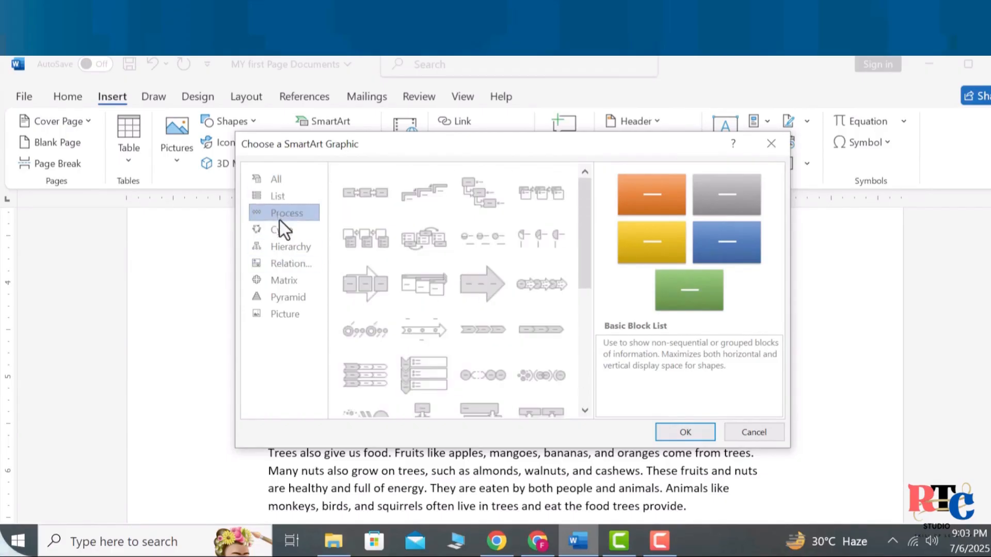
left_click(282, 253)
left_click(279, 264)
left_click(280, 279)
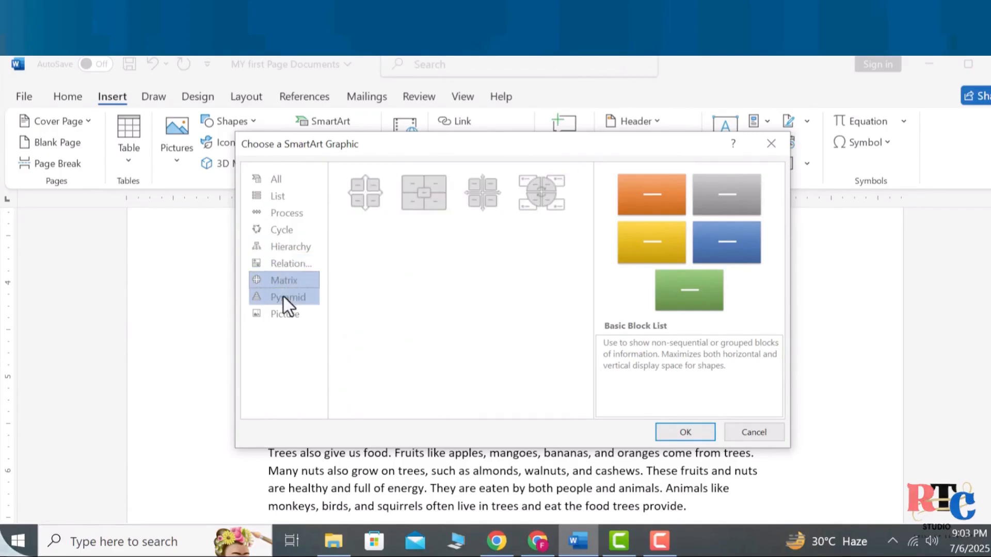
left_click(283, 297)
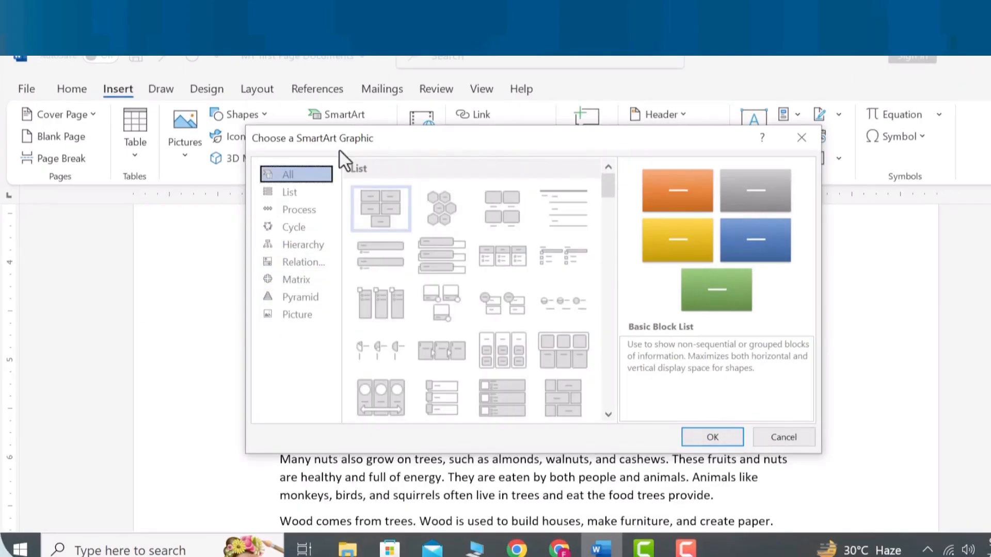
Insert a Vertical Bullet List SmartArt graphic from the List category.
left_click(282, 196)
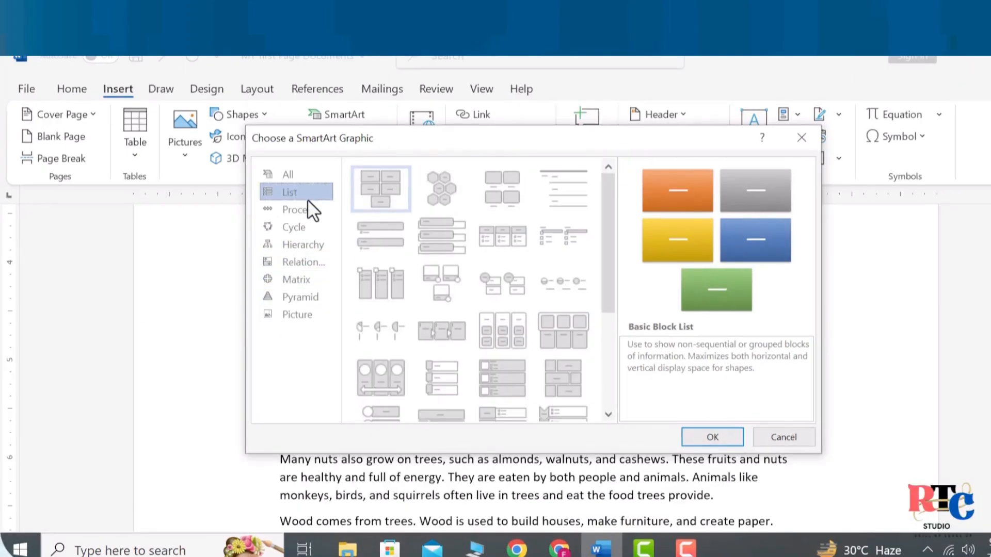
left_click(384, 227)
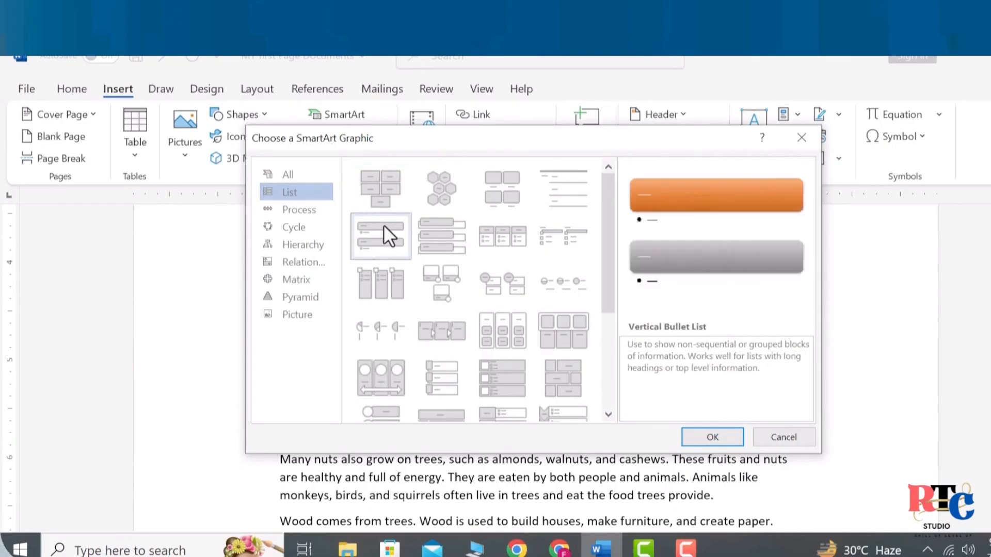
left_click(726, 443)
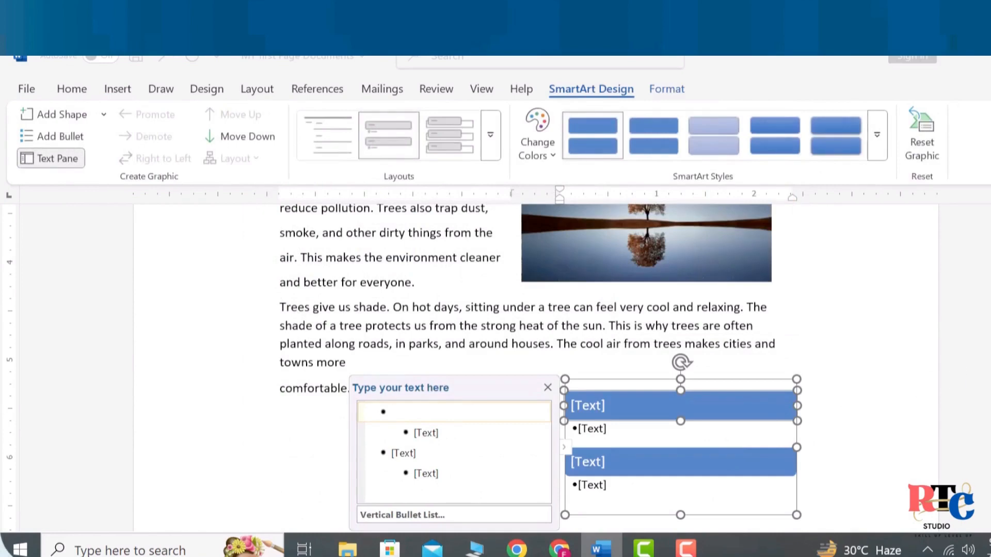
Enter "Tree Gives Oxygen" as the first heading of the SmartArt graphic.
scroll(495, 361, "down", 3)
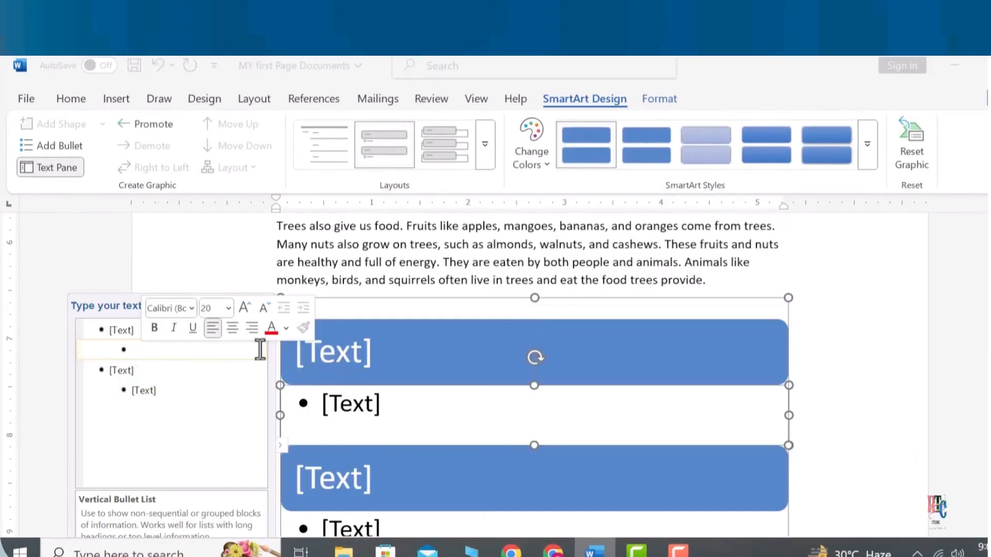
left_click(331, 404)
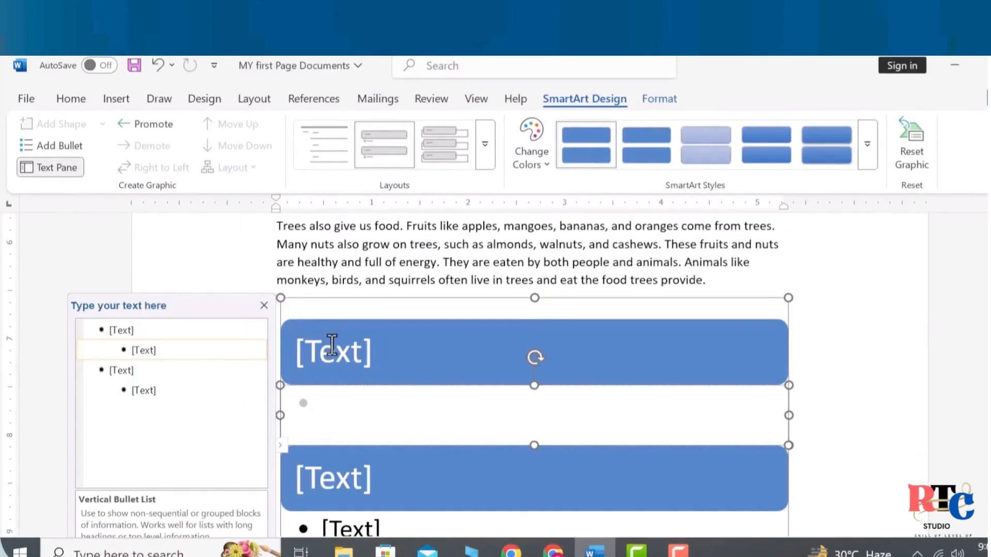
left_click(331, 344)
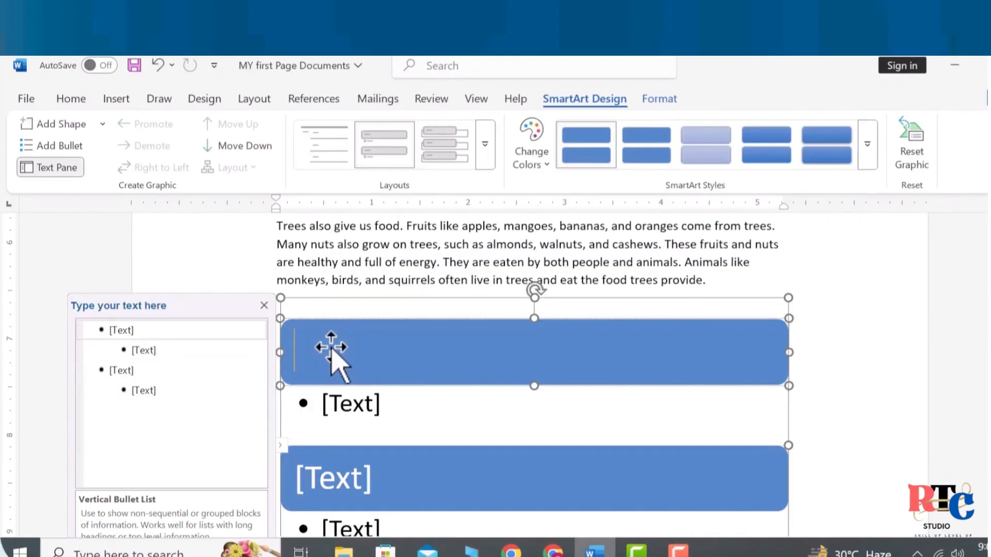
type("Tree ")
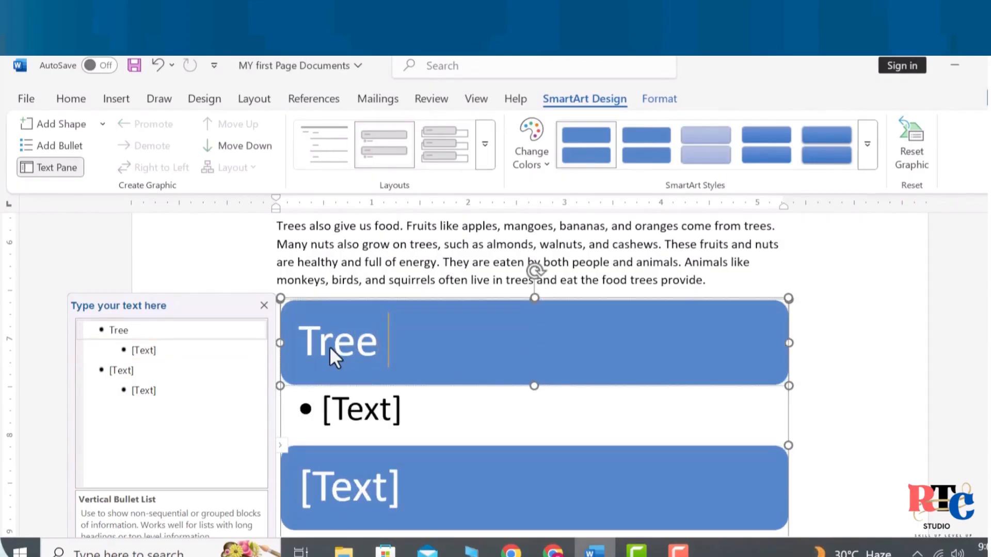
type("Gives ")
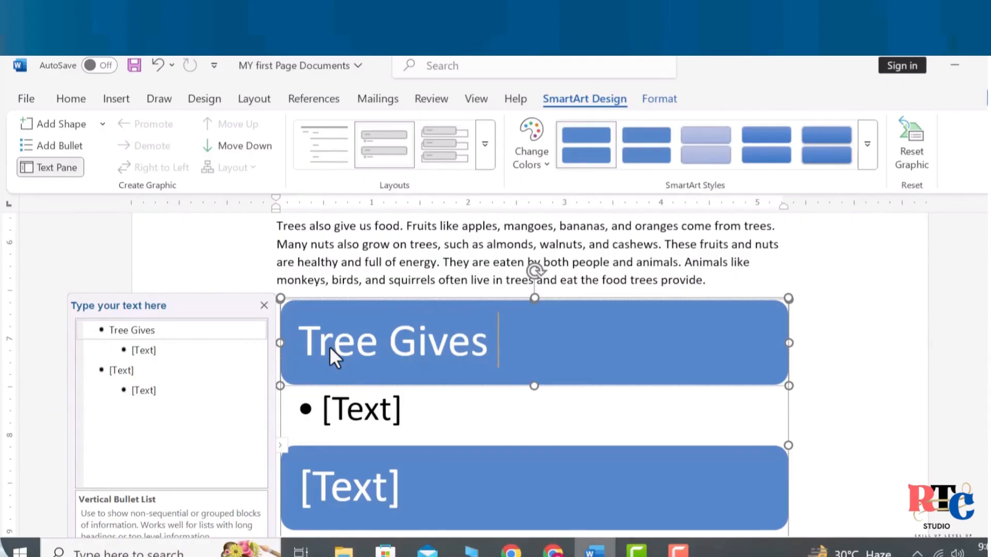
type("Oxygen")
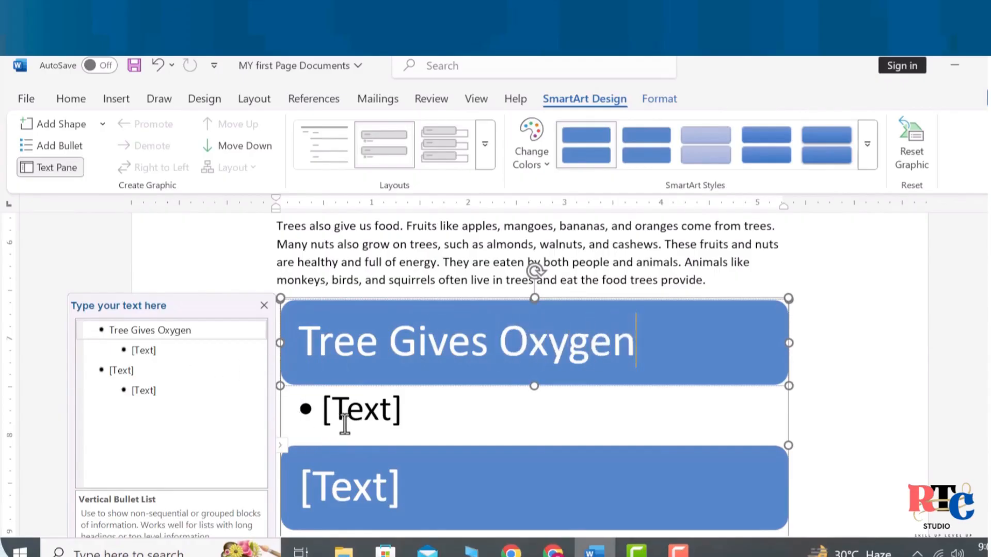
Enter "Tree Gives Shades" as the bullet under the SmartArt graphic's first heading.
left_click(345, 424)
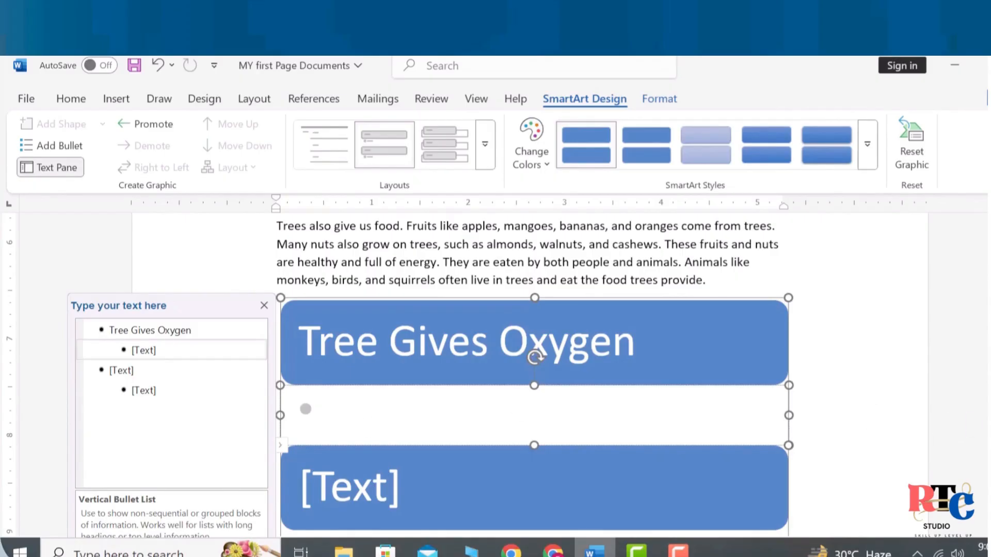
scroll(722, 381, "down", 3)
scroll(721, 381, "up", 2)
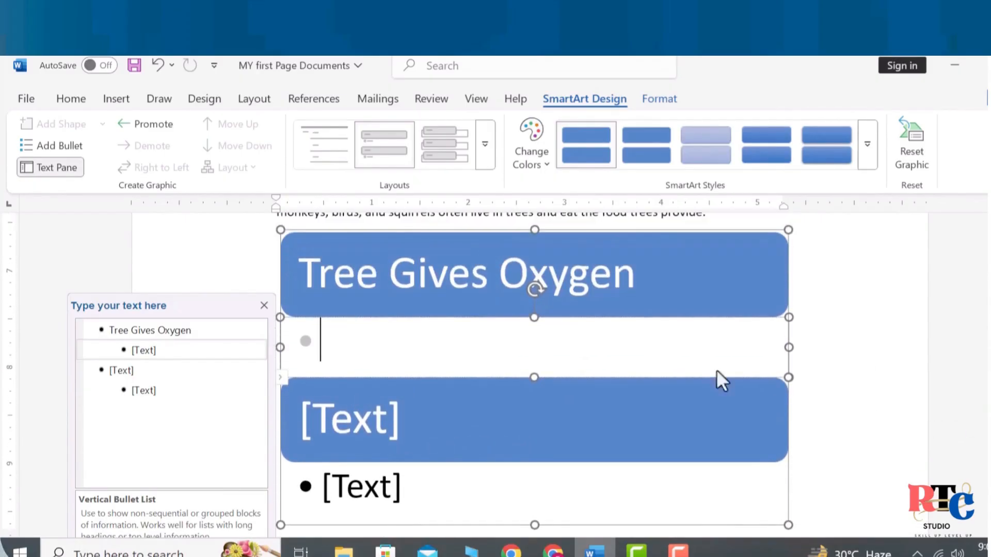
type("Tree F")
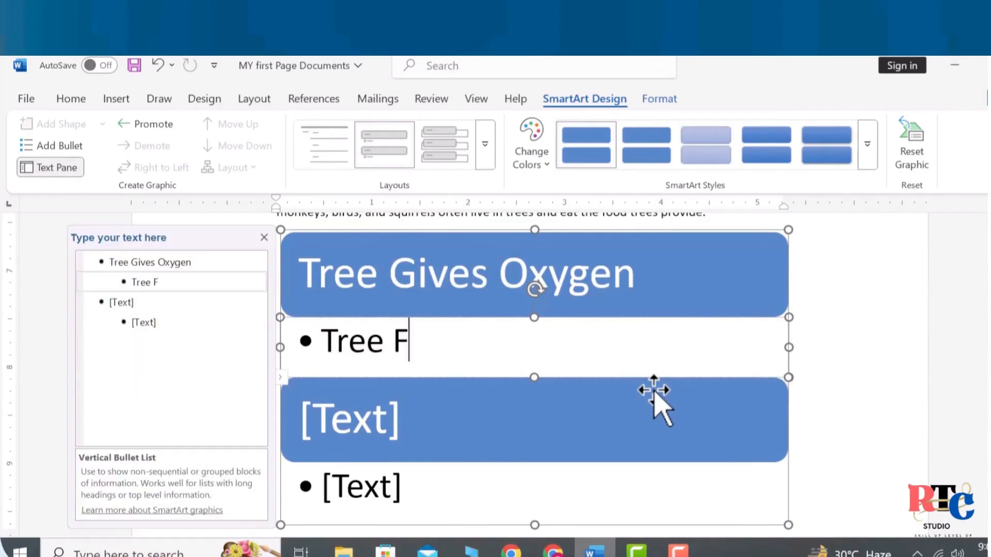
key("BackSpace")
type("Gives")
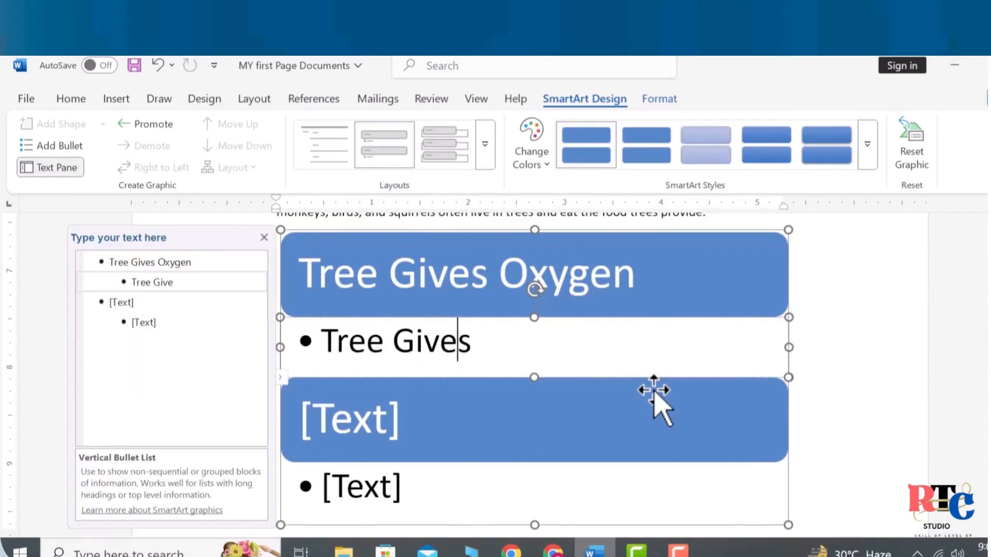
type(" Shades")
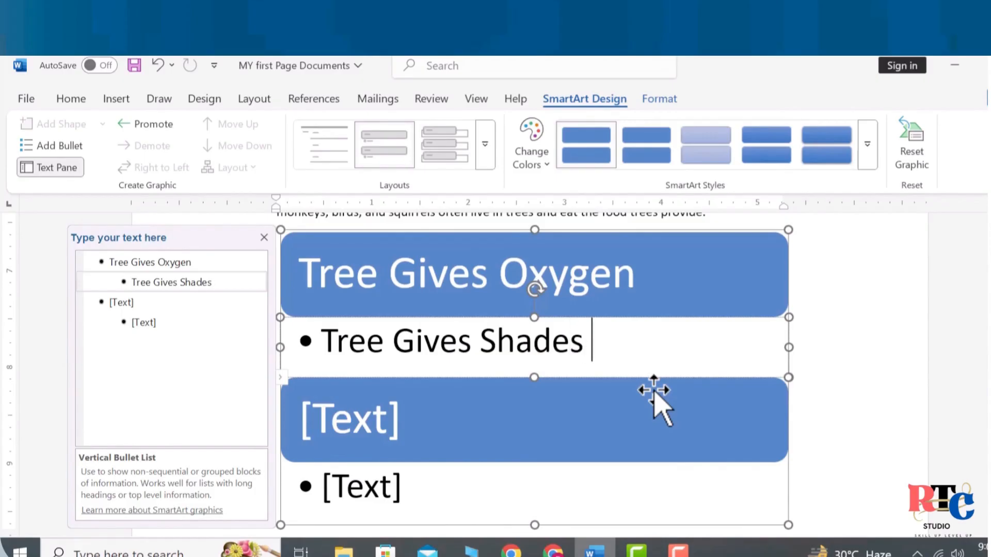
Enter "Tree Gives Fruits" as the second heading of the SmartArt graphic.
left_click(355, 419)
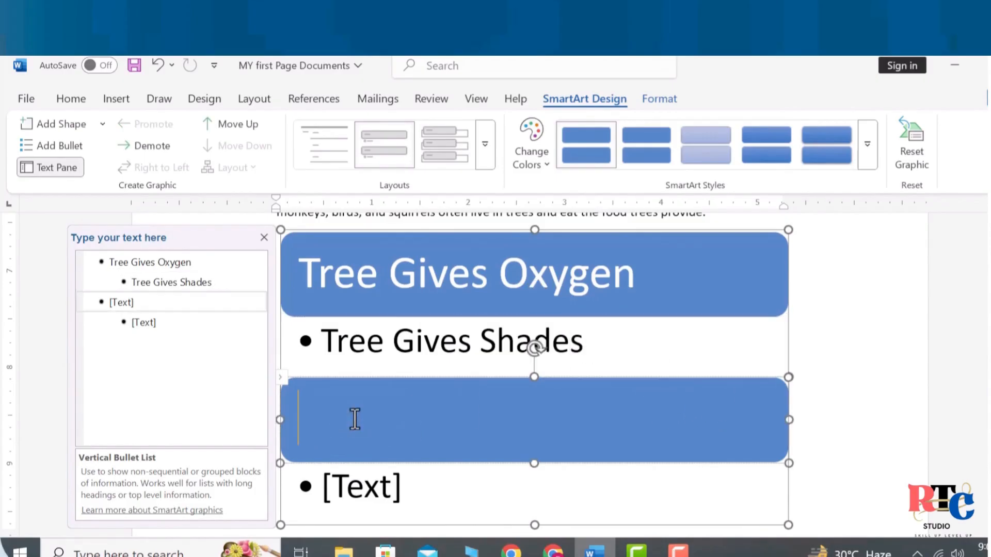
type("Tree")
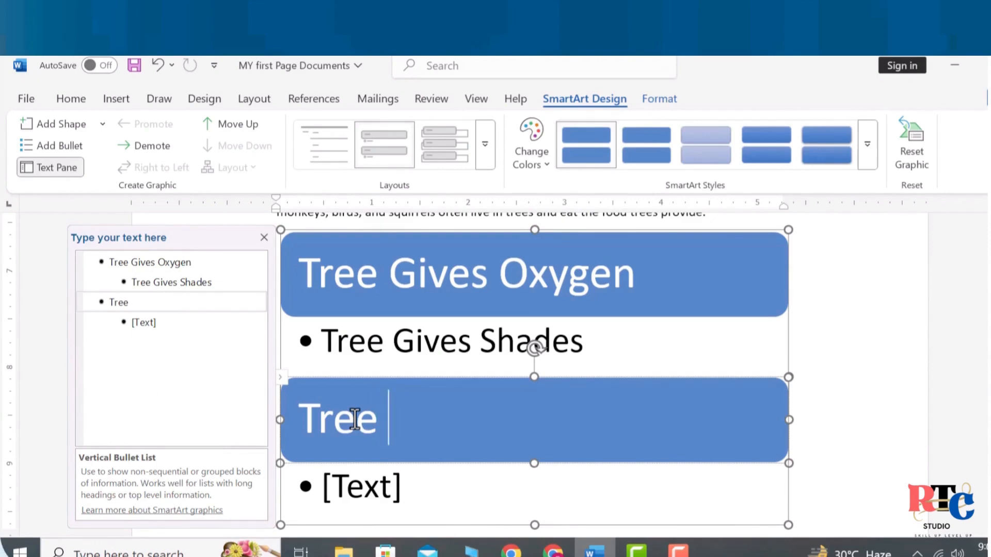
type(" G")
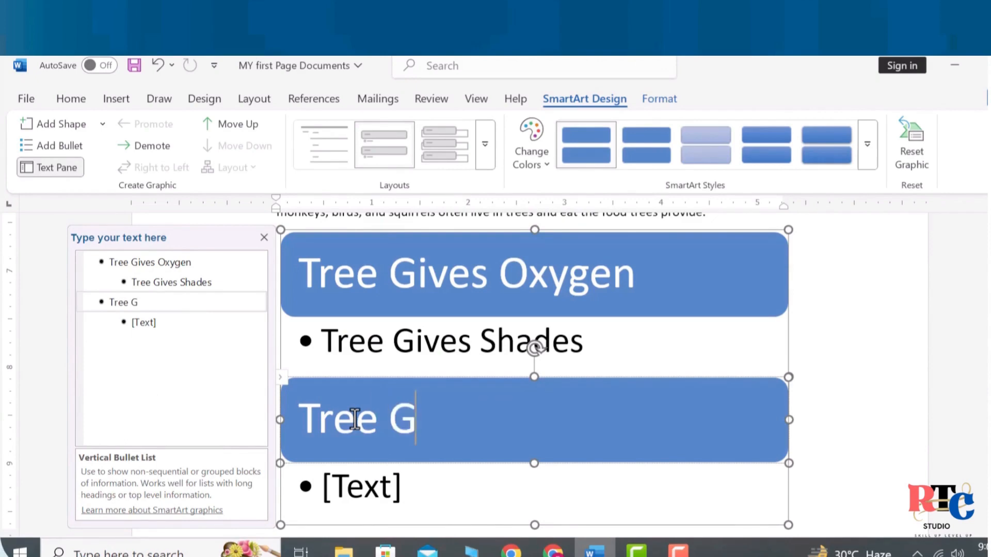
type("ives Fruts")
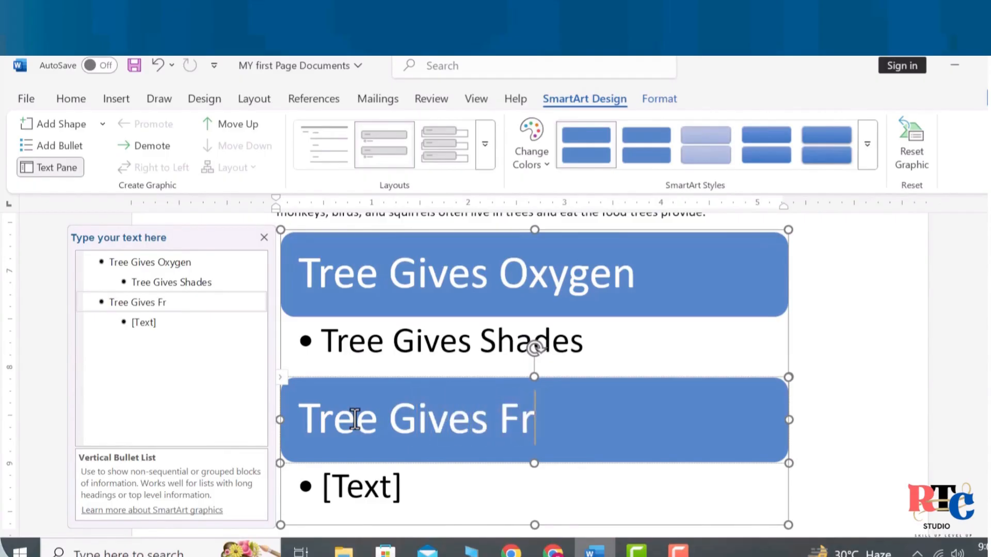
key("BackSpace")
key("BackSpace")
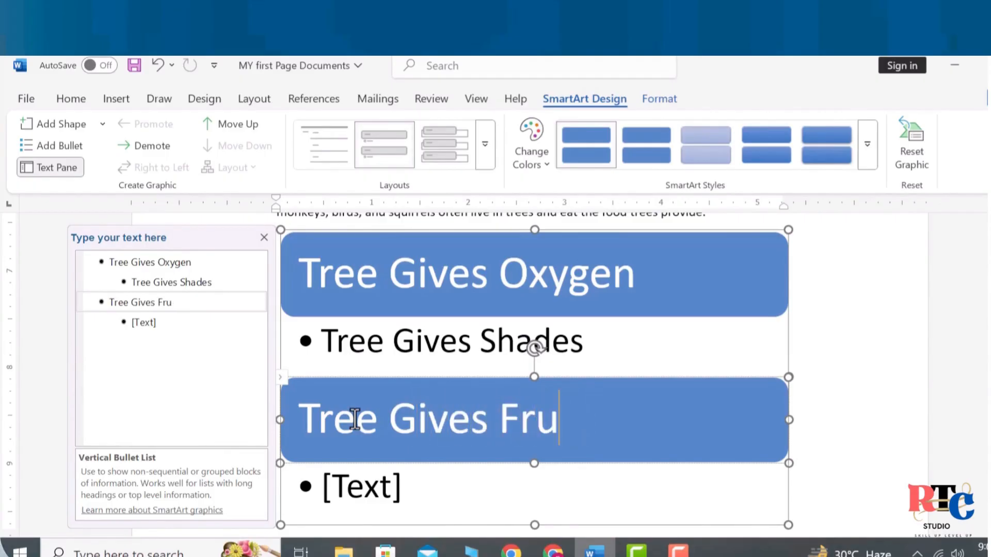
key("BackSpace")
type("uits")
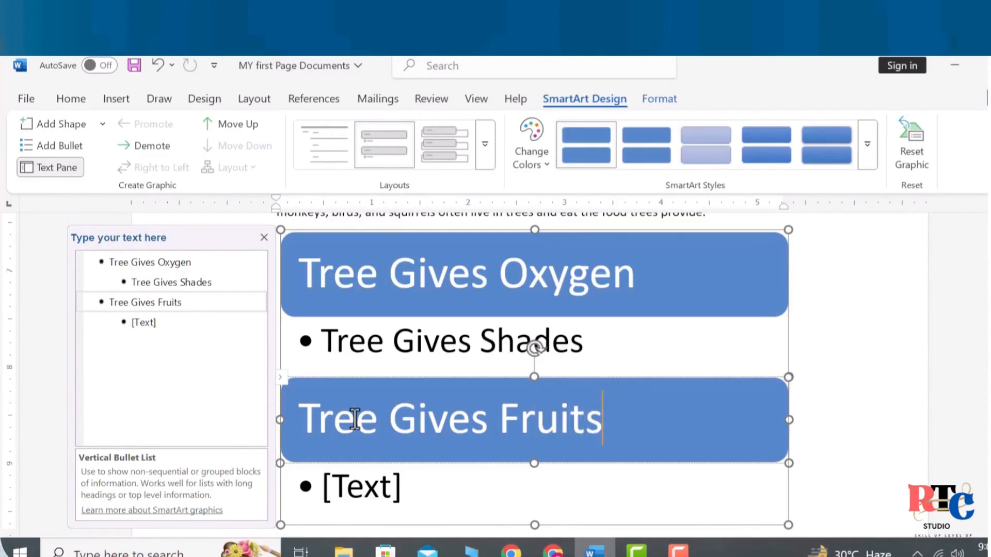
Enter "Tree Gives Vegatables" as the bullet under the SmartArt graphic's second heading.
left_click(357, 486)
type("Tre")
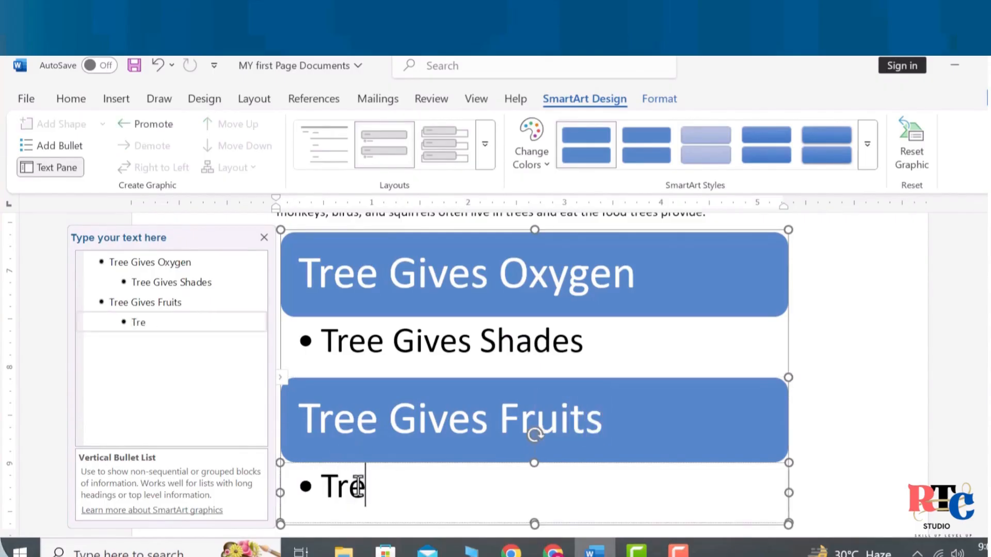
type("e Gives ")
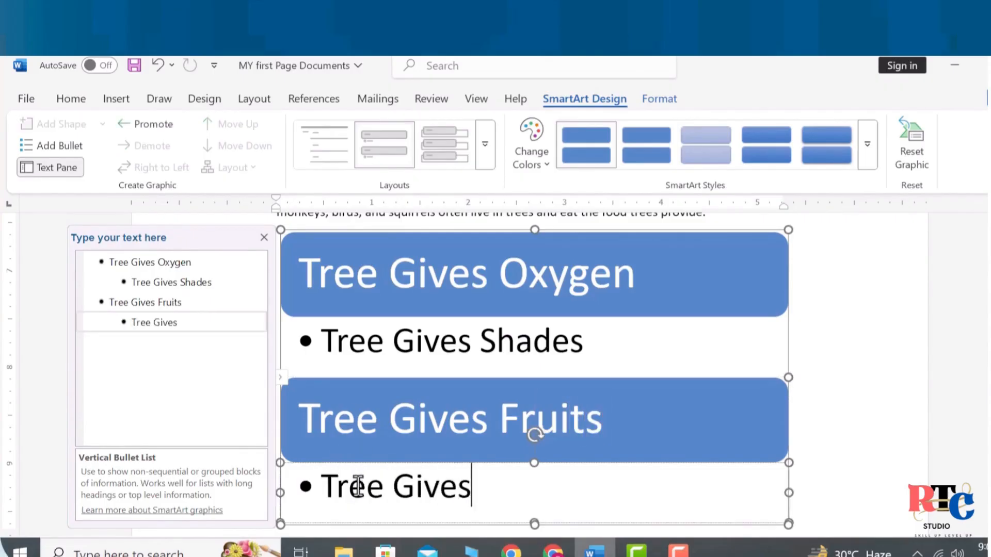
type("Vegatb")
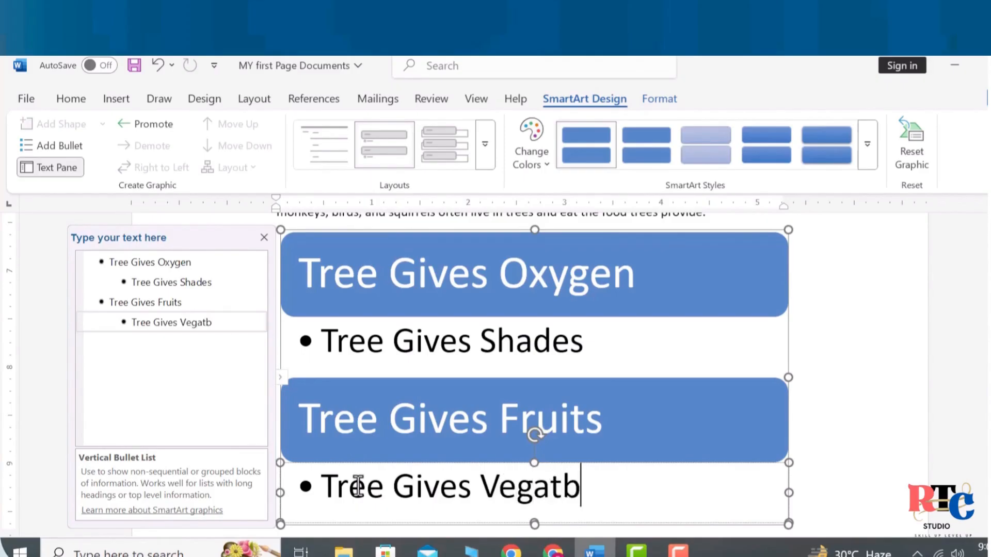
key("BackSpace")
type("ables")
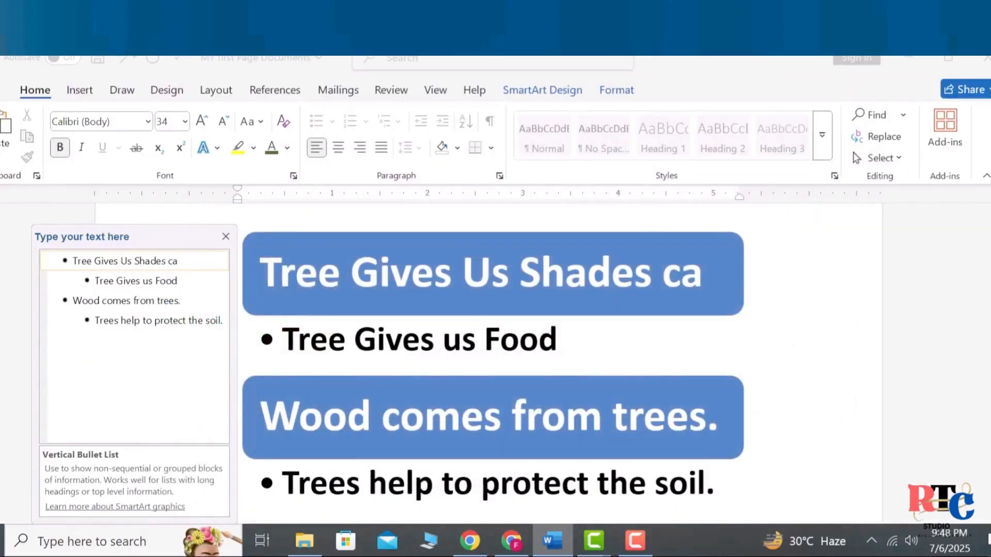
Add a blank shape before the "Tree Gives Us Shades ca" heading in the SmartArt graphic.
left_click(327, 239)
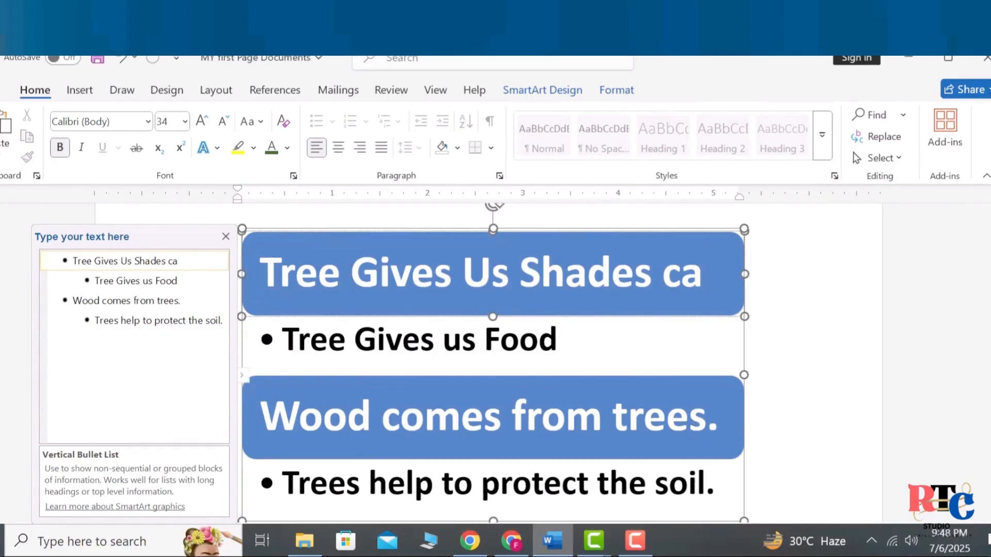
scroll(602, 248, "down", 3)
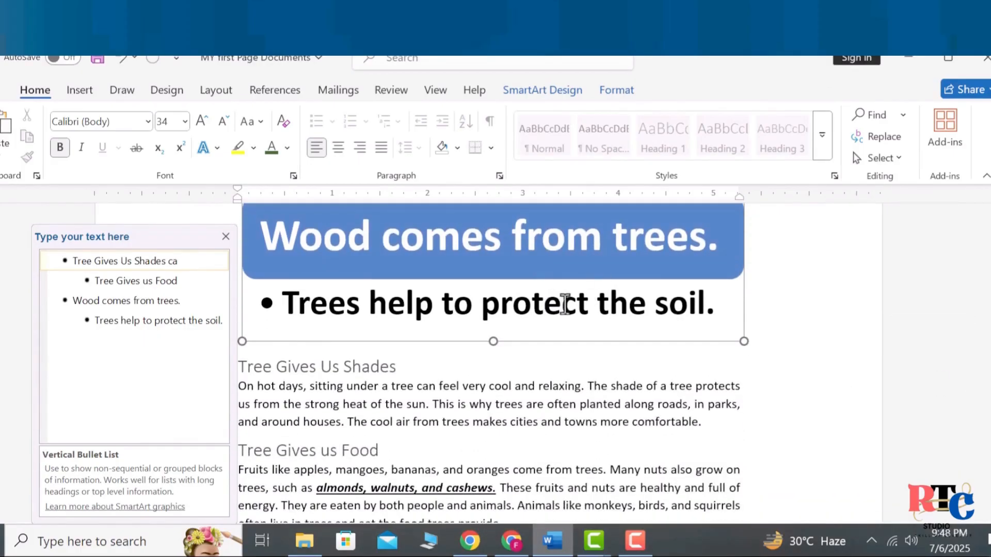
scroll(557, 314, "up", 4)
left_click(524, 308)
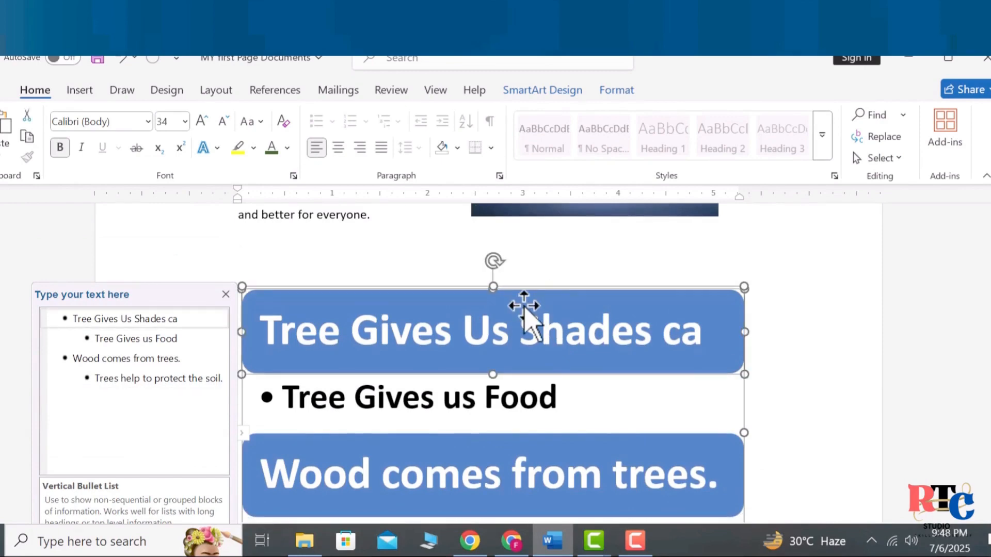
right_click(523, 309)
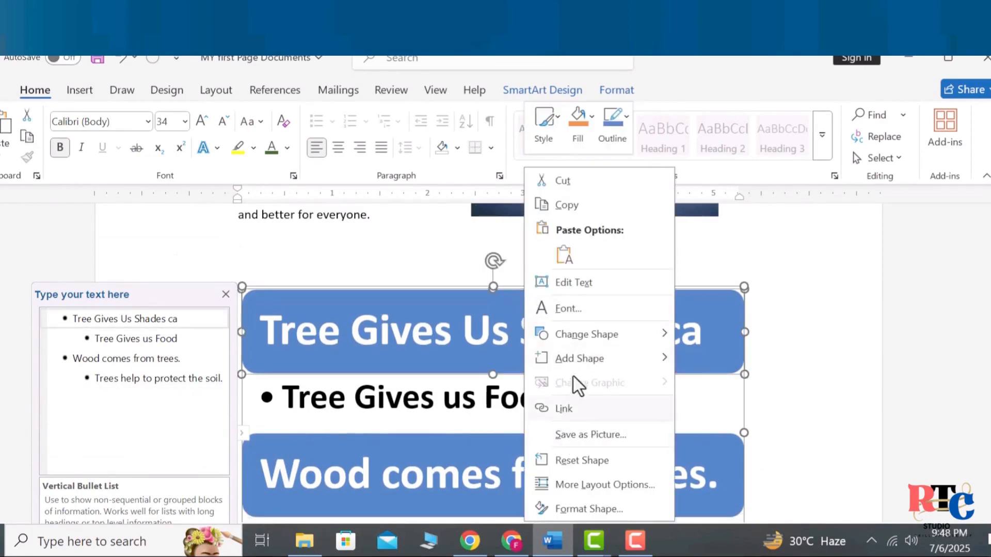
mouse_move(578, 356)
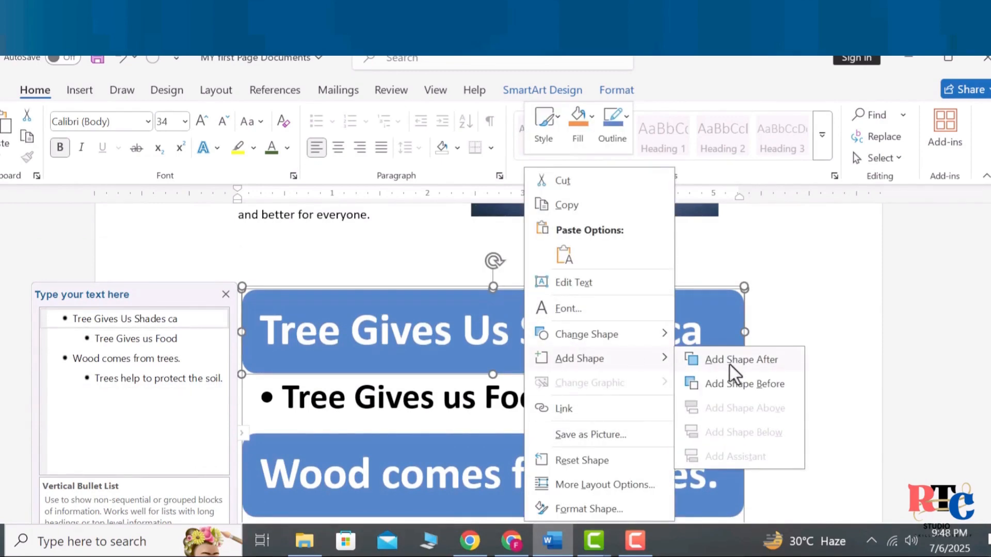
left_click(741, 384)
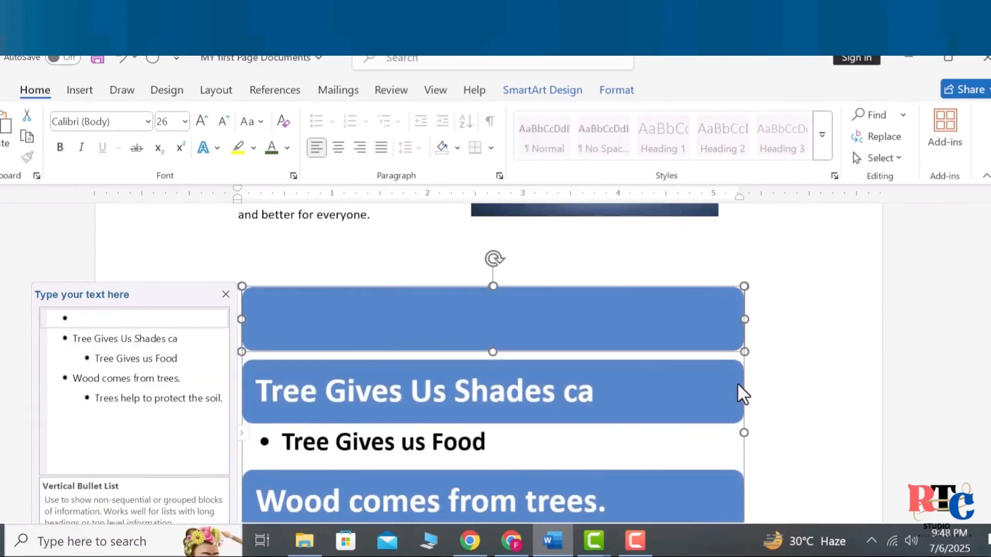
Add another blank shape after the empty first heading of the SmartArt graphic.
right_click(623, 322)
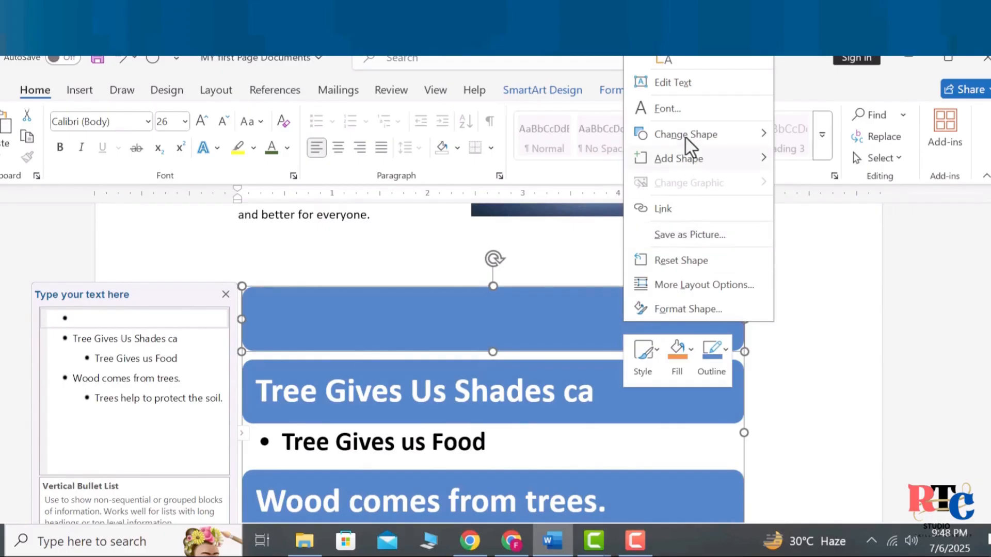
mouse_move(683, 170)
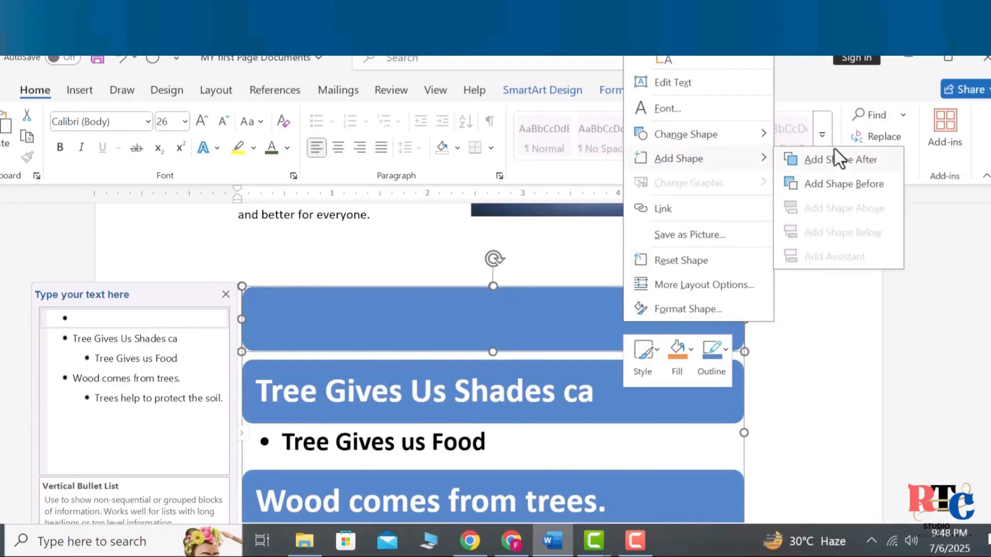
left_click(832, 163)
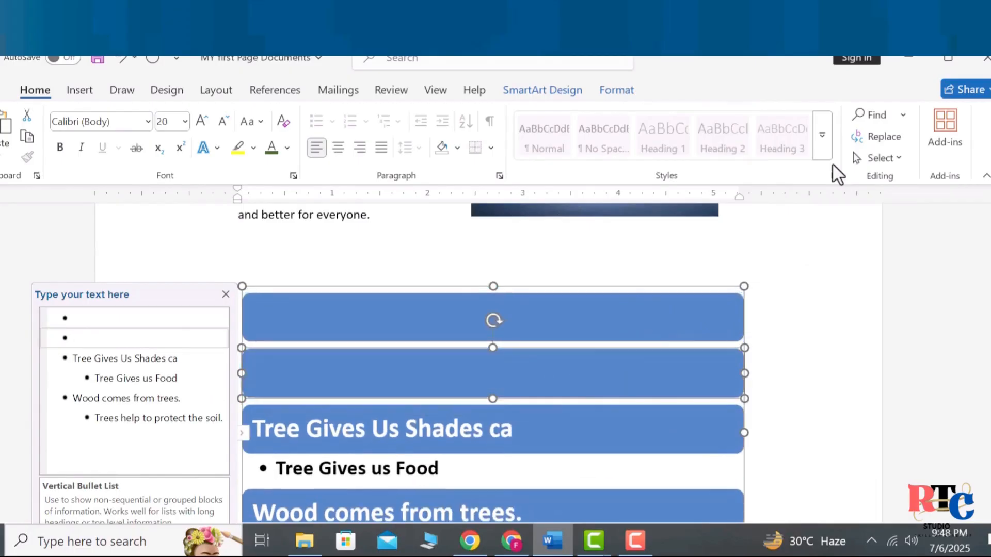
Change the topmost blank SmartArt heading to the plain rectangle from the Flowchart shapes.
left_click(650, 327)
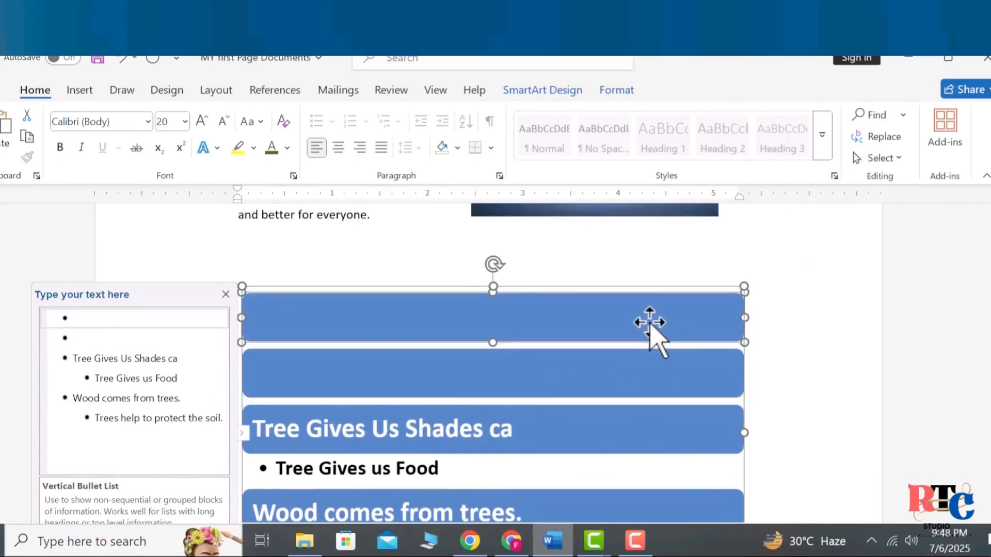
right_click(579, 473)
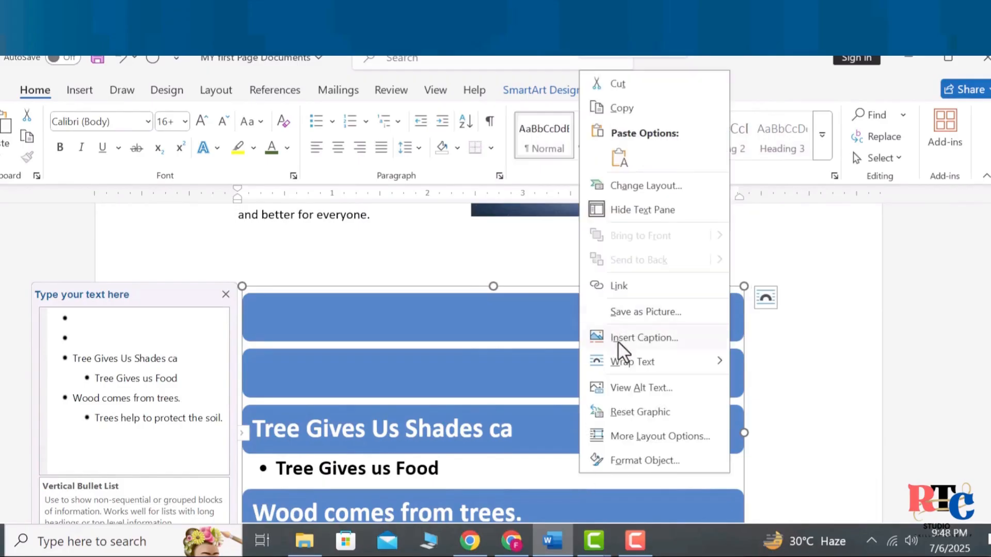
left_click(524, 408)
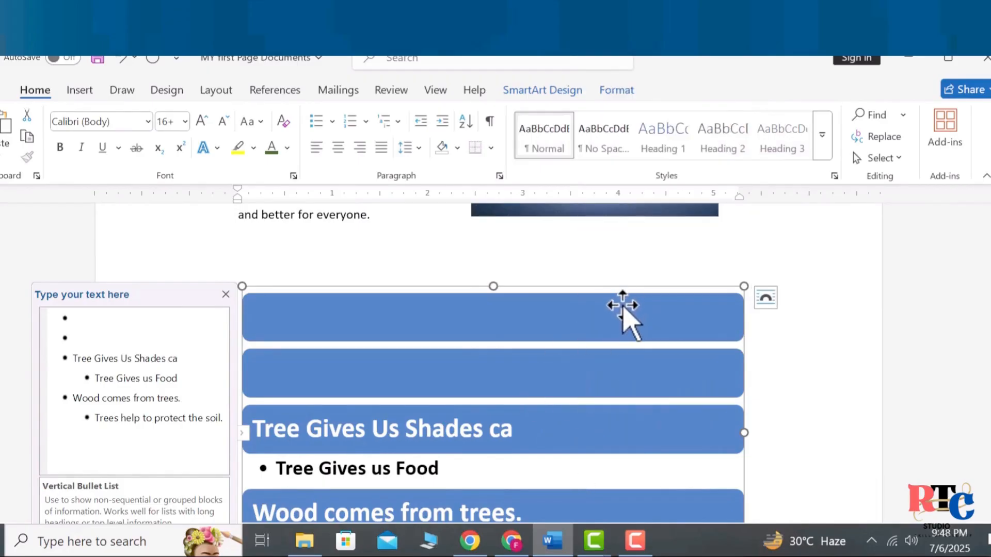
left_click(623, 317)
right_click(623, 317)
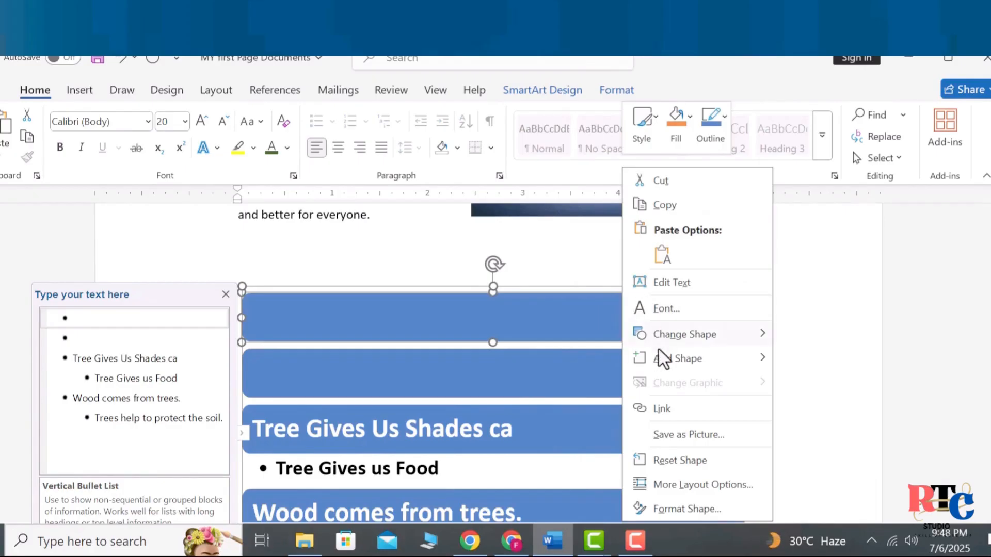
mouse_move(658, 359)
mouse_move(677, 336)
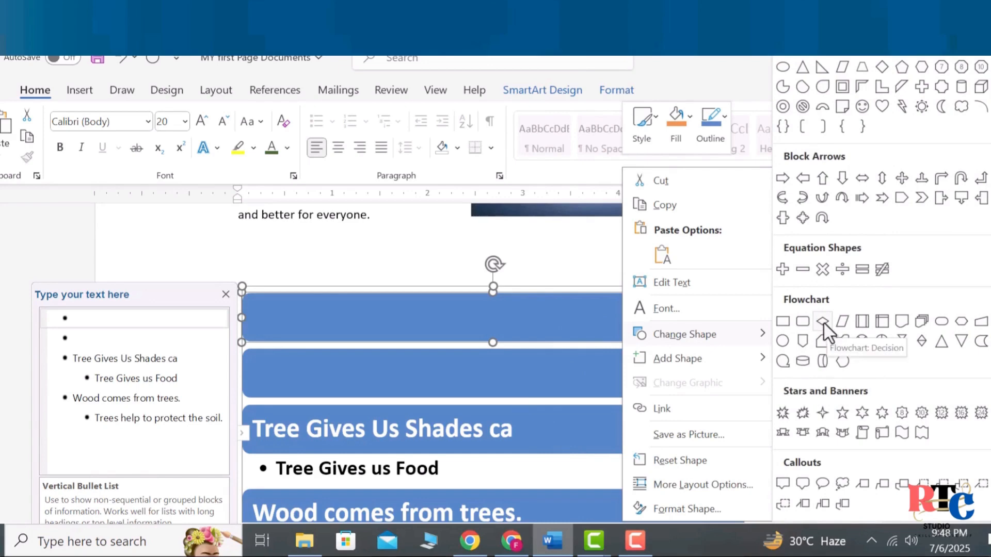
left_click(784, 323)
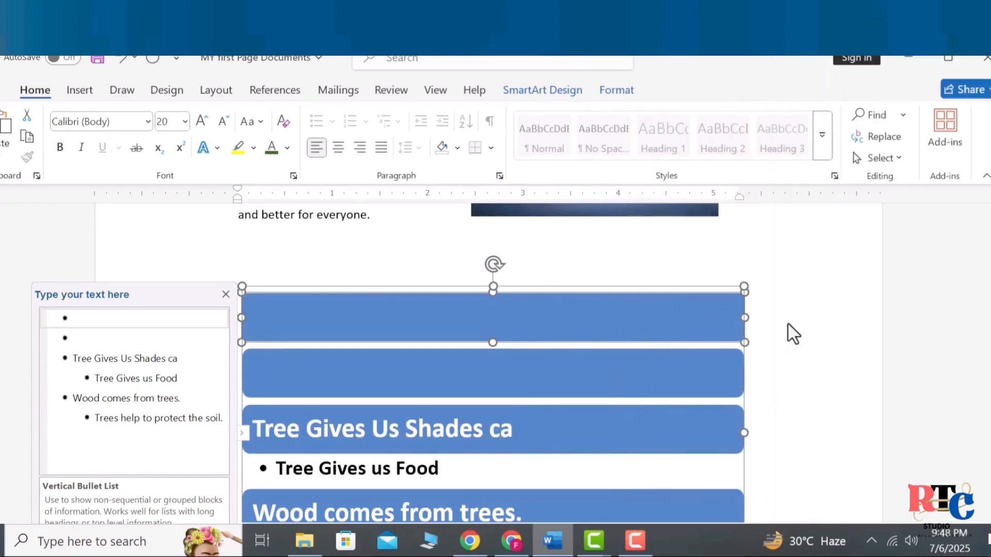
left_click(787, 323)
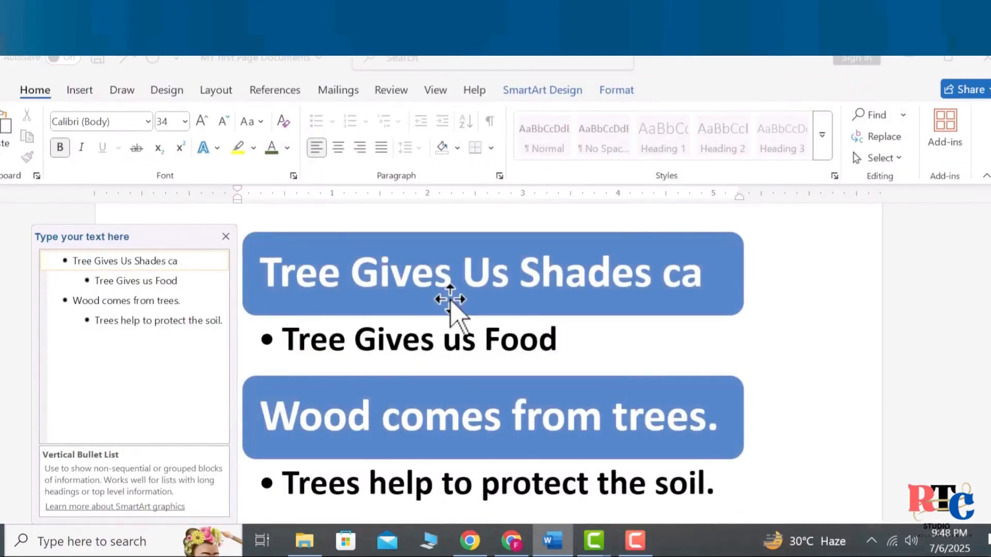
Apply the glossy 3-D SmartArt style with dark outlines to the "Tree Gives Oxygen" graphic.
left_click(328, 241)
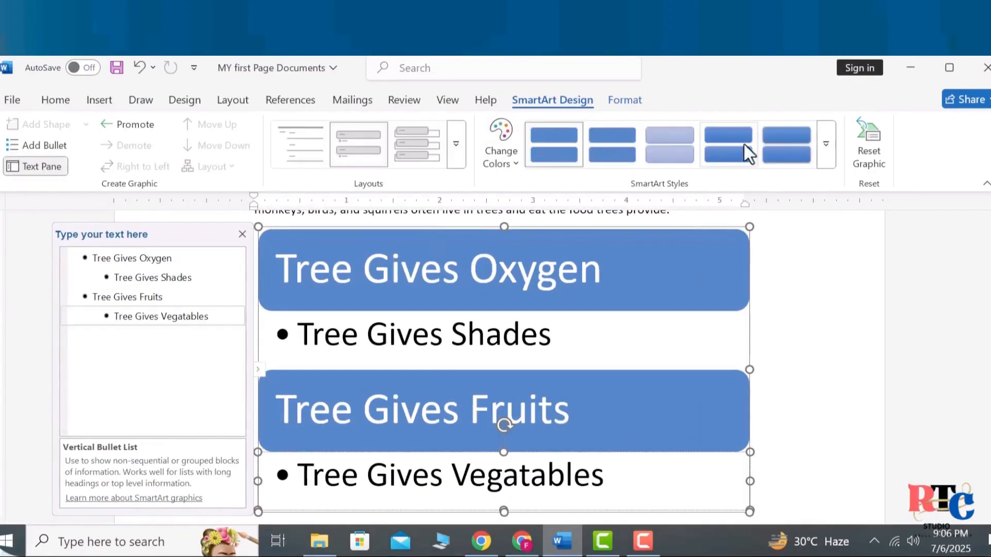
left_click(826, 144)
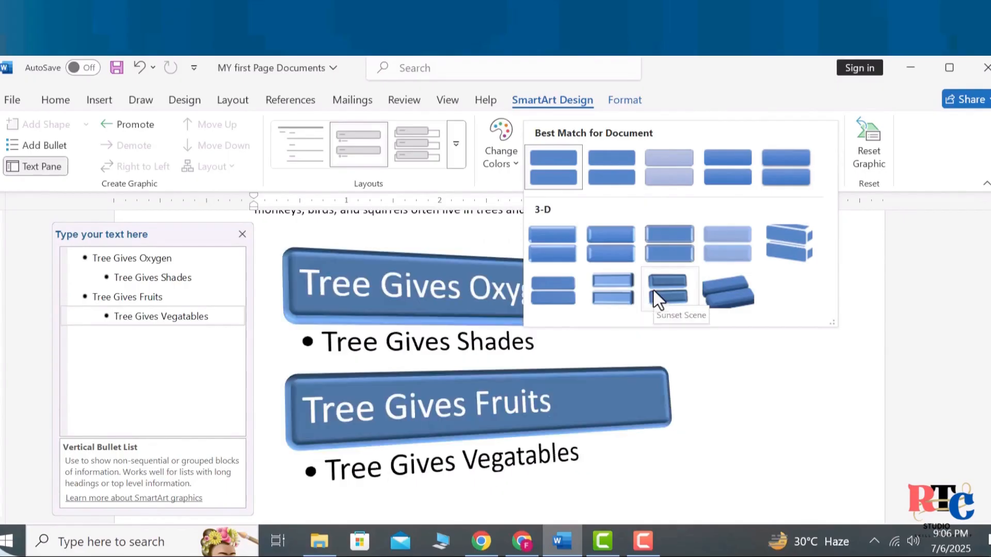
left_click(652, 252)
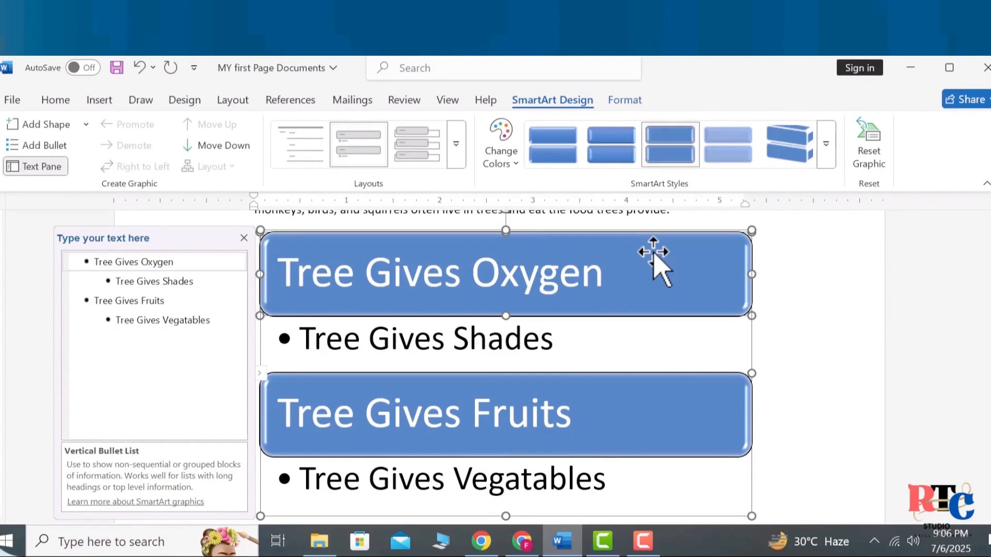
Recolor the SmartArt graphic with the Colorful variation that runs from yellow through green to blue.
left_click(506, 170)
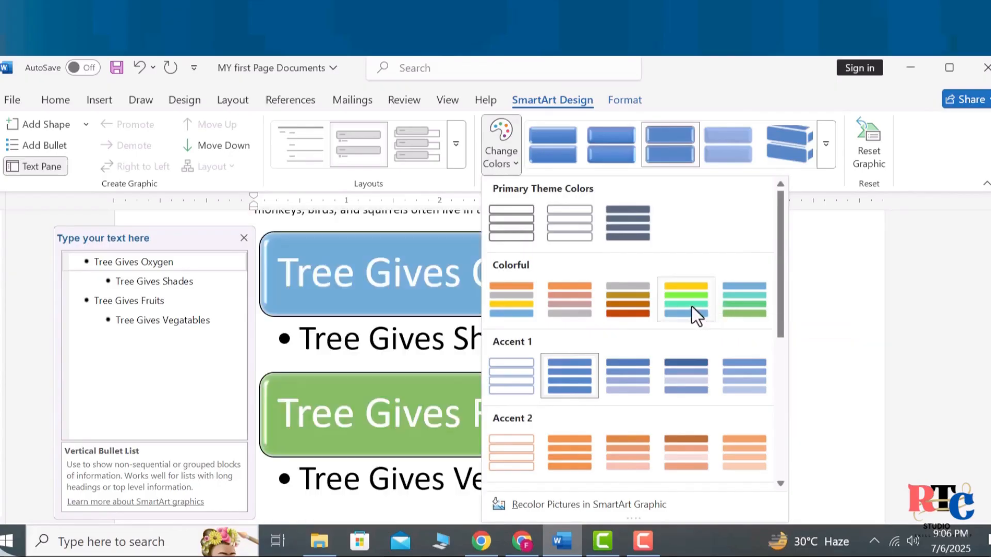
key("Escape")
left_click(787, 314)
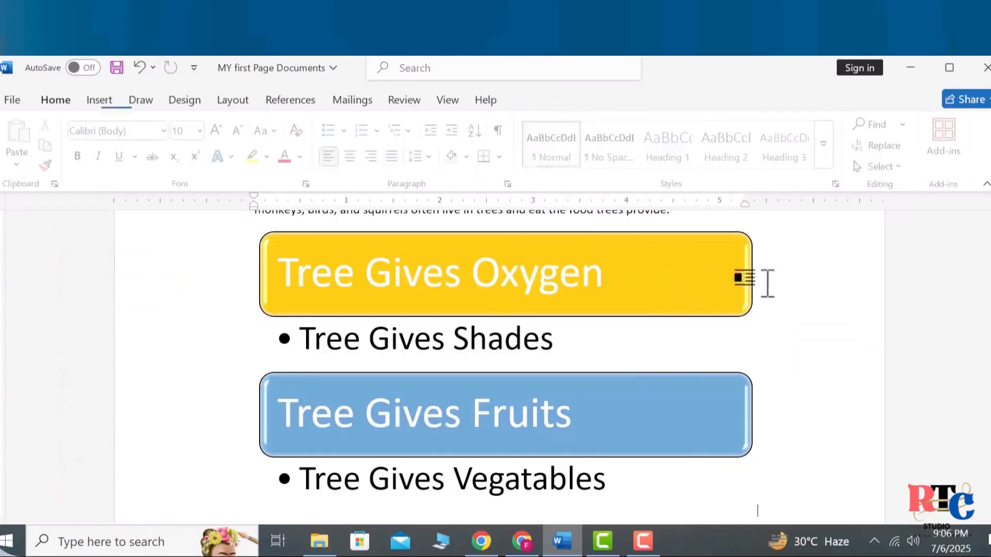
Shrink the SmartArt graphic to about 4.7 inches wide and give it tight text wrapping.
left_click(678, 276)
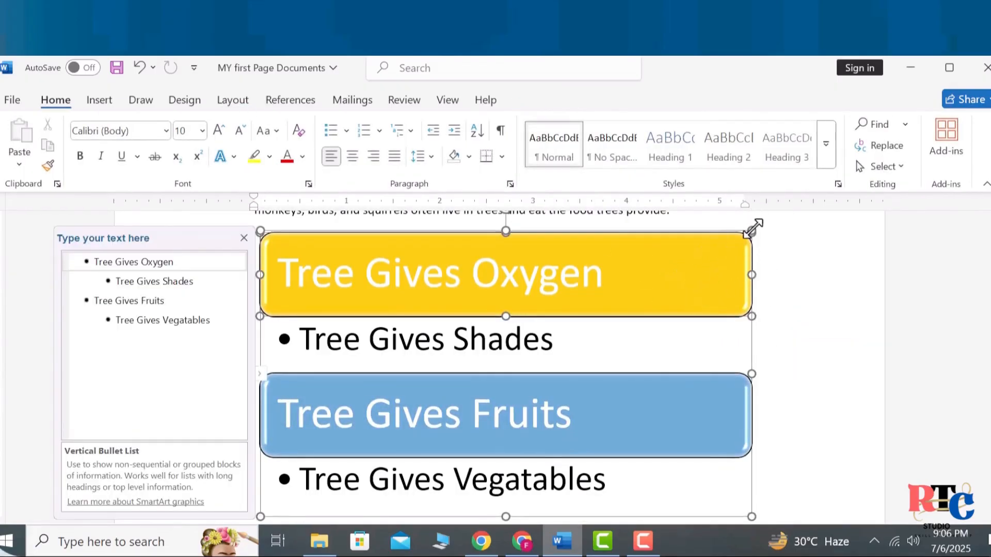
left_click_drag(752, 232, 695, 273)
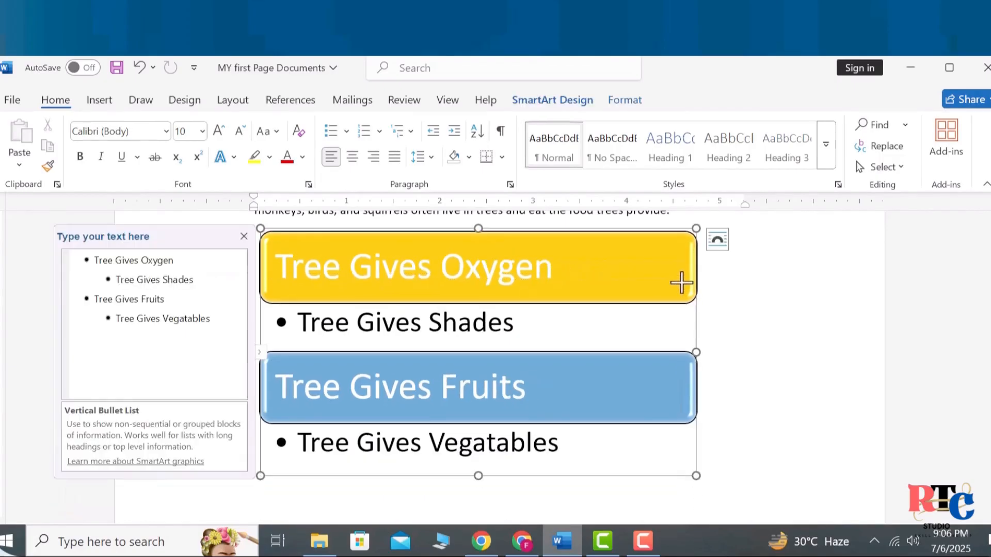
left_click(717, 240)
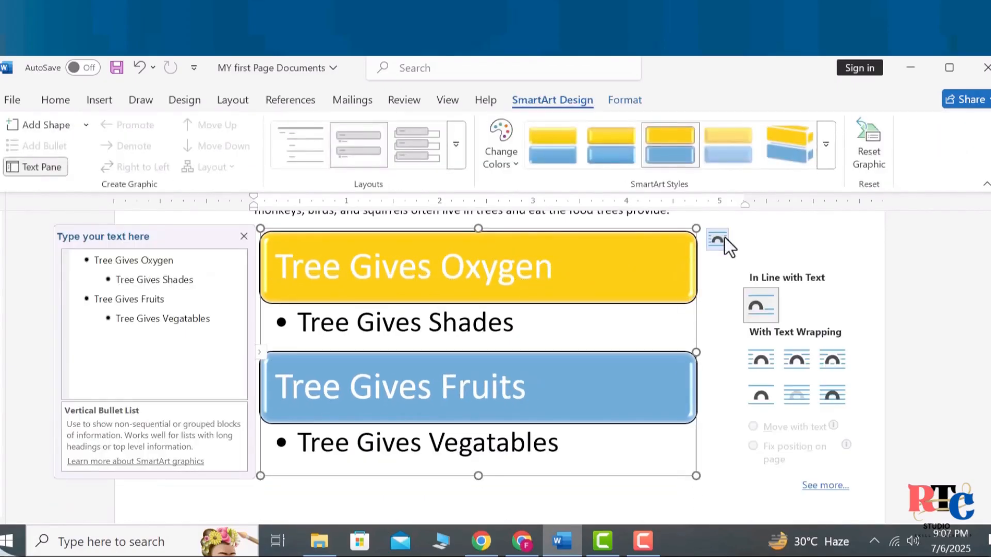
left_click(793, 360)
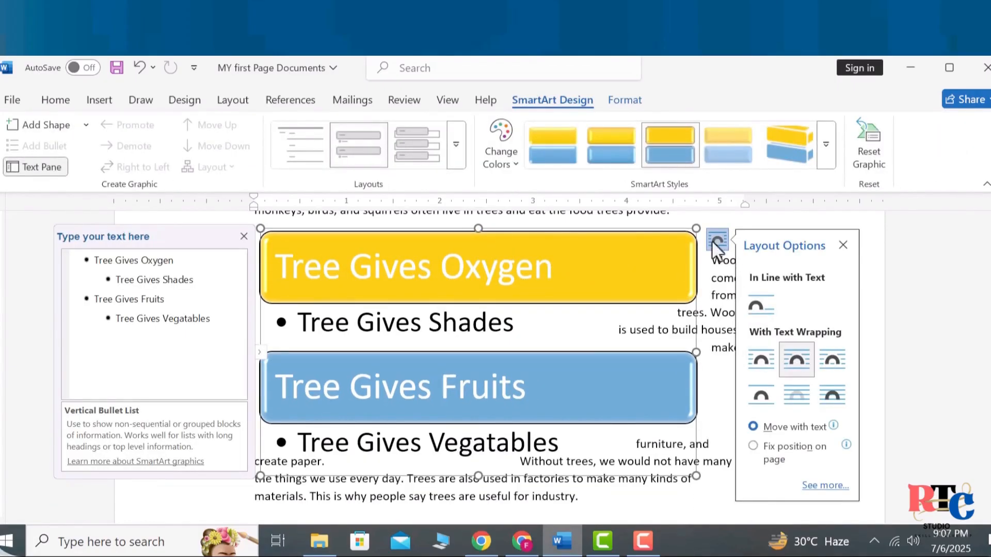
Reduce the SmartArt graphic to about 2.4 inches wide and 1 inch high beside the wood paragraph.
left_click_drag(696, 228, 545, 260)
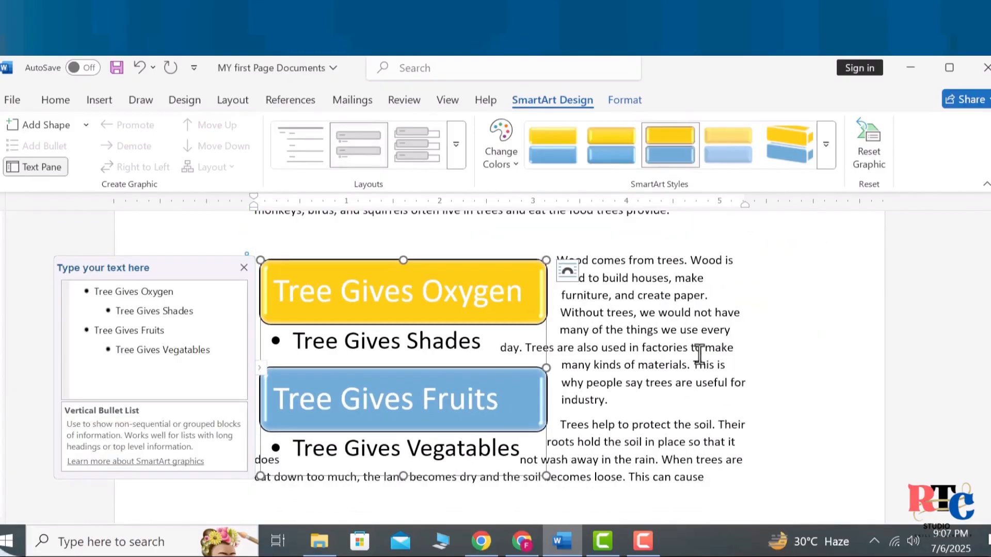
left_click_drag(703, 348, 560, 313)
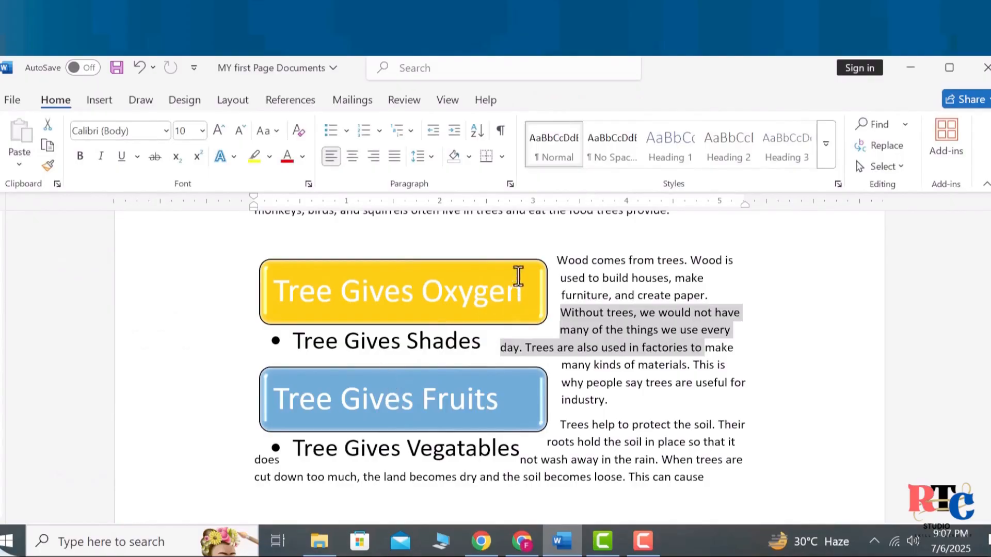
left_click(539, 261)
left_click_drag(541, 259, 477, 277)
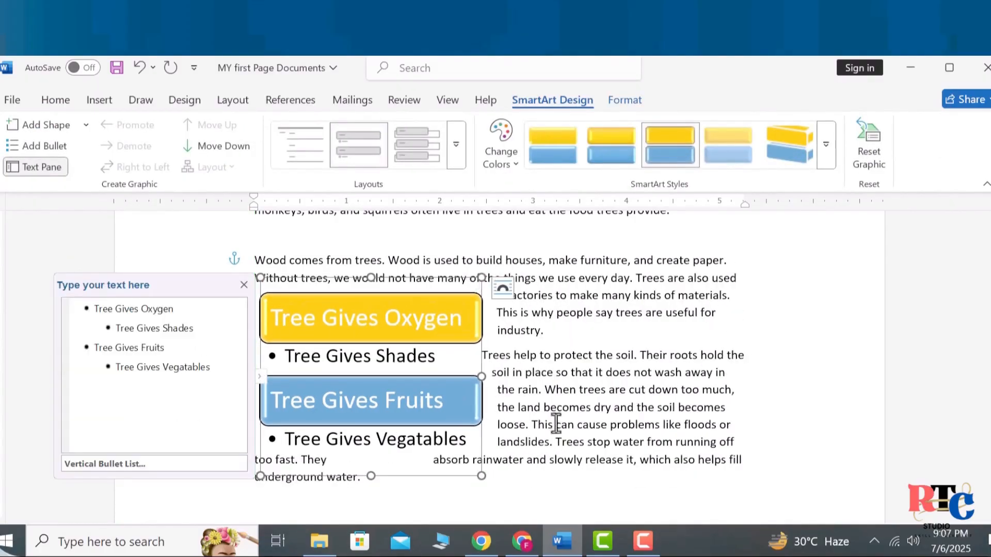
left_click_drag(368, 474, 358, 375)
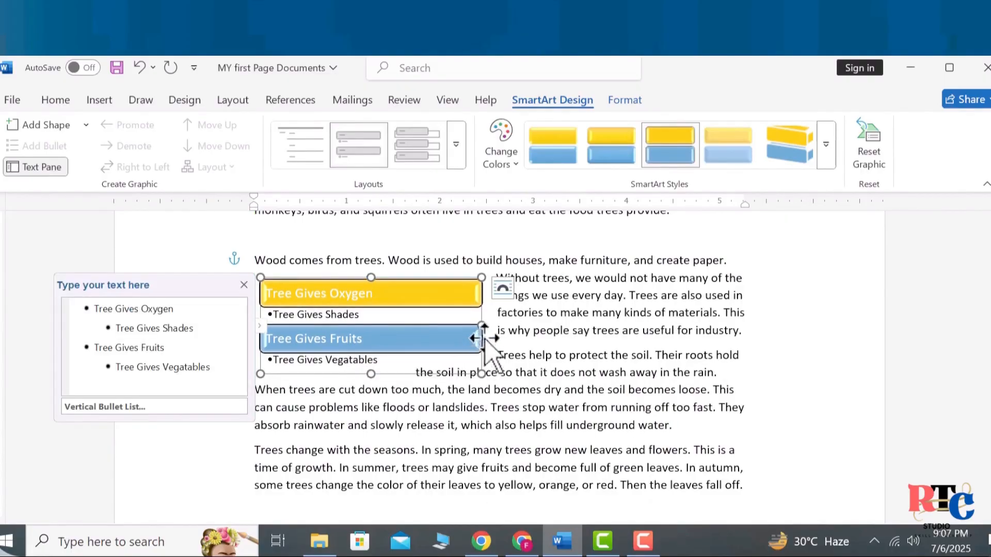
Choose tight text wrapping for the reduced SmartArt graphic again and deselect the graphic.
left_click(505, 289)
left_click(598, 391)
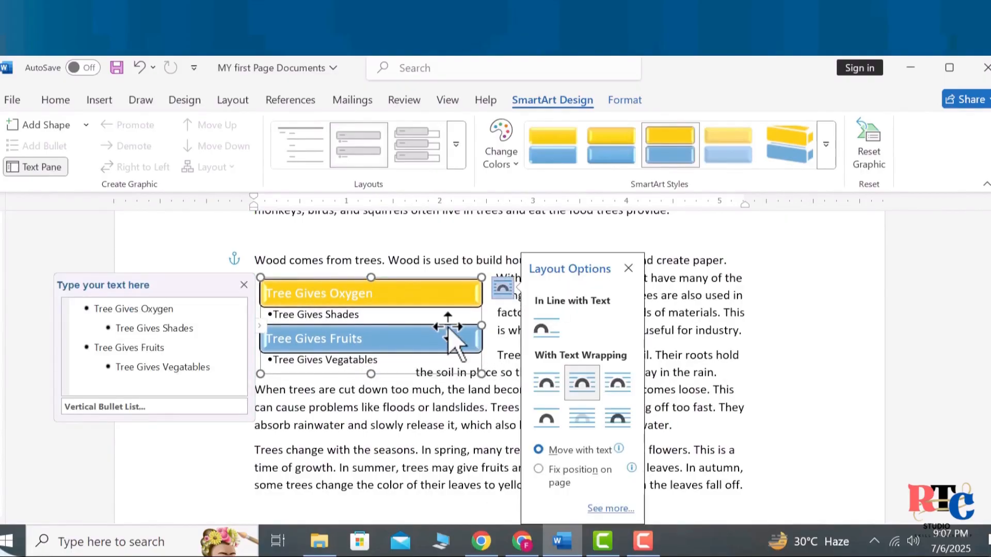
left_click(776, 364)
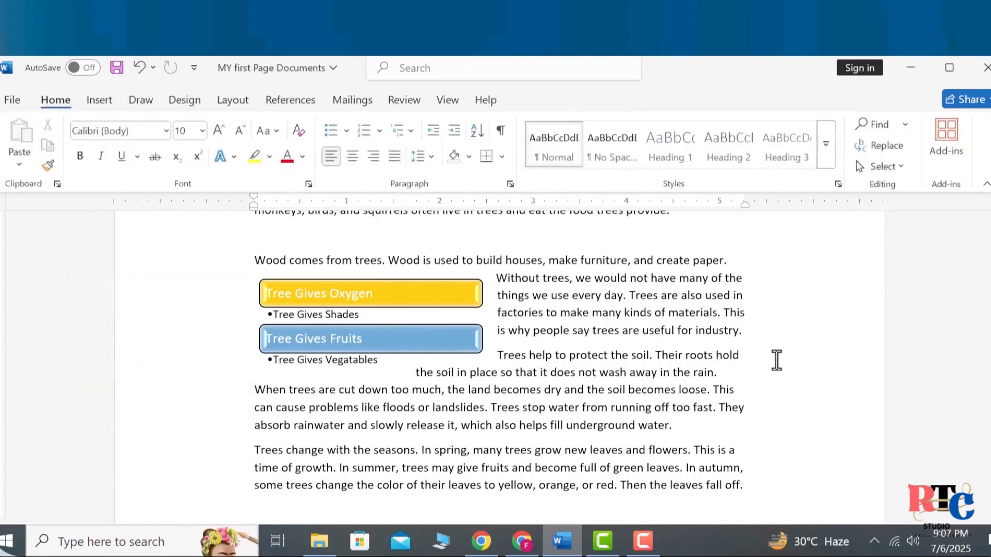
Enlarge the SmartArt graphic and stretch it across the text column to about 5.3 inches wide.
left_click(382, 325)
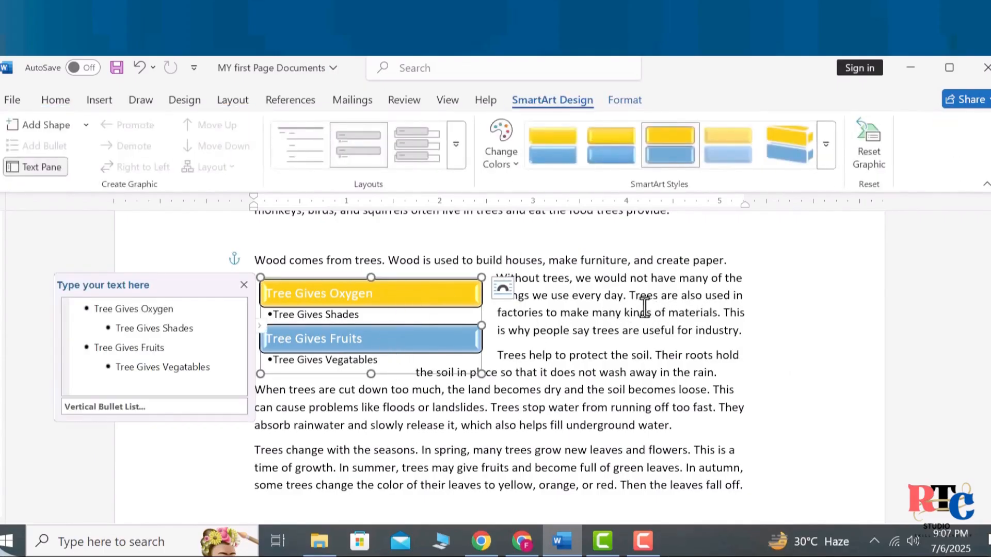
left_click_drag(306, 307, 232, 256)
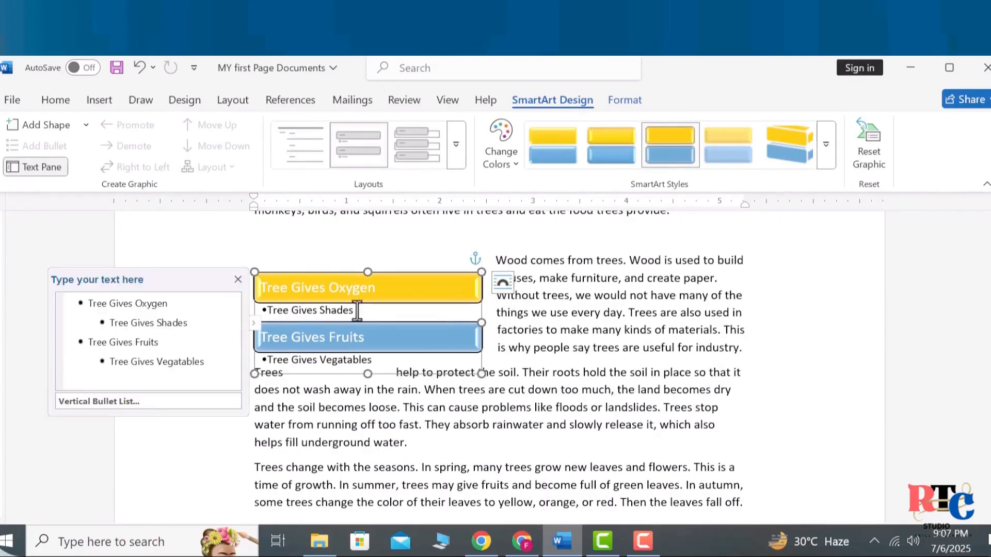
left_click_drag(479, 374, 586, 423)
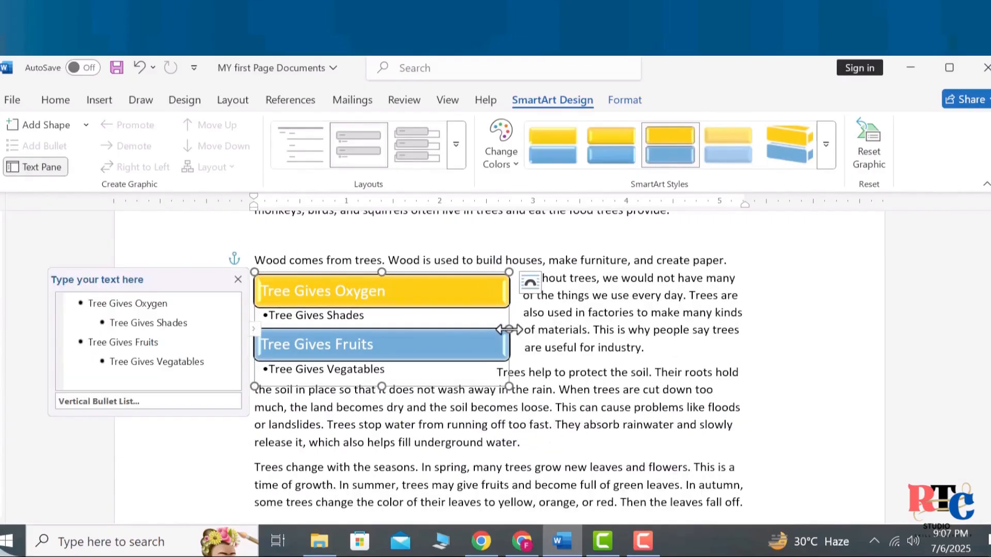
left_click_drag(508, 330, 747, 306)
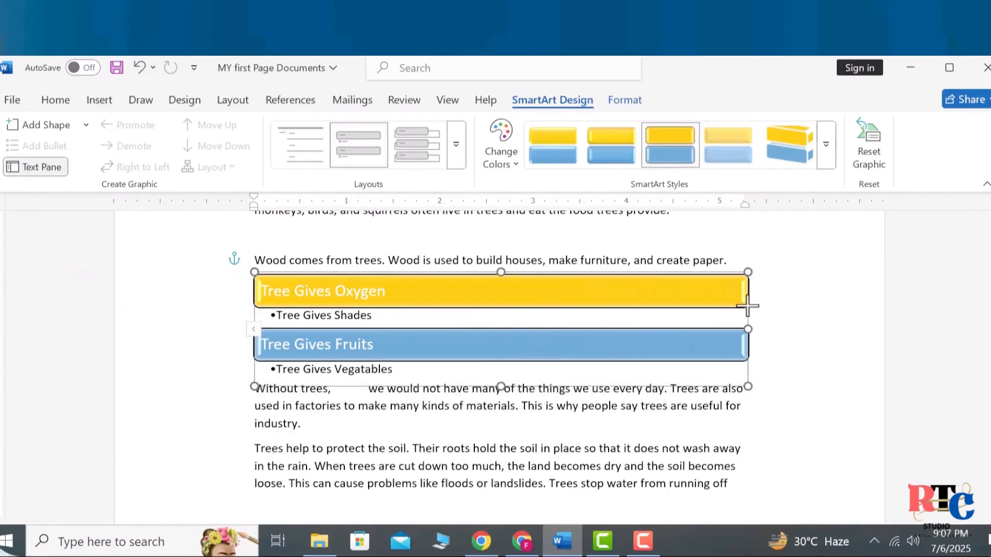
Deselect the SmartArt graphic and insert the built-in Blank header into the document.
left_click(845, 325)
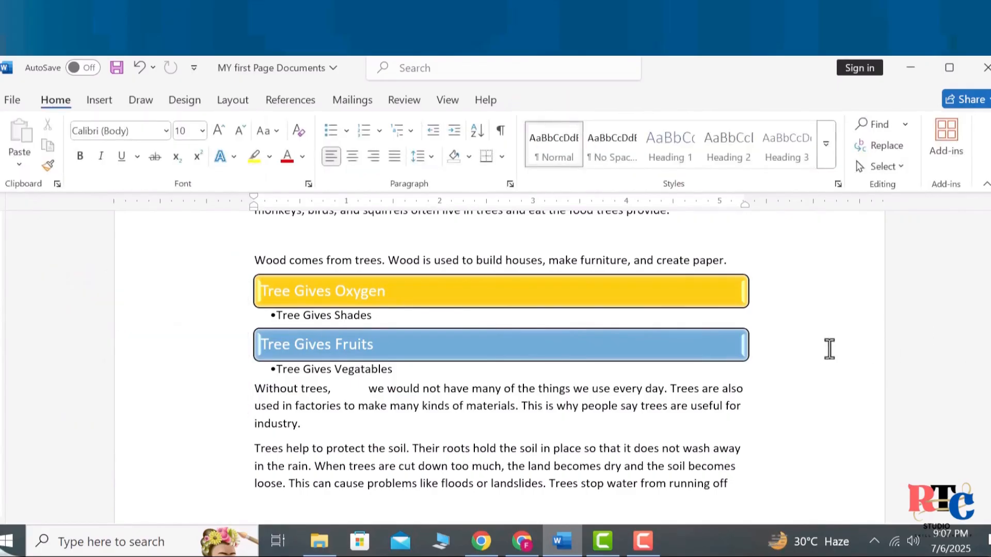
scroll(828, 349, "up", 3)
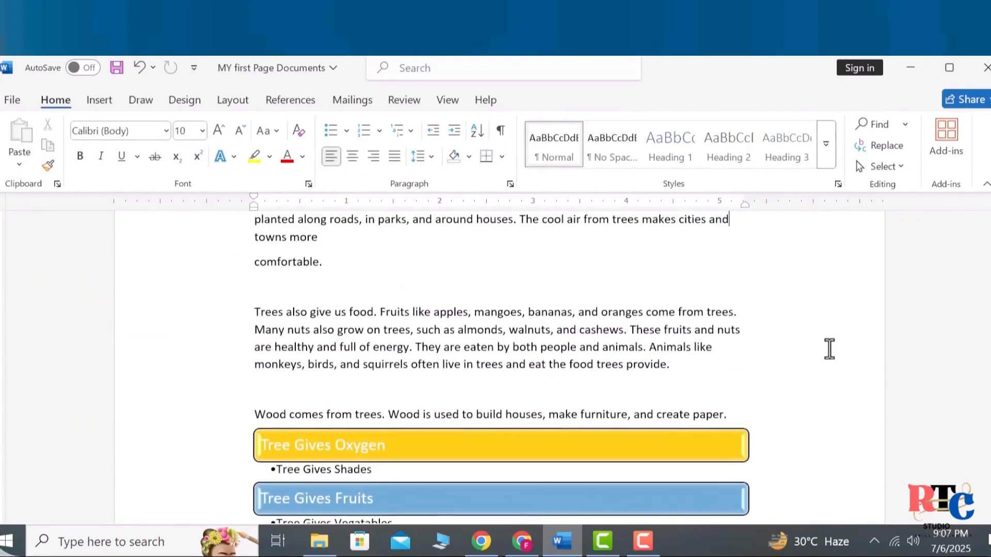
scroll(829, 349, "down", 2)
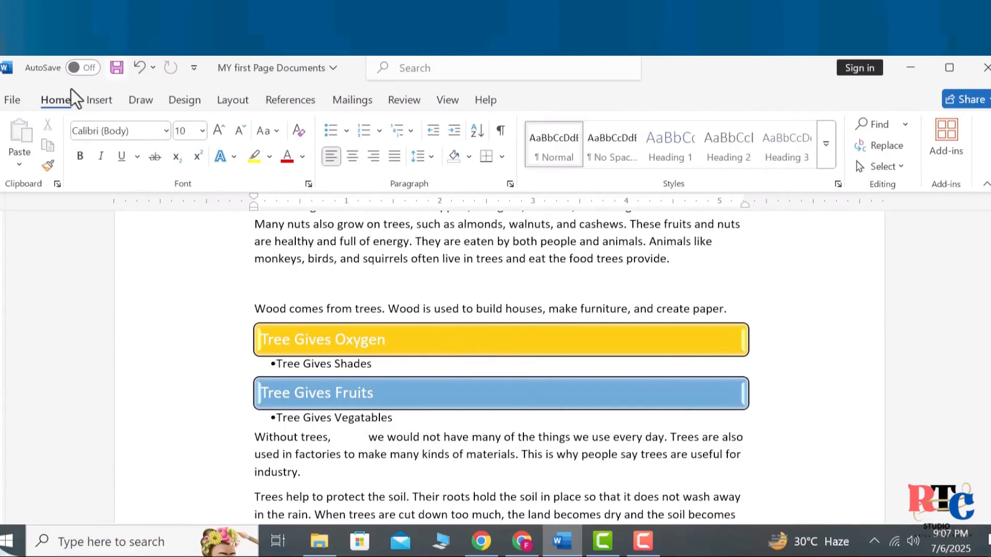
left_click(100, 102)
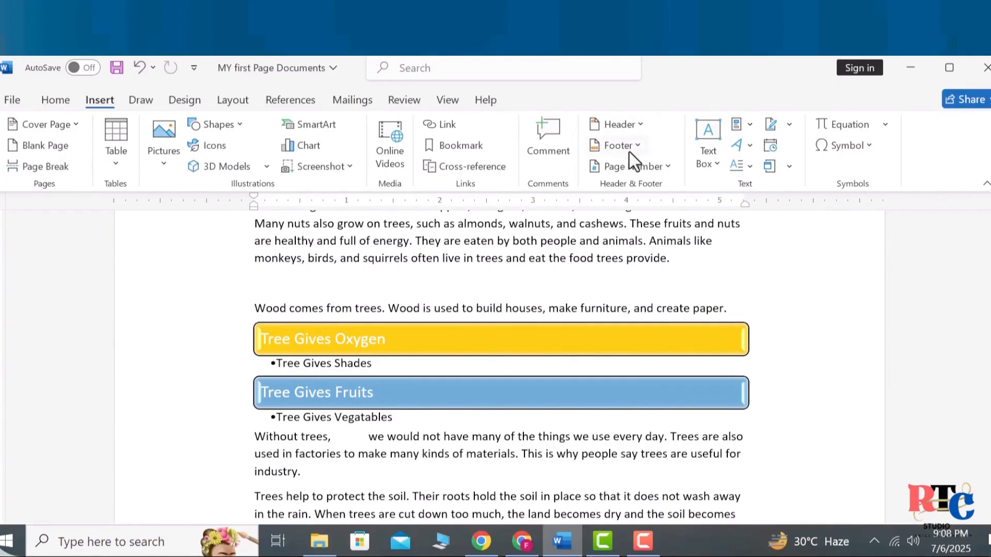
left_click(642, 124)
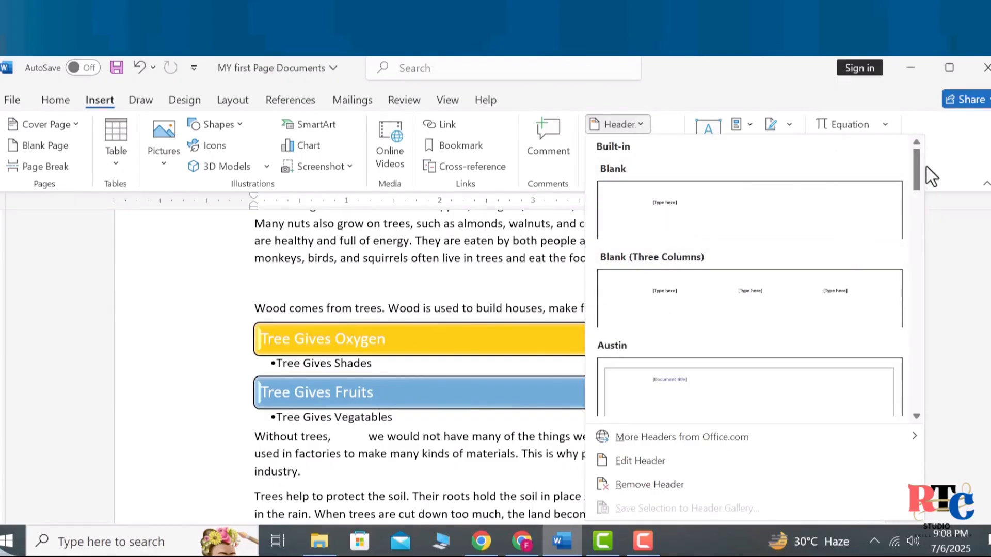
mouse_move(916, 165)
left_mouse_down()
mouse_move(906, 268)
mouse_move(915, 160)
mouse_move(915, 168)
left_mouse_up()
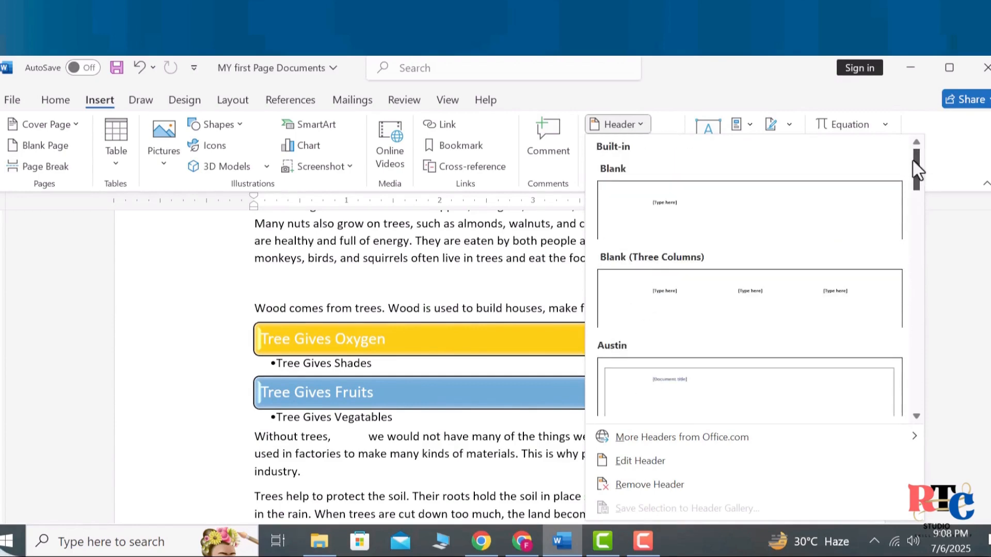
left_click(722, 211)
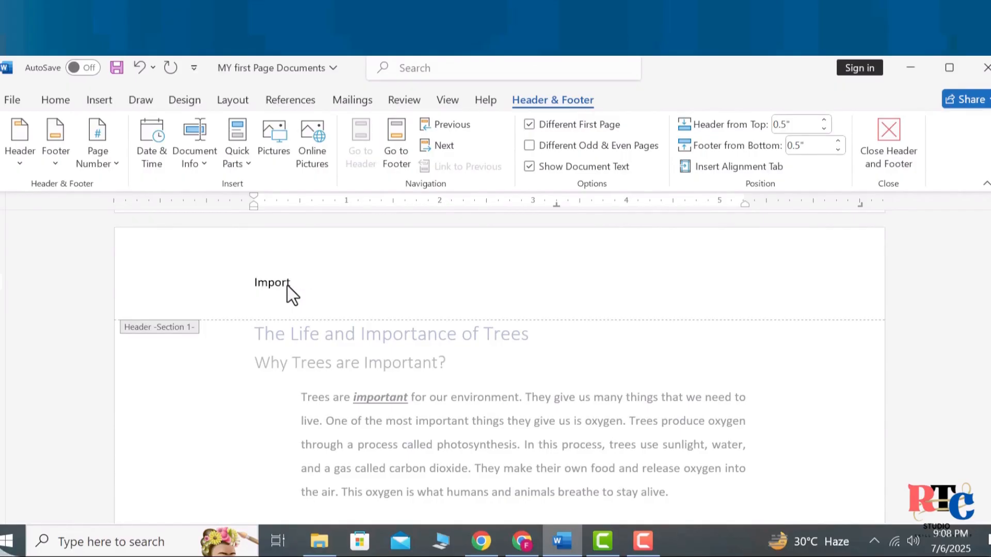
Fill the header with "Importance of Tree made By" followed by the author's full name, and leave header editing.
type("nce of Tree made By")
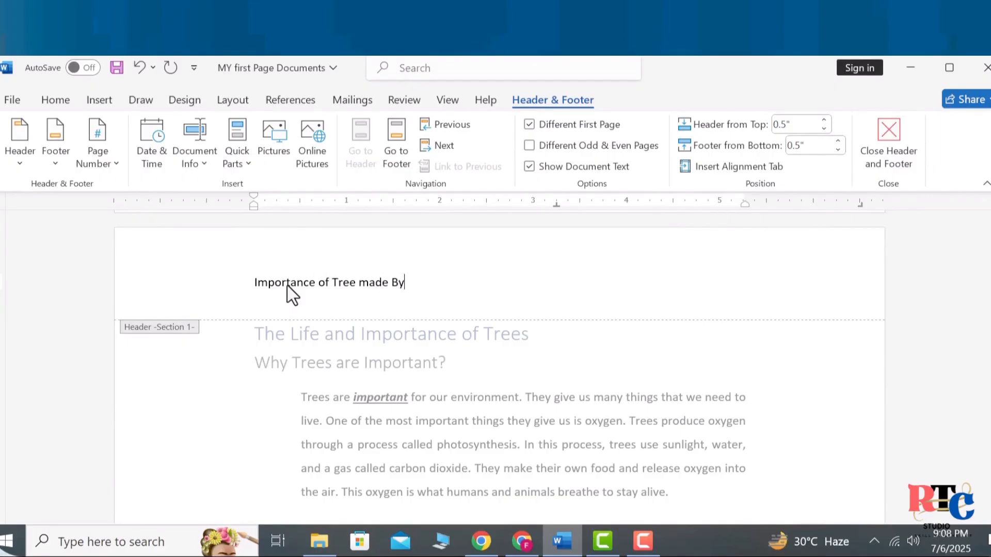
type(" Saima Muratza")
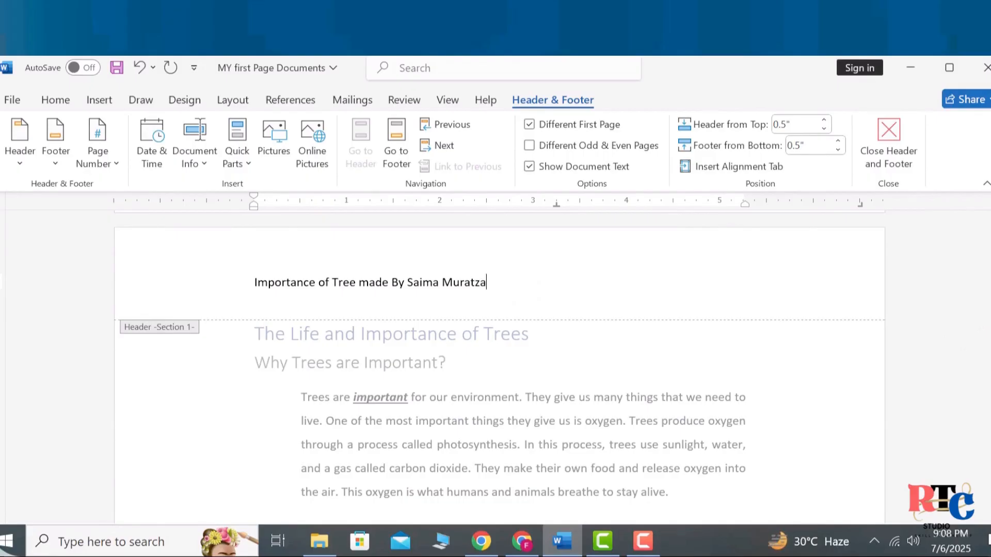
mouse_move(988, 398)
left_mouse_down()
mouse_move(986, 431)
mouse_move(986, 418)
left_mouse_up()
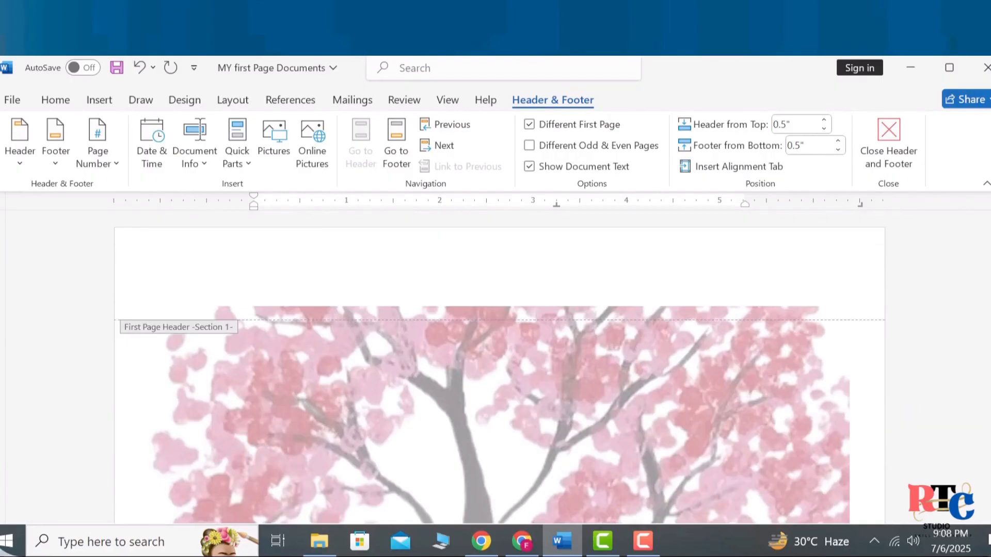
left_click_drag(987, 232, 986, 245)
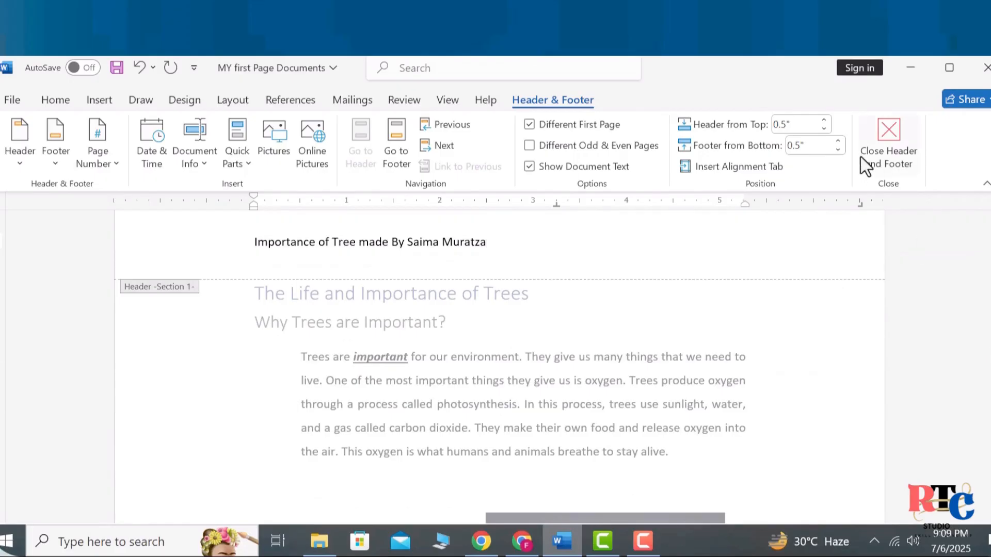
left_click(889, 143)
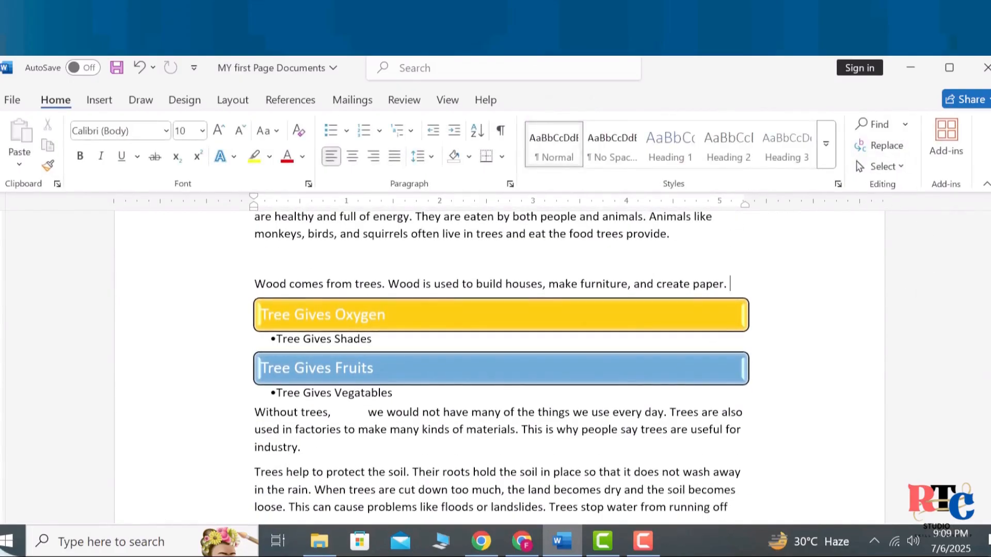
Reopen the header above "The Life and Importance of Trees", correct the spelling of the author's surname, and close header editing.
left_click_drag(988, 378, 988, 340)
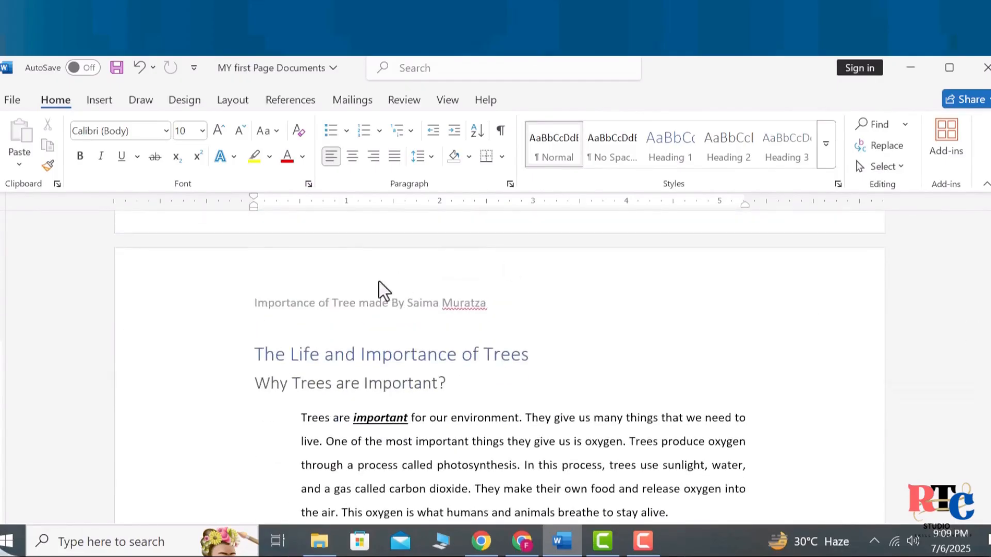
left_click(473, 309)
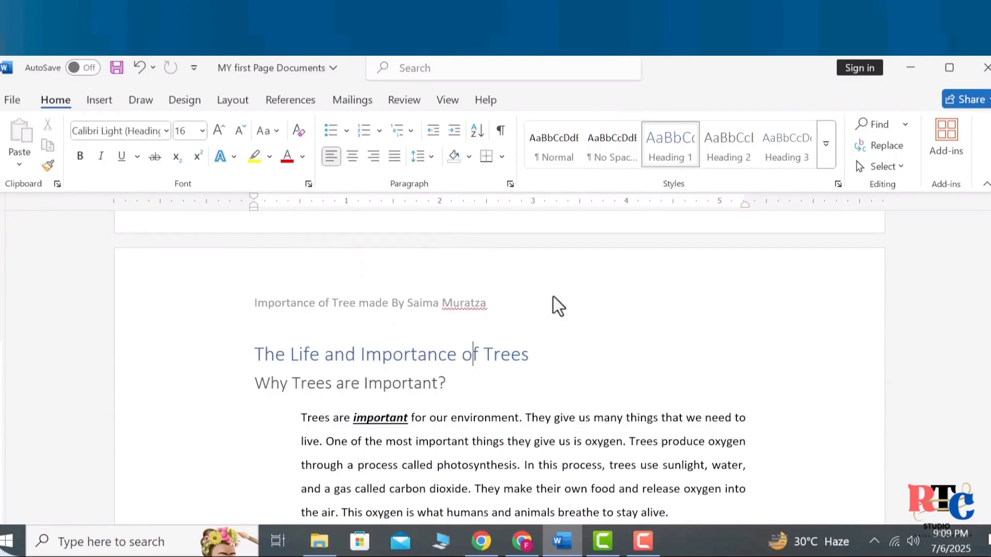
double_click(521, 306)
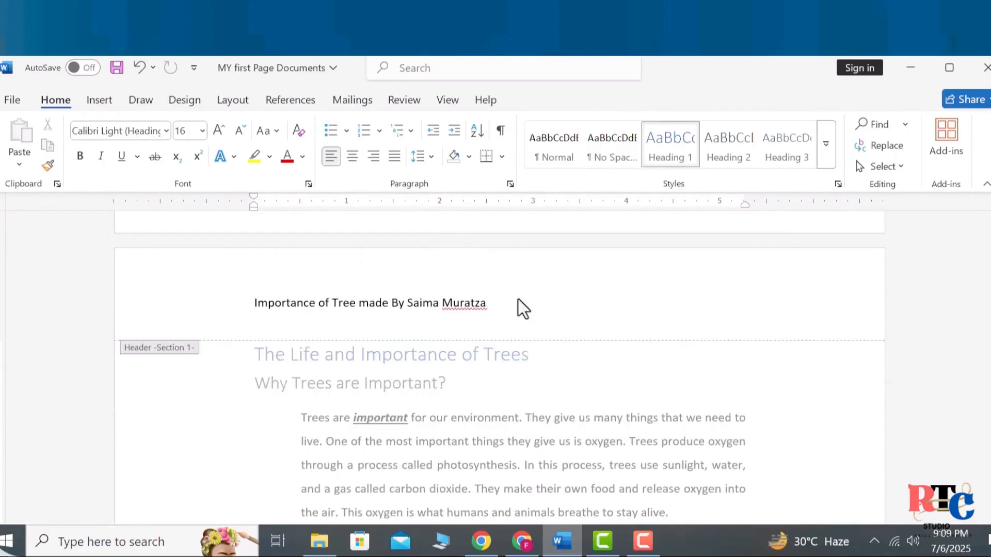
left_click(476, 304)
type("a")
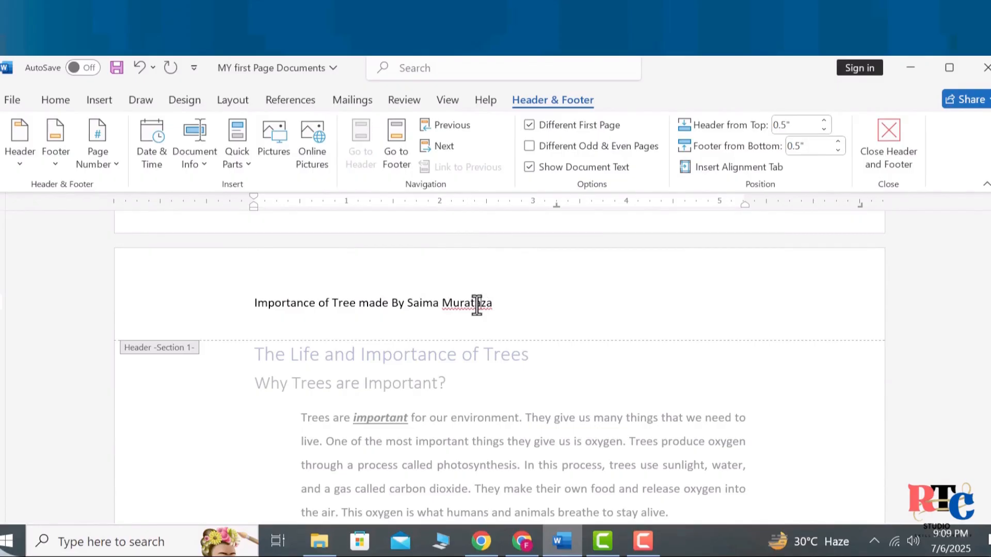
key("Left")
key("Left")
key("BackSpace")
left_click(887, 150)
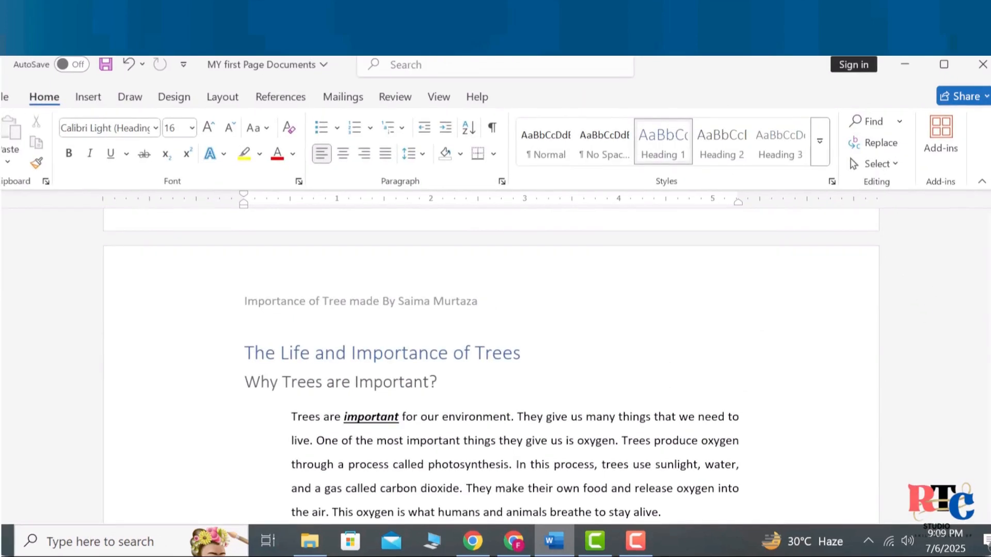
Insert the built-in Blank footer into the document.
left_click_drag(990, 334, 990, 336)
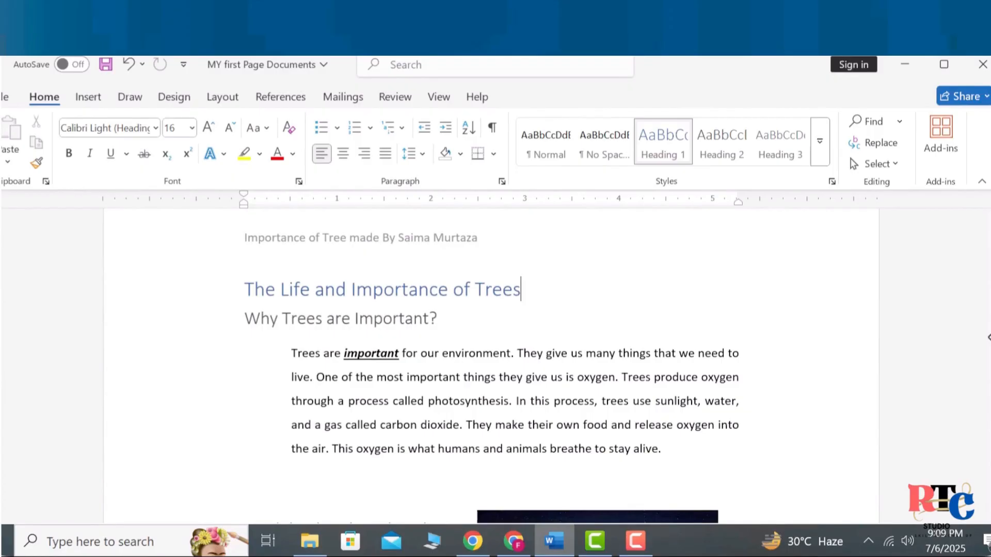
left_click(97, 99)
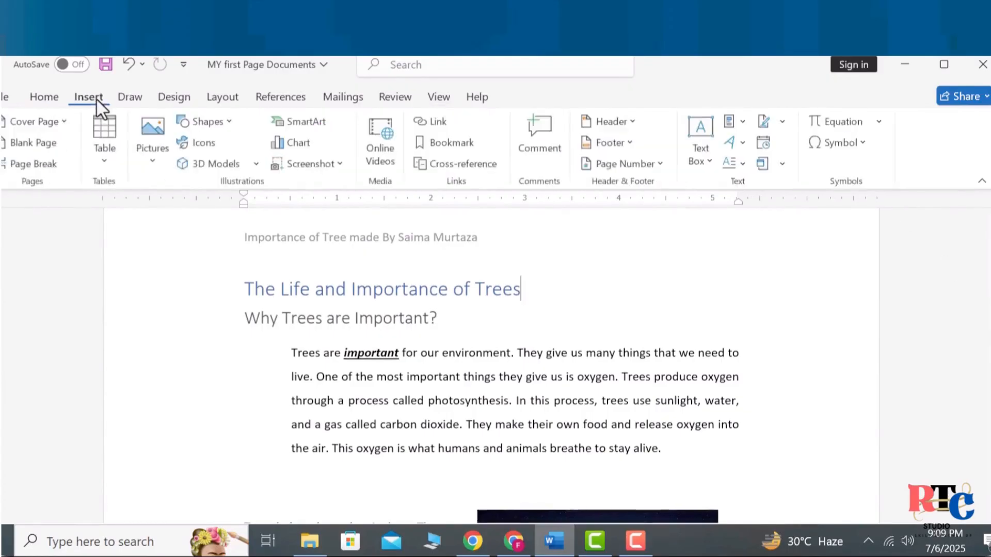
left_click(607, 146)
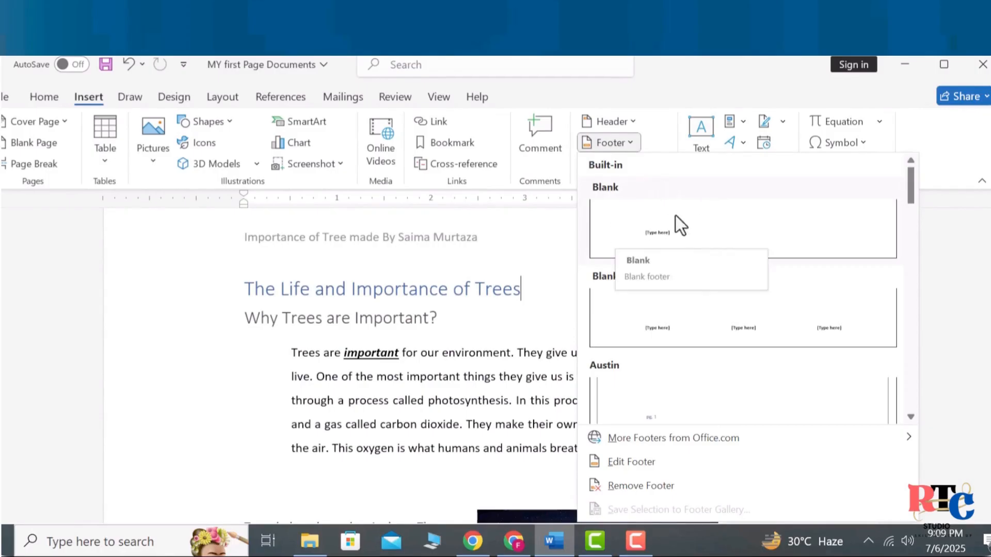
mouse_move(913, 194)
left_mouse_down()
mouse_move(909, 340)
mouse_move(903, 183)
left_mouse_up()
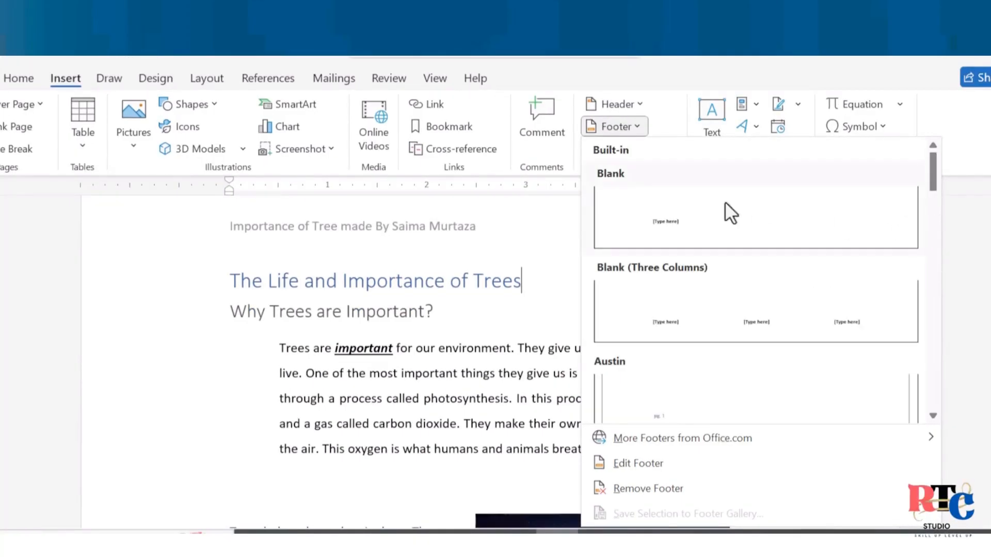
left_click(696, 237)
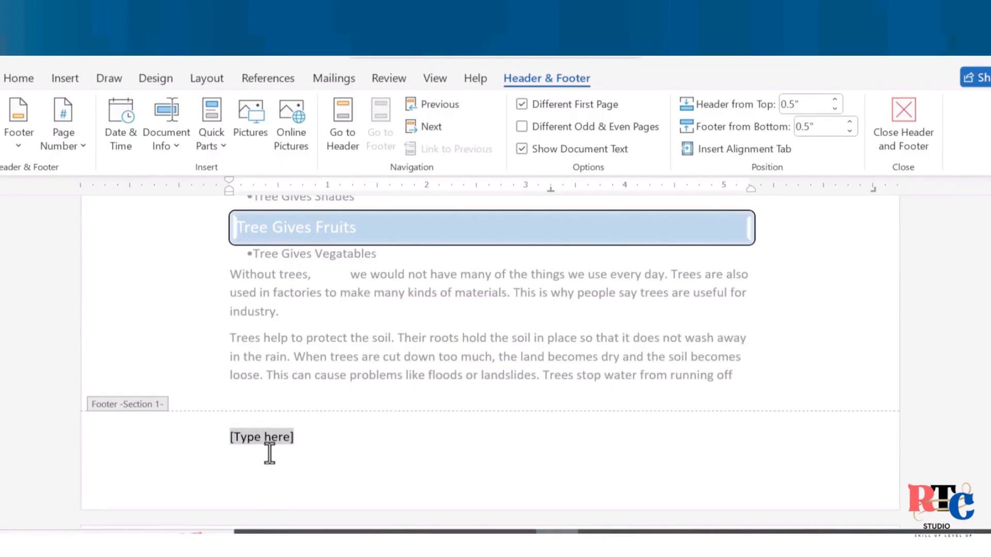
Replace the footer placeholder with "C@2025 Rock to Code All right Reserved" and close footer editing.
type("C")
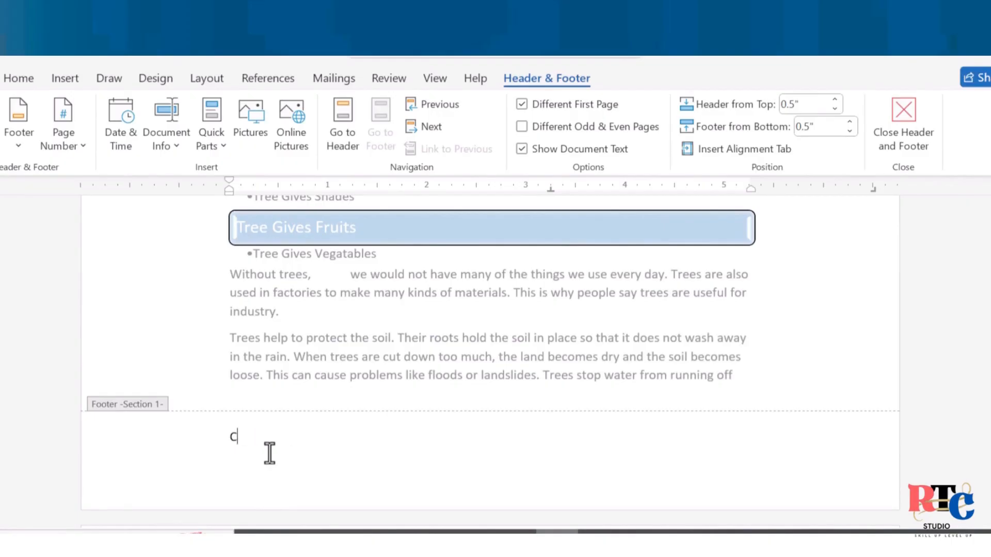
type("a")
key("BackSpace")
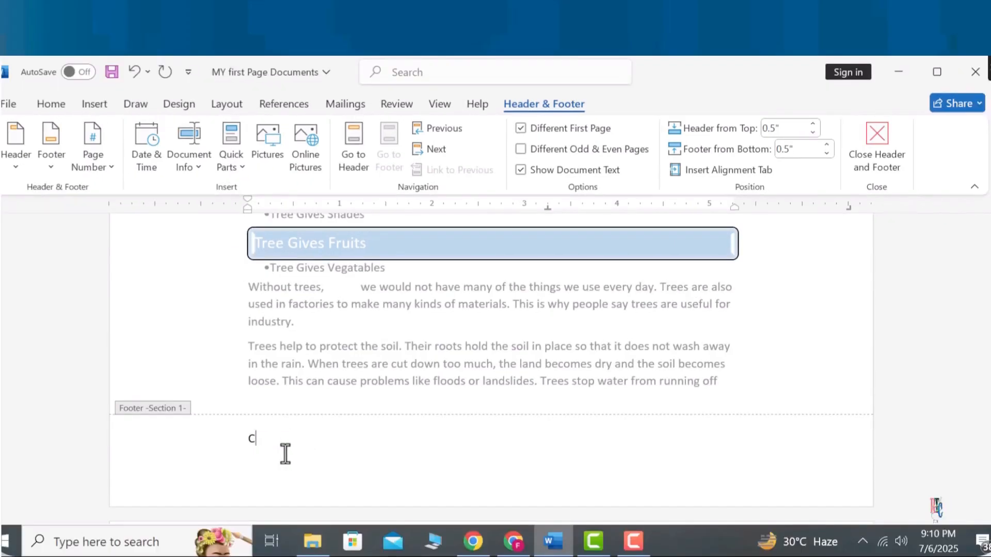
key("BackSpace")
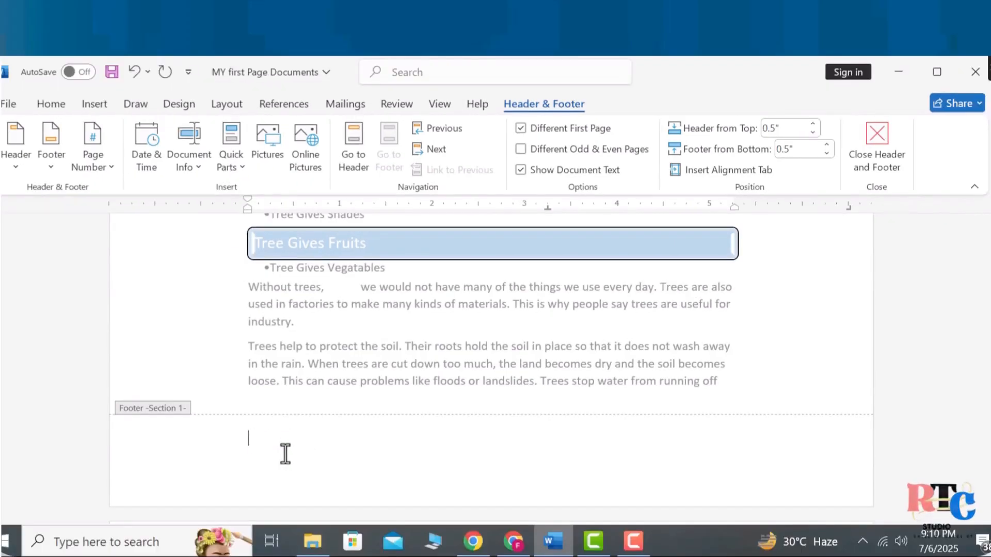
type("C")
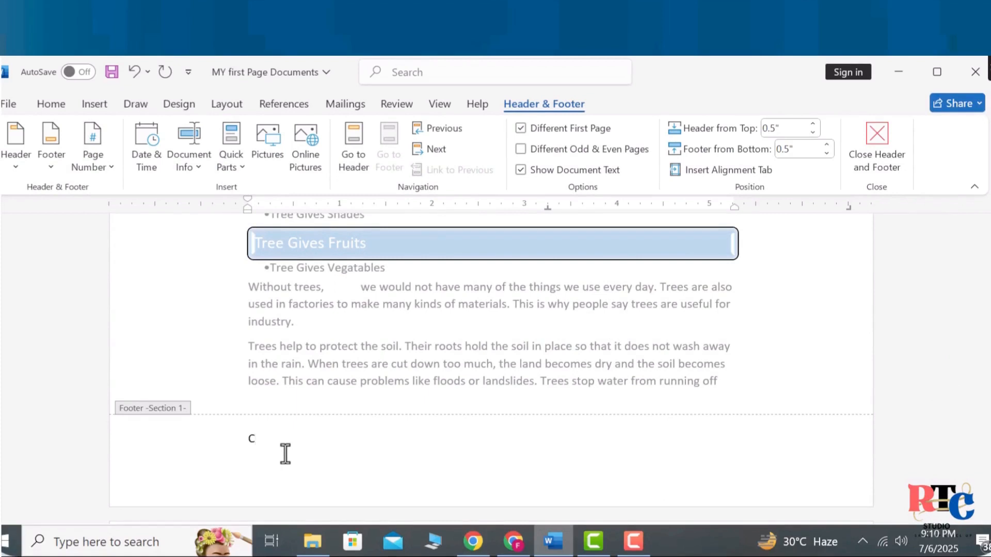
type("2025")
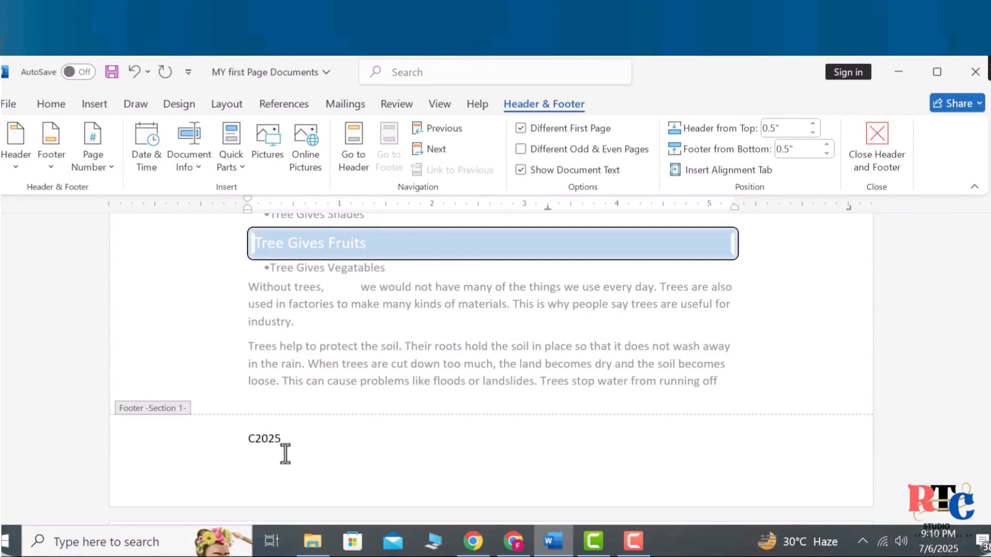
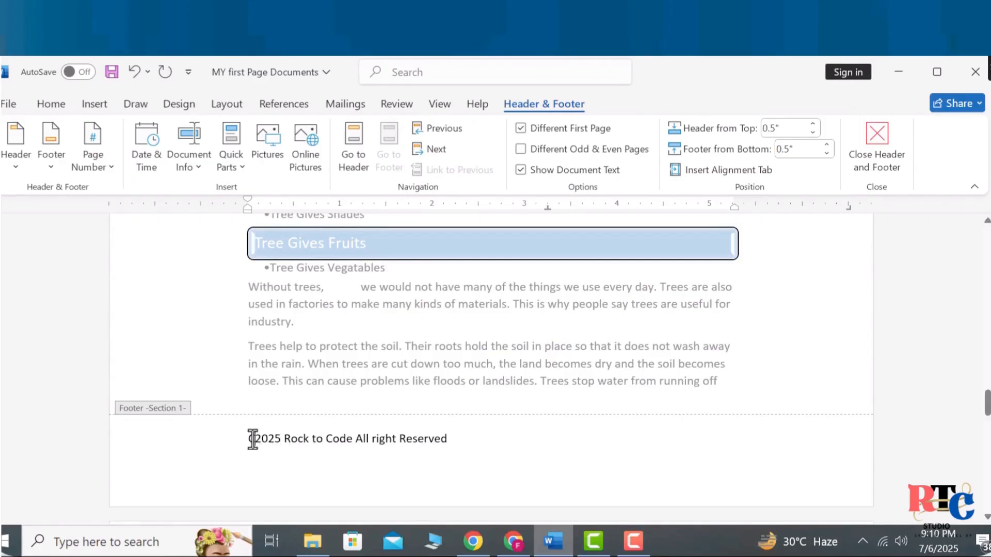
type("@")
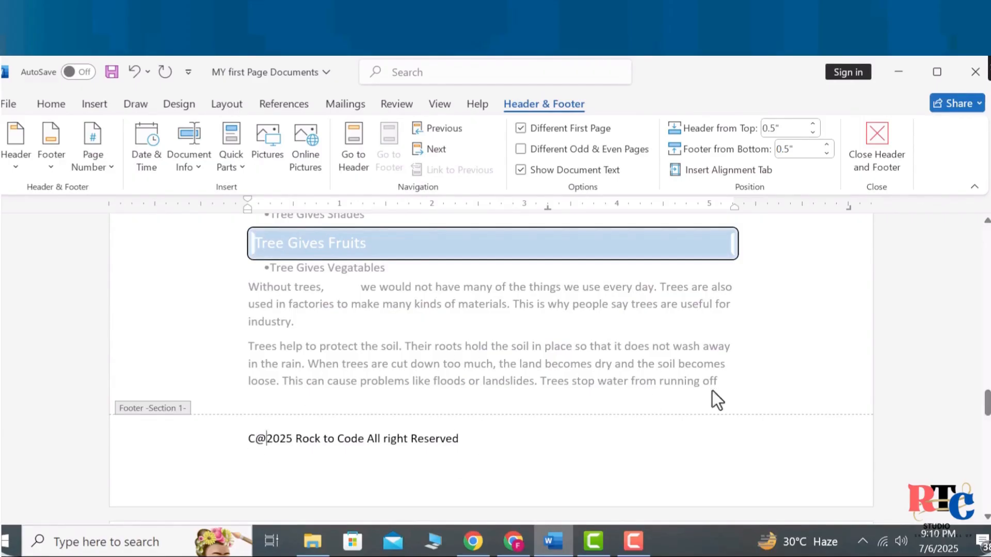
left_click_drag(987, 403, 985, 329)
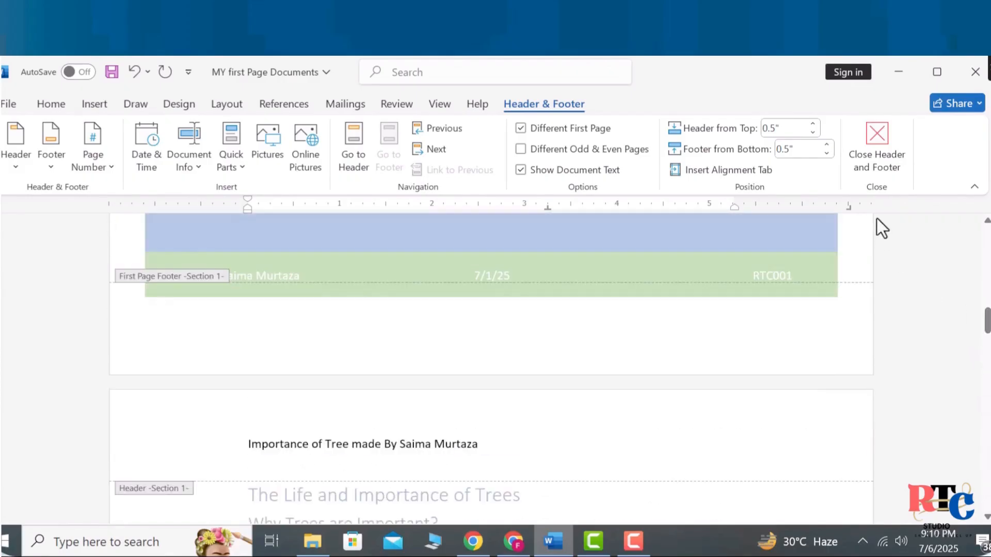
left_click(874, 138)
Add an empty paragraph after the paragraph about trees changing with the seasons, ending "prepare for the next spring.".
scroll(927, 308, "up", 5)
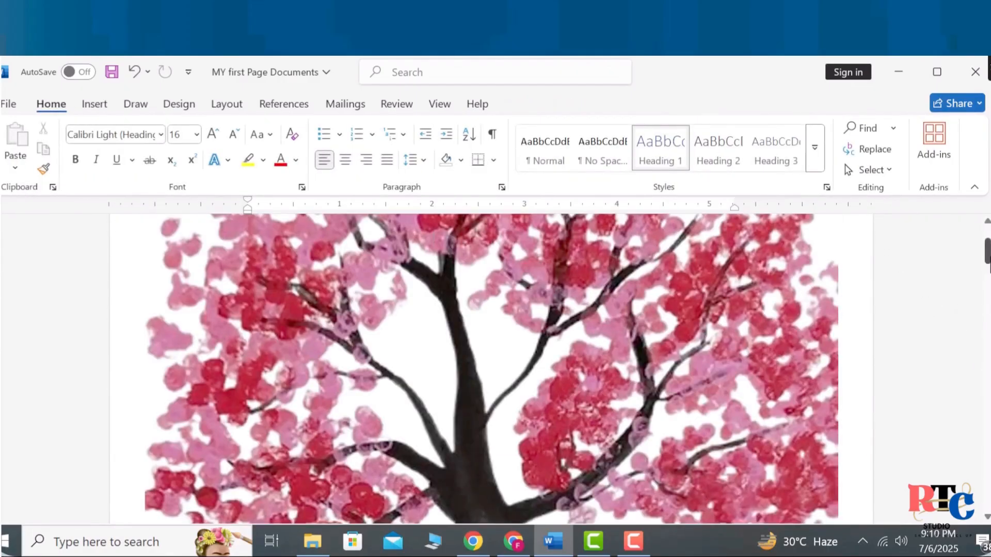
left_click_drag(986, 260, 983, 506)
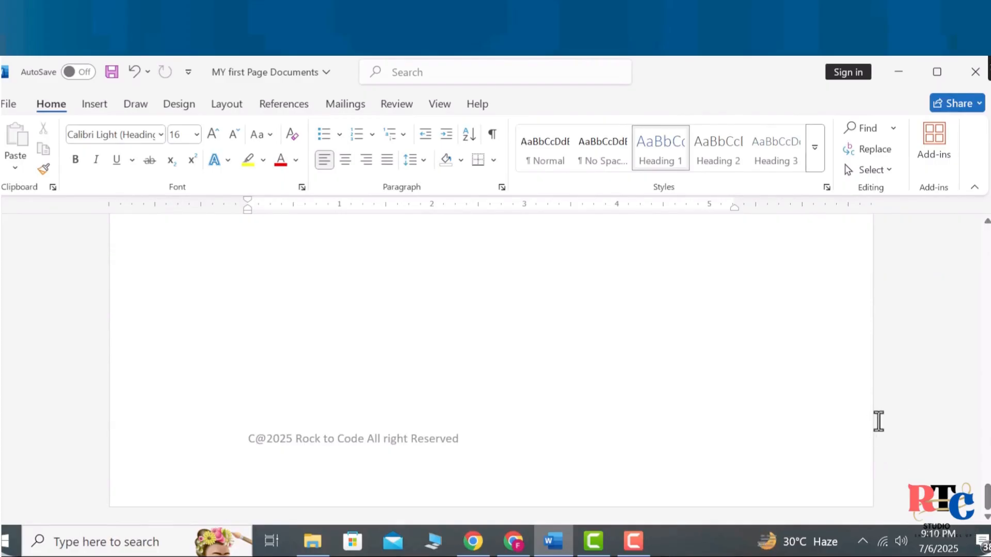
left_click_drag(986, 496, 986, 439)
left_click(931, 304)
left_click(421, 383)
key("Return")
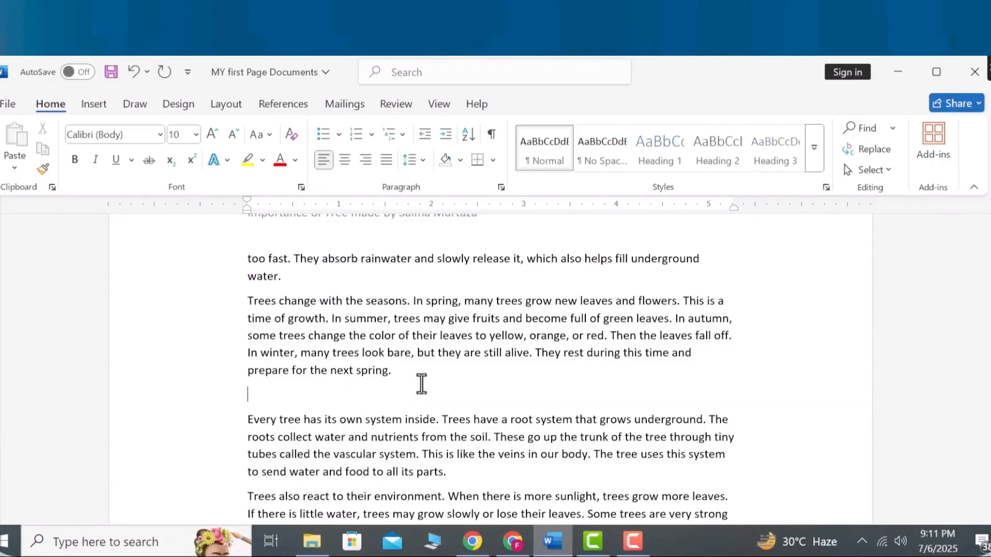
key("BackSpace")
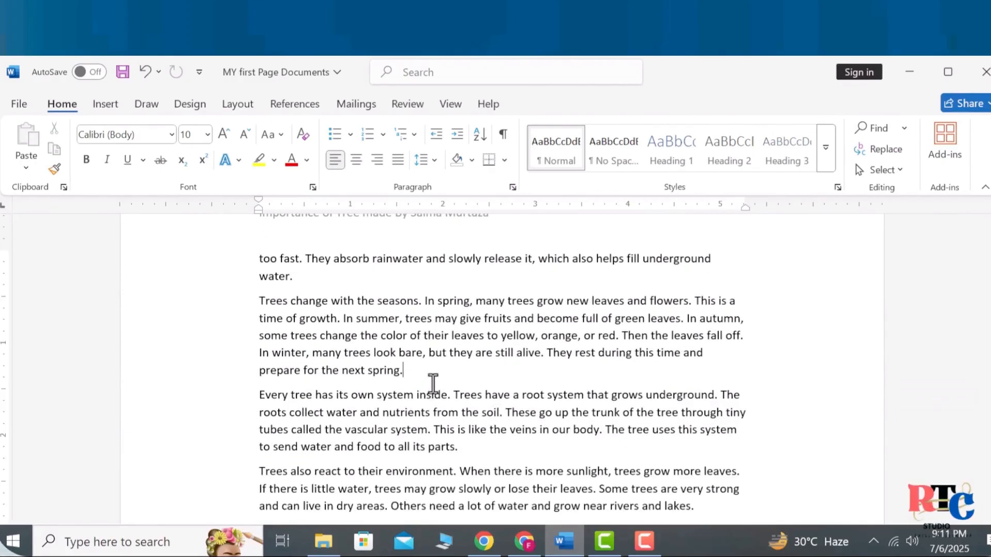
key("Return")
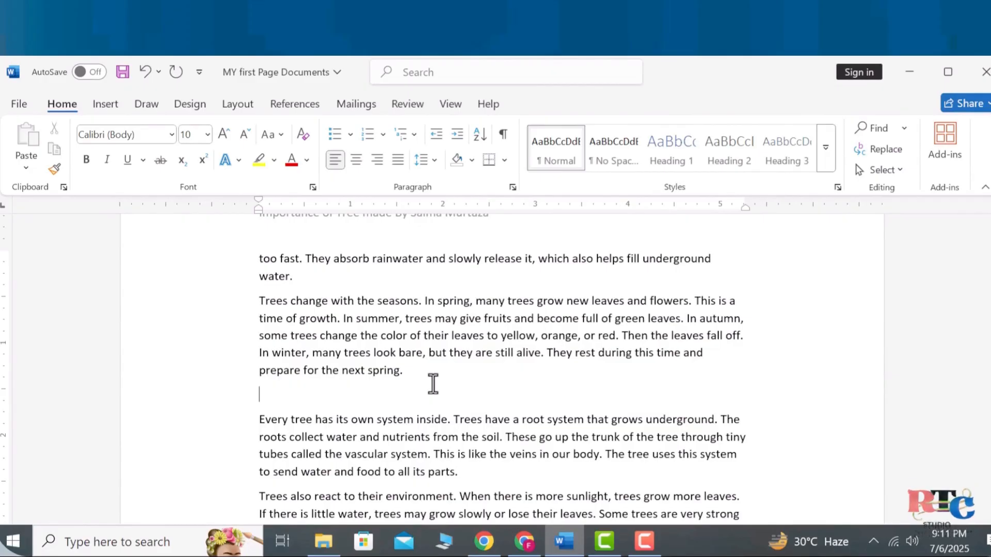
Insert a built-in Simple Text Box at the empty paragraph below the paragraph about trees changing with the seasons.
left_click(94, 106)
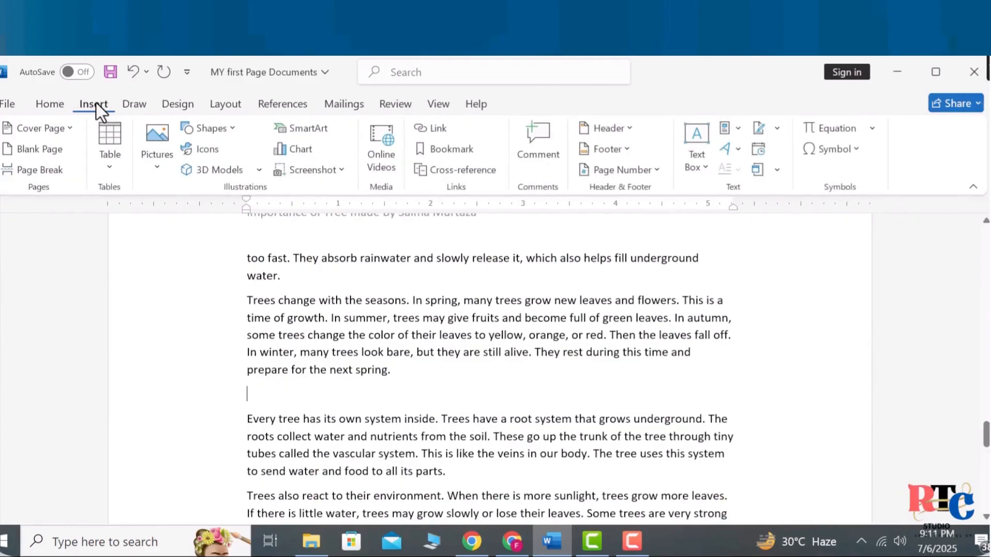
left_click(698, 173)
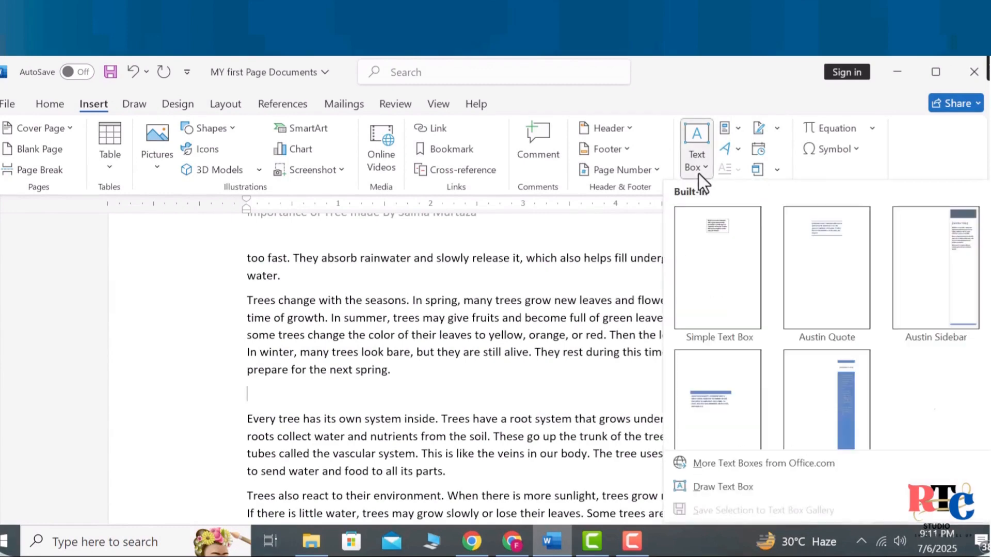
left_click(710, 262)
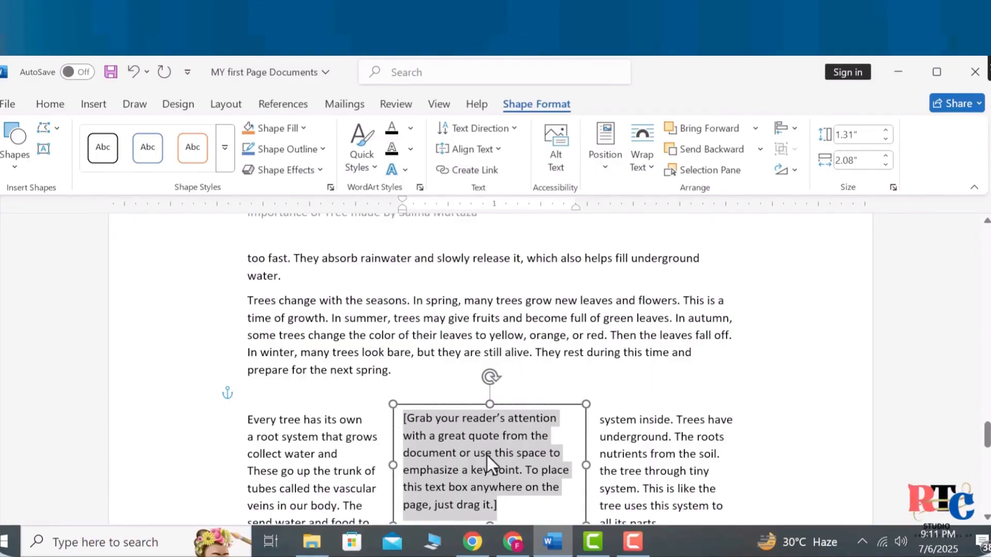
type("Tree")
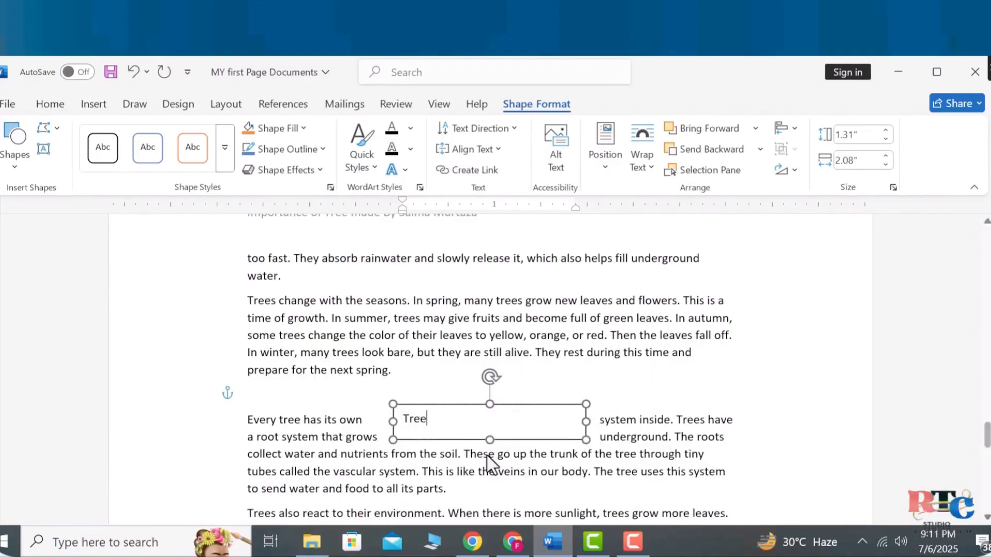
key("ctrl+z")
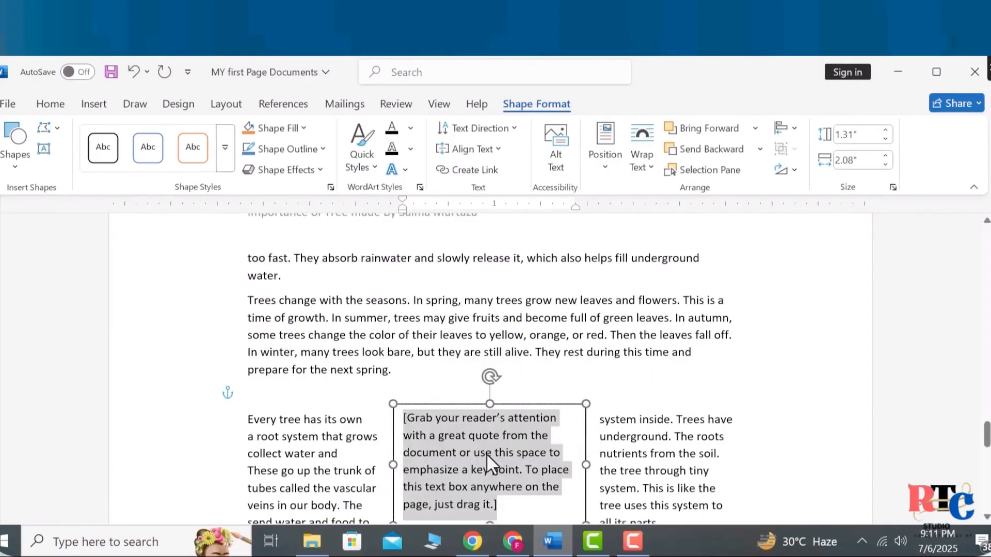
type("Tree")
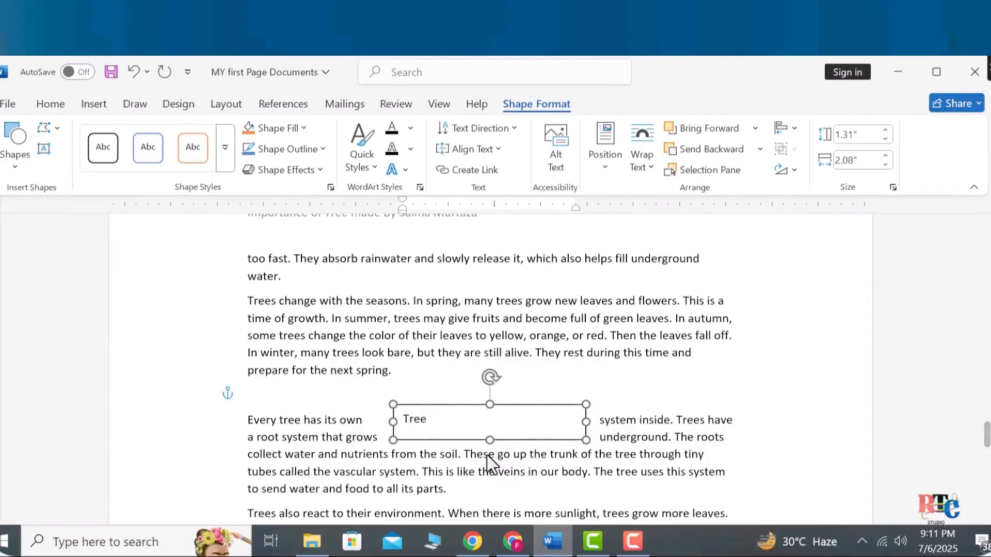
key("ctrl+z")
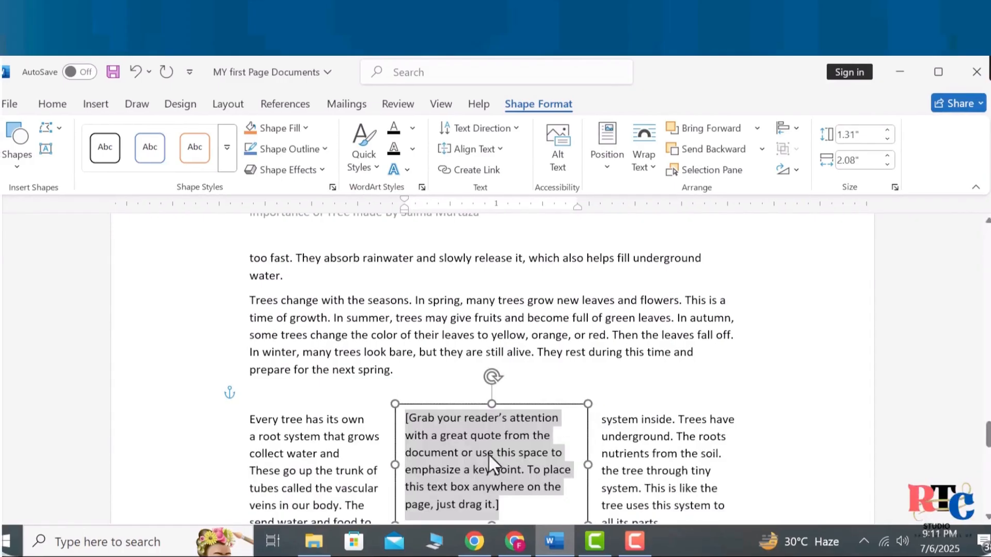
Replace the text box placeholder with "Tree Provides Oxygen and Saves Live".
type("Tree Pr")
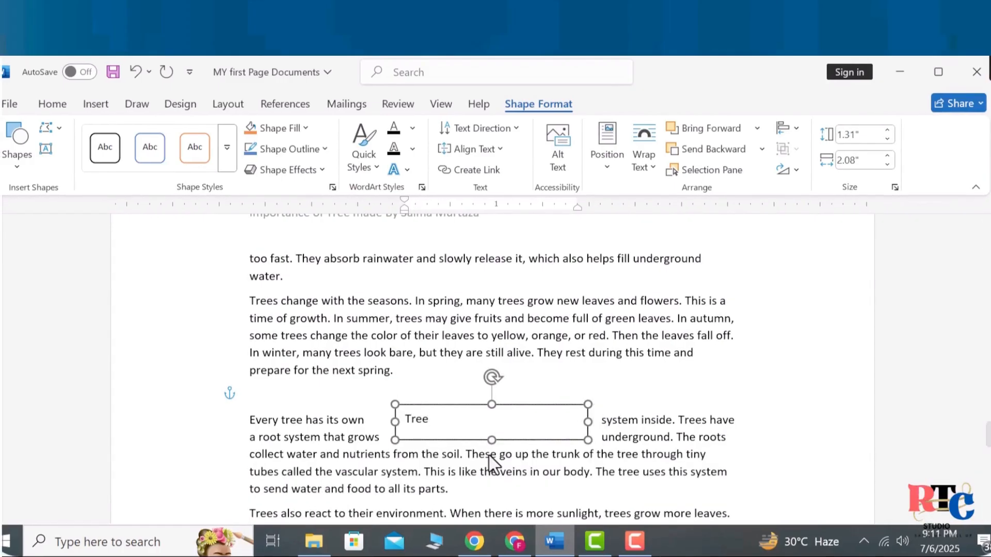
type("ovides ")
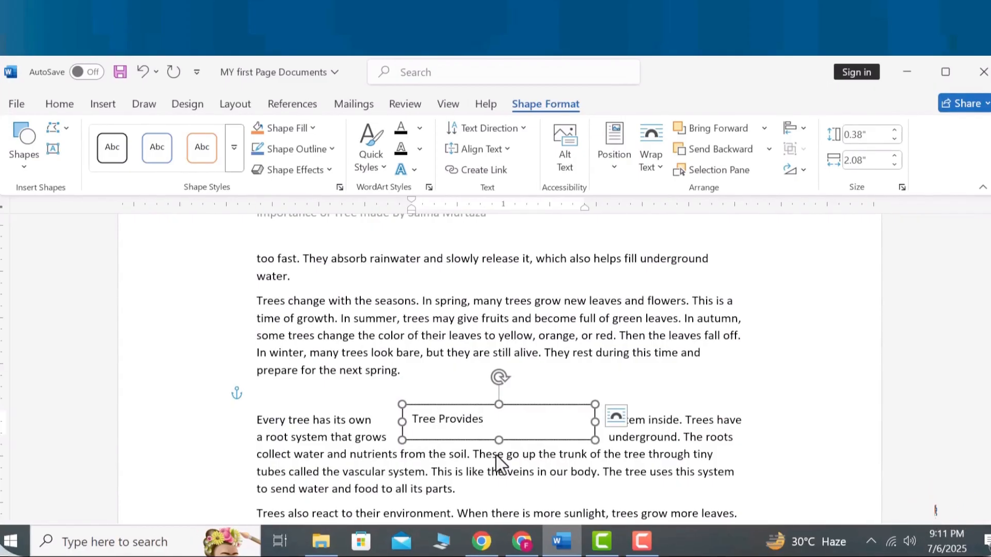
type("Oxygen")
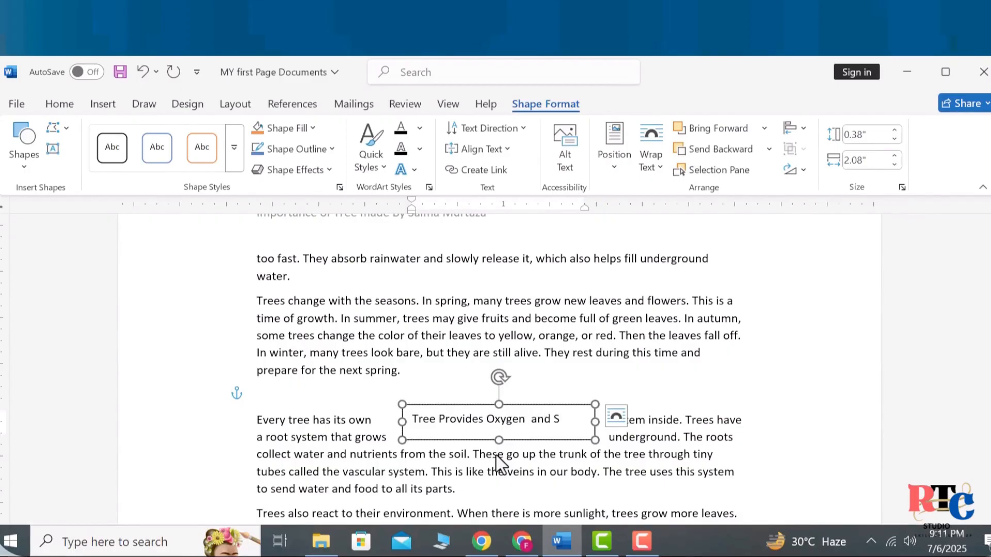
type("and Saves Live")
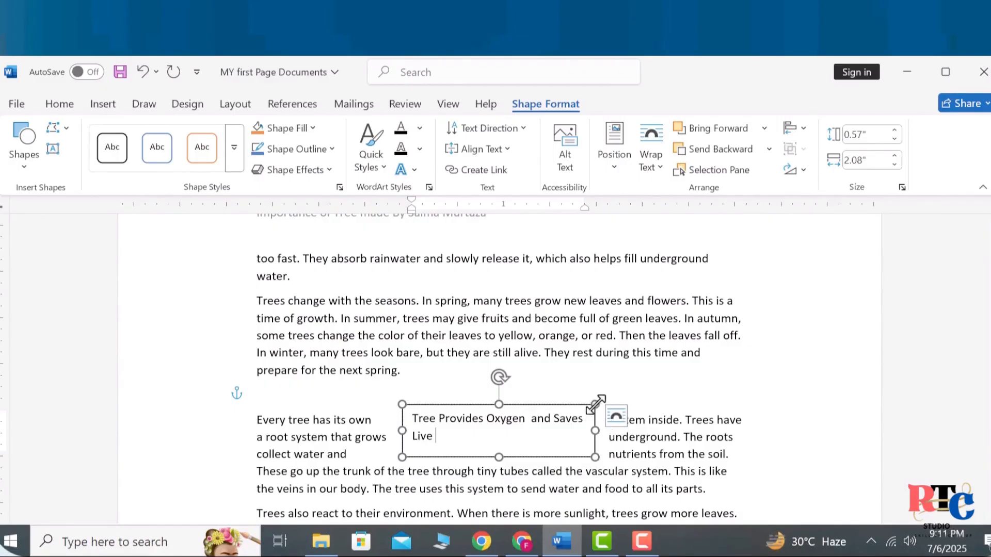
Resize and move the text box so it spans the gap between the two paragraphs, about 6.1" wide and 0.49" high.
left_click_drag(594, 405, 818, 405)
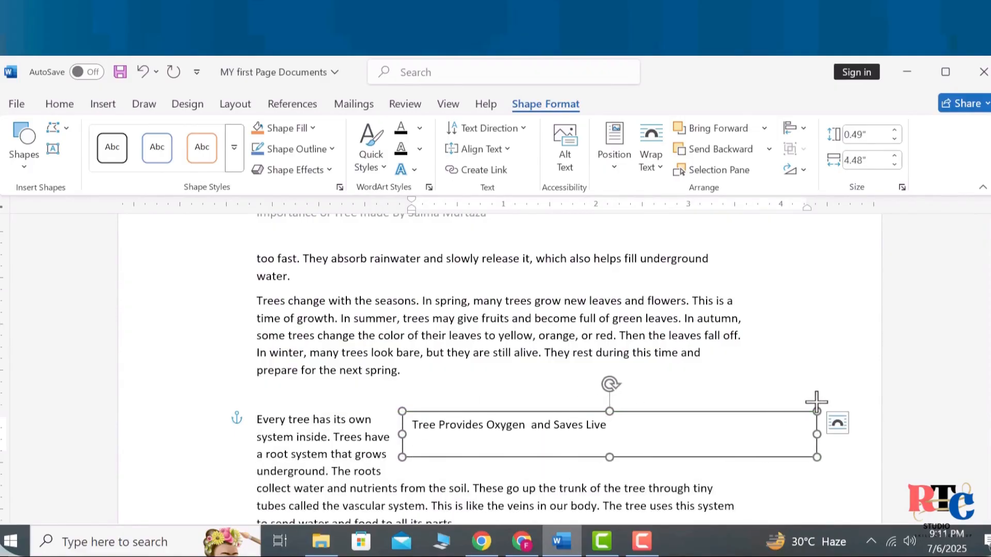
left_click_drag(405, 434, 399, 405)
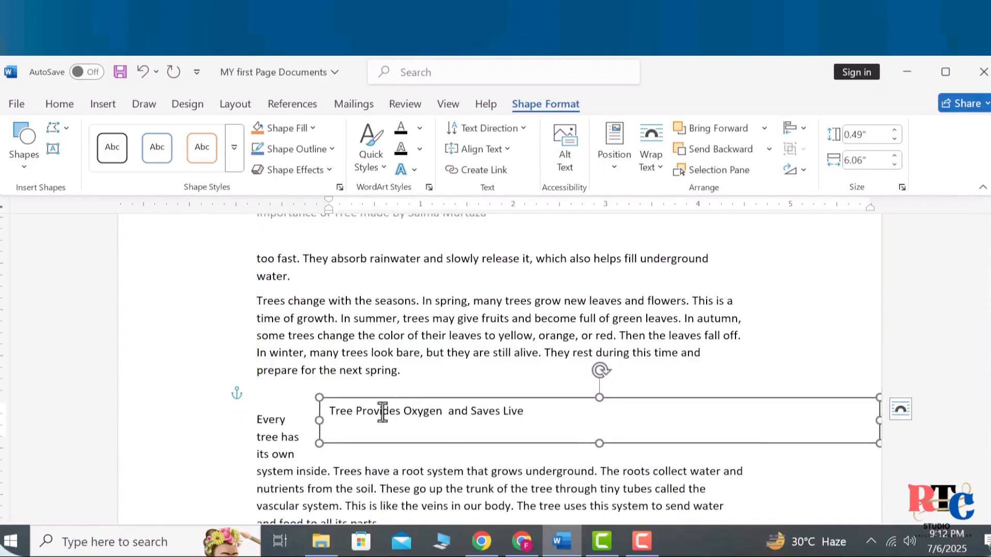
left_click_drag(318, 420, 265, 411)
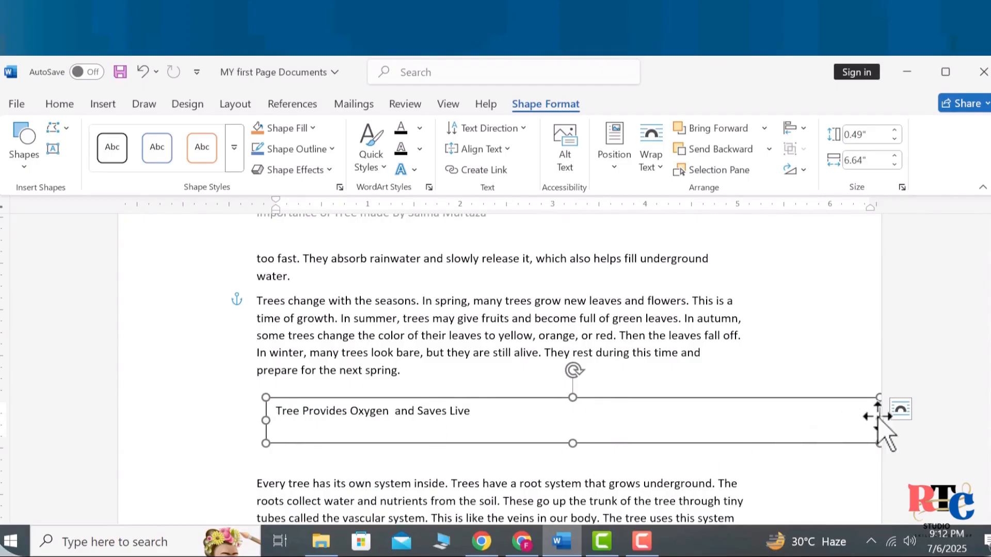
left_click_drag(877, 420, 830, 420)
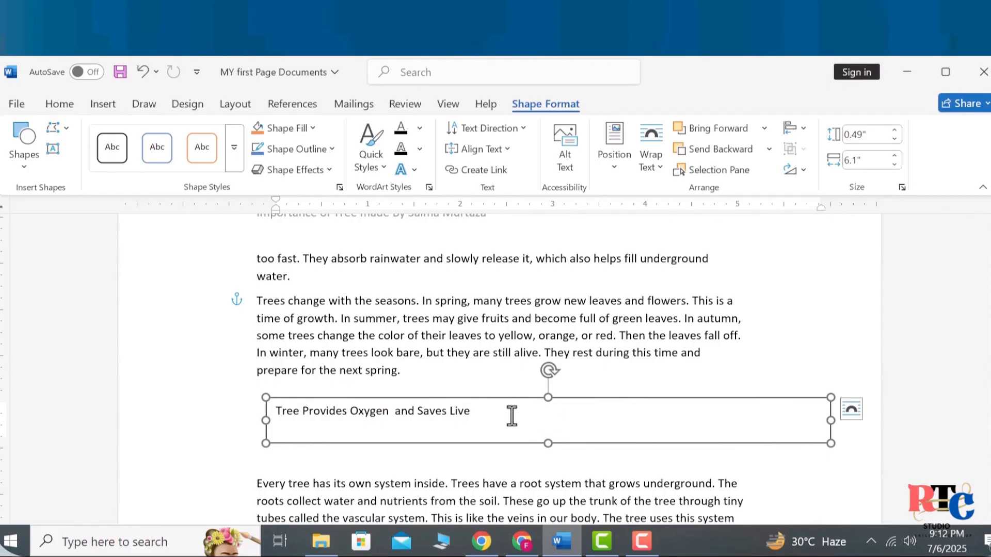
Center the text inside the text box and clear the selection.
left_click_drag(510, 416, 274, 404)
key("ctrl+e")
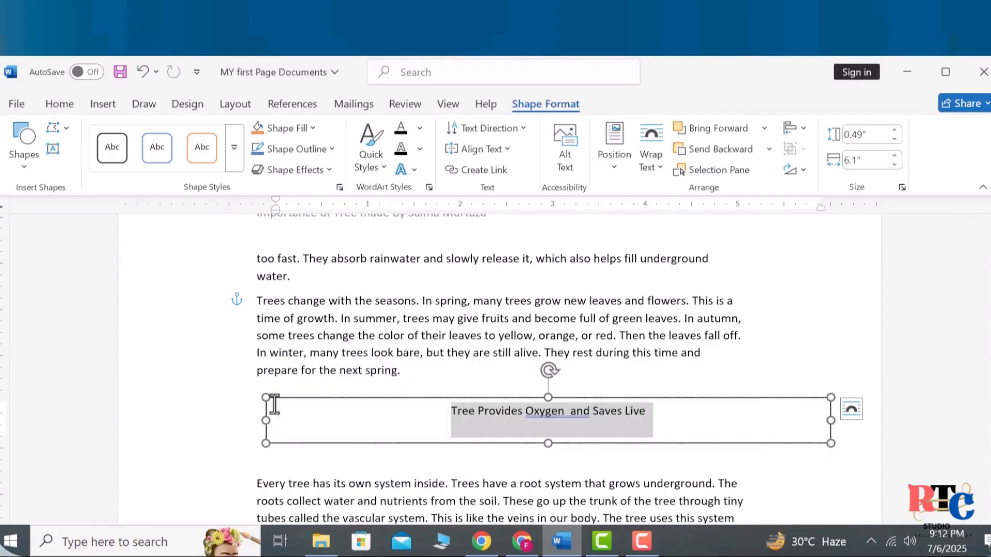
left_click(58, 105)
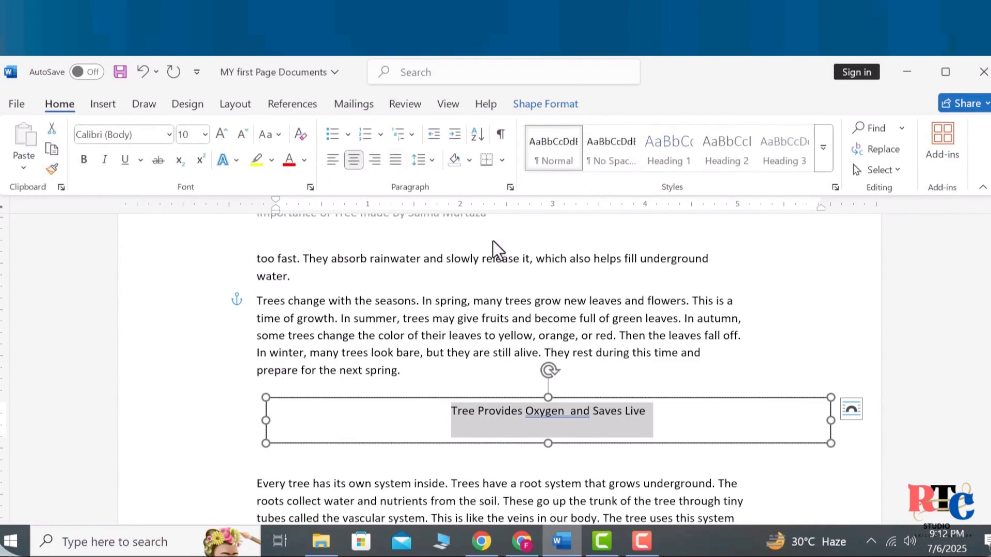
left_click(460, 423)
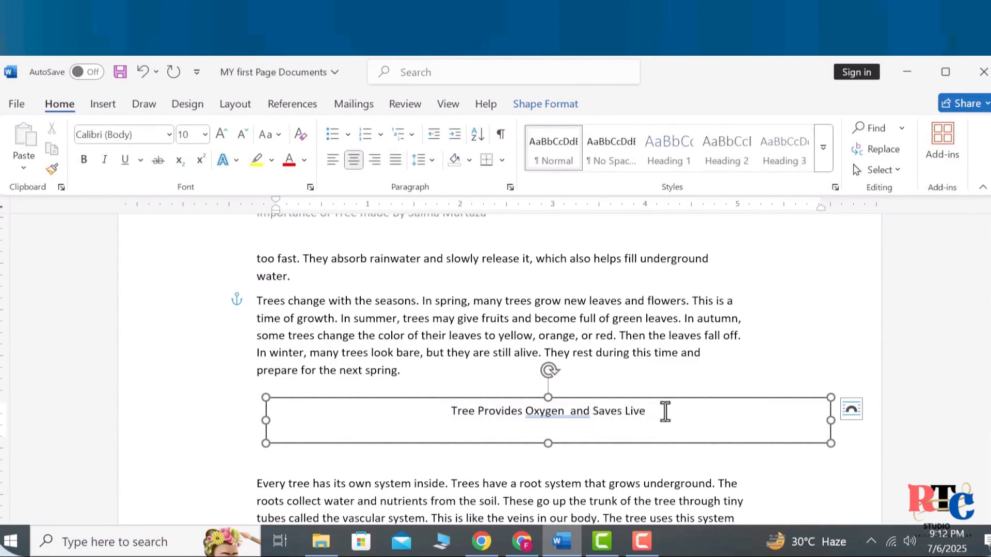
Set the text box's text wrapping to Tight.
left_click(626, 433)
left_click(850, 411)
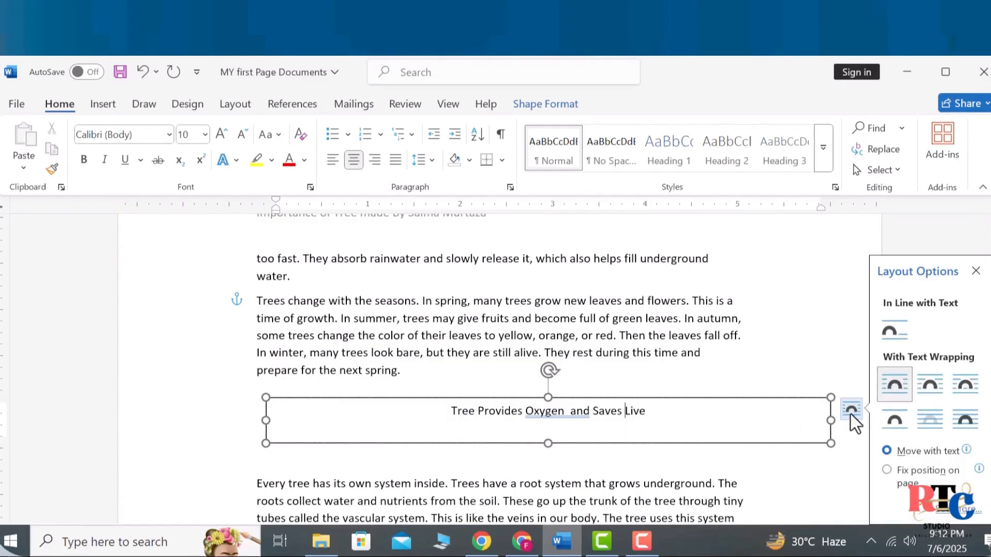
left_click(930, 397)
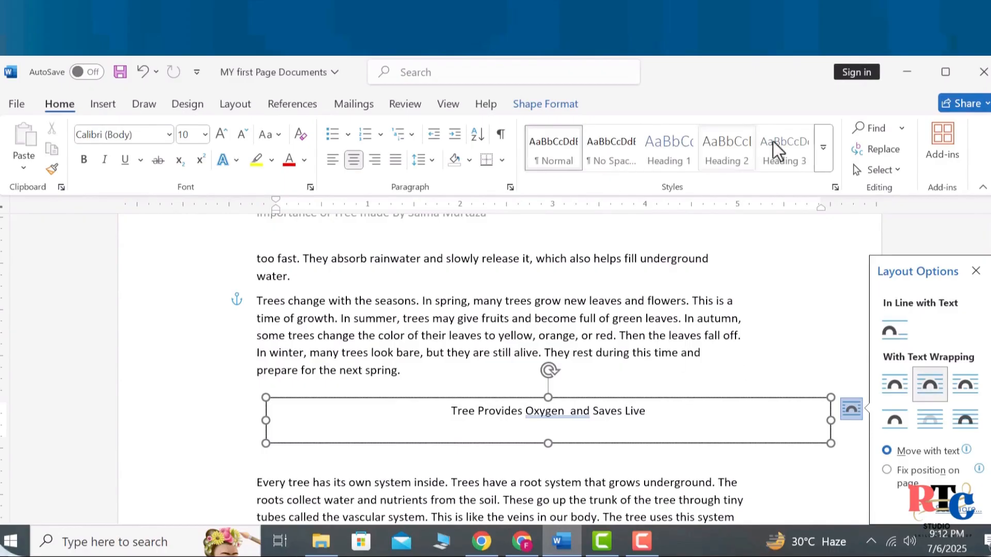
Try the Quote style on the text box's sentence.
left_click(825, 158)
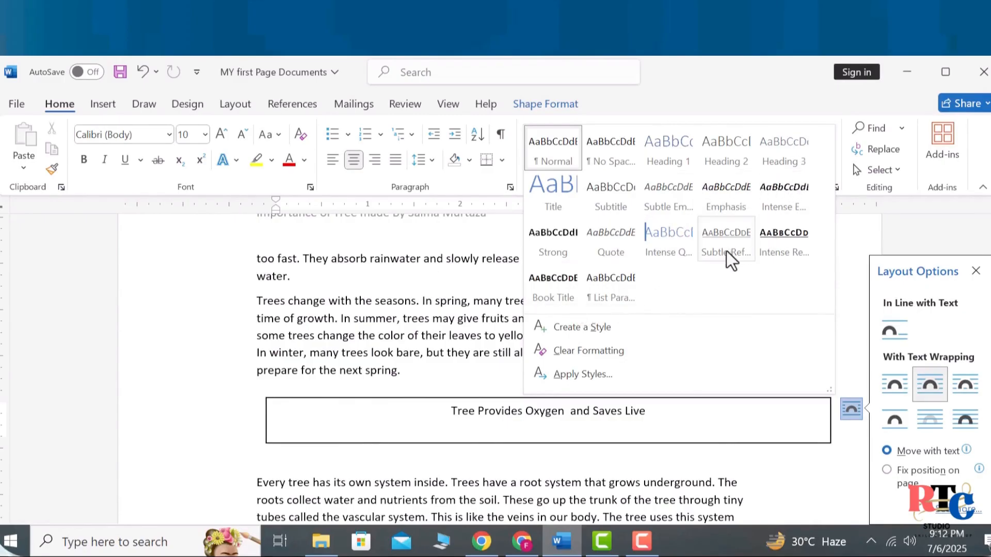
left_click(619, 251)
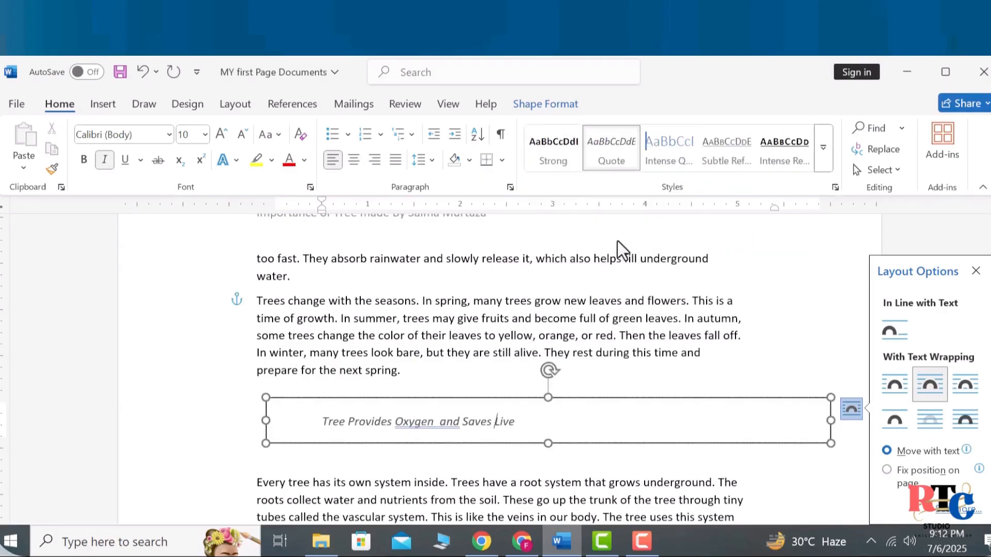
left_click(833, 325)
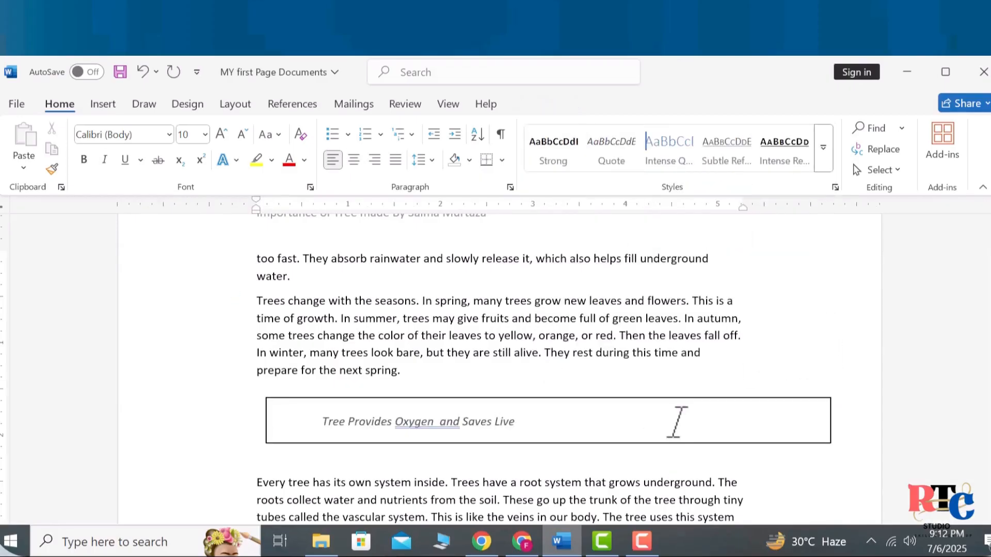
Narrow the text box to about half its width from its right edge and view its layout options.
left_click(674, 421)
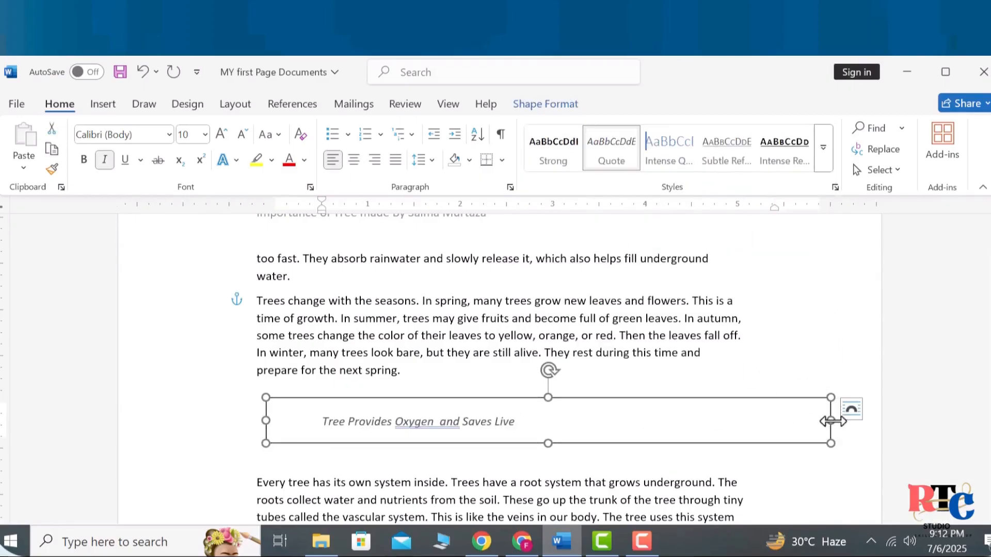
left_click_drag(831, 420, 538, 420)
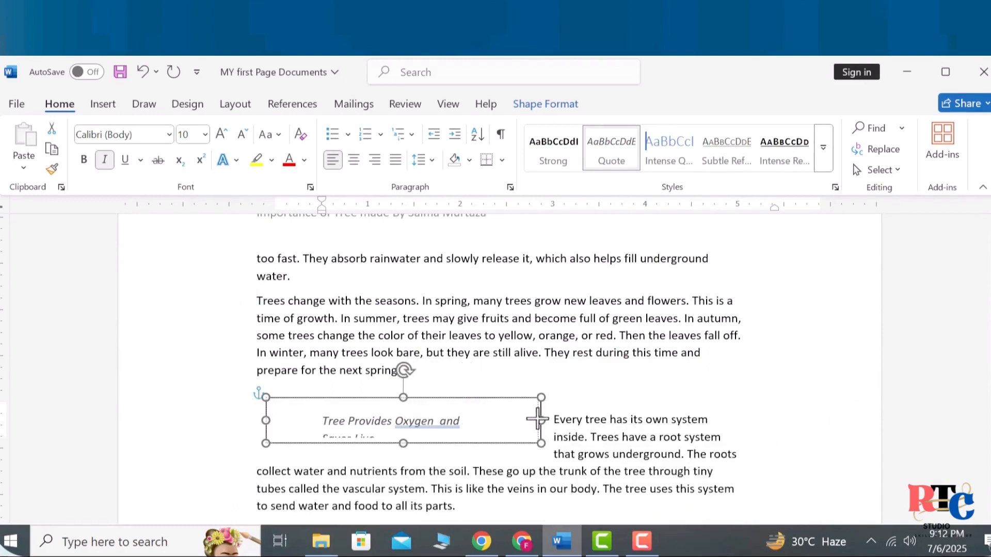
left_click(562, 413)
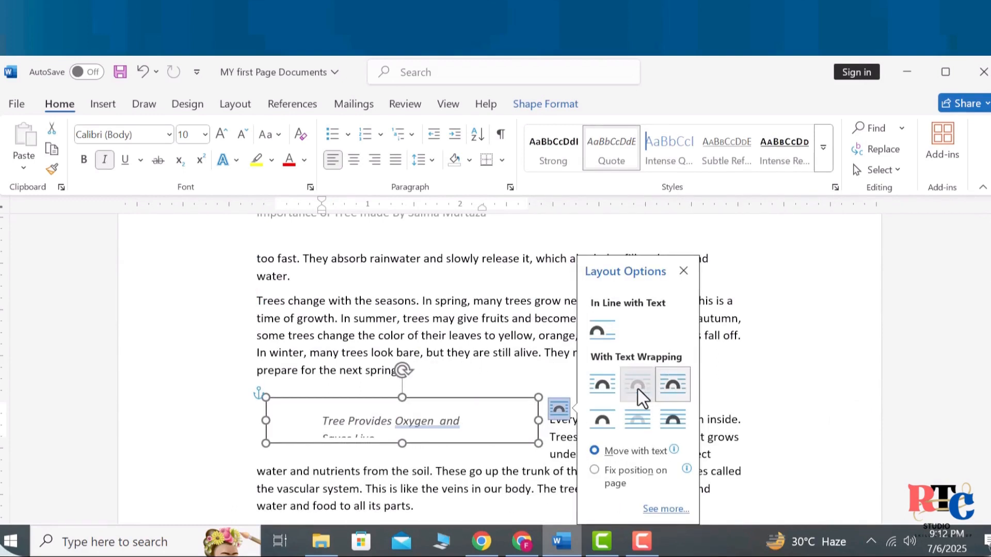
left_click(809, 375)
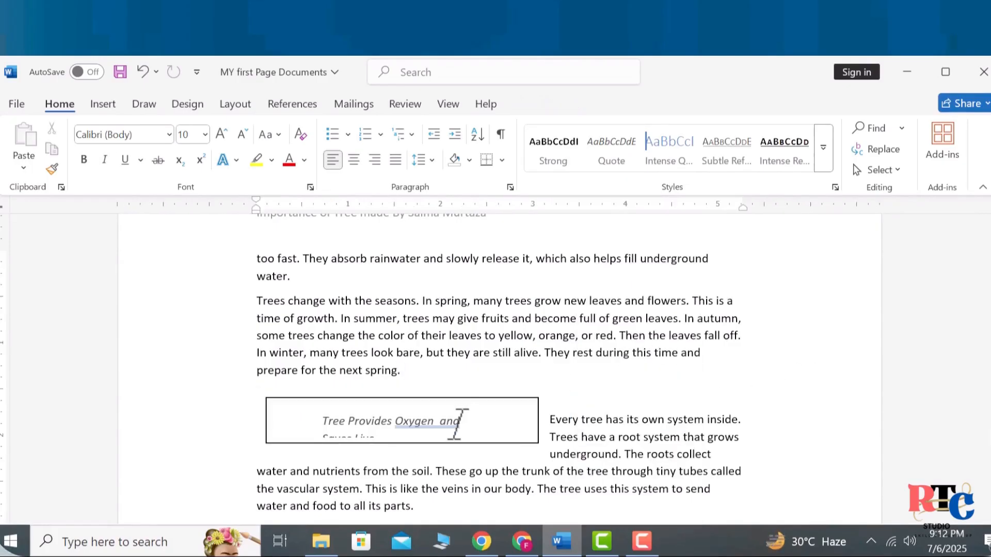
left_click(538, 421)
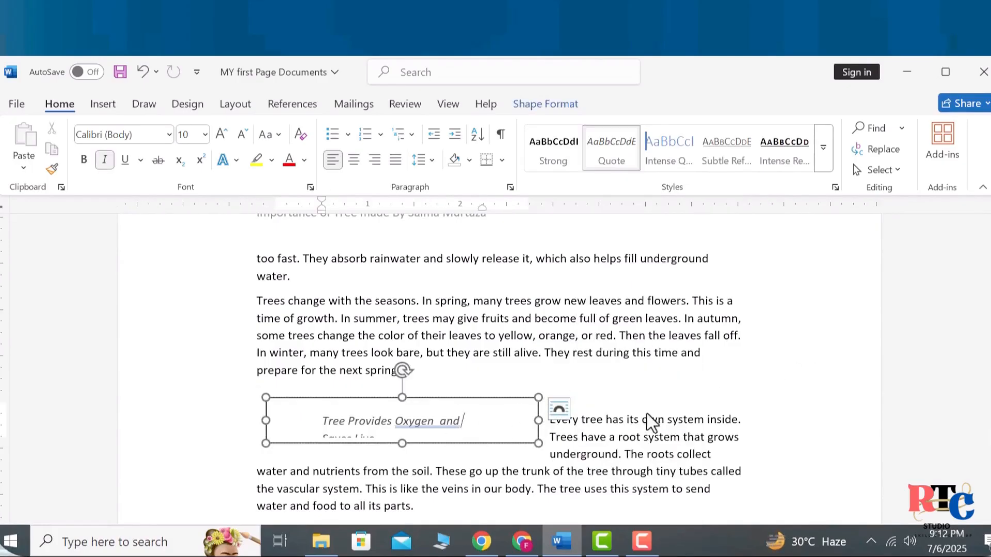
left_click(537, 419)
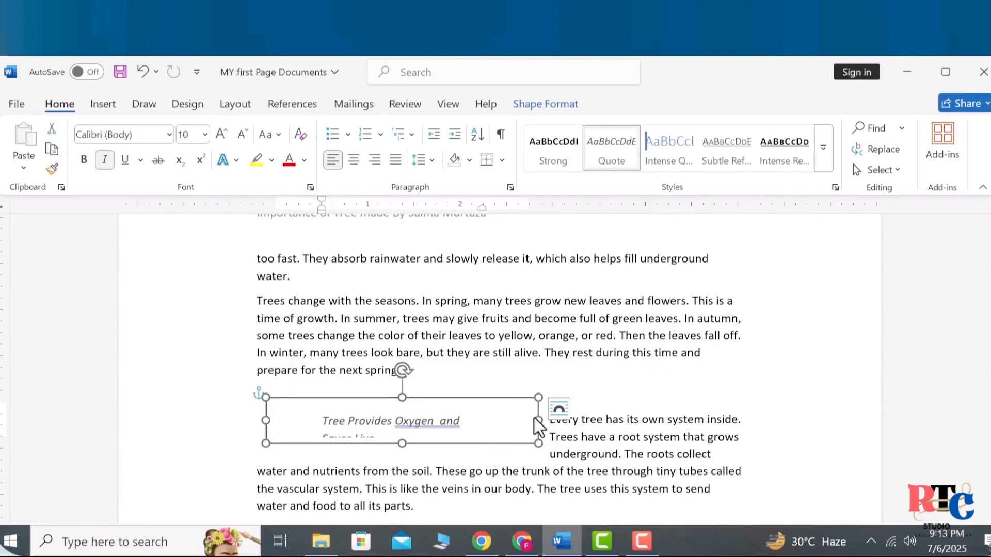
Undo the text box narrowing and the Quote style, and return to the body text.
key("ctrl+z")
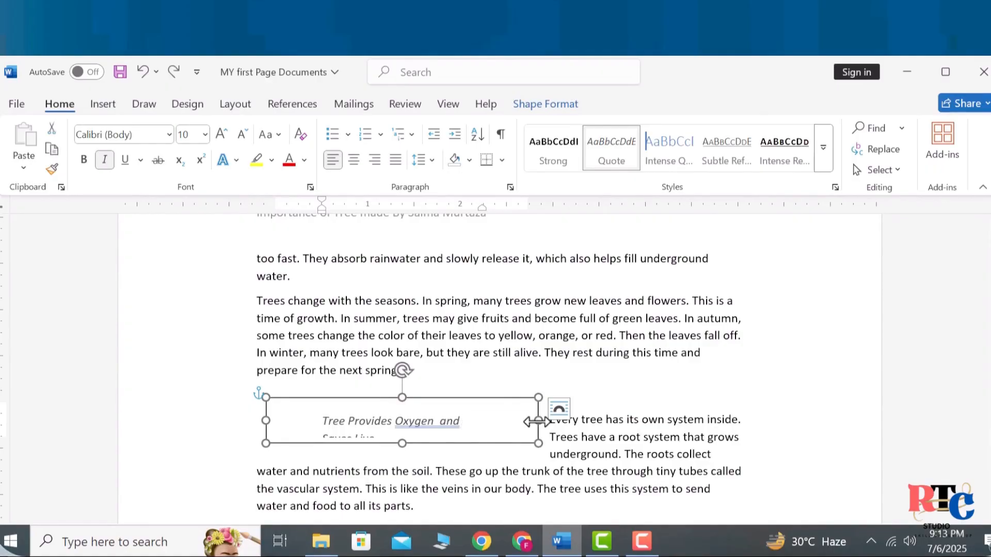
key("ctrl+z")
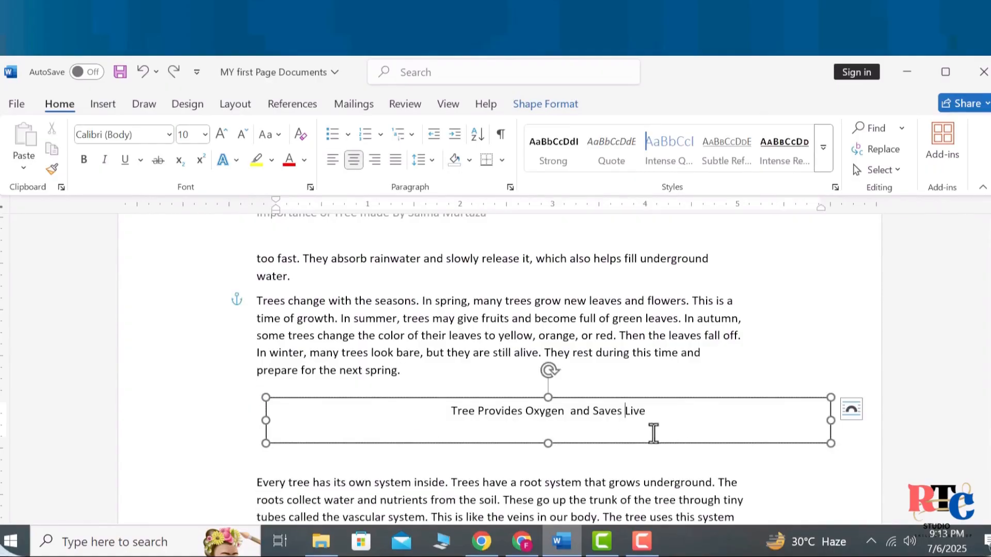
left_click(699, 479)
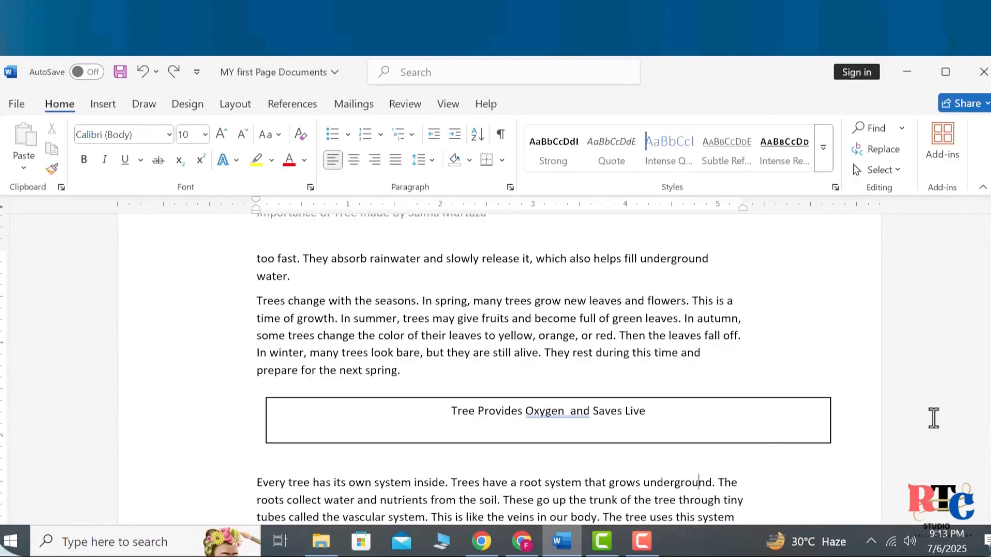
left_click(749, 433)
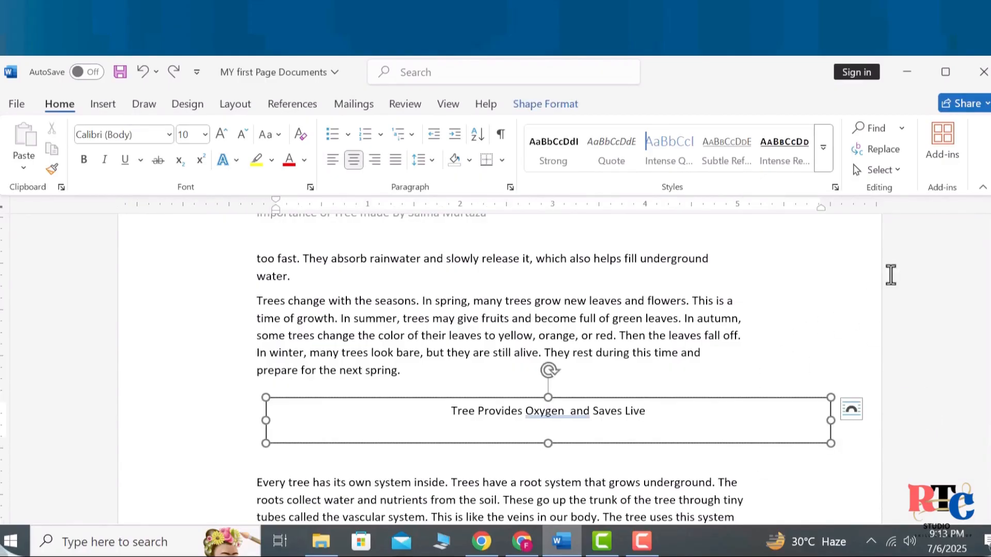
left_click(98, 105)
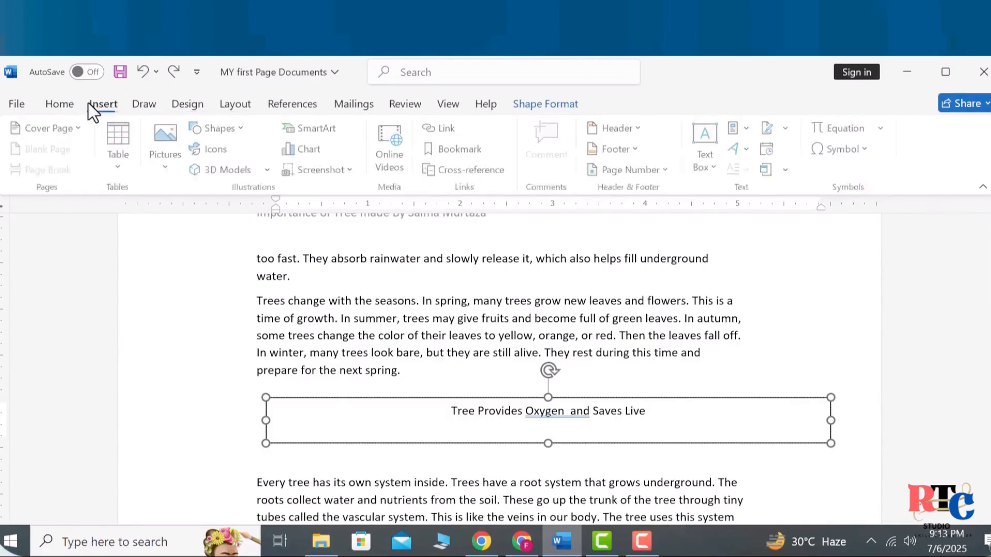
left_click(705, 167)
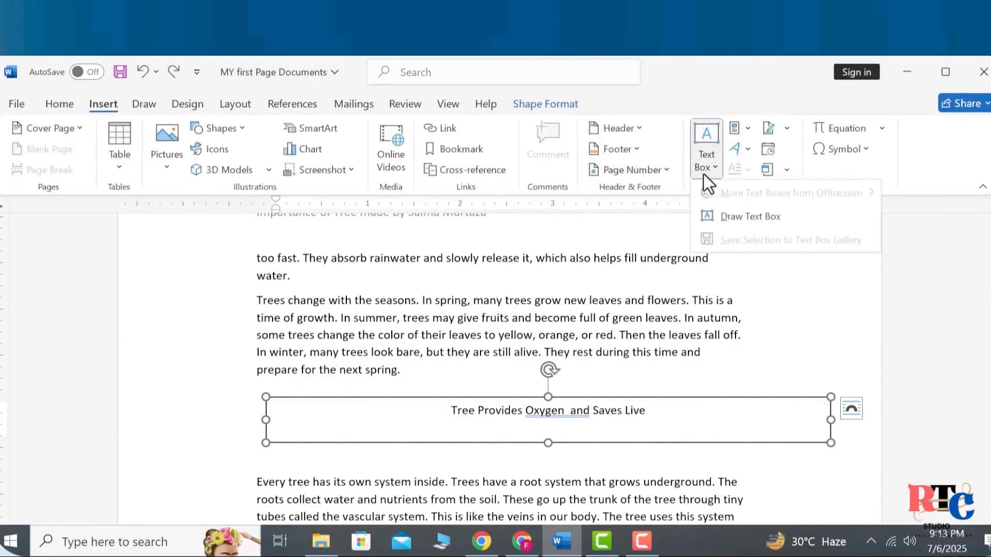
key("Escape")
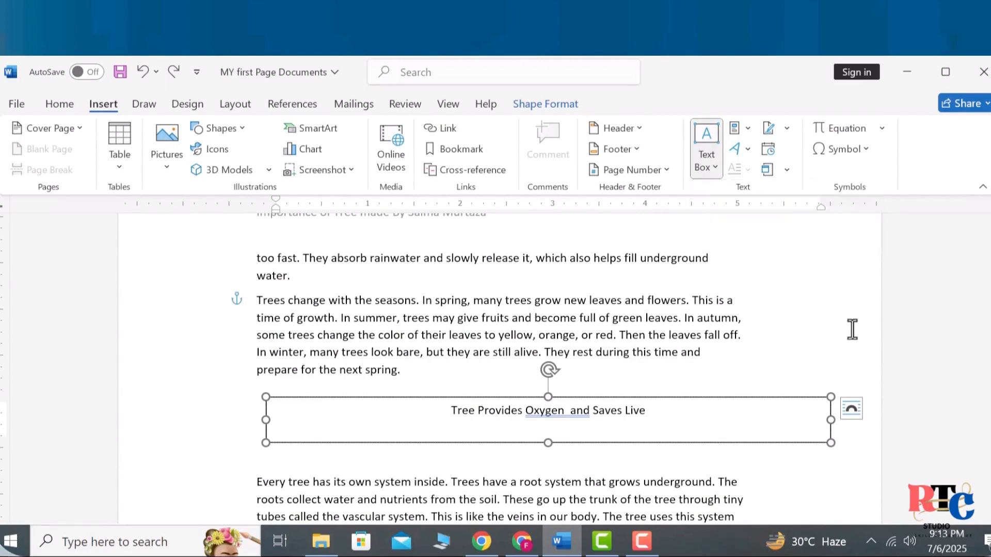
left_click(503, 458)
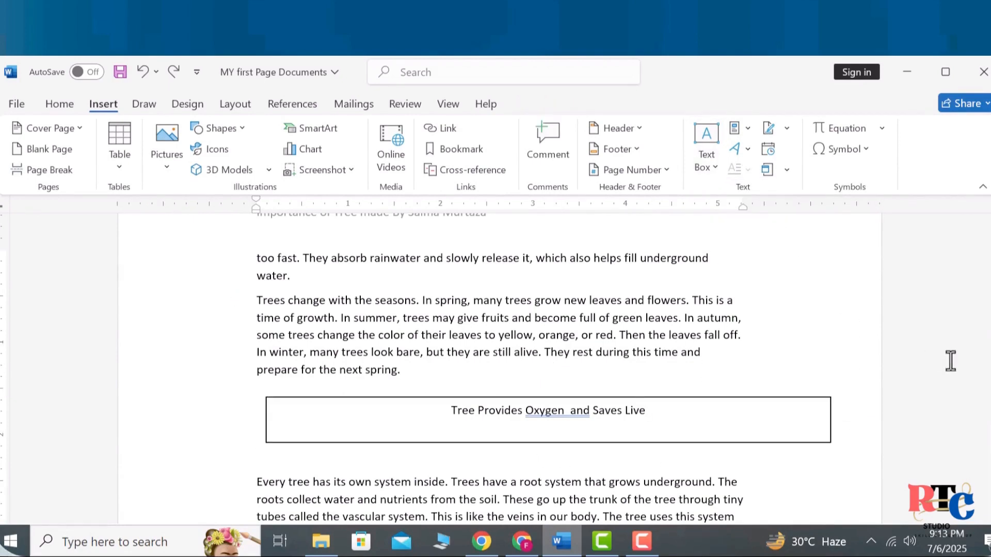
left_click(847, 367)
Add an empty line after the paragraph ending "to all its parts." and insert WordArt there in the Fill: Blue, Accent color 1; Shadow style.
scroll(846, 367, "down", 4)
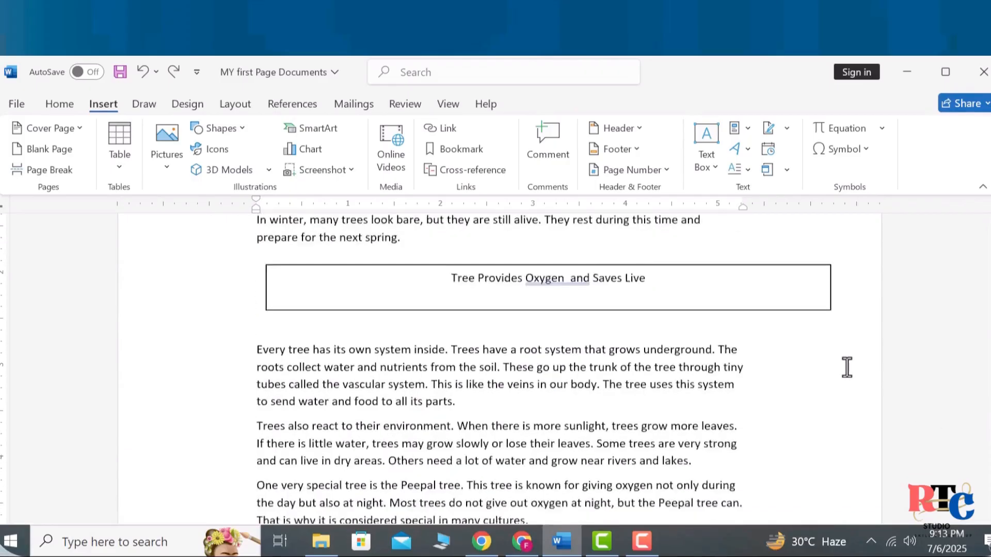
left_click(471, 340)
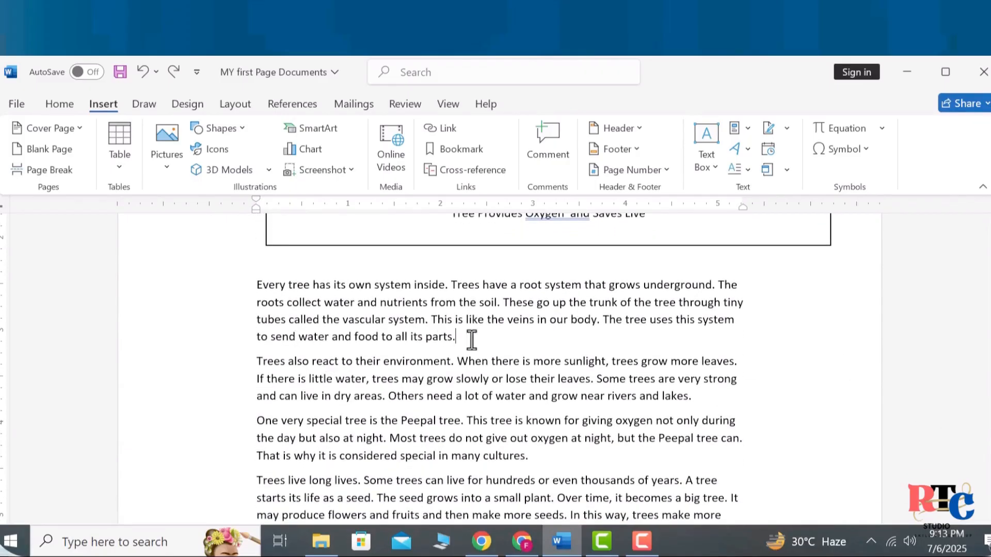
key("Return")
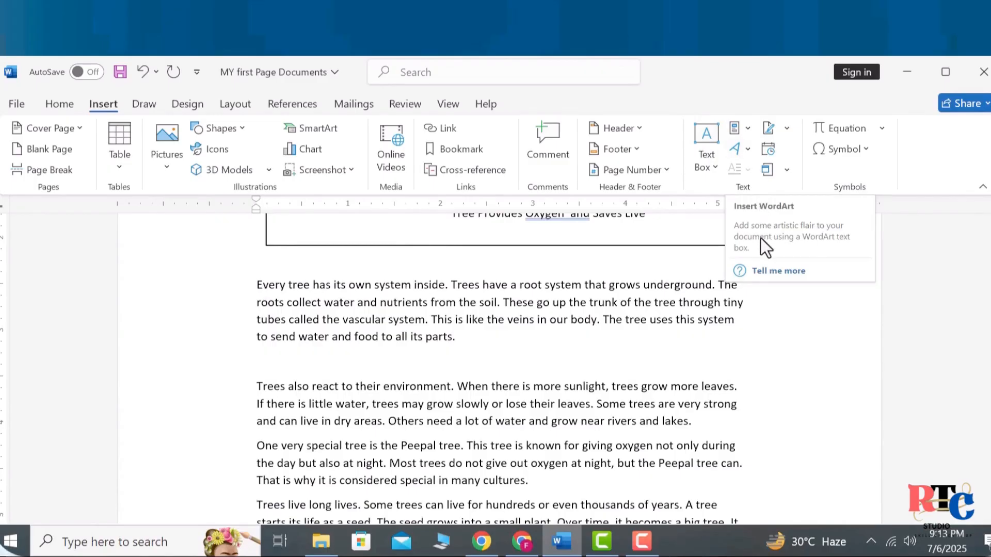
key("F1")
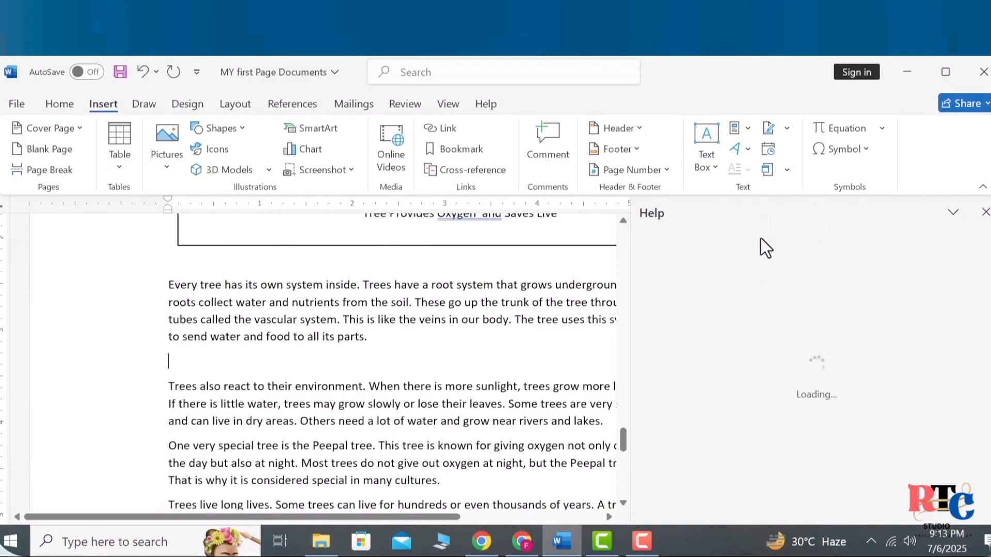
left_click(985, 212)
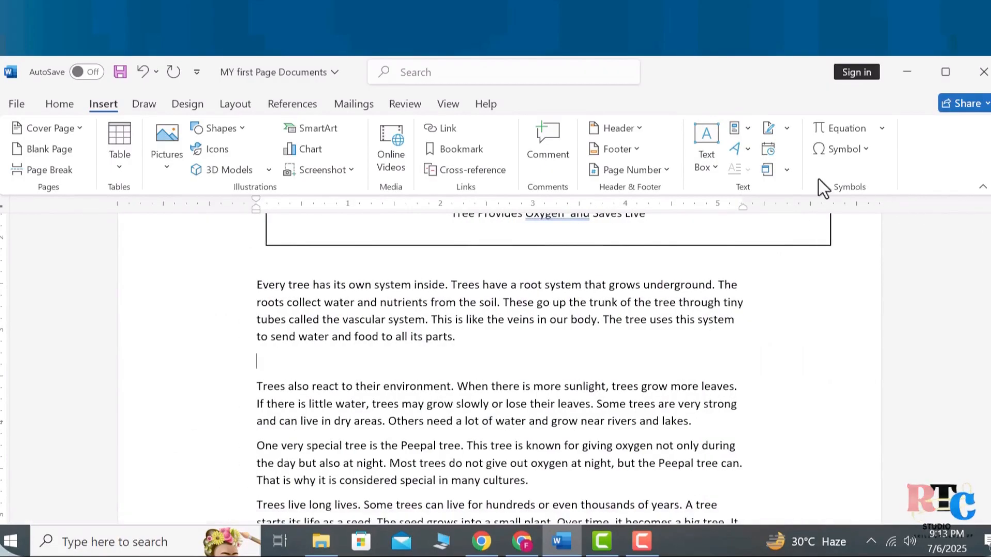
left_click(743, 151)
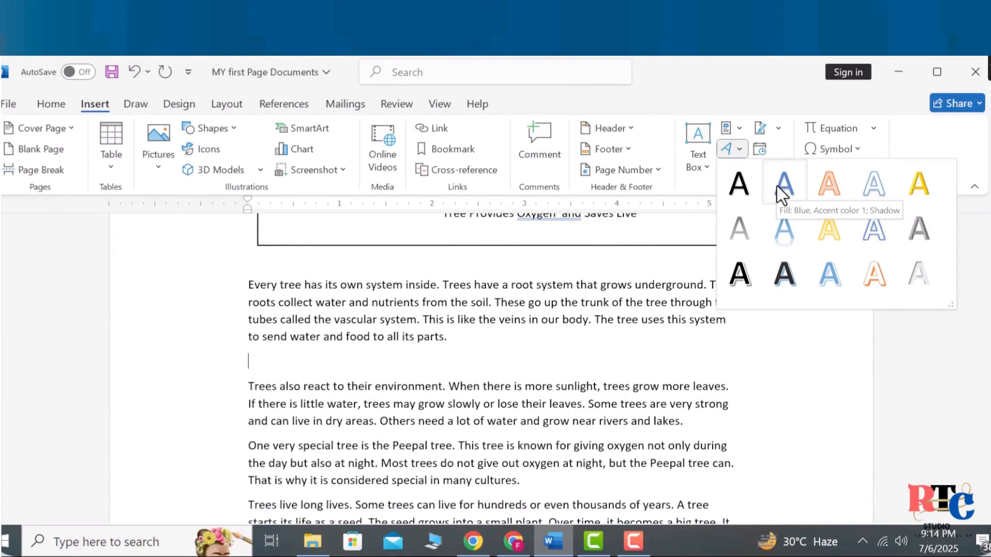
left_click(776, 187)
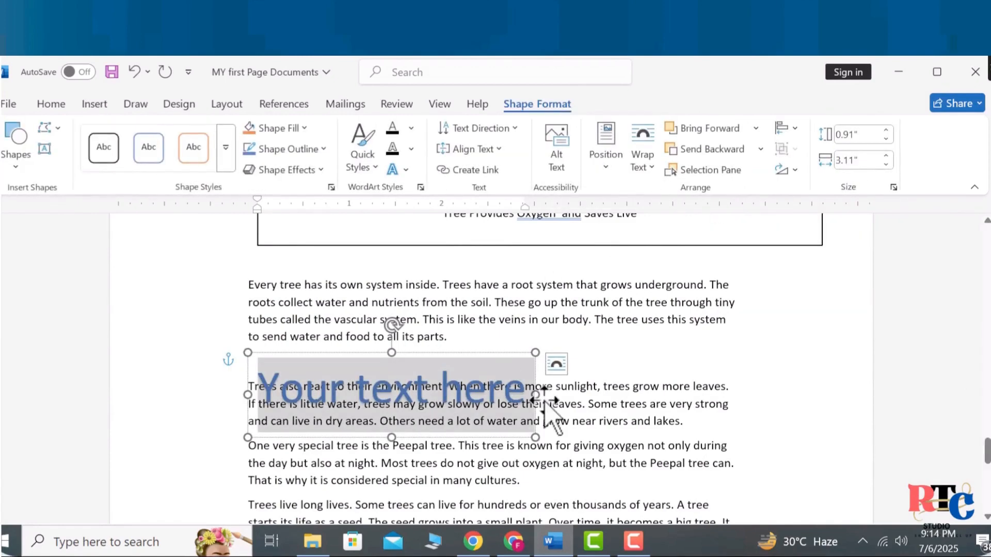
Widen the WordArt frame to about 4.57 inches and replace its placeholder text with "Green is Life".
left_click_drag(535, 393, 670, 394)
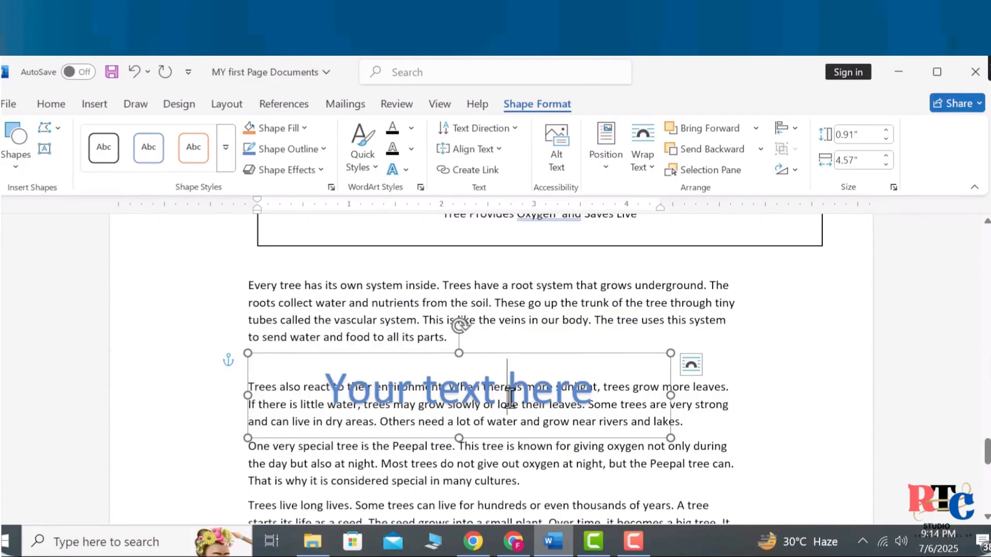
triple_click(510, 397)
type("G")
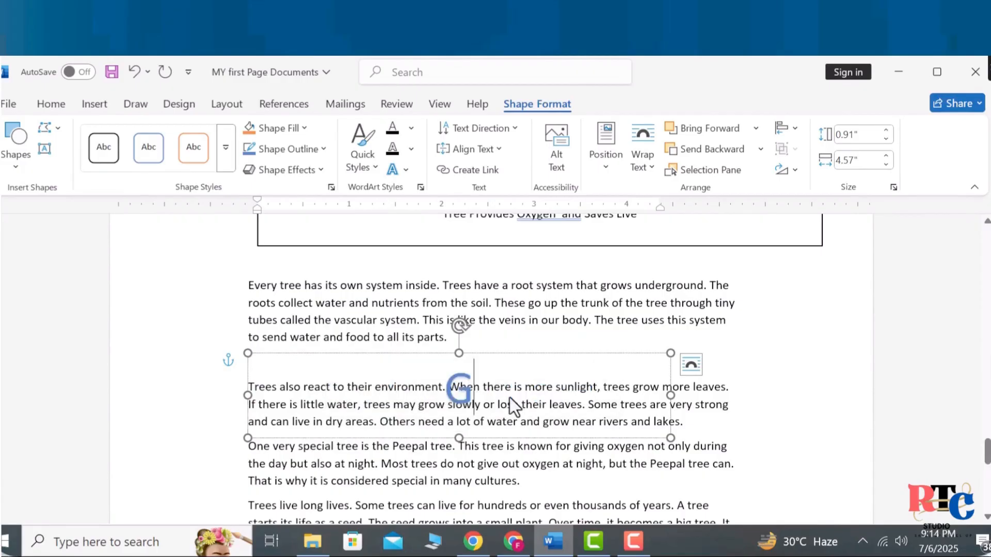
type("reen Is Lid")
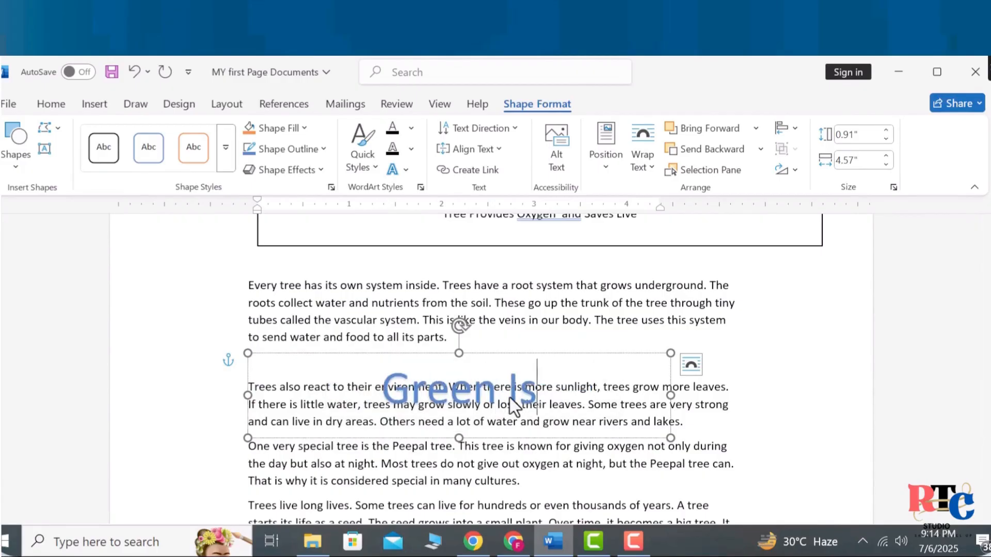
key("BackSpace")
key("BackSpace")
key("BackSpace")
key("BackSpace")
key("BackSpace")
key("BackSpace")
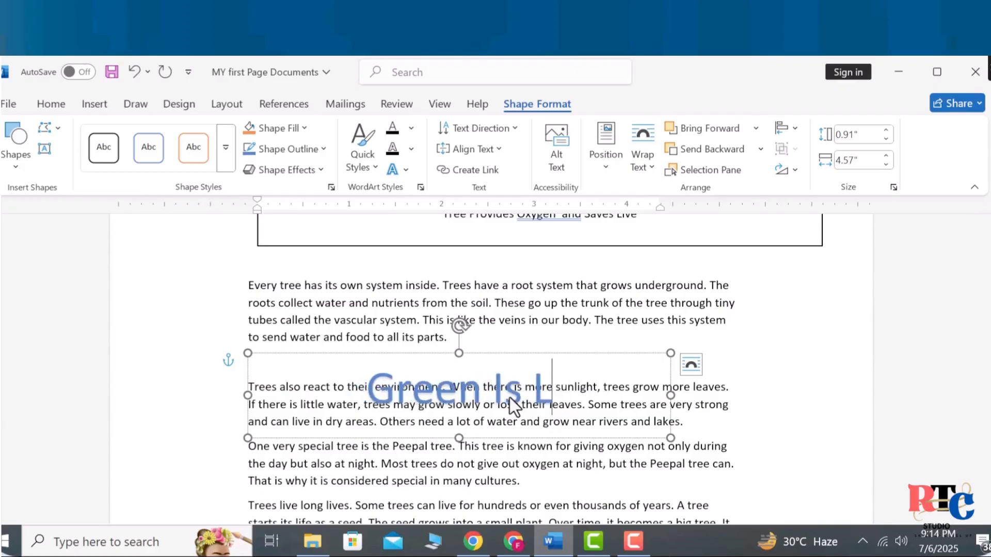
type("is ")
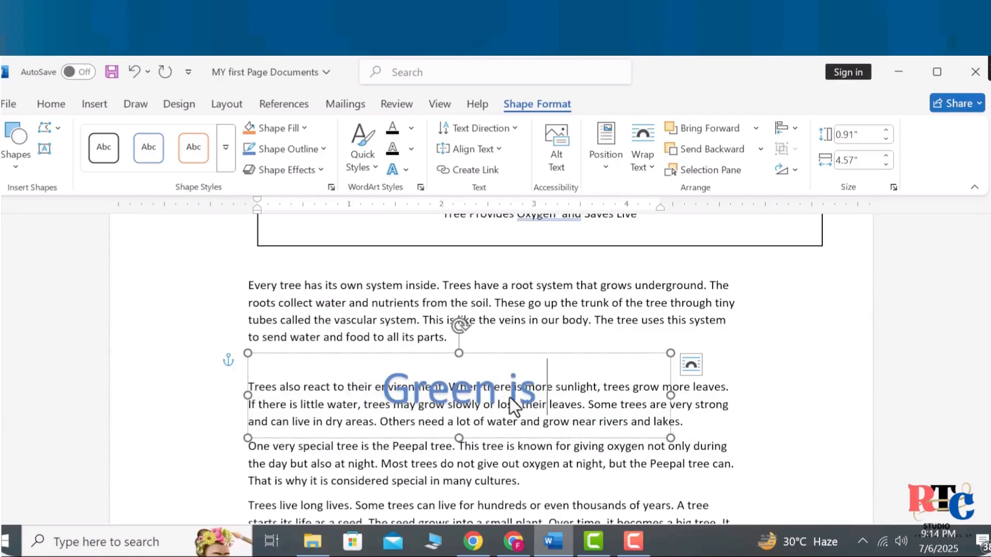
type("Lide")
key("BackSpace")
key("BackSpace")
type("f")
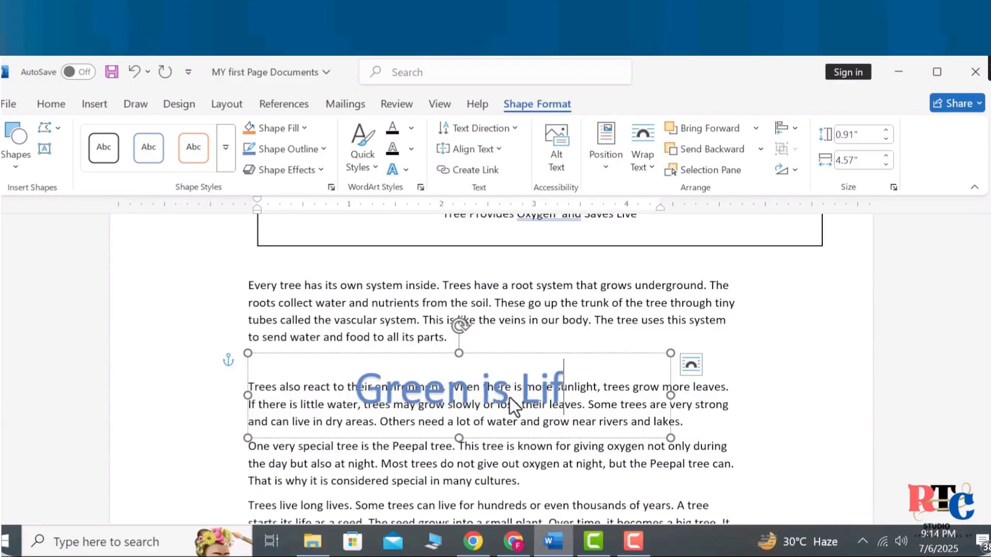
type("e")
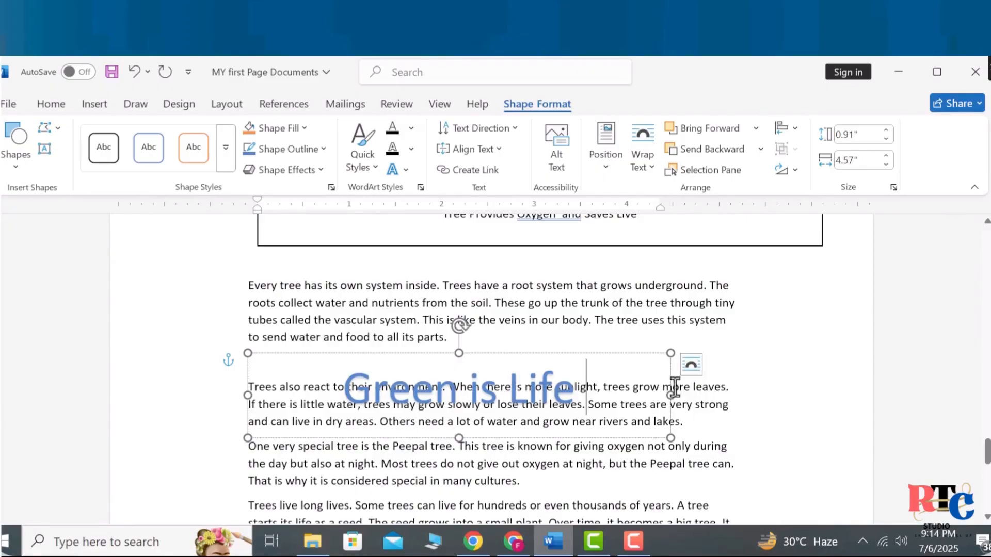
Set the "Green is Life" WordArt's text wrapping to Tight and widen its frame to about 5.27 inches, up to the body text's edge.
left_click(696, 372)
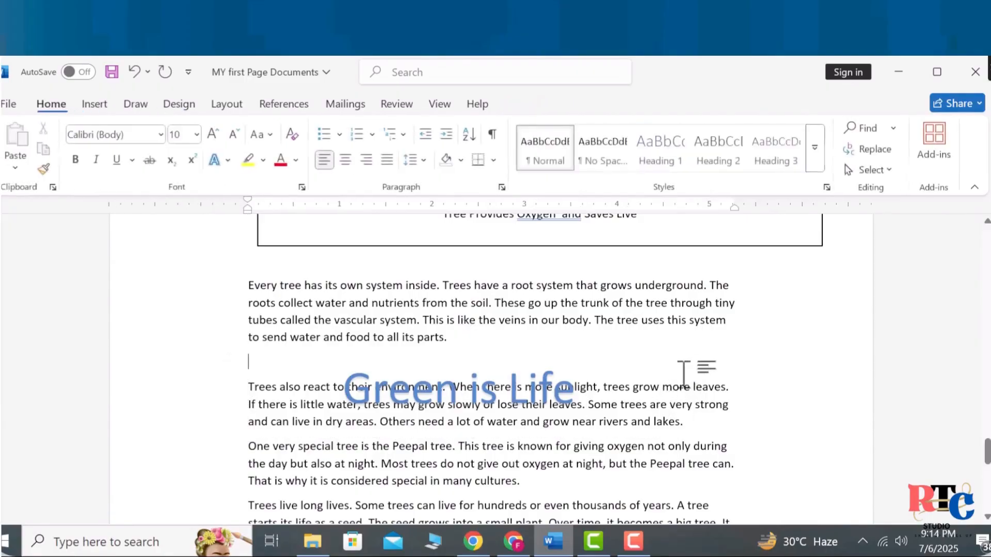
left_click(547, 395)
left_click(690, 364)
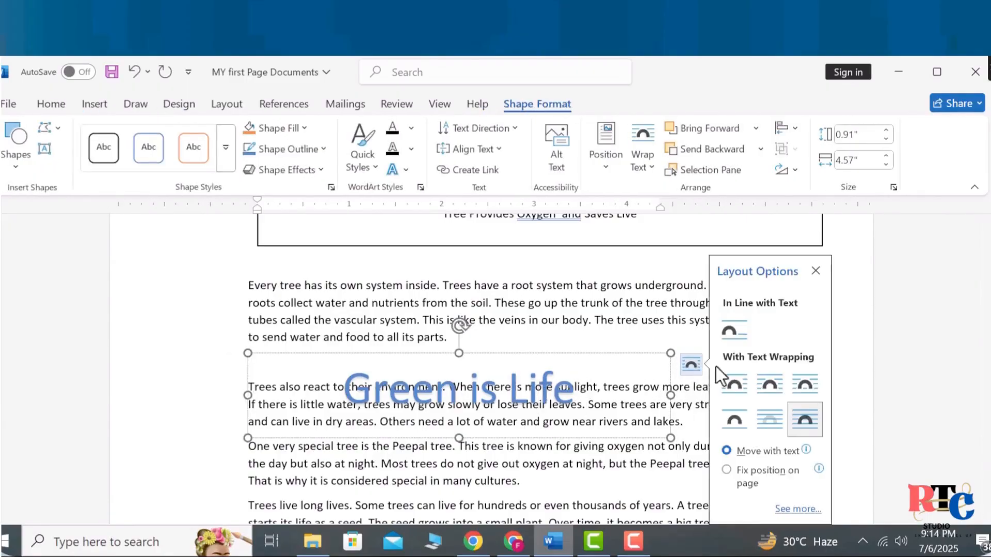
left_click(770, 388)
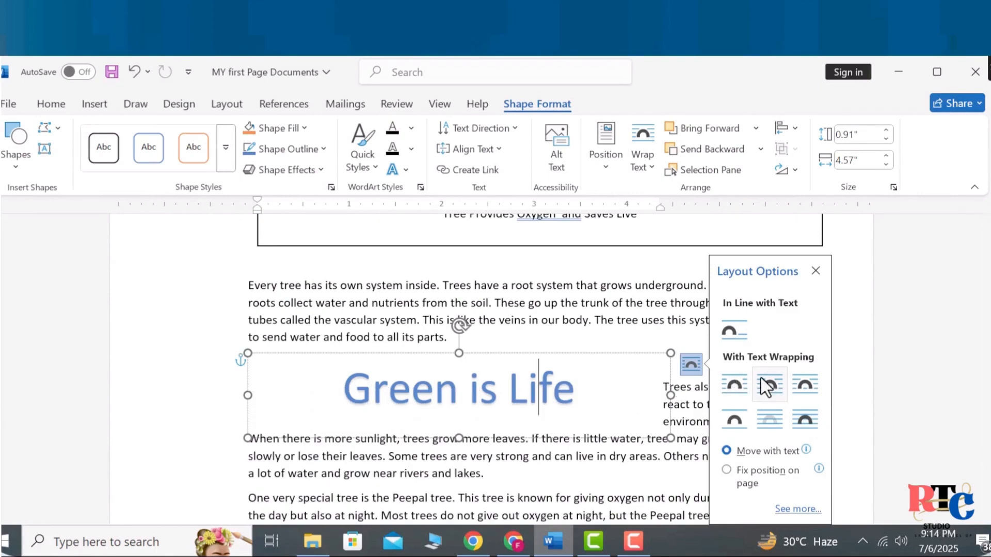
left_click(625, 325)
left_click(594, 411)
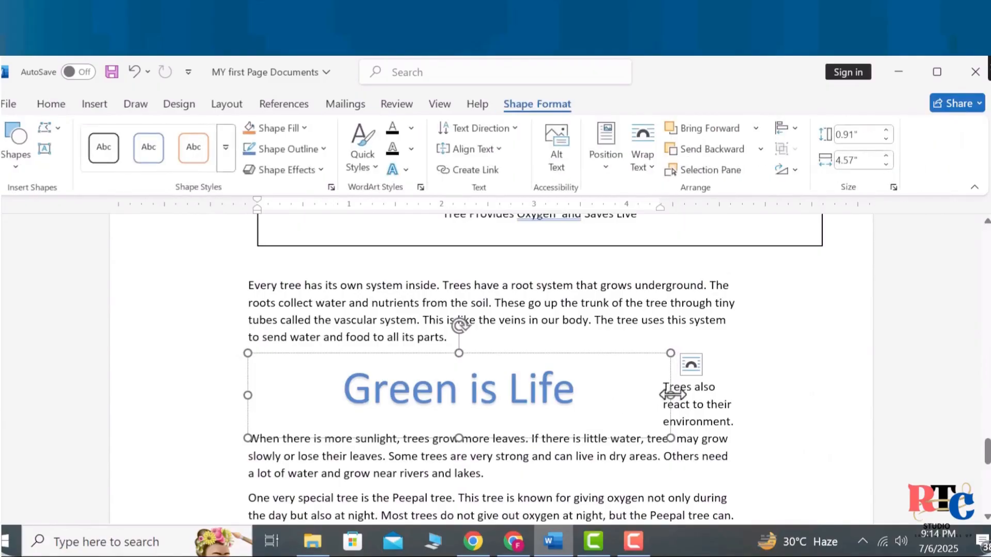
left_click_drag(670, 395, 737, 395)
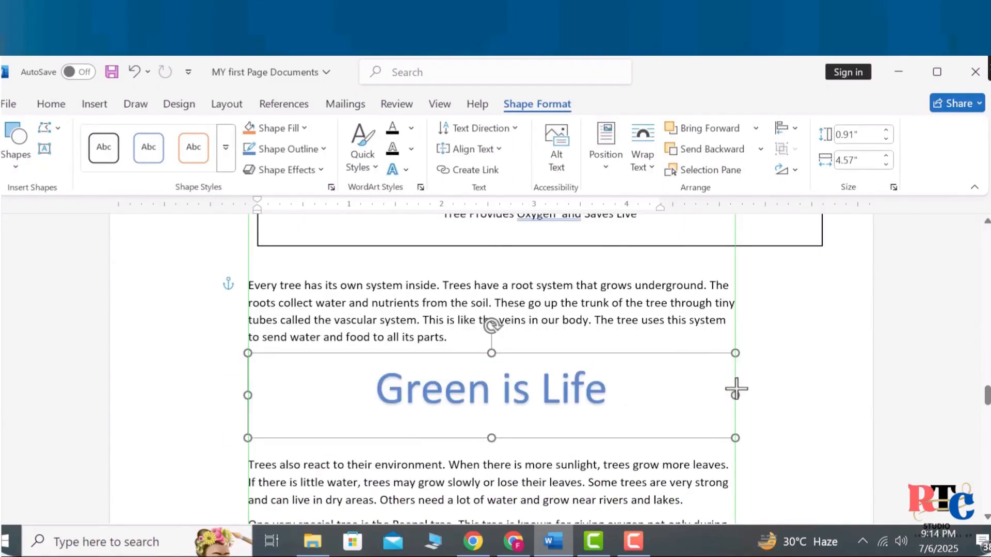
Fill the WordArt text "Green is Life" with the green theme color.
left_click_drag(603, 396, 356, 392)
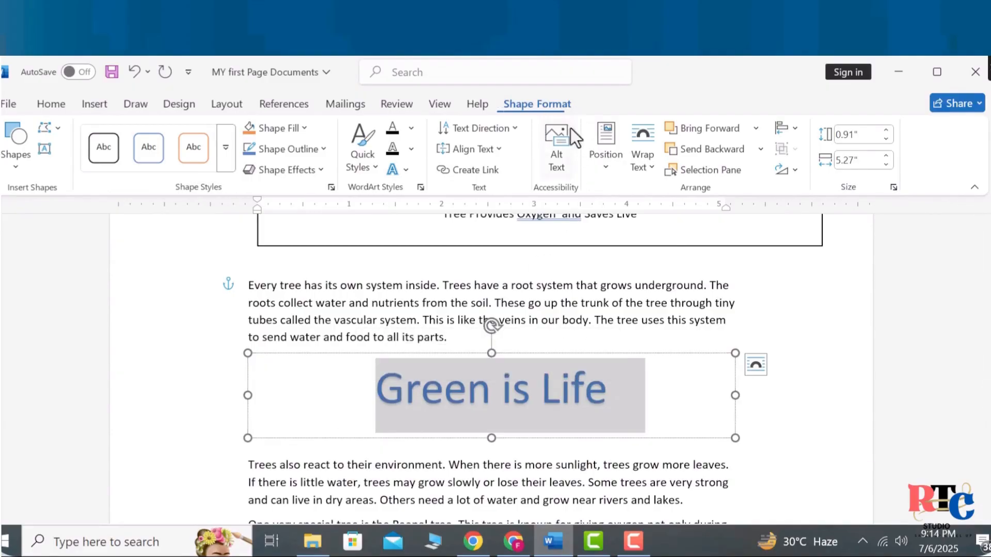
left_click(407, 175)
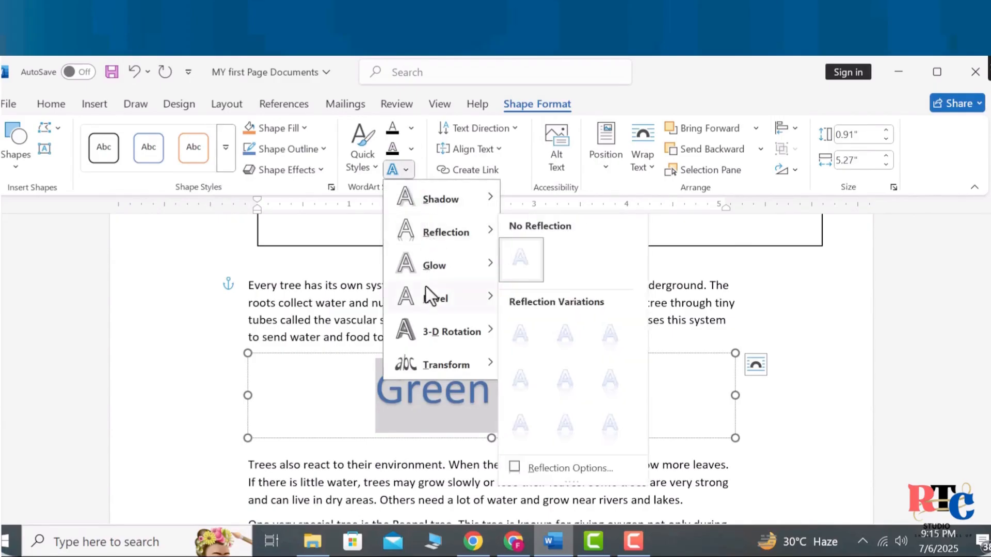
left_click(411, 128)
left_click(410, 128)
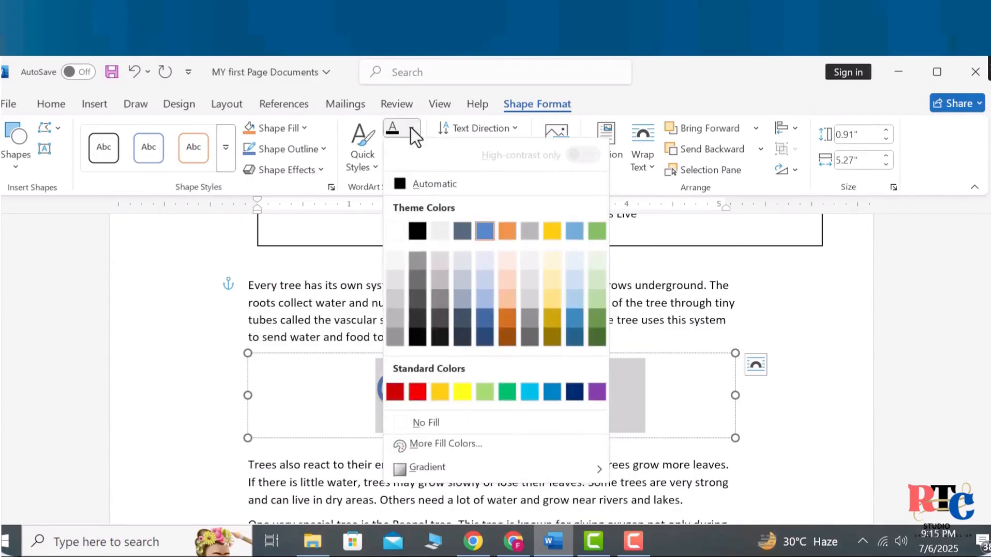
left_click(597, 232)
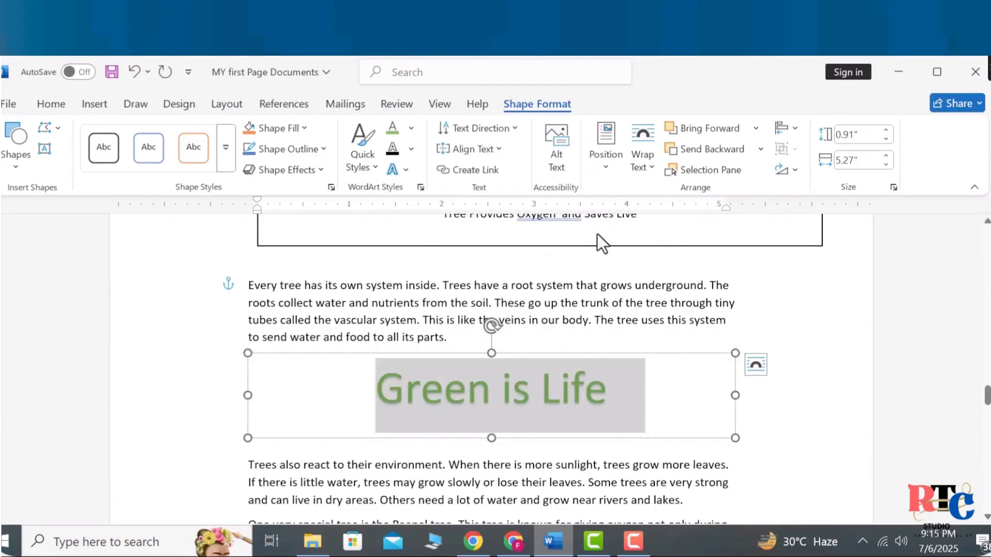
left_click(416, 147)
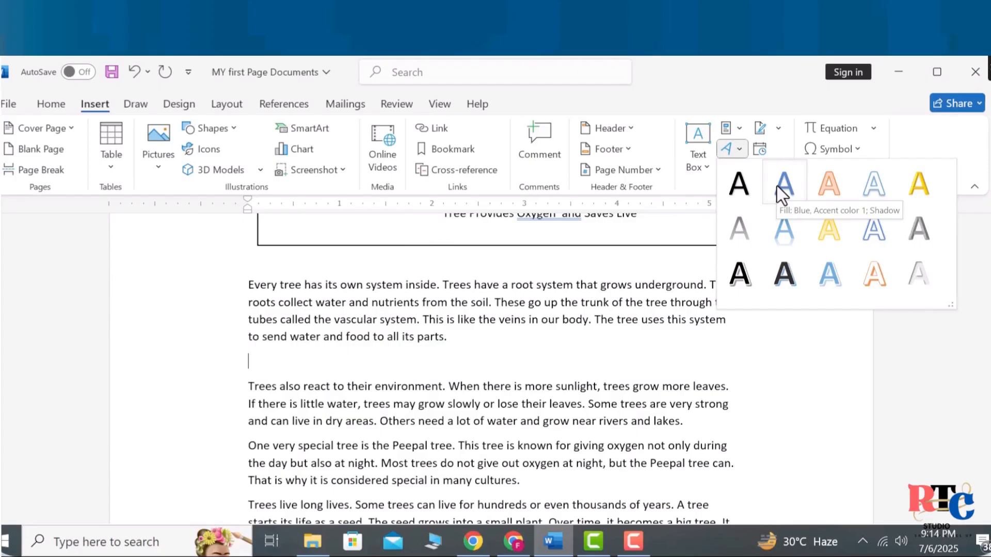
Insert placeholder WordArt in the Fill: Blue, Accent color 1; Shadow style and widen its frame.
left_click(776, 186)
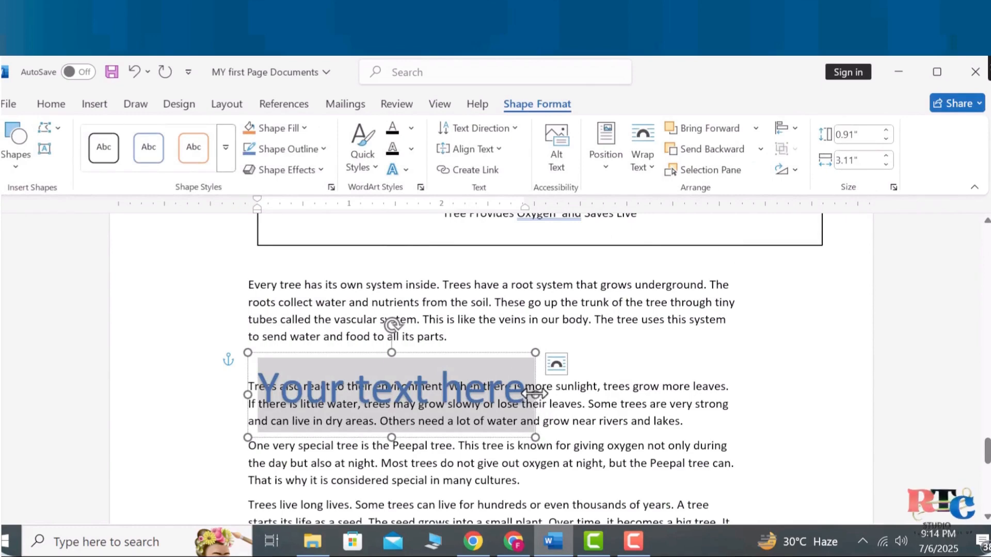
left_click_drag(535, 393, 659, 395)
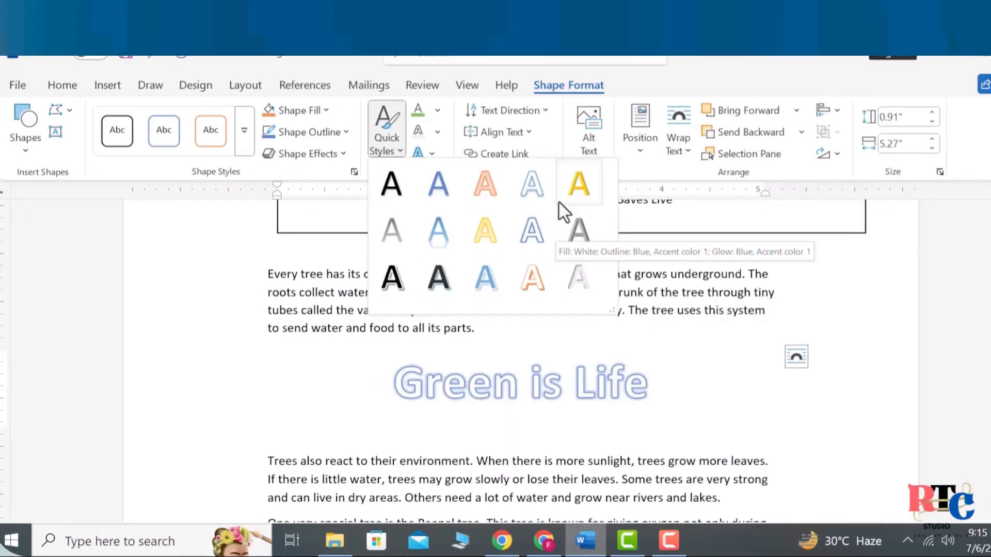
Apply the blue shadowed quick style to "Green is Life" and transform the text along the arched Follow Path.
left_click(454, 193)
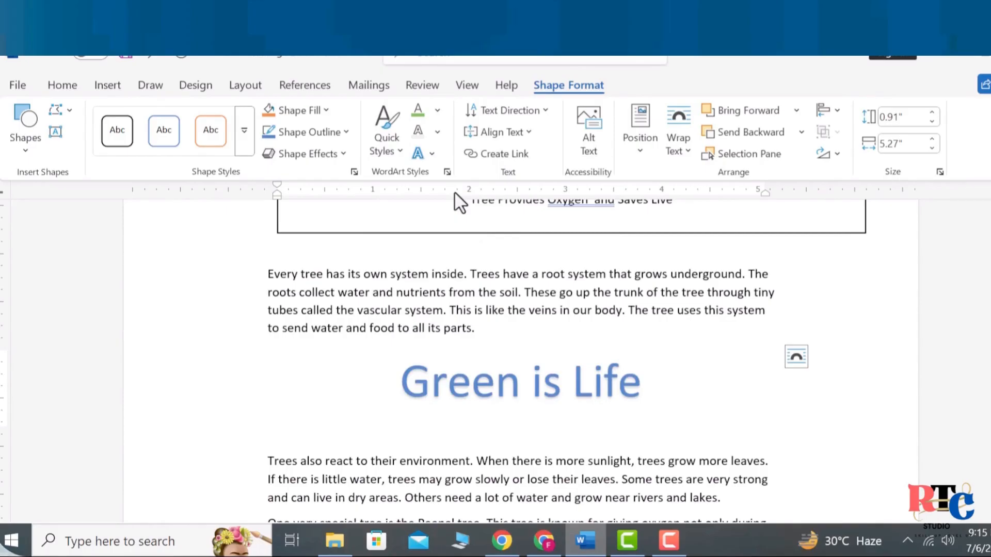
left_click(430, 153)
mouse_move(455, 350)
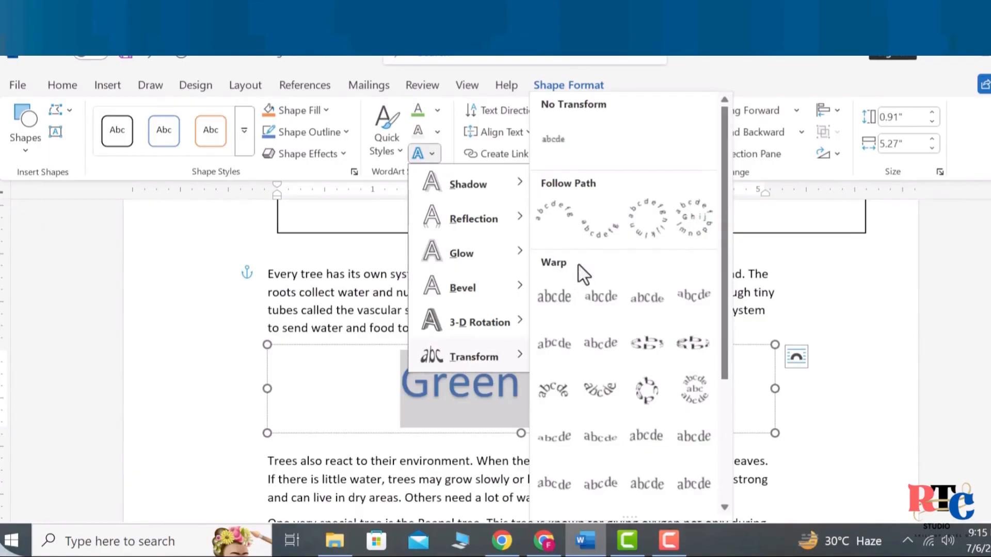
left_click(554, 216)
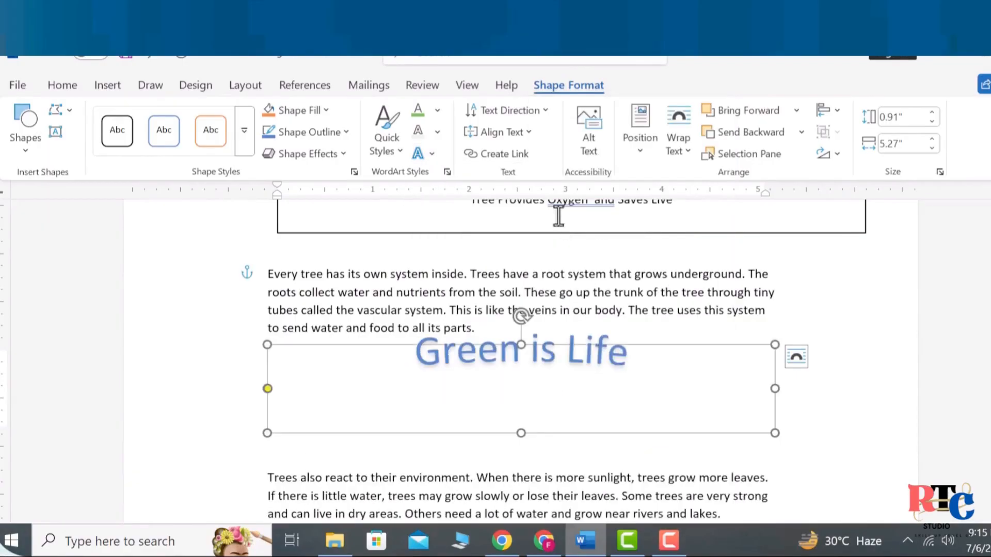
Try the ring-shaped Warp transform that loops the "Green is Life" text into an oval.
left_click(430, 153)
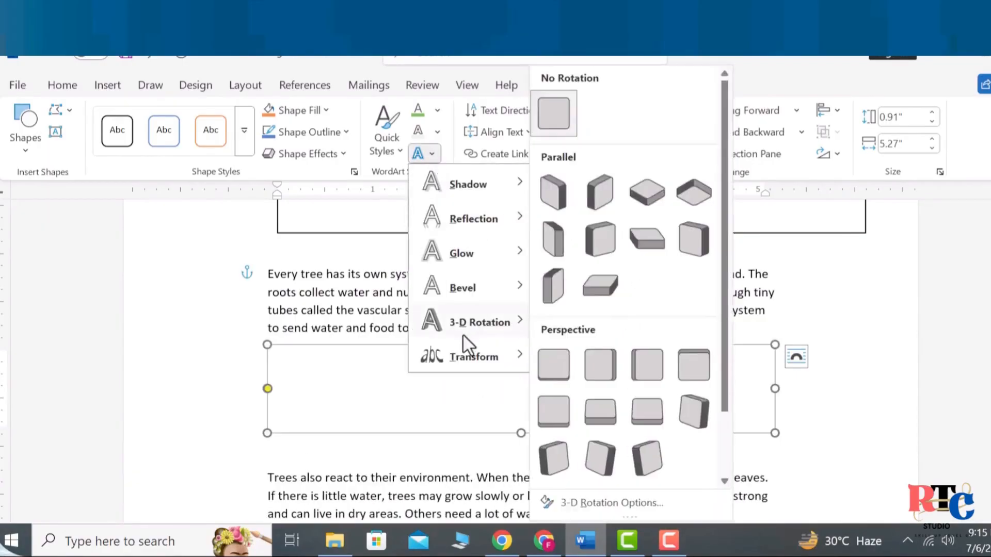
mouse_move(467, 354)
left_click(648, 388)
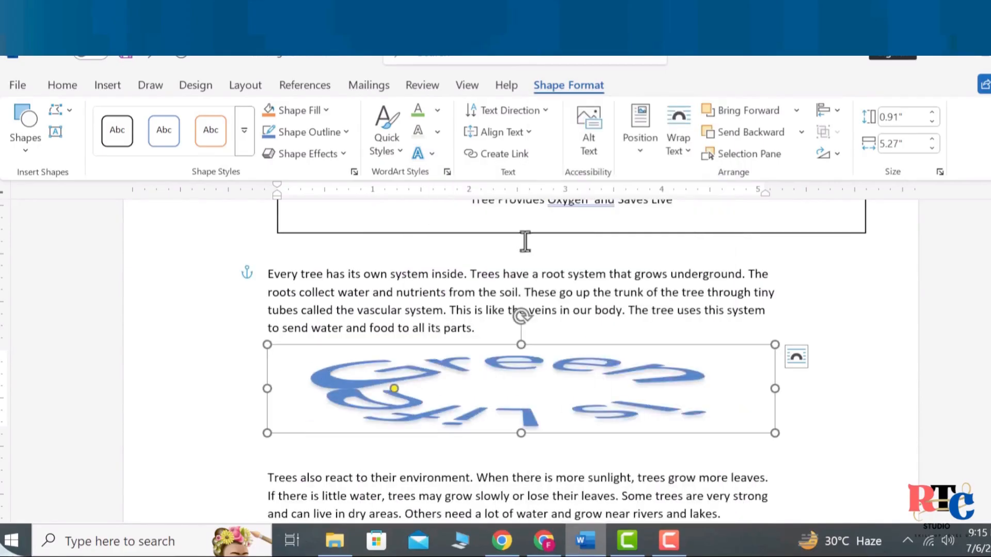
Transform the "Green is Life" text with a Warp effect that bends its middle downward, and return to the body text.
left_click(417, 153)
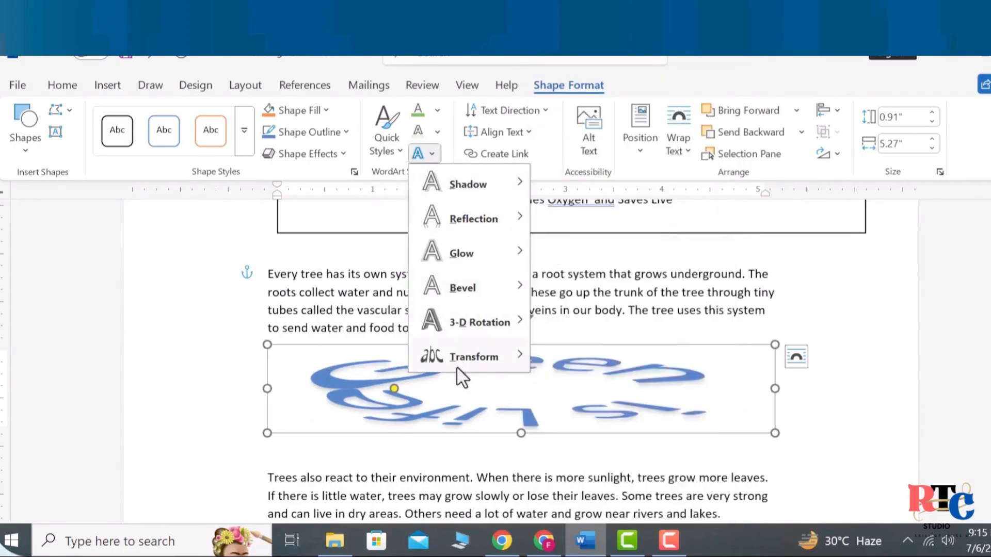
mouse_move(467, 355)
left_click(703, 309)
left_click(862, 376)
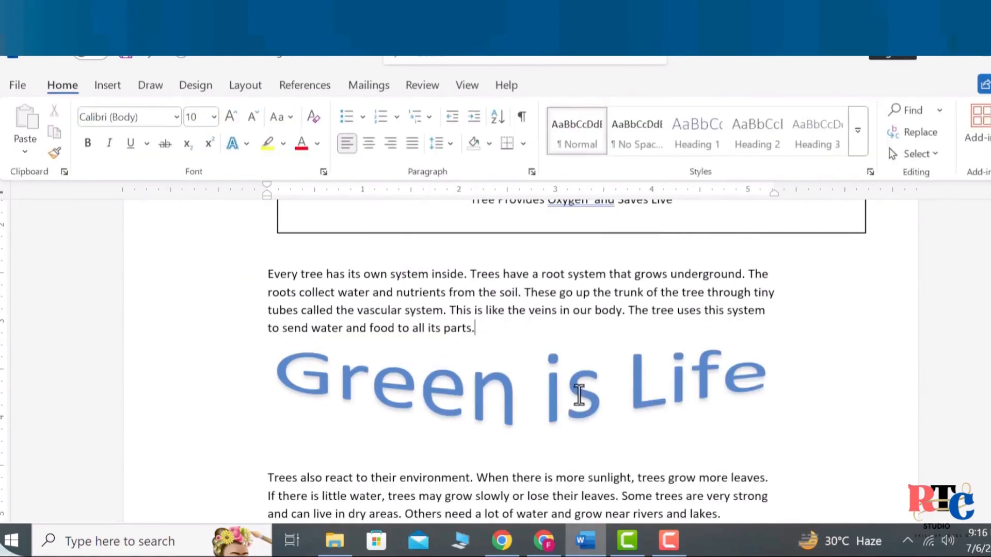
left_click(580, 395)
left_click(842, 431)
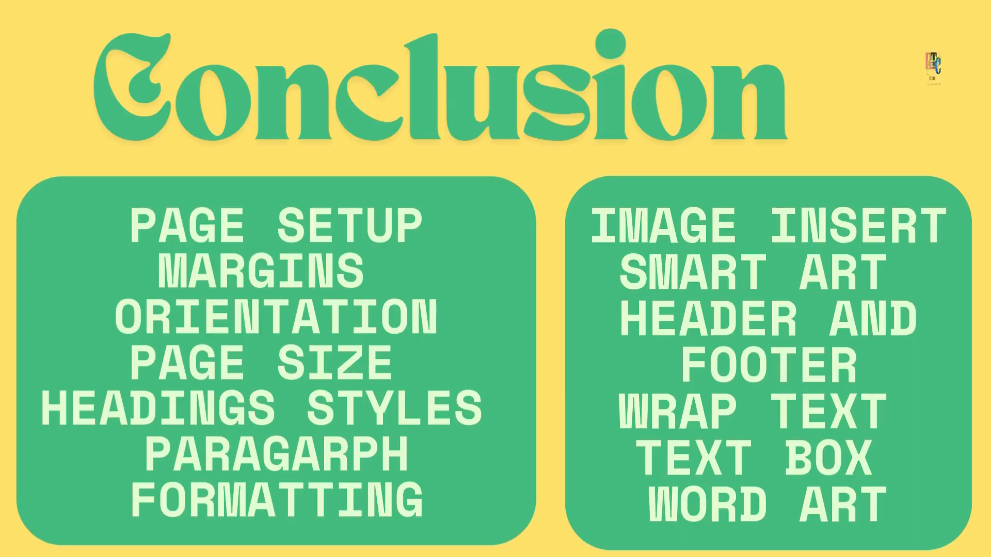